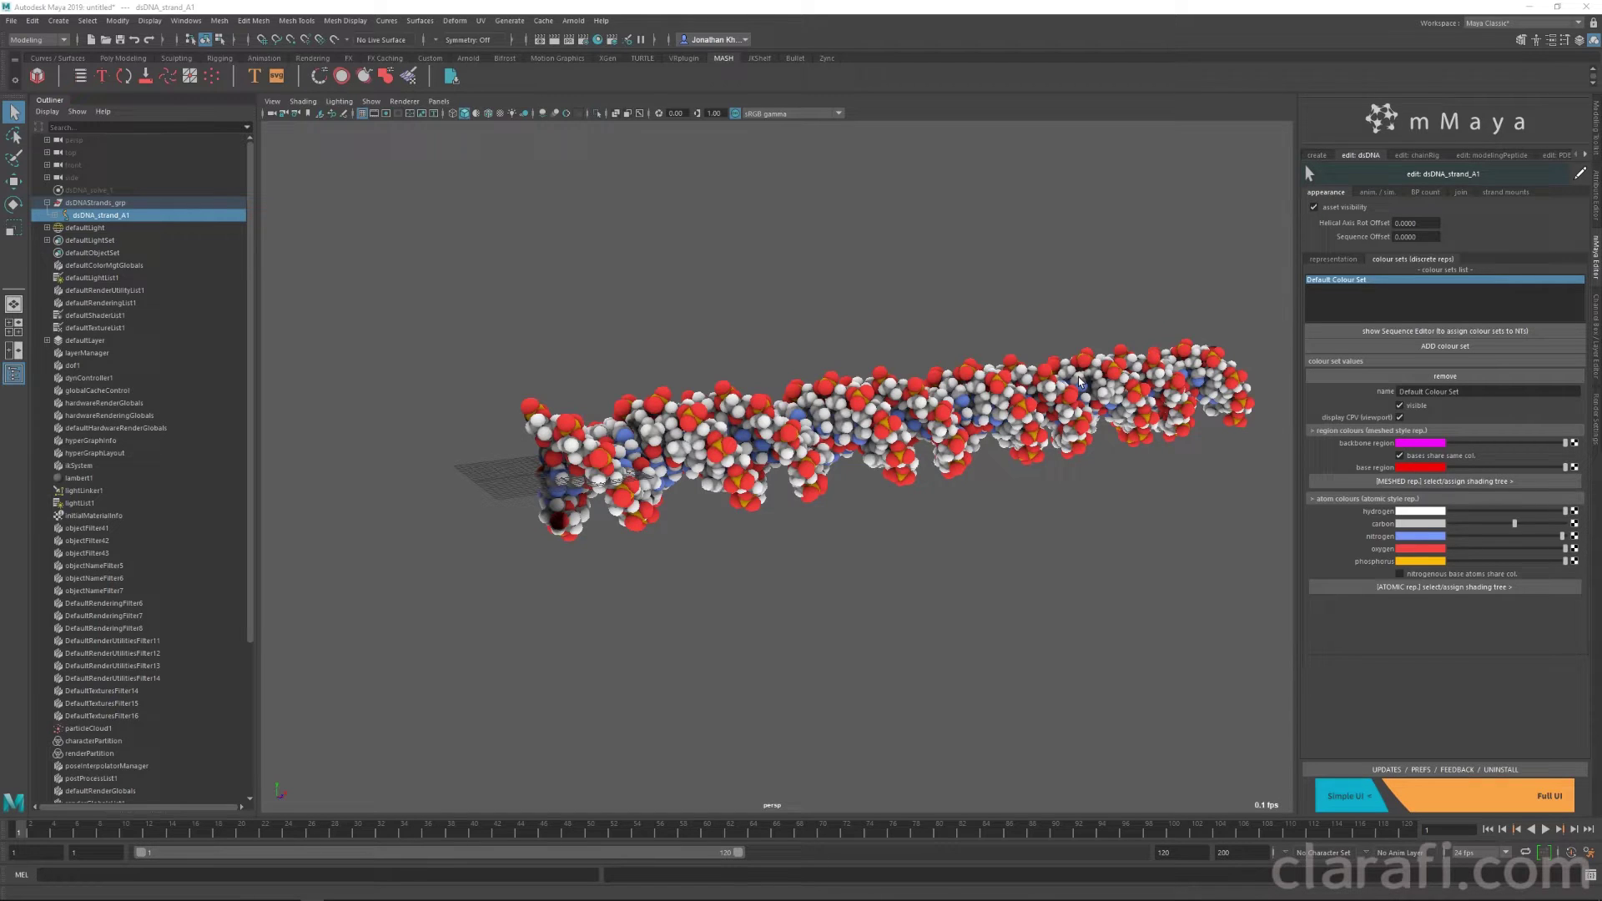
# Step: Bring the Script Editor with the Python mesh-extraction script over the viewport and widen it until the full code lines fit
pyautogui.keyDown('alt'); pyautogui.moveTo(589, 383); pyautogui.dragTo(755, 358, button='middle'); pyautogui.keyUp('alt')
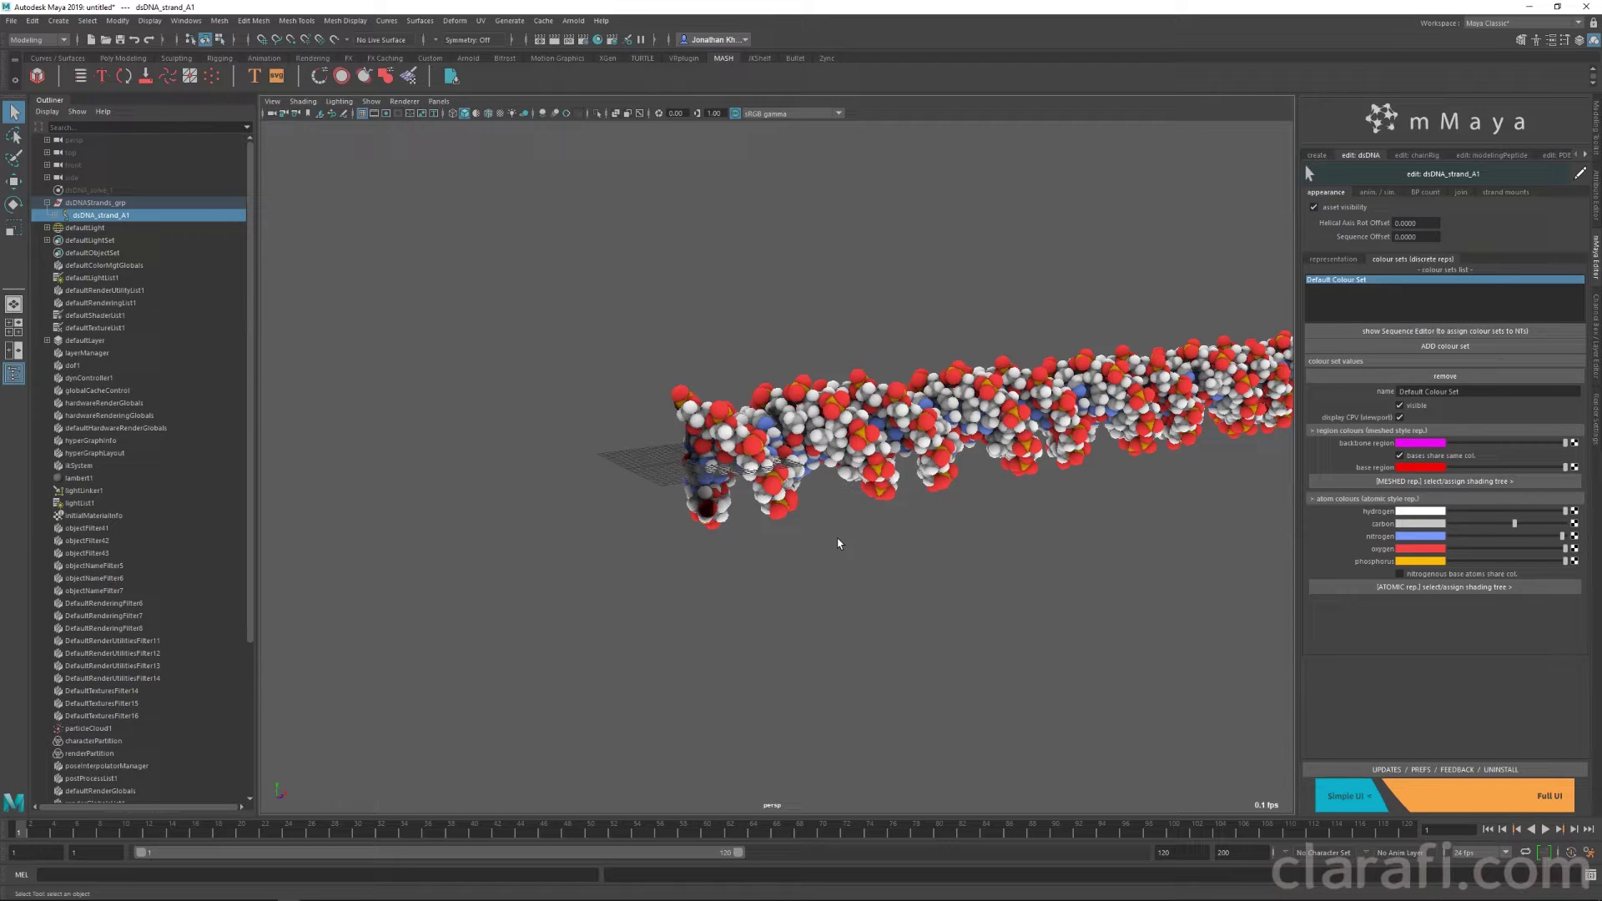
pyautogui.keyDown('alt'); pyautogui.moveTo(1006, 458); pyautogui.dragTo(884, 448, button='middle'); pyautogui.keyUp('alt')
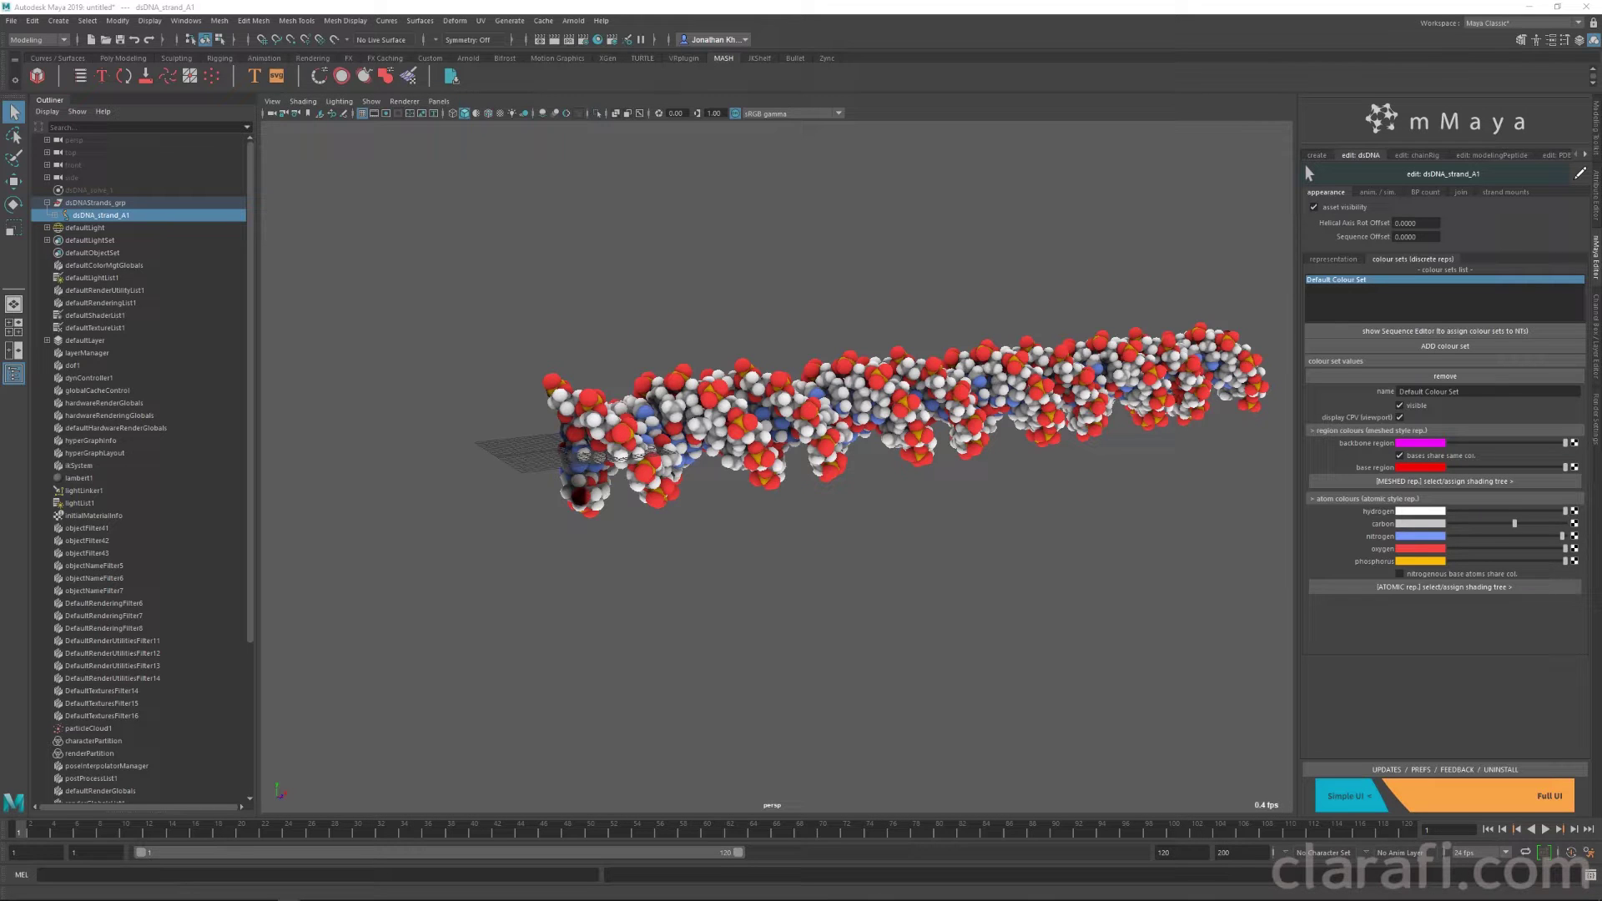
pyautogui.moveTo(1601, 131); pyautogui.dragTo(897, 138)
pyautogui.keyDown('ctrl'); pyautogui.scroll(3, 964, 419); pyautogui.keyUp('ctrl')
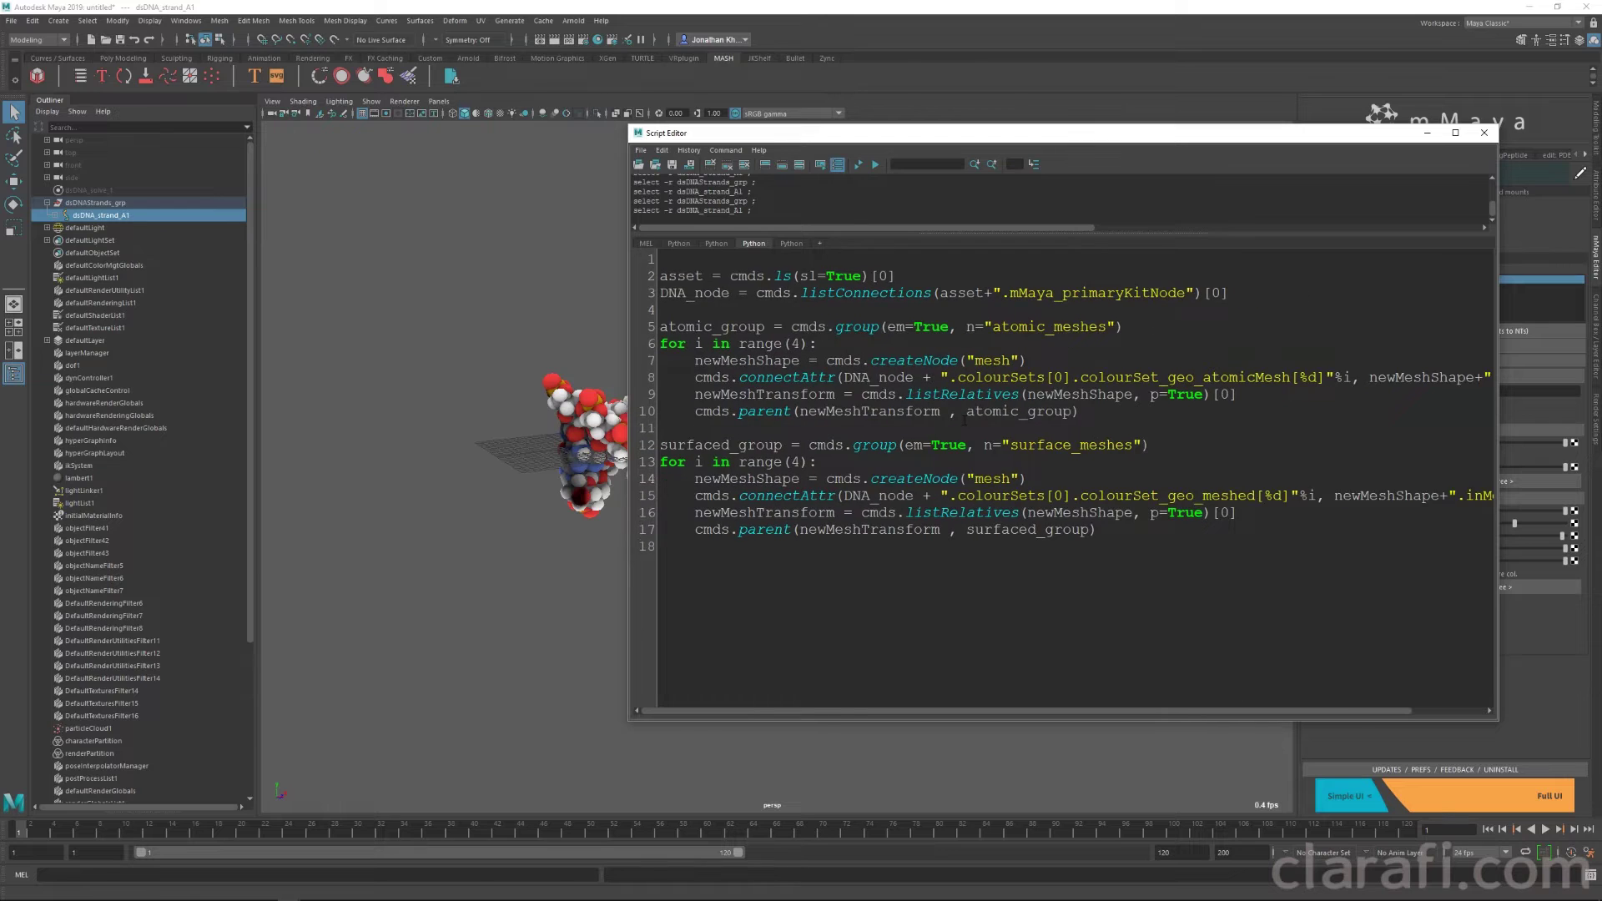
pyautogui.moveTo(1499, 417); pyautogui.dragTo(1585, 417)
pyautogui.click(876, 163)
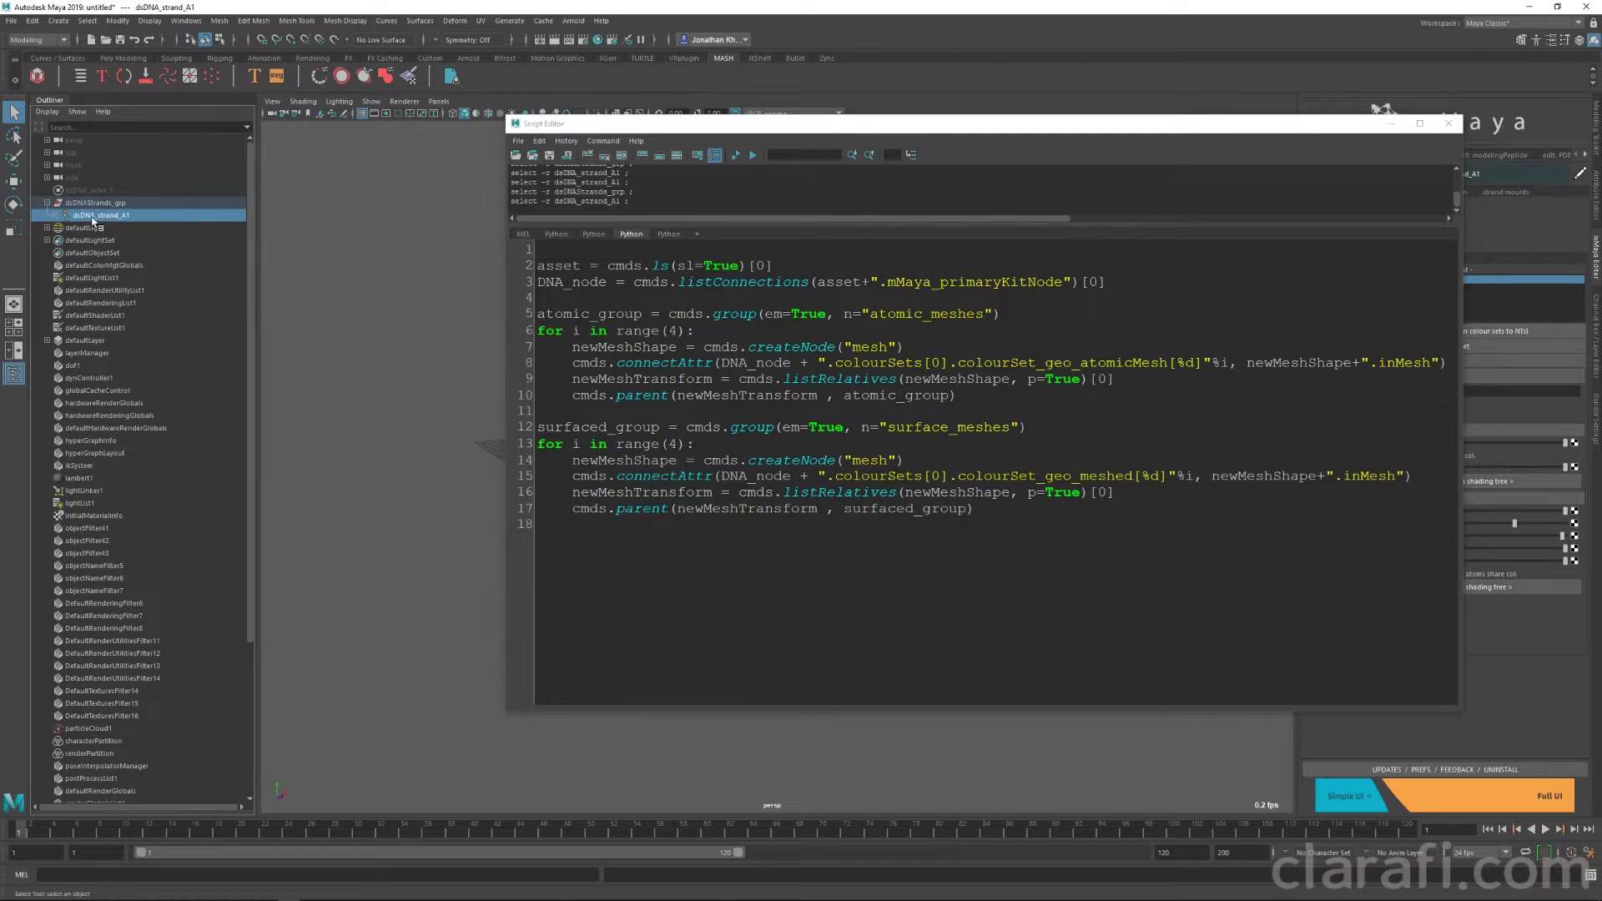
# Step: Select dsDNA_strand_A1 as the script's target asset and delete the empty first line of the script
pyautogui.click(115, 206)
pyautogui.click(109, 215)
pyautogui.click(803, 262)
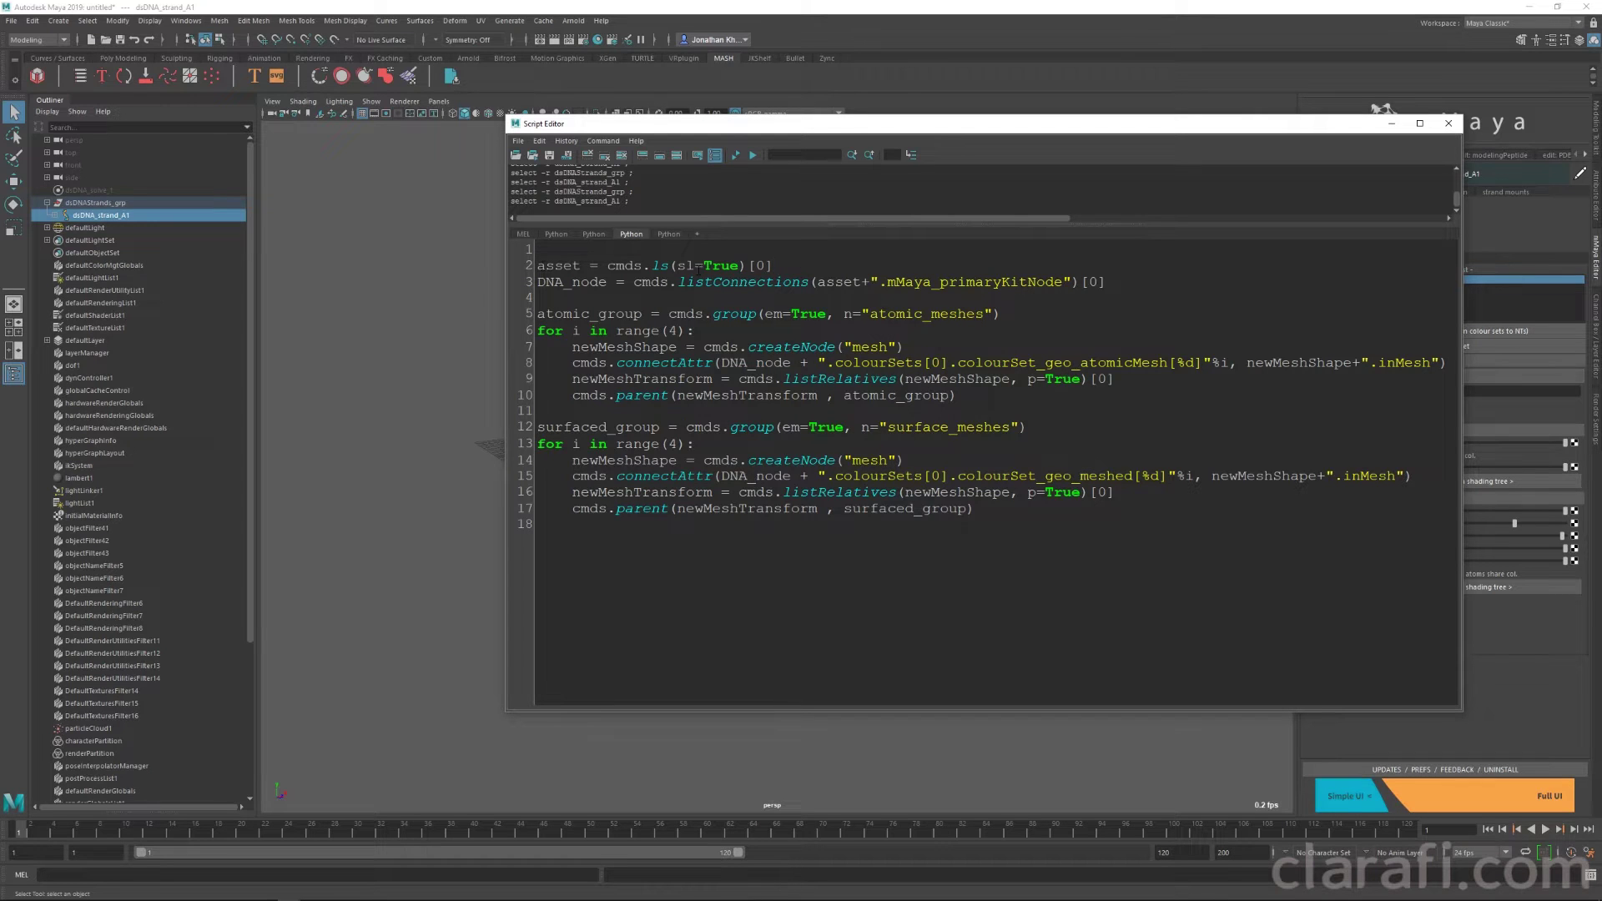
pyautogui.press('BackSpace')
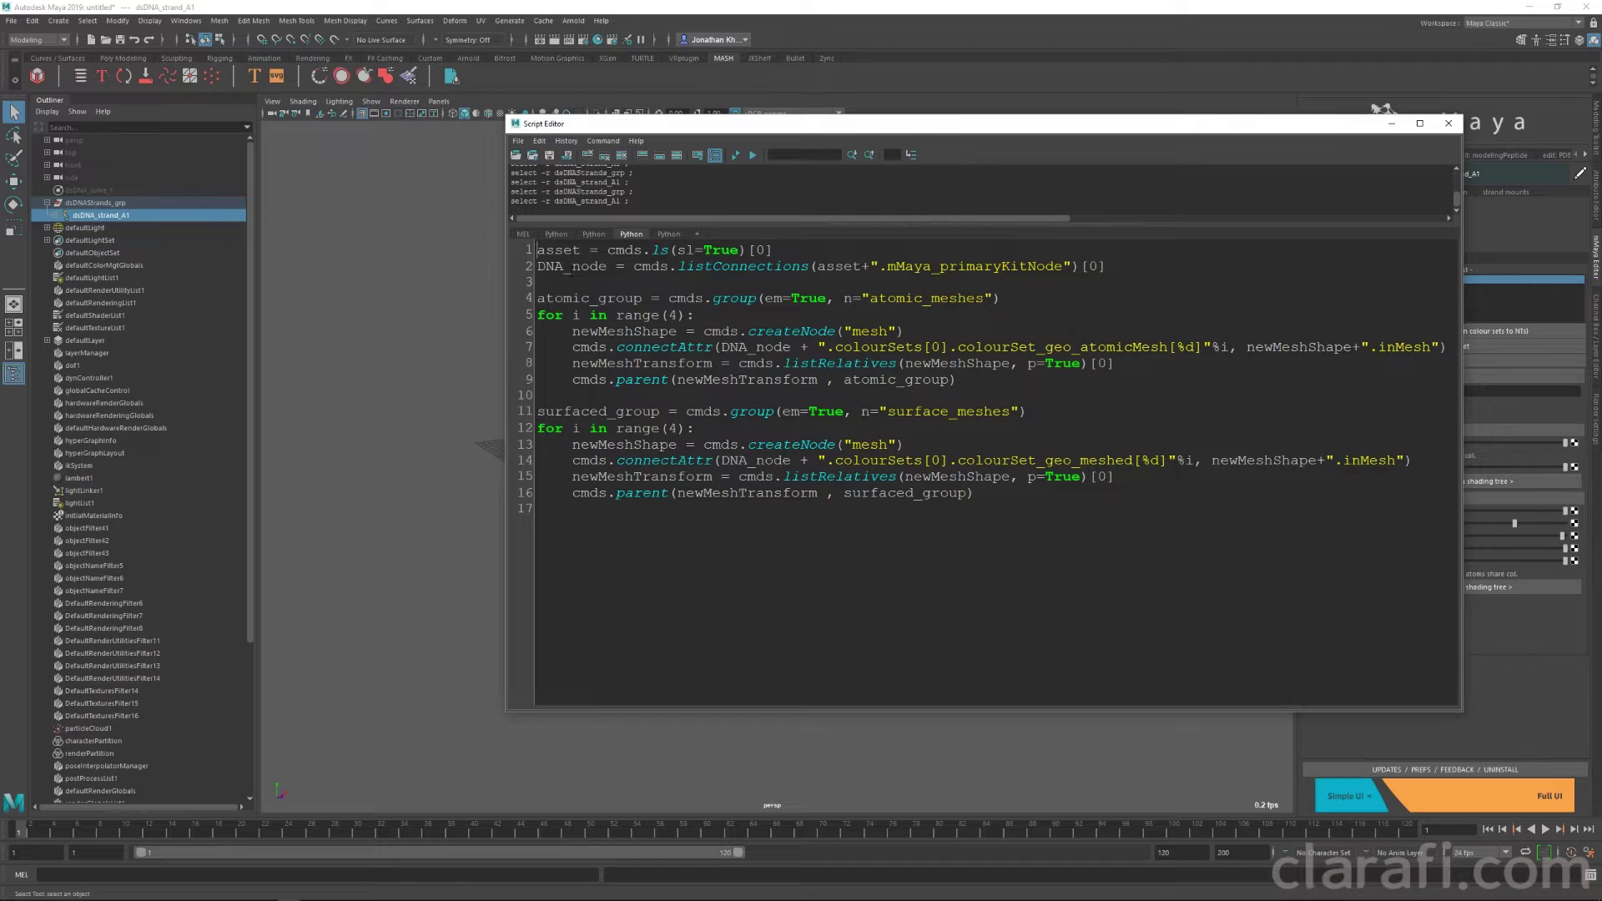
# Step: Examine how the script creates the atomic_meshes group, builds mesh nodes in a loop and connects them to the DNA node
pyautogui.tripleClick(1015, 297)
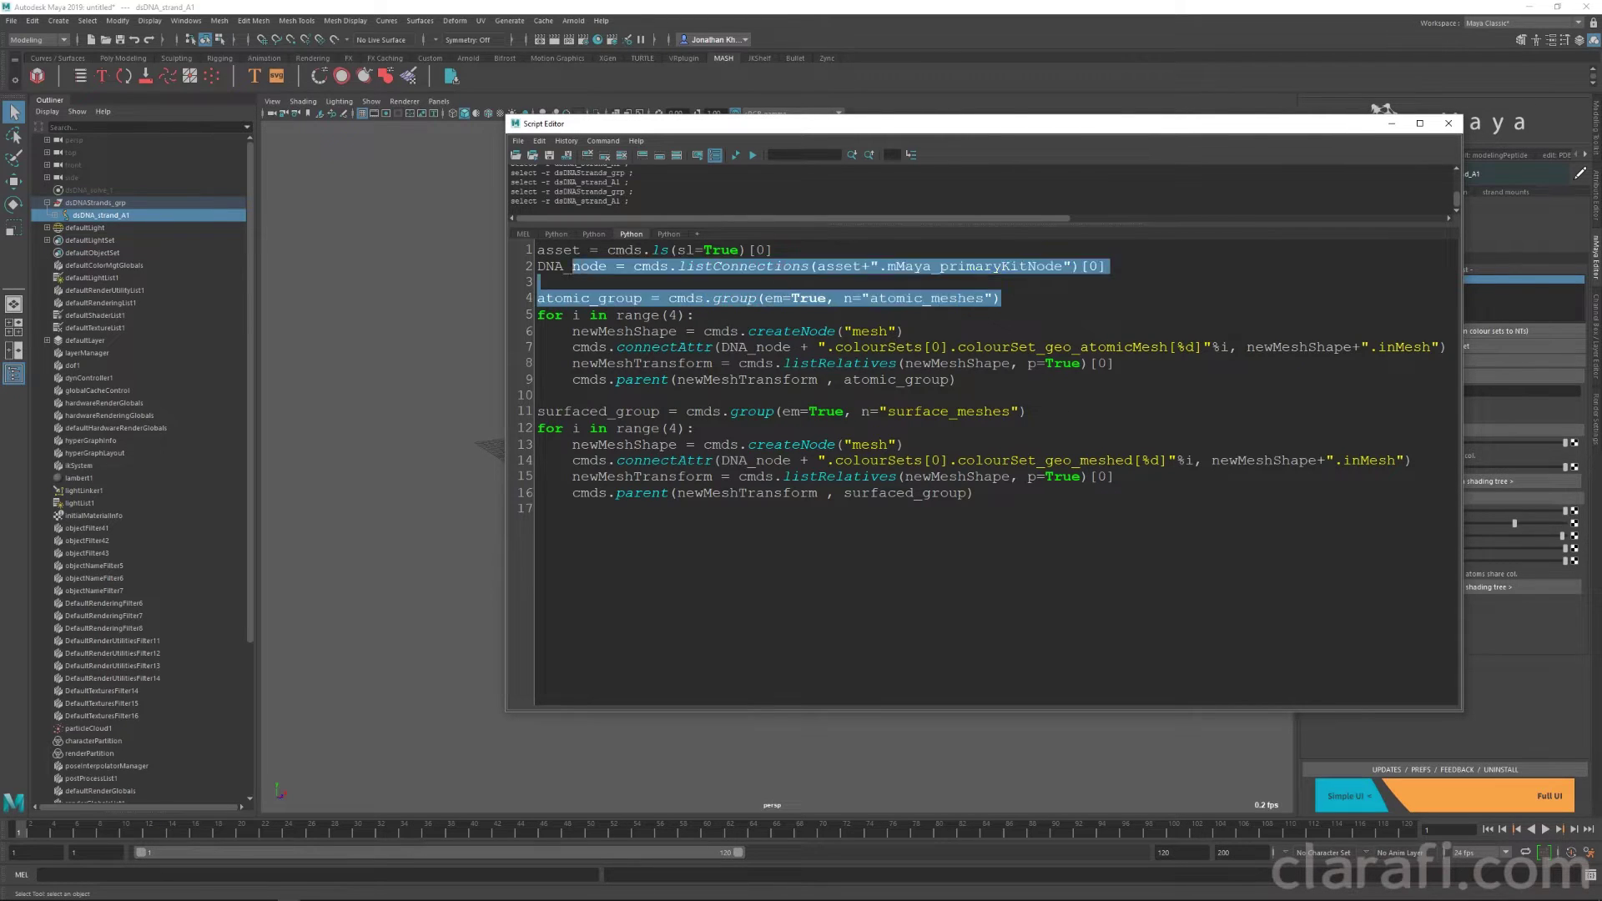
pyautogui.moveTo(1069, 428); pyautogui.dragTo(672, 428)
pyautogui.click(730, 432)
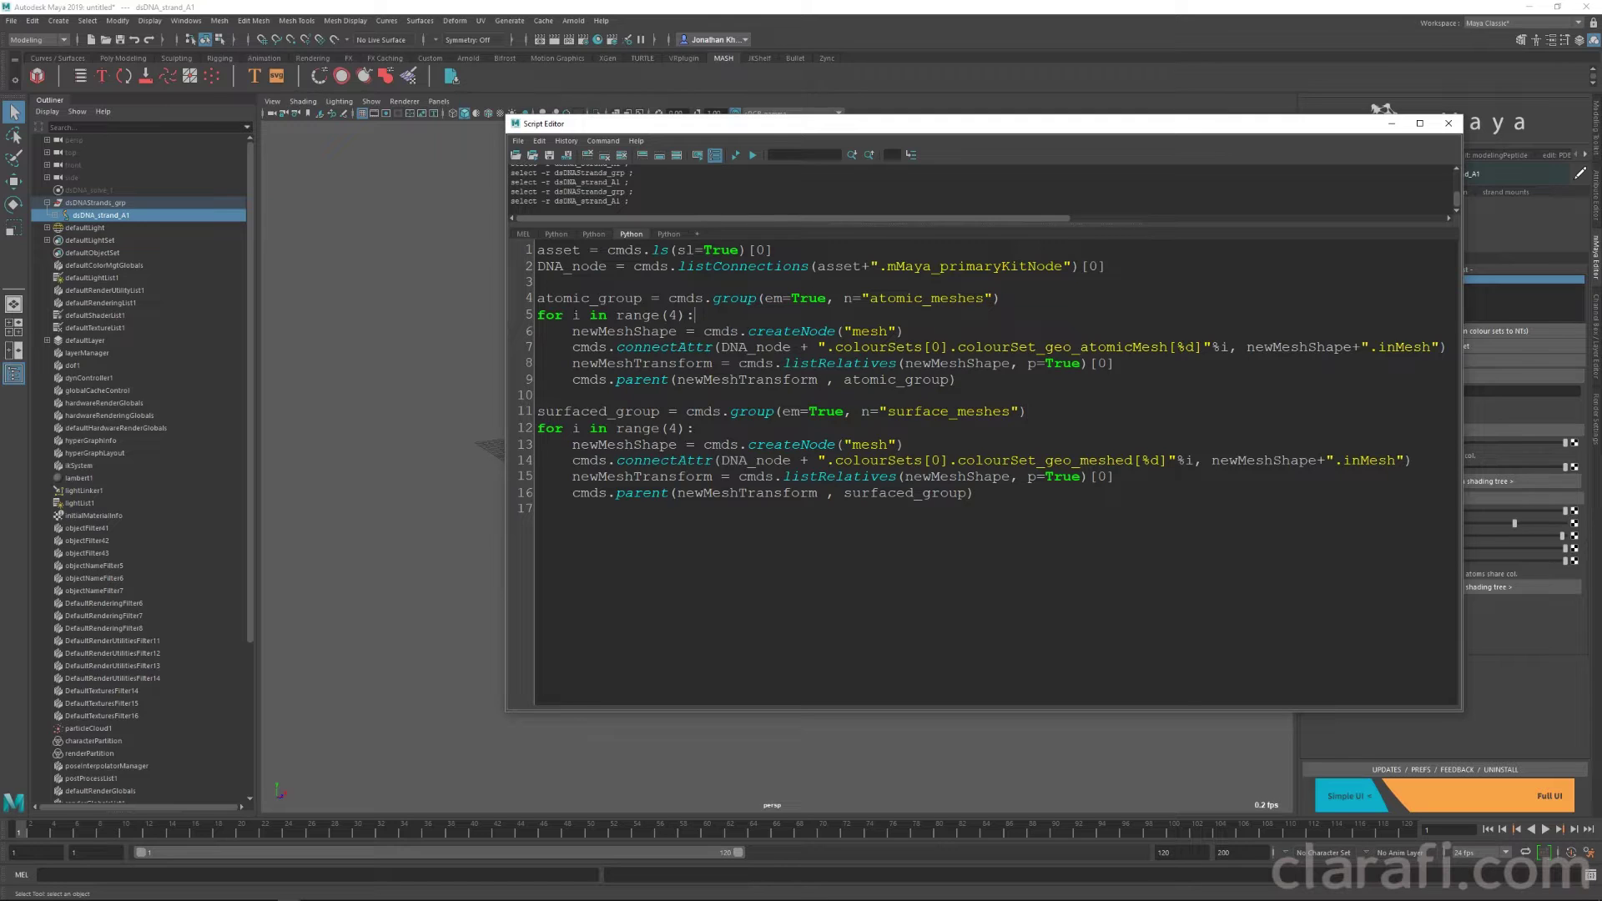
pyautogui.moveTo(565, 315); pyautogui.dragTo(677, 317)
pyautogui.click(636, 341)
pyautogui.doubleClick(808, 331)
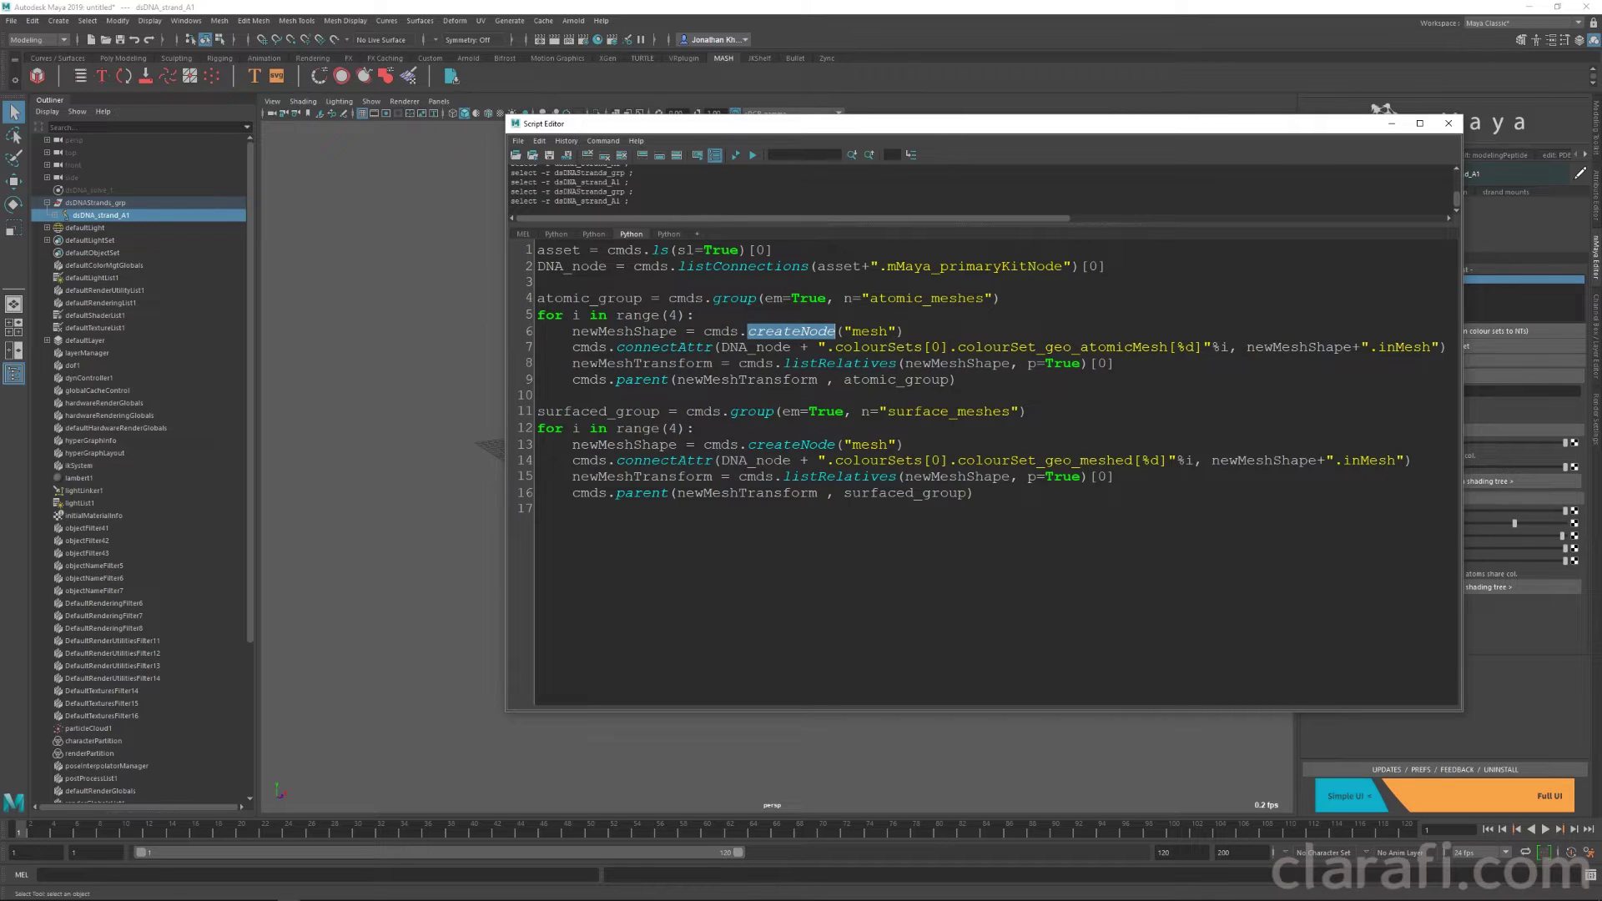
pyautogui.doubleClick(665, 348)
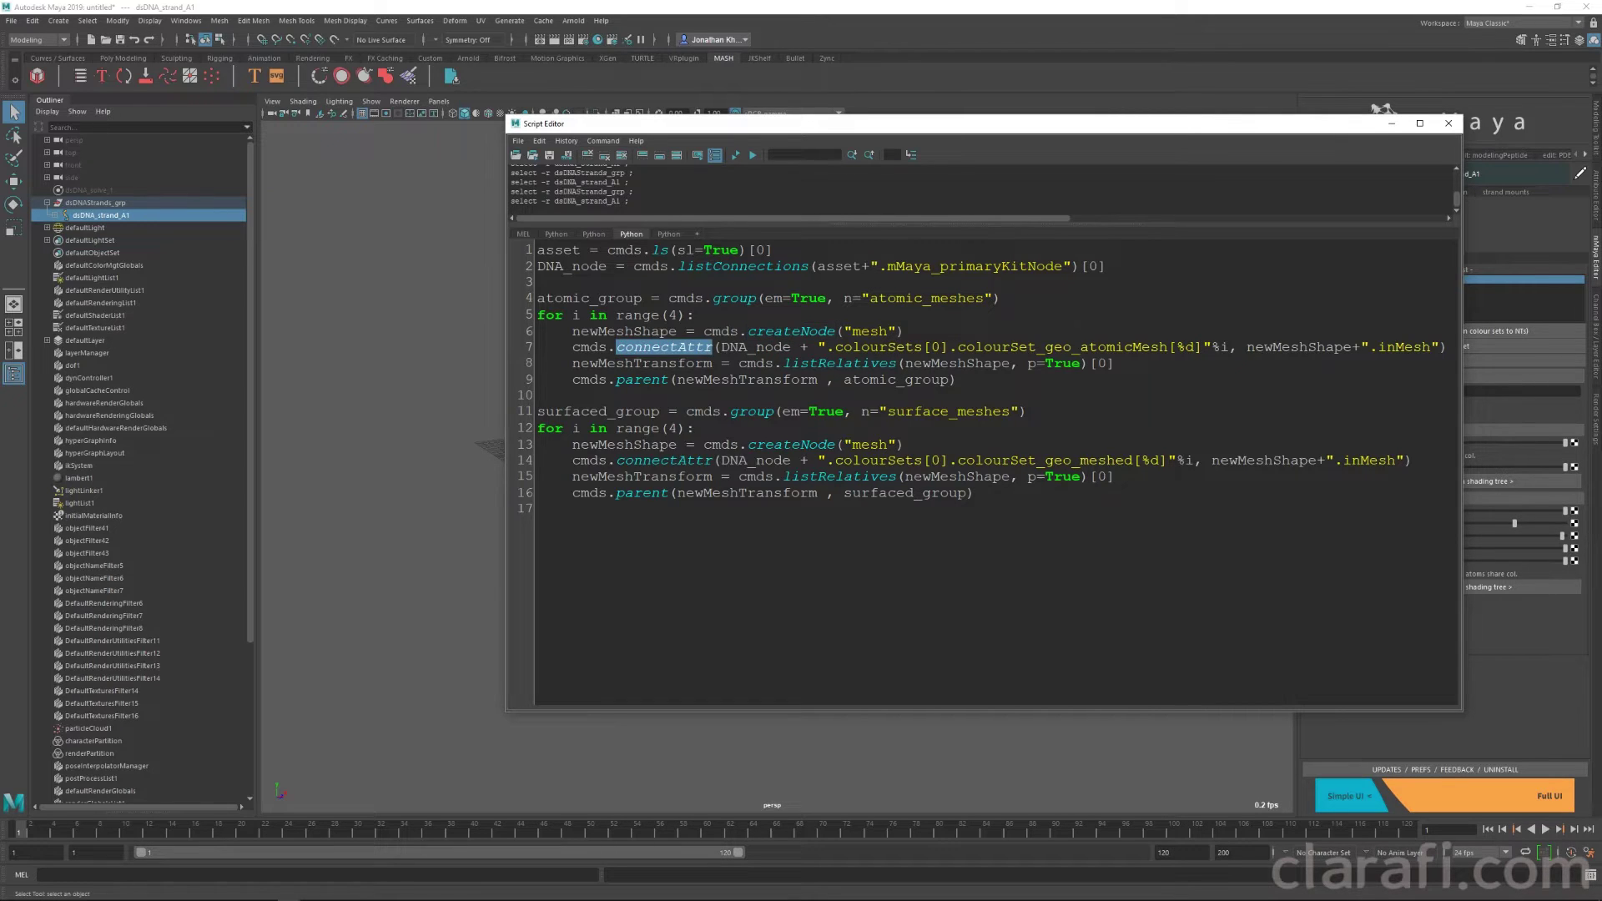
pyautogui.doubleClick(756, 347)
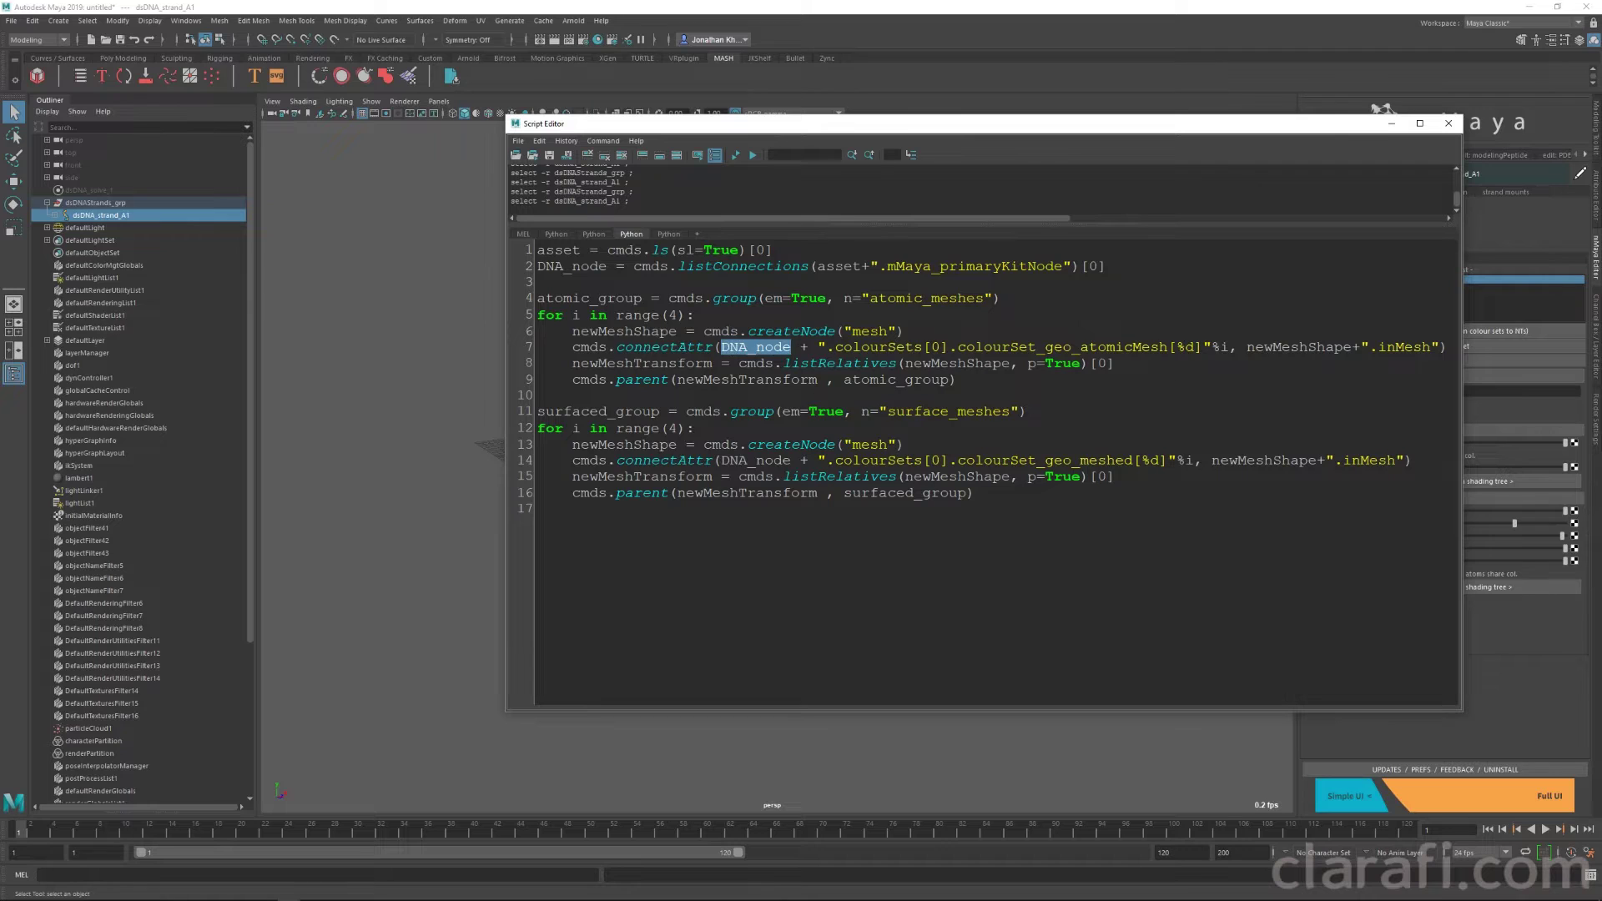
pyautogui.doubleClick(1053, 348)
pyautogui.doubleClick(1292, 349)
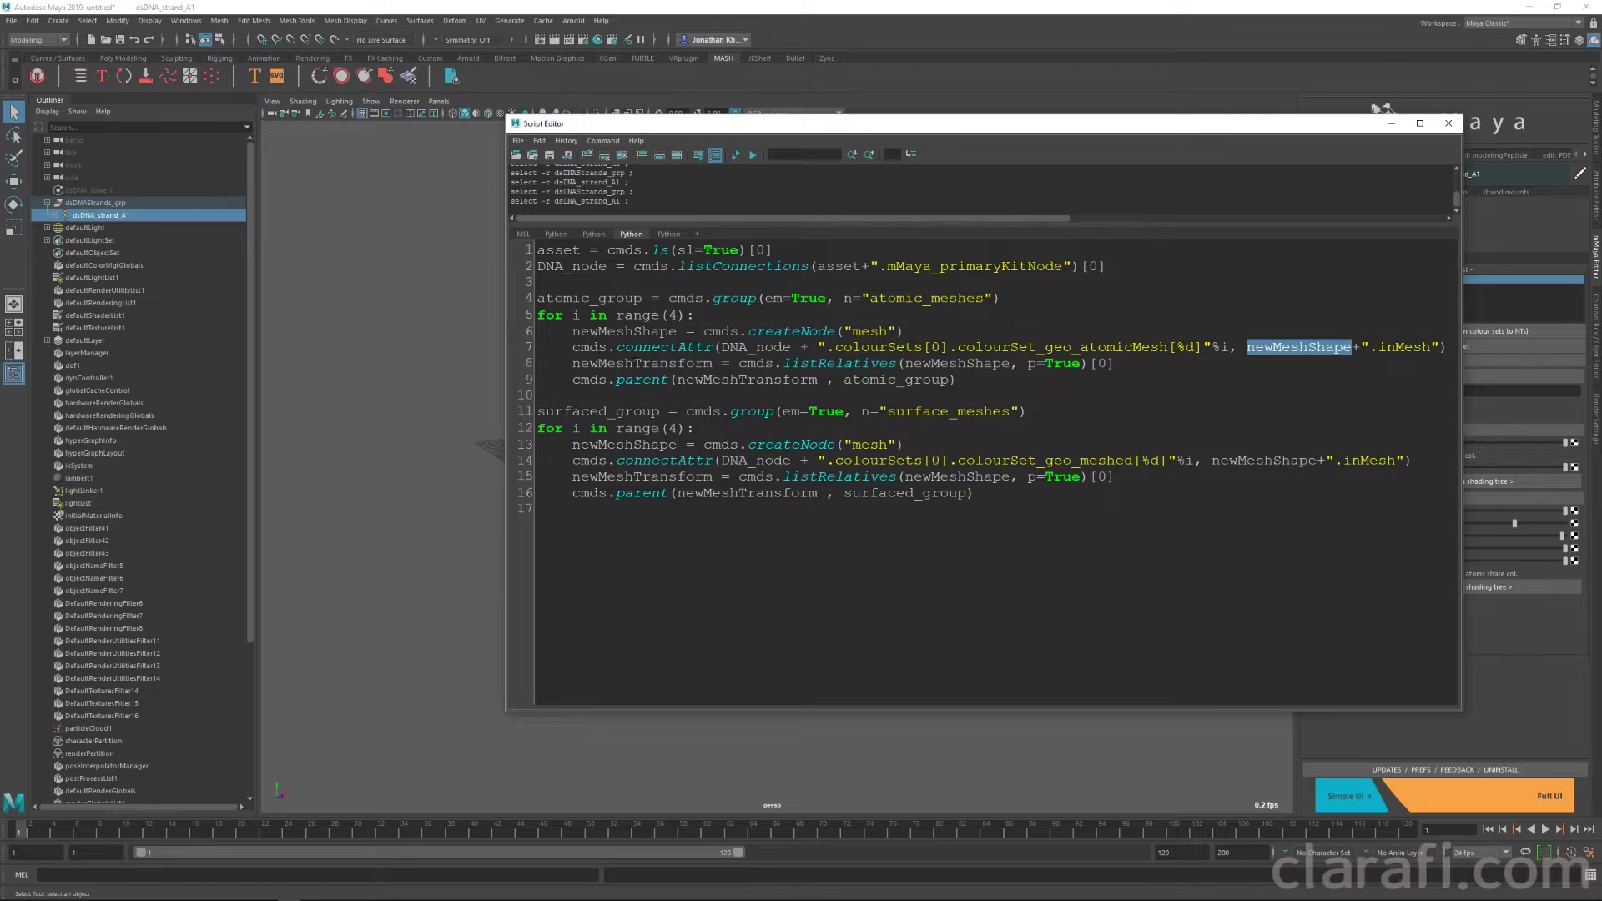
pyautogui.doubleClick(636, 363)
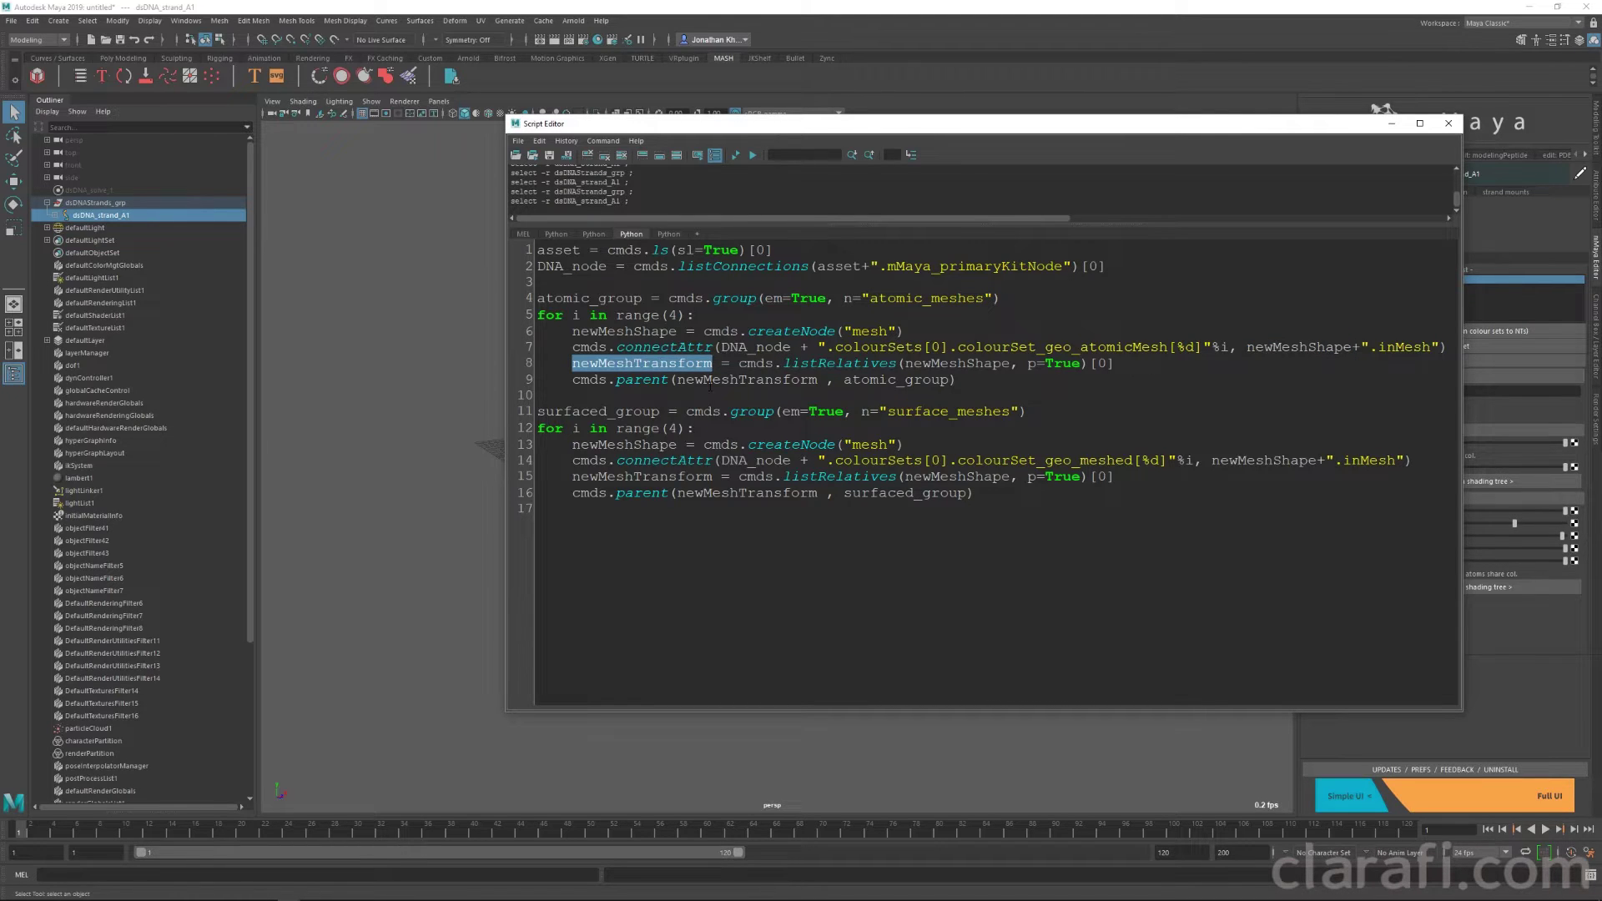
pyautogui.click(635, 364)
pyautogui.doubleClick(564, 298)
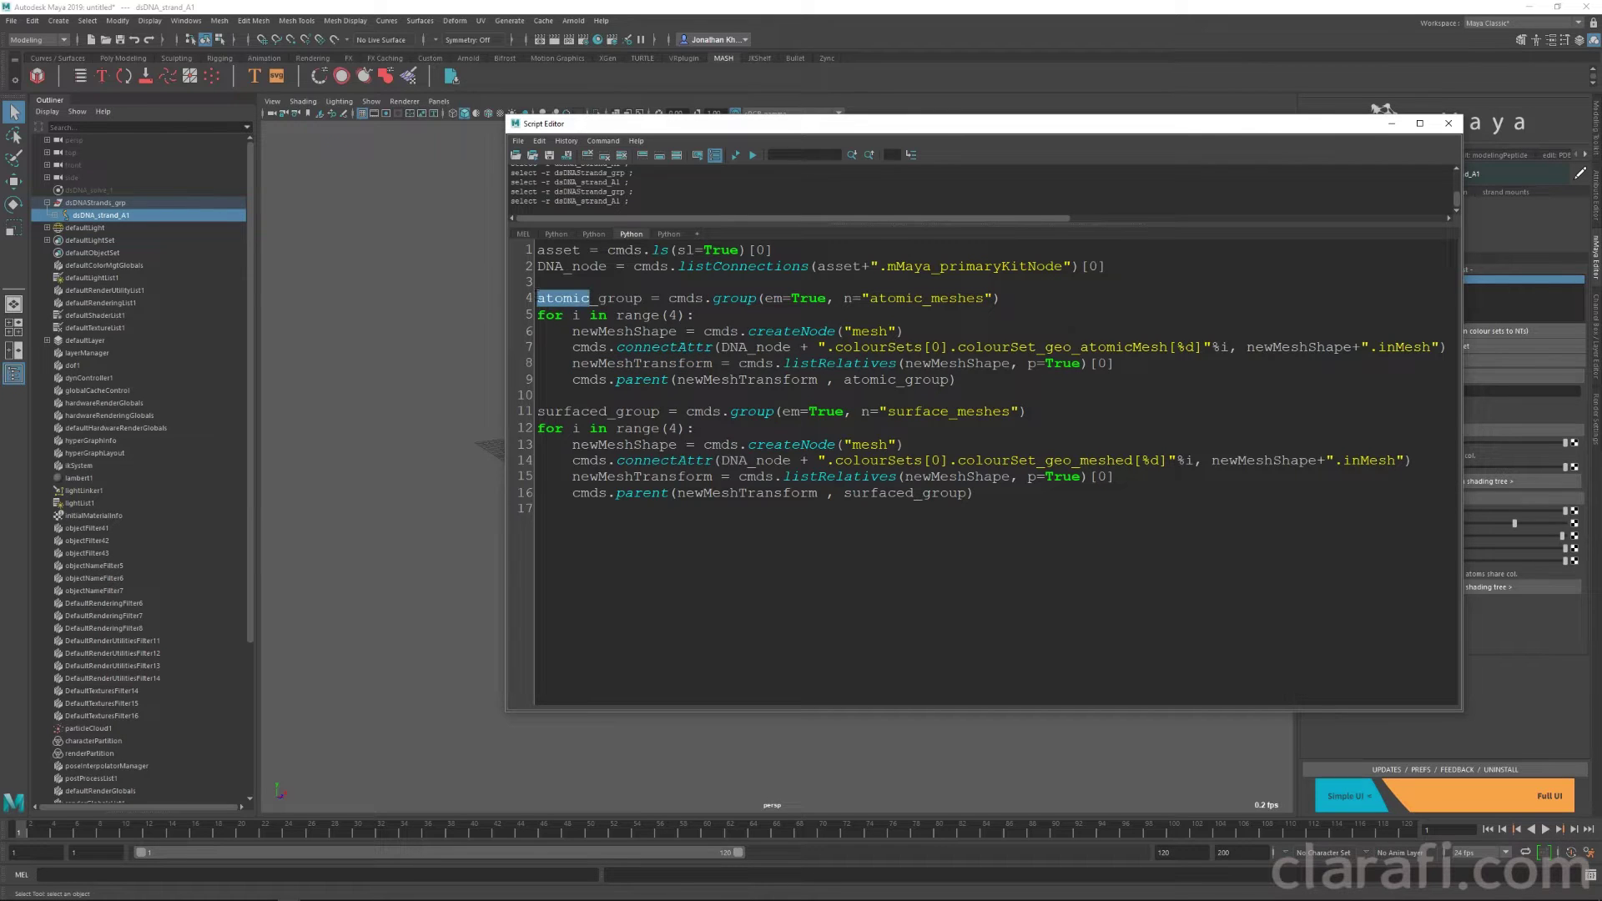
# Step: Add a blank line above the surfaced_group block, run the script to generate the atomic and surface meshes, and clear the editor from the viewport
pyautogui.click(564, 298)
pyautogui.press('Return')
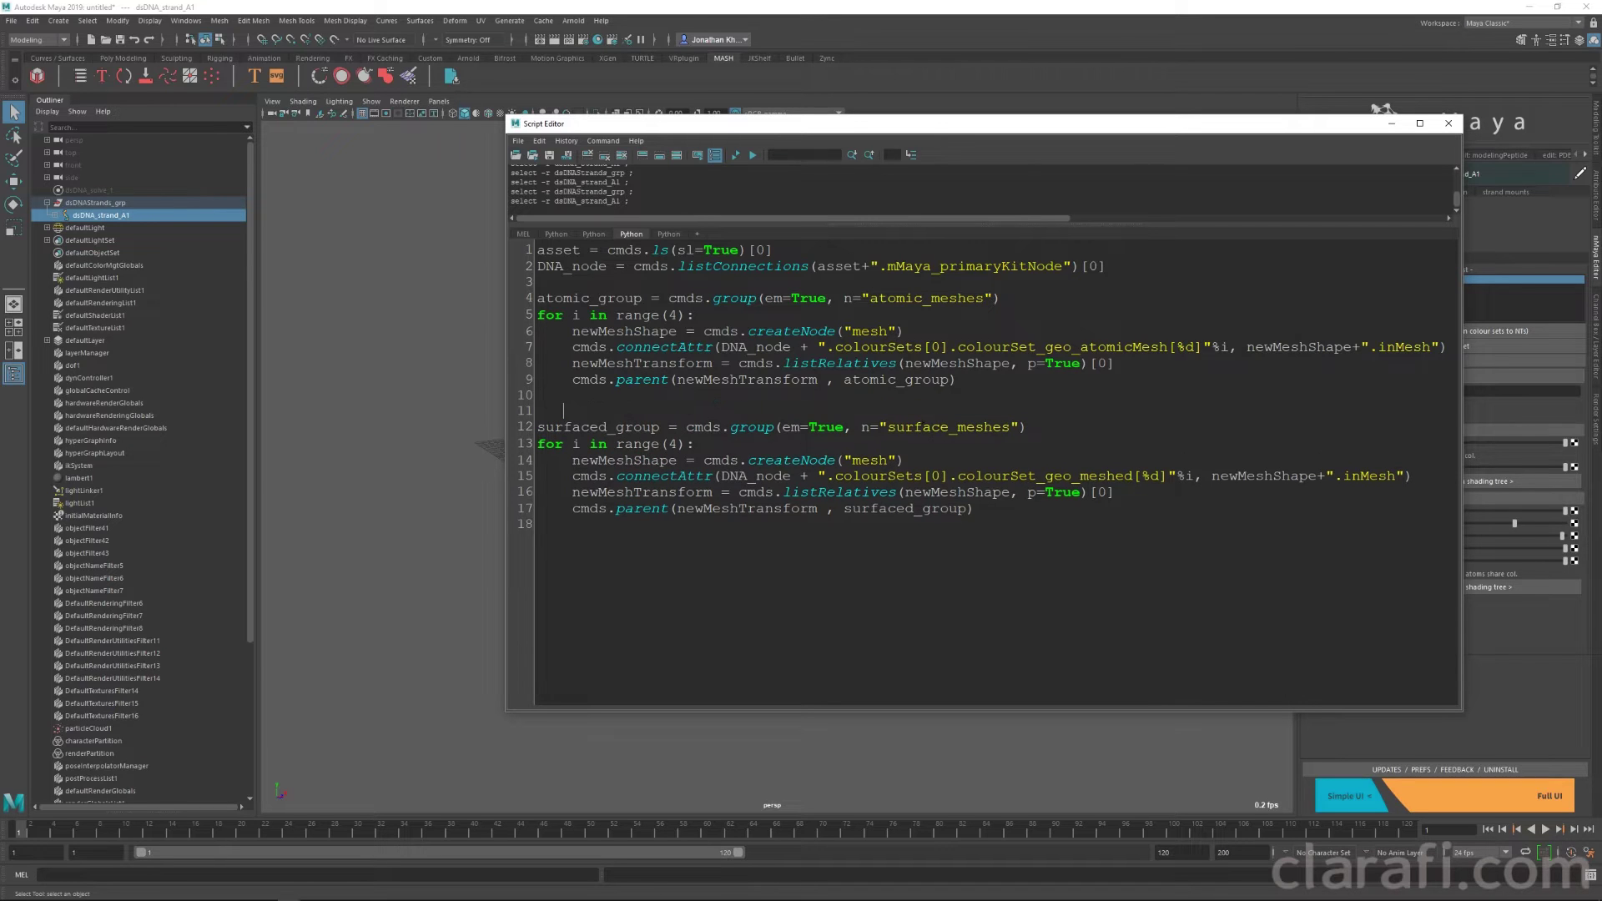
pyautogui.doubleClick(953, 428)
pyautogui.doubleClick(1063, 347)
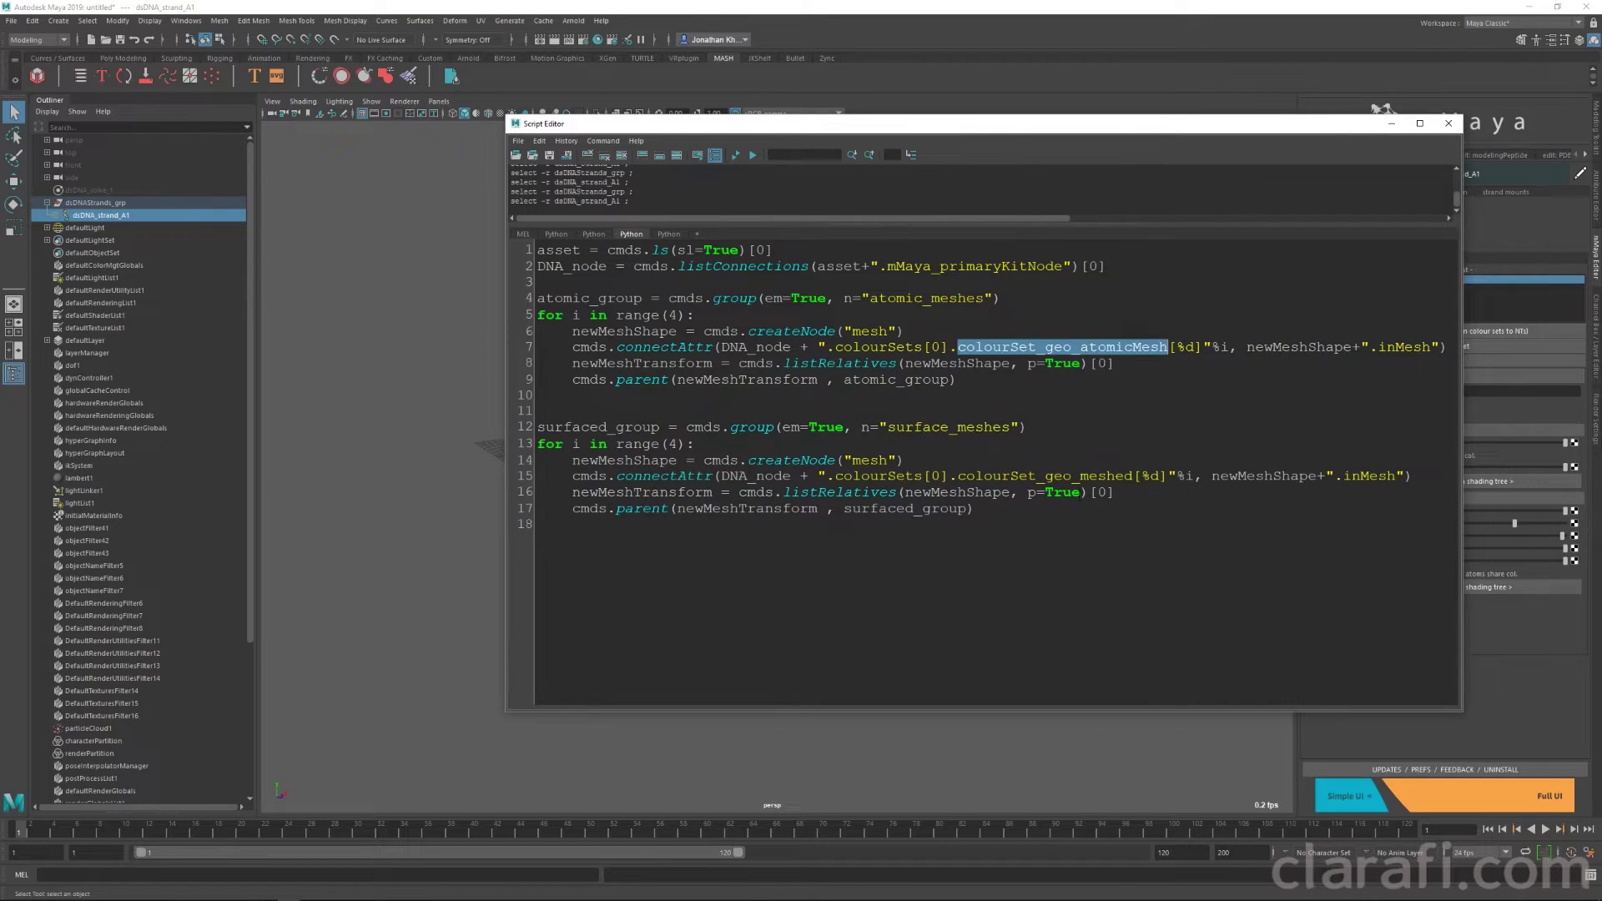
pyautogui.click(1075, 475)
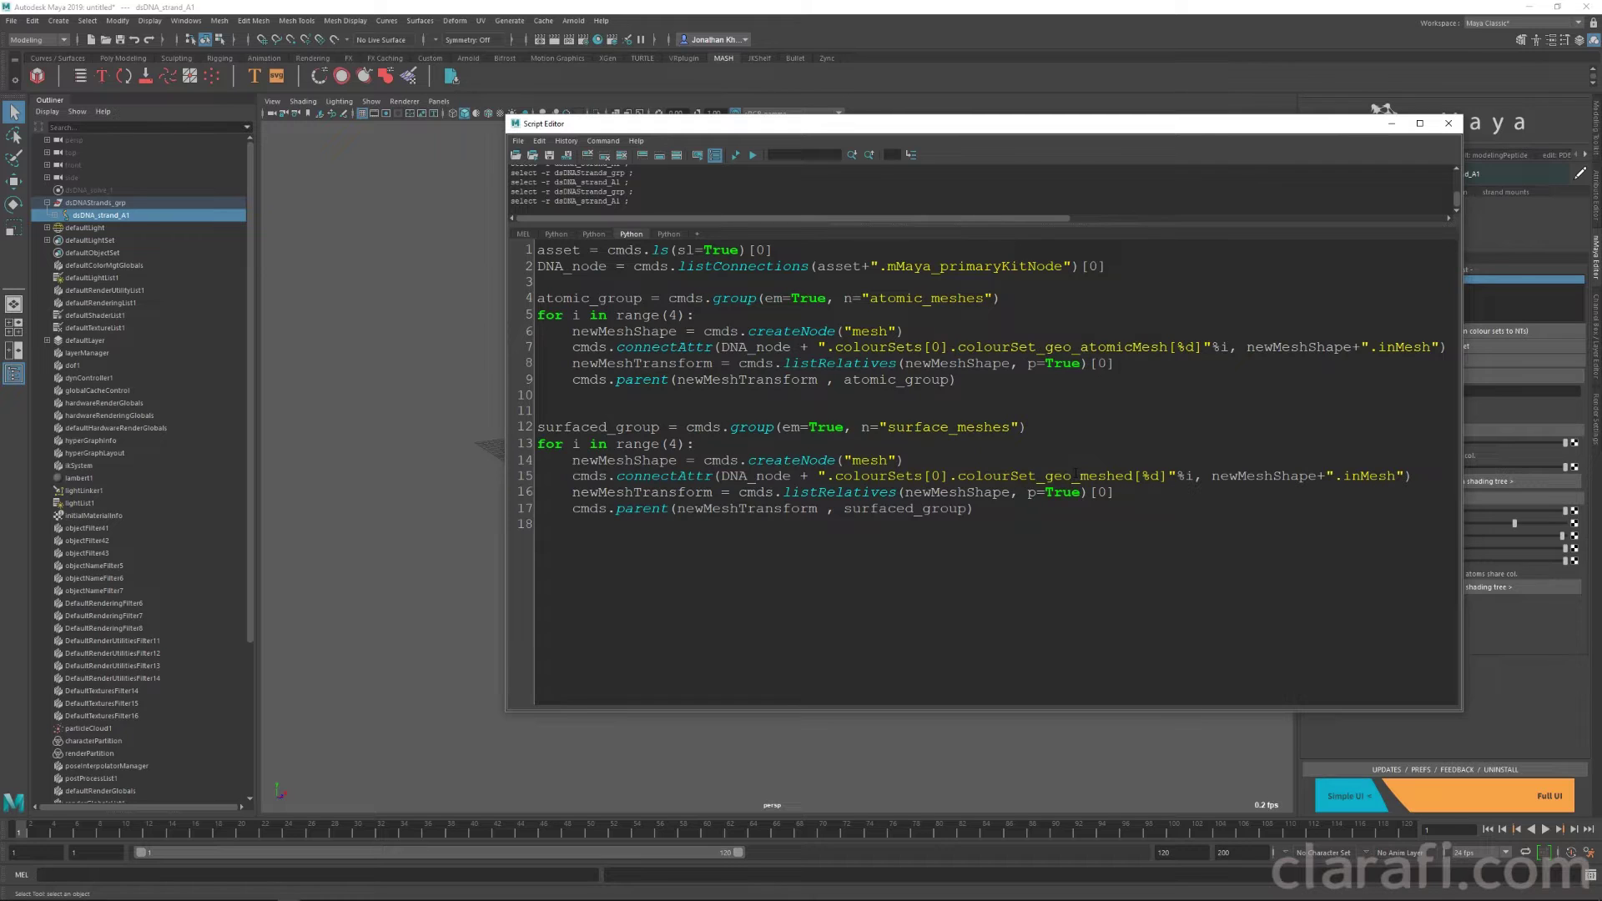
pyautogui.doubleClick(1077, 474)
pyautogui.click(1112, 472)
pyautogui.press('KP_Enter')
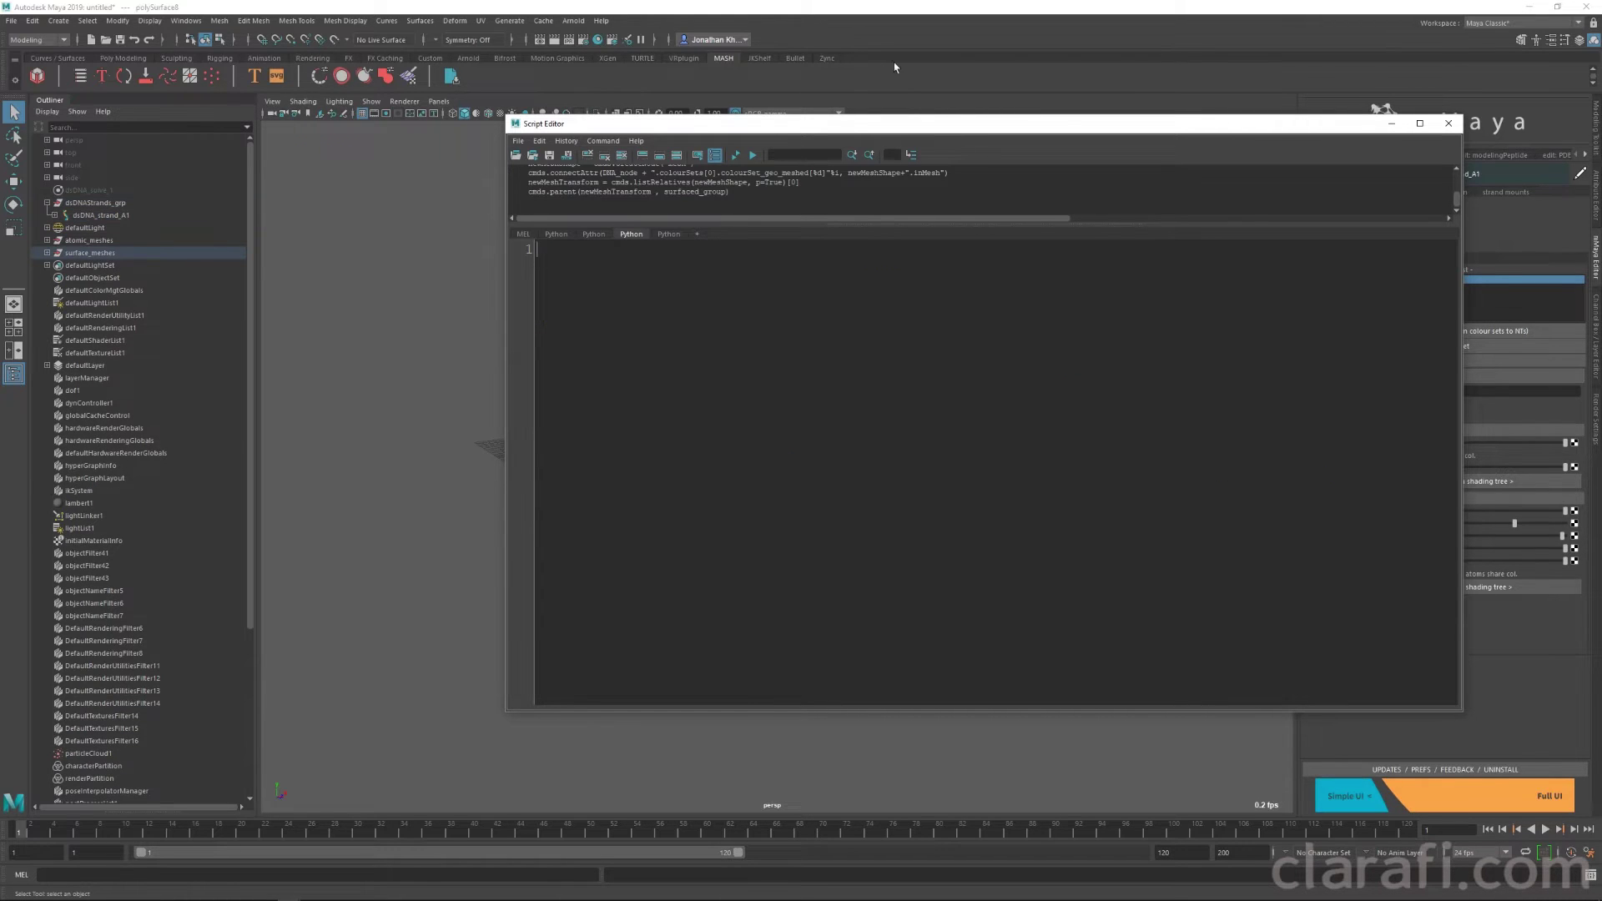
pyautogui.moveTo(807, 124); pyautogui.dragTo(1601, 188)
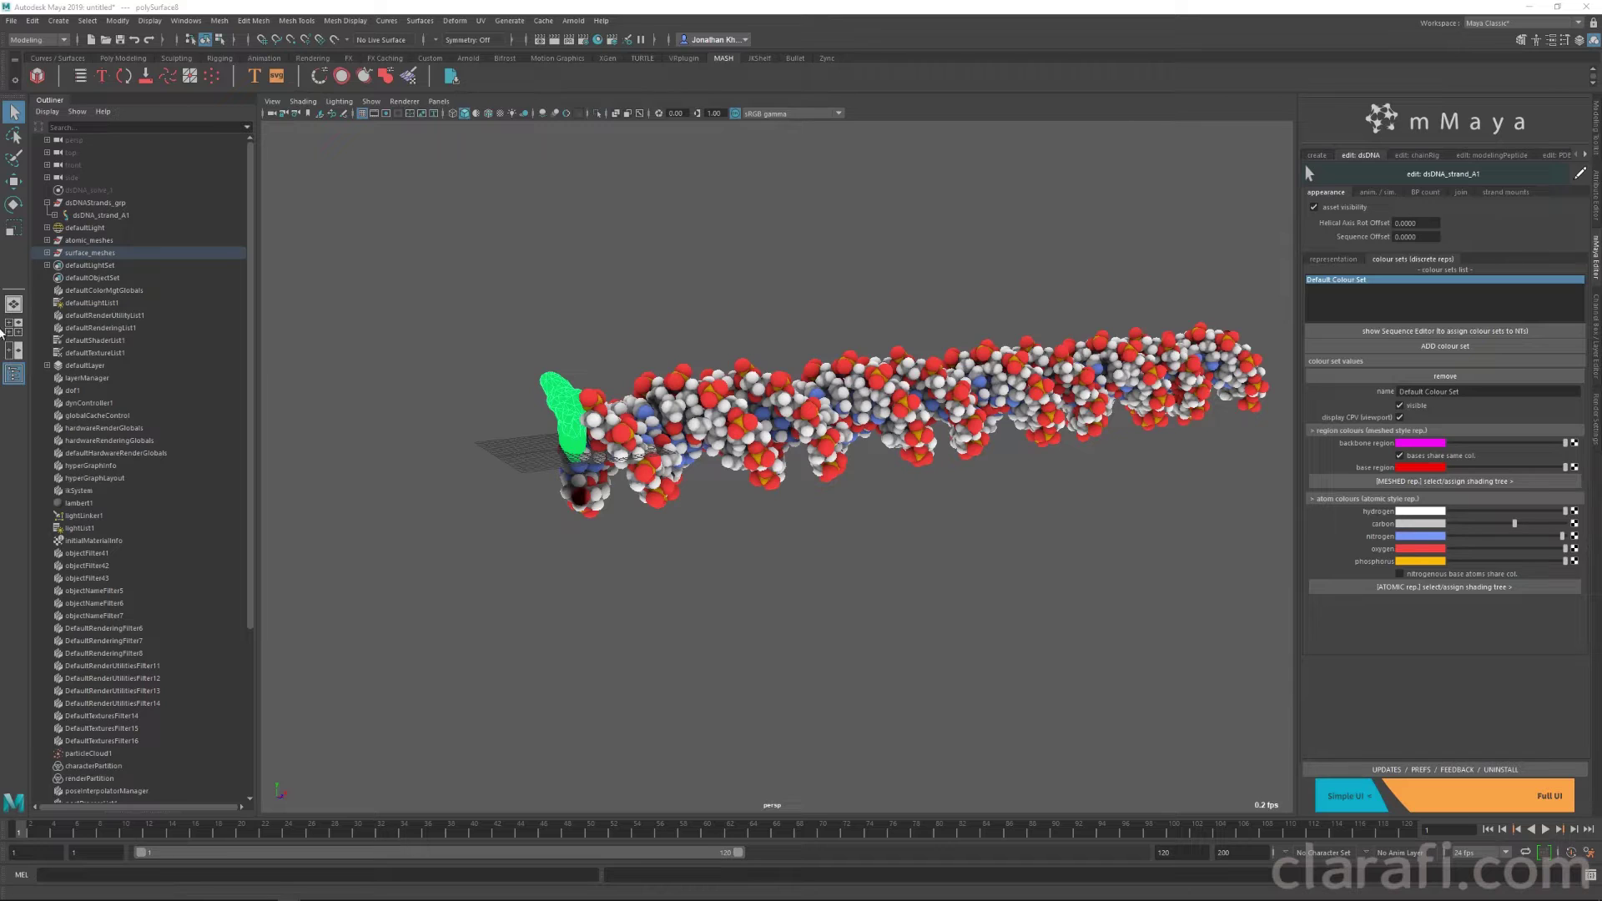
# Step: Move the atomic_meshes group out of the DNA strand, to about -9 in X and -22 in Z
pyautogui.click(89, 241)
pyautogui.keyDown('shift'); pyautogui.click(91, 253); pyautogui.keyUp('shift')
pyautogui.press('w')
pyautogui.moveTo(535, 461); pyautogui.dragTo(494, 445)
pyautogui.click(98, 242)
pyautogui.keyDown('alt'); pyautogui.moveTo(409, 477); pyautogui.dragTo(550, 454); pyautogui.keyUp('alt')
# Step: Assign an aiStandardSurface material to both the surface_meshes and atomic_meshes groups
pyautogui.click(78, 250)
pyautogui.keyDown('ctrl'); pyautogui.click(78, 242); pyautogui.keyUp('ctrl')
pyautogui.rightClick(508, 532)
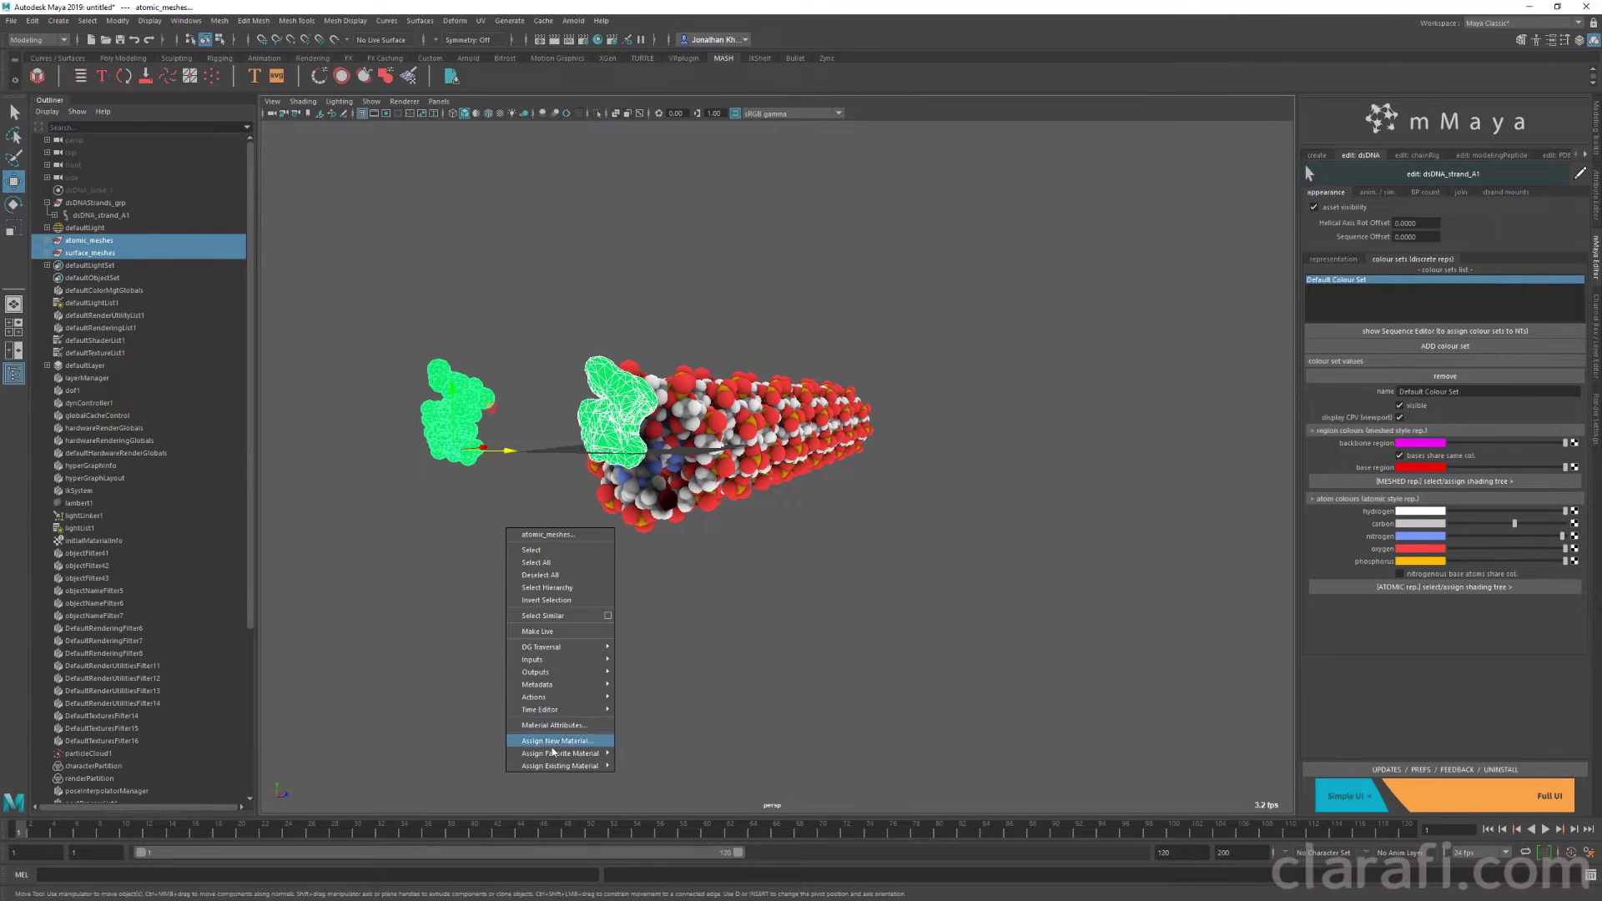
pyautogui.moveTo(555, 754)
pyautogui.click(658, 862)
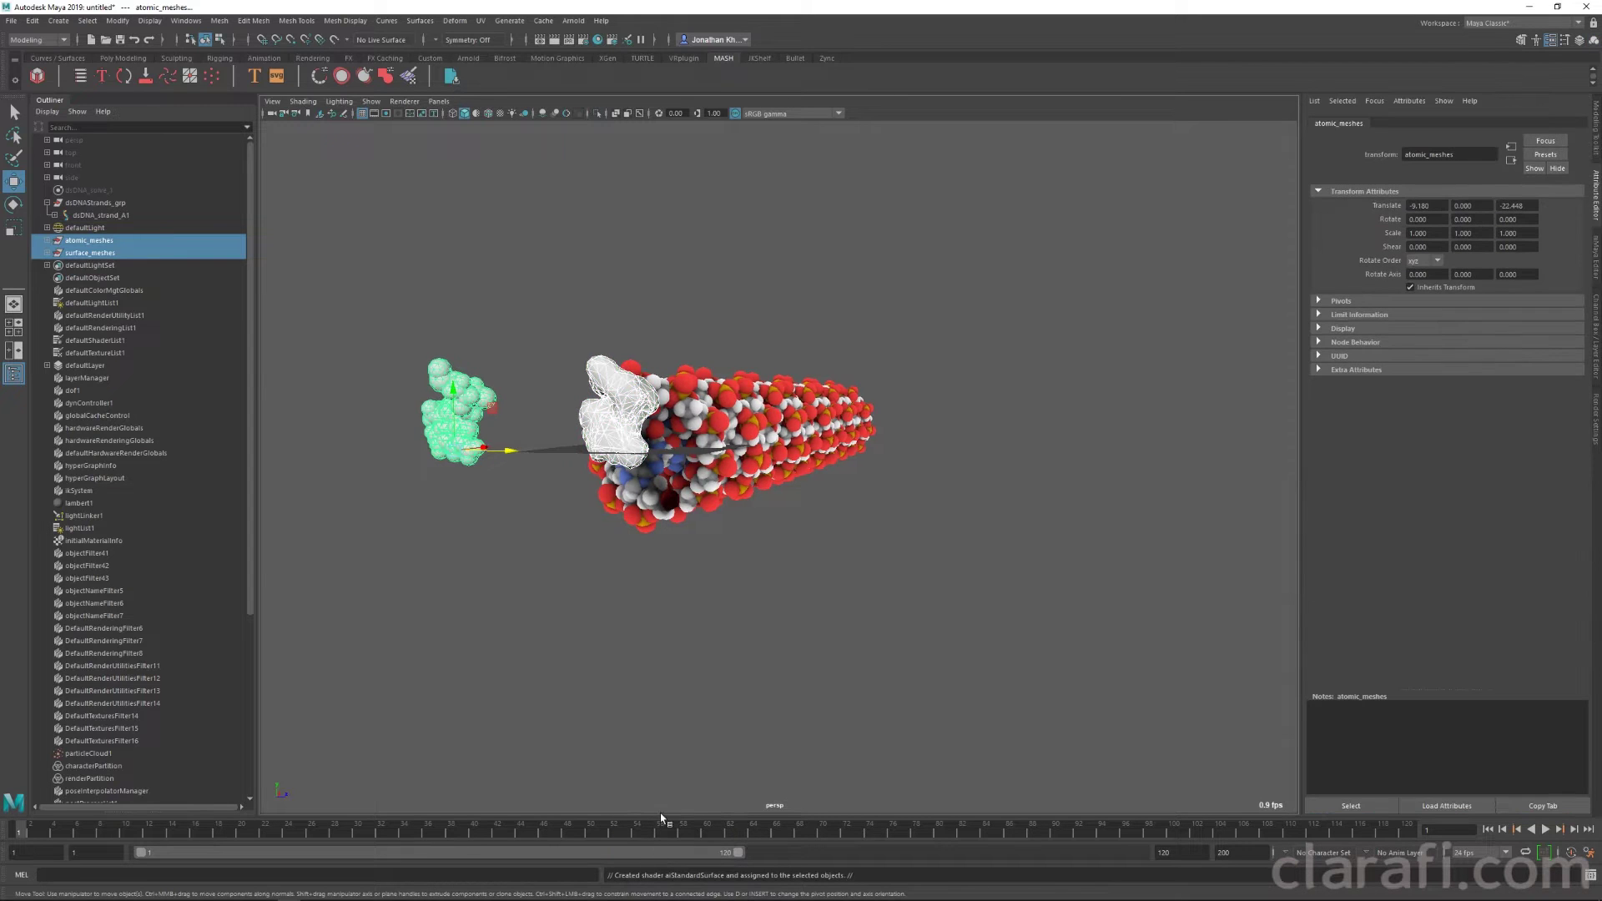
# Step: Spread the four atomic meshes into a two-by-two grid, about 13 units apart in Z and 15 units in Y
pyautogui.keyDown('alt'); pyautogui.moveTo(659, 756); pyautogui.dragTo(672, 511); pyautogui.keyUp('alt')
pyautogui.click(47, 240)
pyautogui.click(83, 254)
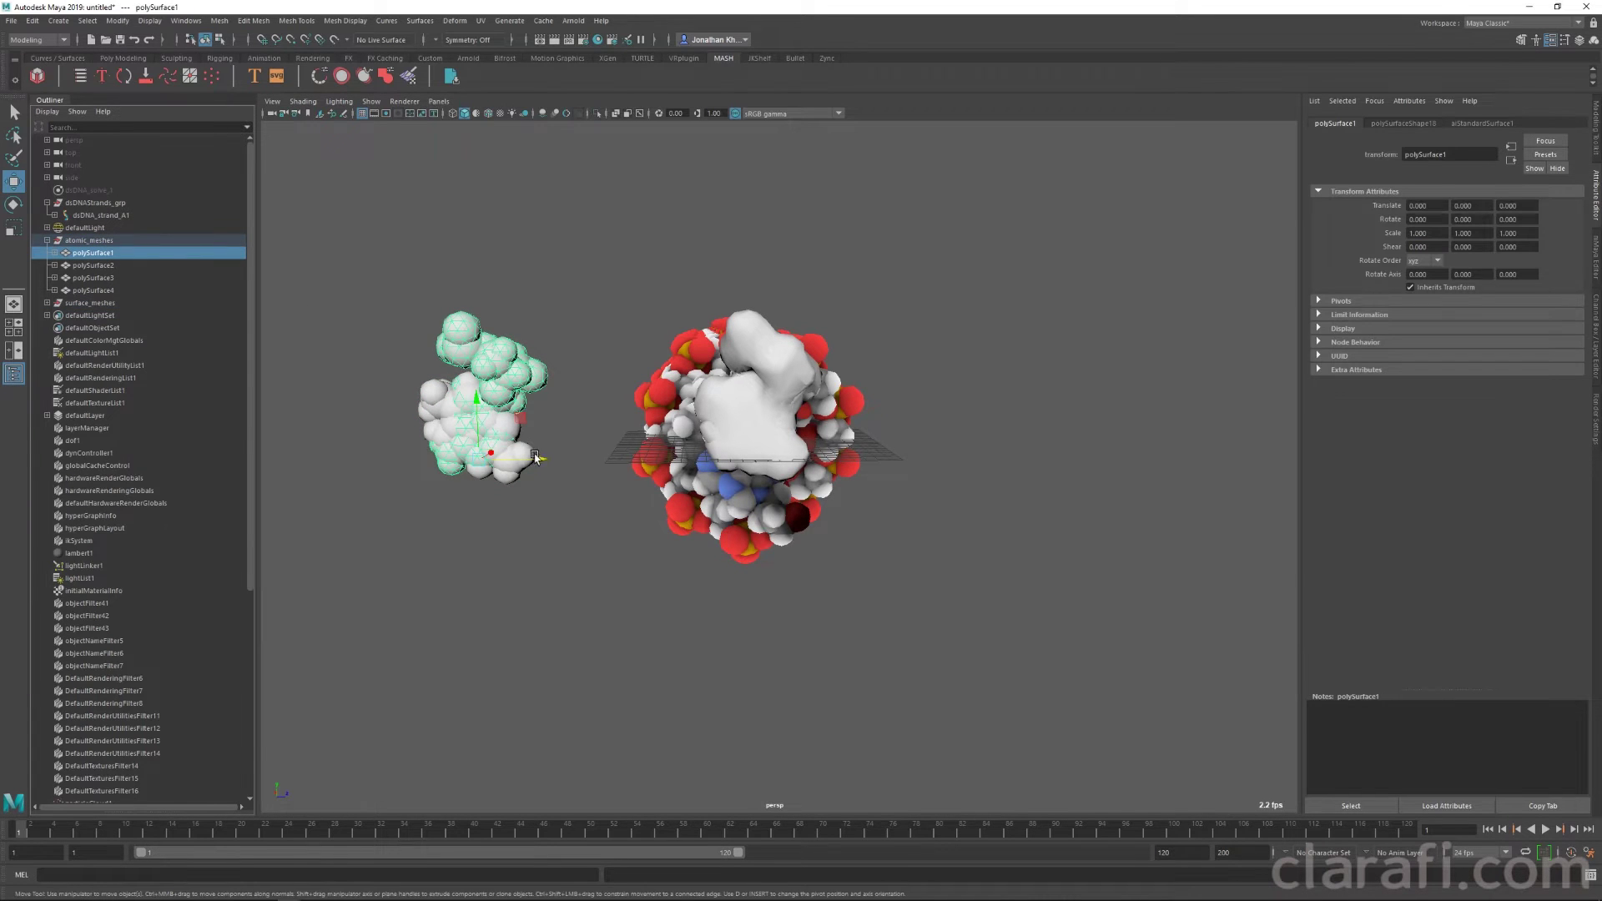
pyautogui.moveTo(533, 457); pyautogui.dragTo(377, 457)
pyautogui.click(125, 279)
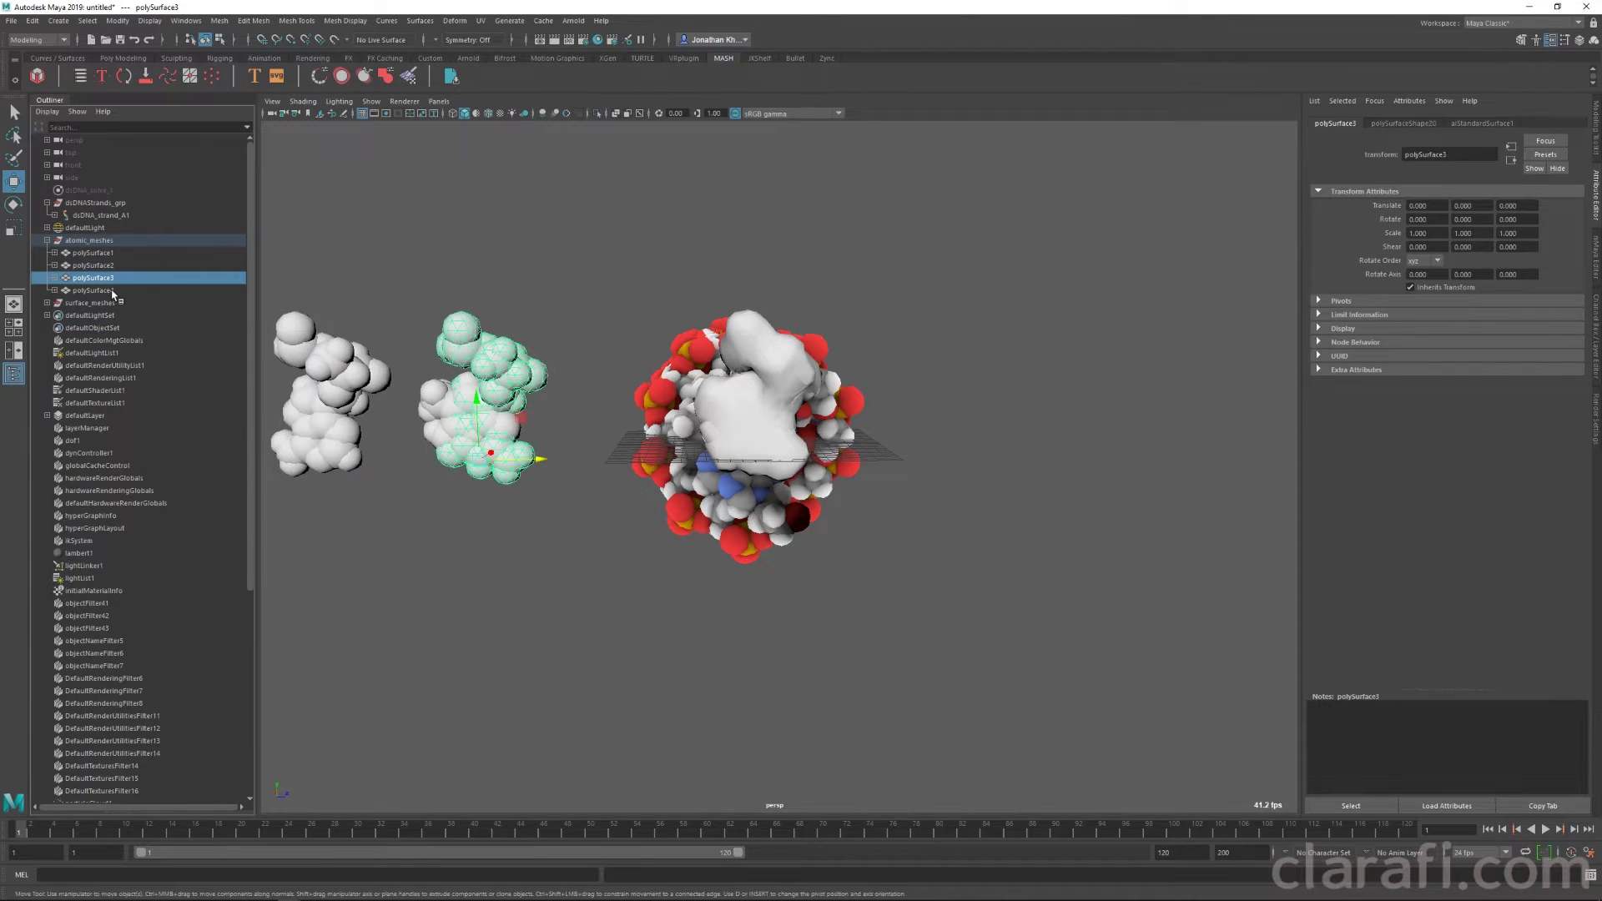
pyautogui.moveTo(541, 458); pyautogui.dragTo(373, 458)
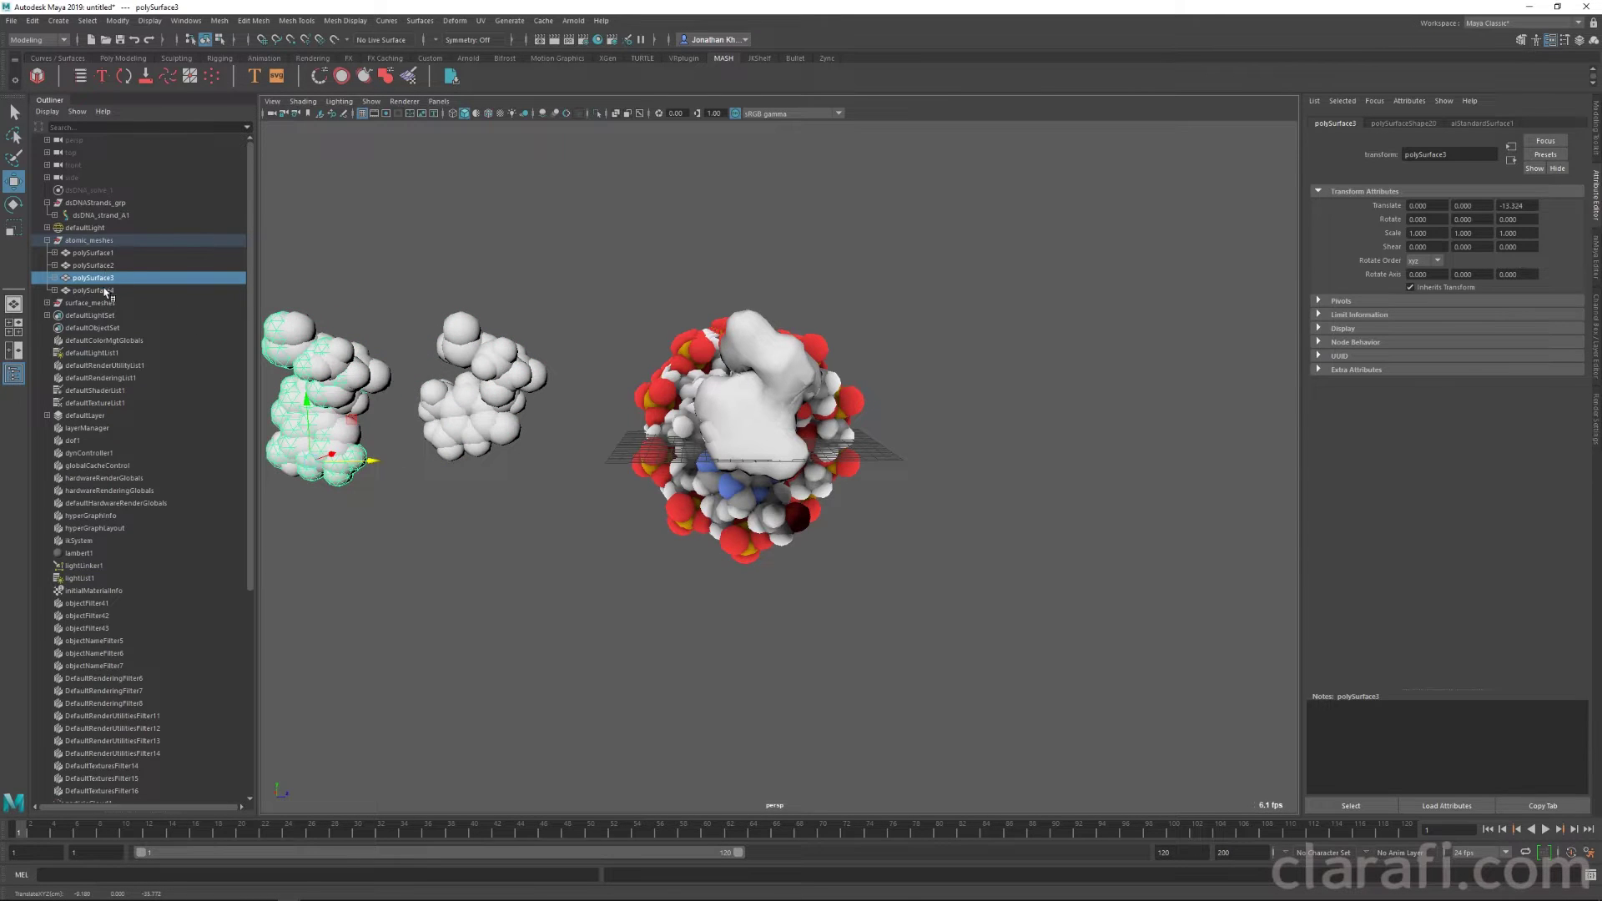
pyautogui.keyDown('ctrl'); pyautogui.click(106, 290); pyautogui.keyUp('ctrl')
pyautogui.moveTo(481, 398); pyautogui.dragTo(456, 574)
pyautogui.moveTo(648, 559)
pyautogui.keyDown('alt'); pyautogui.mouseDown()
pyautogui.moveTo(756, 563)
pyautogui.moveTo(647, 547)
pyautogui.mouseUp(); pyautogui.keyUp('alt')
pyautogui.keyDown('alt'); pyautogui.moveTo(648, 547); pyautogui.dragTo(569, 538, button='right'); pyautogui.keyUp('alt')
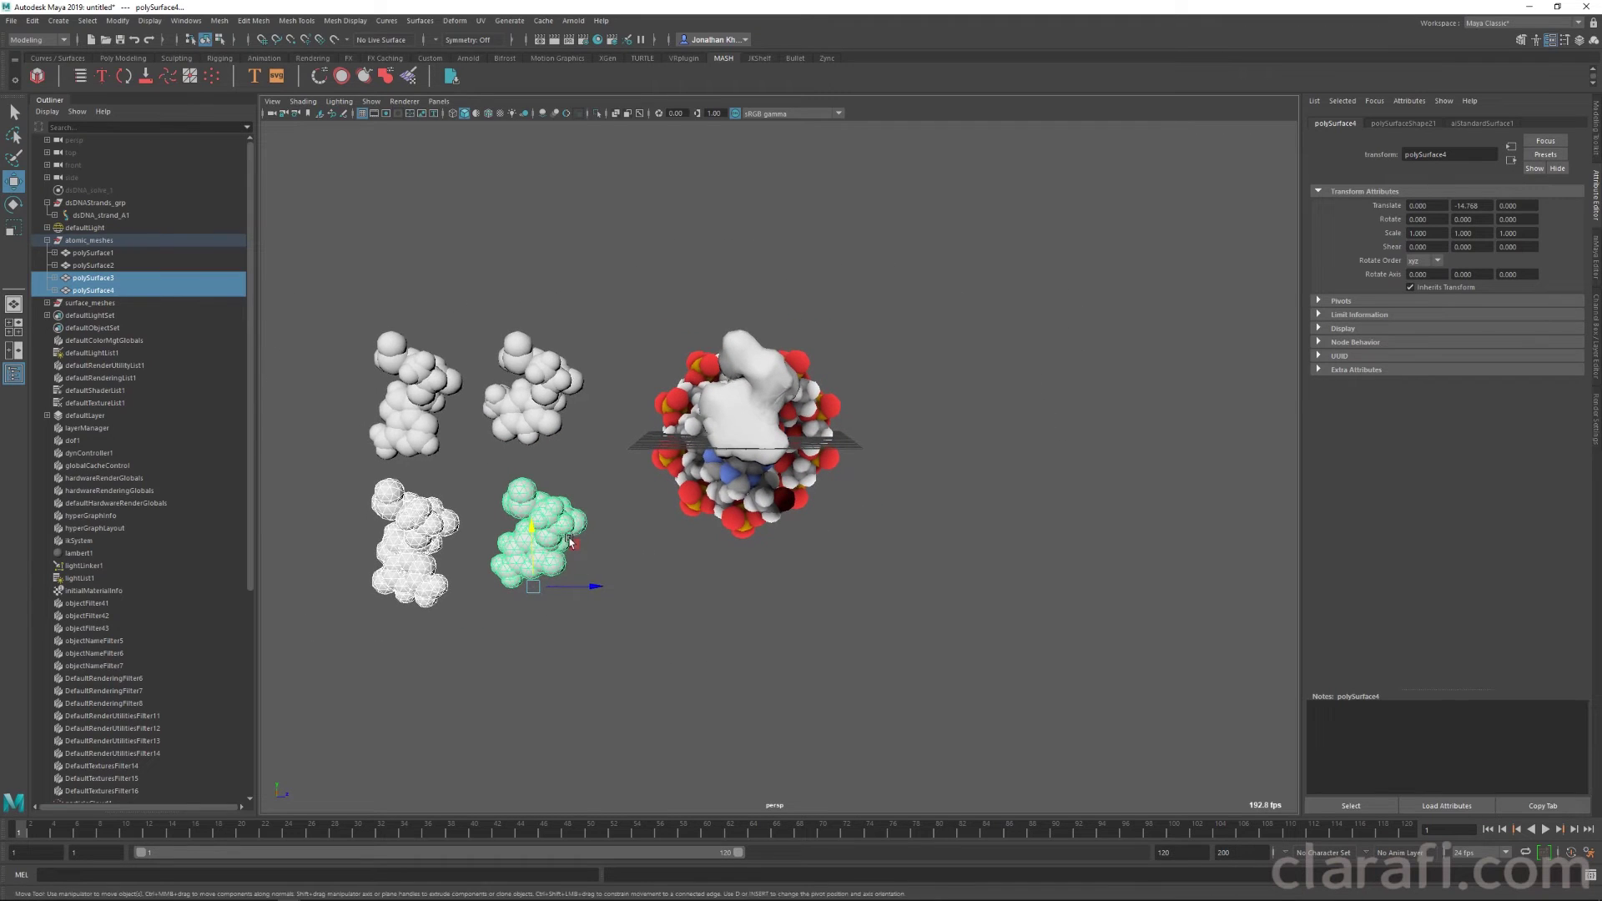
# Step: Pull the four surface meshes out of the strand and lay them out as a two-by-two grid on the side opposite the atomic meshes
pyautogui.click(741, 424)
pyautogui.click(409, 407)
pyautogui.keyDown('alt'); pyautogui.moveTo(639, 418); pyautogui.dragTo(668, 455); pyautogui.keyUp('alt')
pyautogui.click(699, 468)
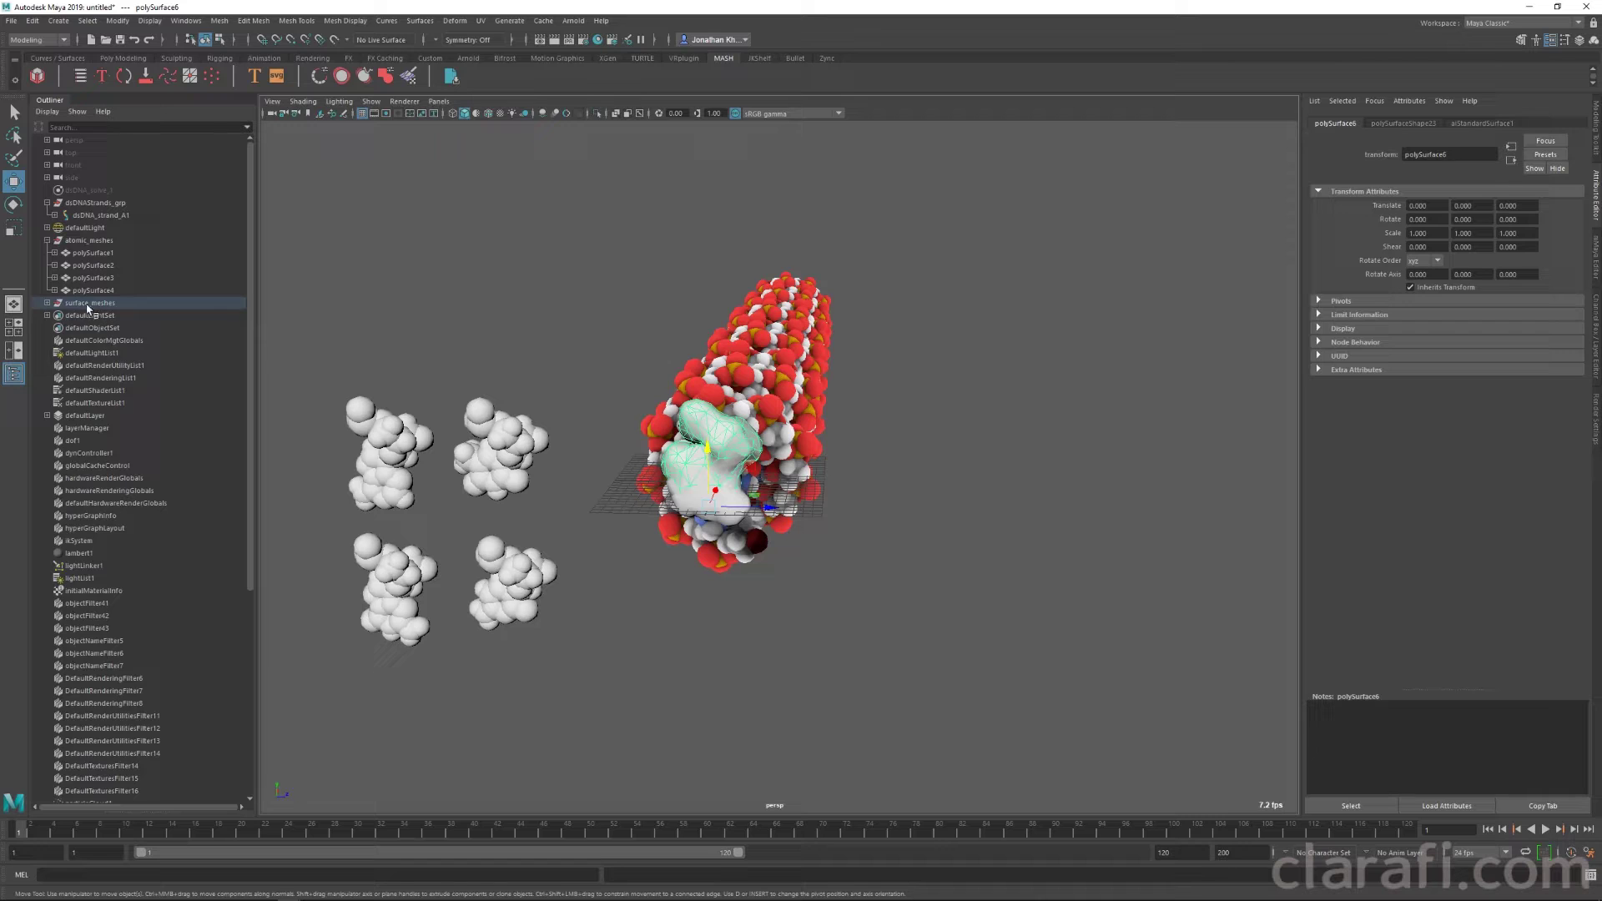
pyautogui.moveTo(769, 509); pyautogui.dragTo(1039, 524)
pyautogui.click(700, 460)
pyautogui.moveTo(773, 511); pyautogui.dragTo(1157, 520)
pyautogui.click(746, 499)
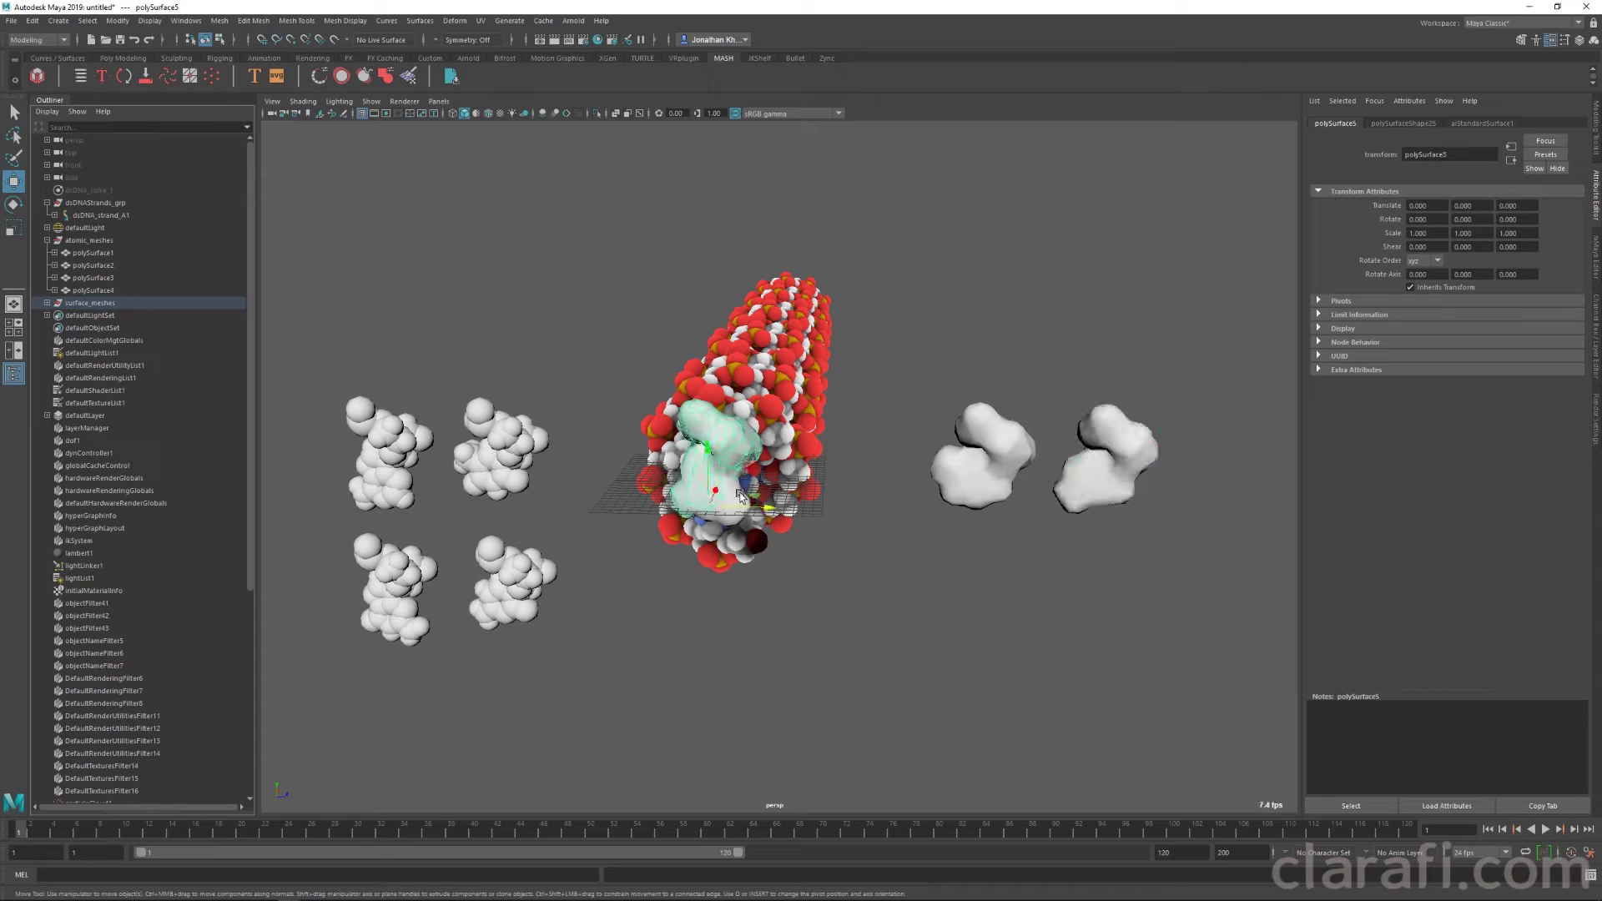
pyautogui.moveTo(745, 498); pyautogui.dragTo(1016, 601)
pyautogui.click(731, 469)
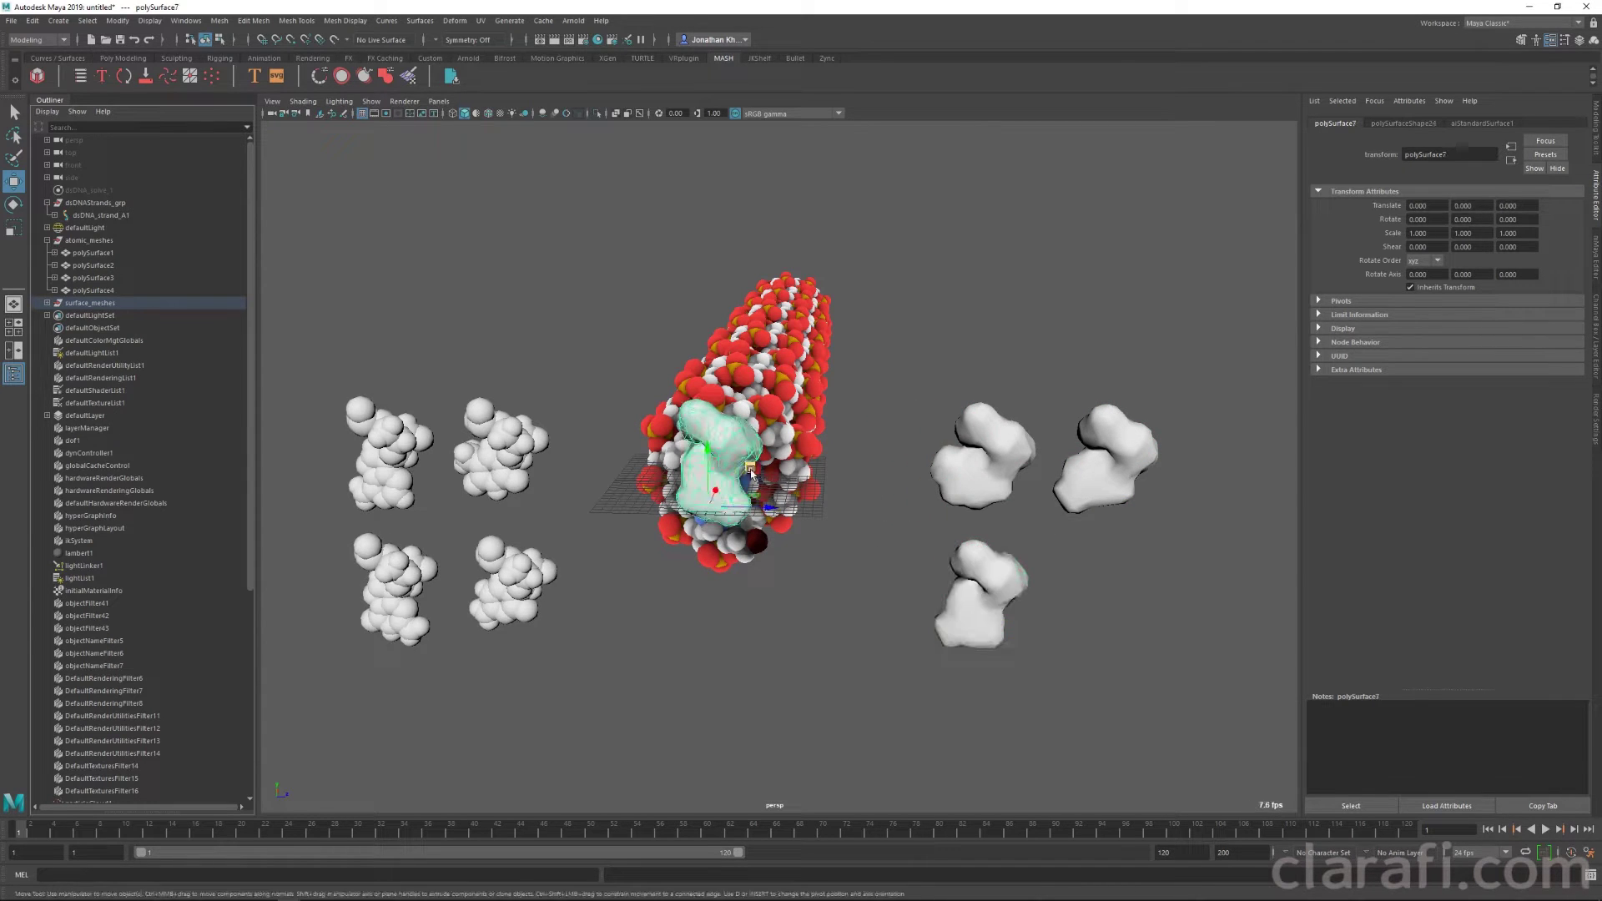
pyautogui.moveTo(749, 470); pyautogui.dragTo(1144, 593)
# Step: Examine the atomic and surface mesh sets beside the strand, selecting each set of four in turn
pyautogui.keyDown('alt'); pyautogui.moveTo(908, 467); pyautogui.dragTo(901, 506); pyautogui.keyUp('alt')
pyautogui.keyDown('alt'); pyautogui.moveTo(901, 506); pyautogui.dragTo(705, 474, button='right'); pyautogui.keyUp('alt')
pyautogui.moveTo(925, 484)
pyautogui.keyDown('alt'); pyautogui.mouseDown()
pyautogui.moveTo(772, 455)
pyautogui.moveTo(906, 468)
pyautogui.mouseUp(); pyautogui.keyUp('alt')
pyautogui.keyDown('alt'); pyautogui.moveTo(714, 462); pyautogui.dragTo(981, 446); pyautogui.keyUp('alt')
pyautogui.moveTo(576, 338); pyautogui.dragTo(380, 617)
pyautogui.moveTo(1058, 399); pyautogui.dragTo(940, 617)
pyautogui.moveTo(590, 365); pyautogui.dragTo(398, 594)
pyautogui.moveTo(1053, 350); pyautogui.dragTo(908, 622)
pyautogui.keyDown('alt'); pyautogui.moveTo(1064, 463); pyautogui.dragTo(997, 511); pyautogui.keyUp('alt')
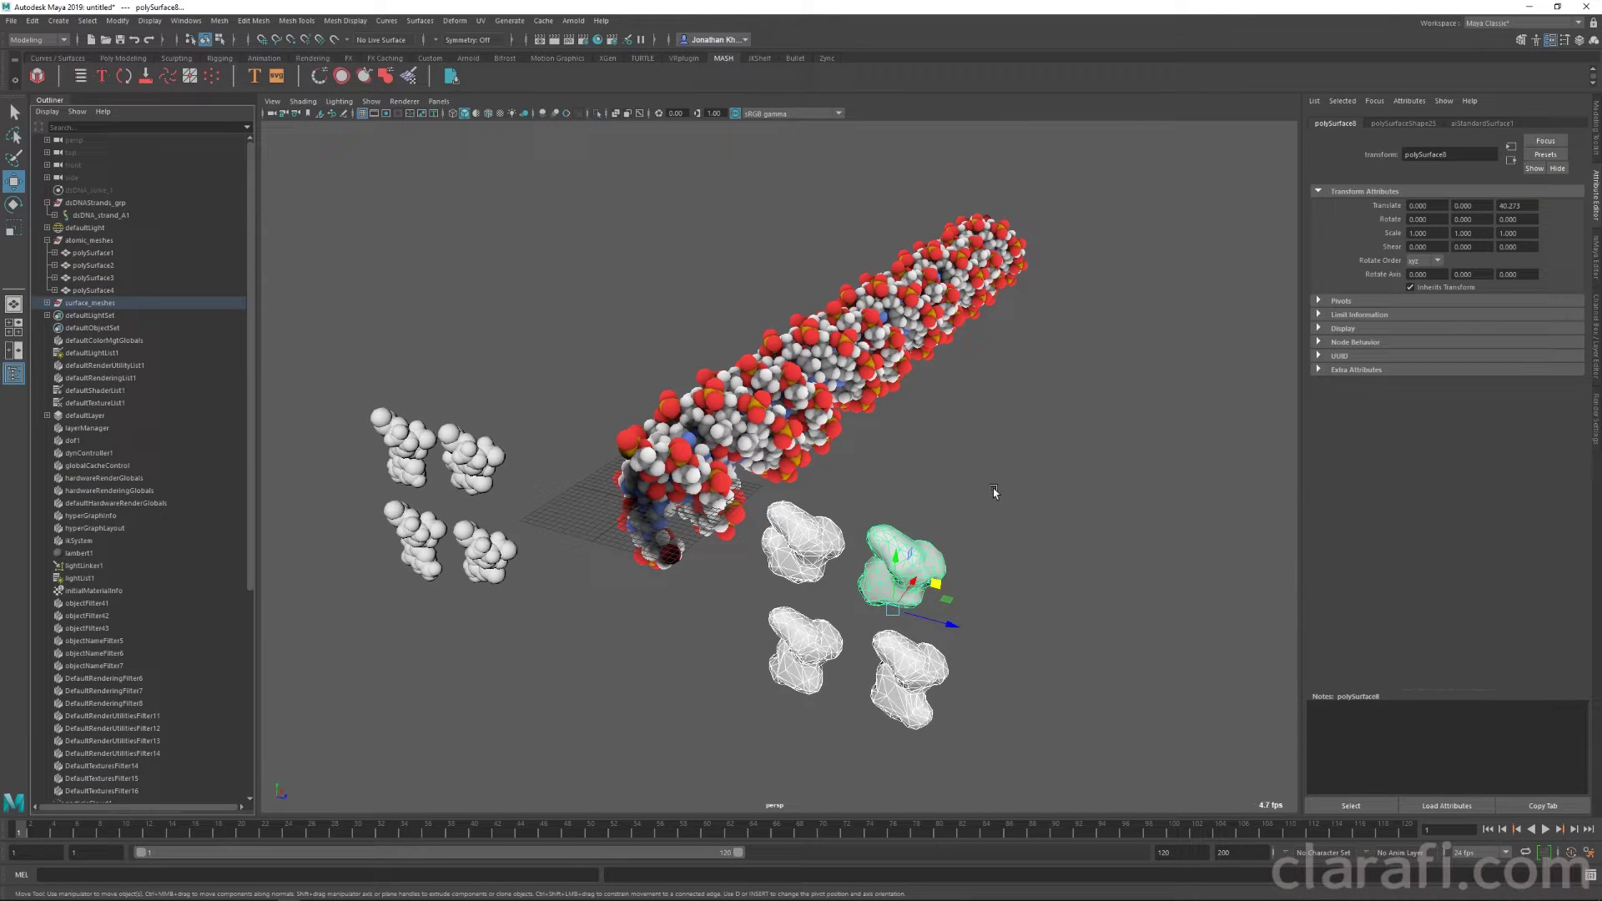
pyautogui.moveTo(1000, 489)
pyautogui.keyDown('alt'); pyautogui.mouseDown()
pyautogui.moveTo(1005, 468)
pyautogui.moveTo(918, 472)
pyautogui.moveTo(968, 475)
pyautogui.moveTo(997, 501)
pyautogui.mouseUp(); pyautogui.keyUp('alt')
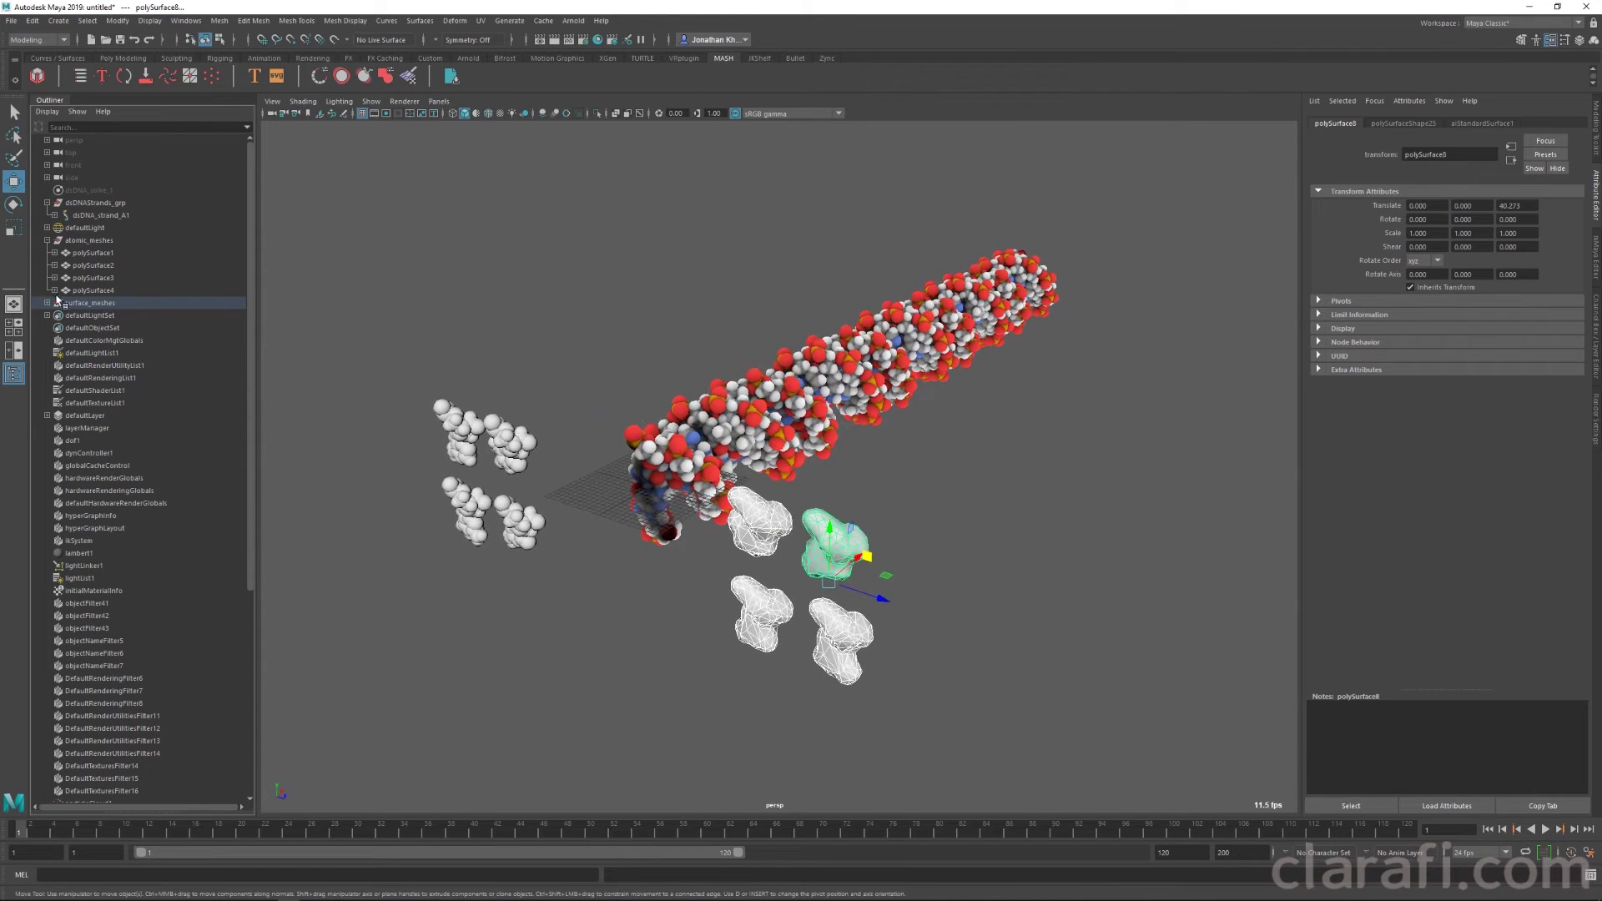
# Step: Create a MASH network from polySurface5 through polySurface8 in the surface_meshes group, with the FX menu set active
pyautogui.click(48, 303)
pyautogui.keyDown('shift'); pyautogui.click(94, 353); pyautogui.keyUp('shift')
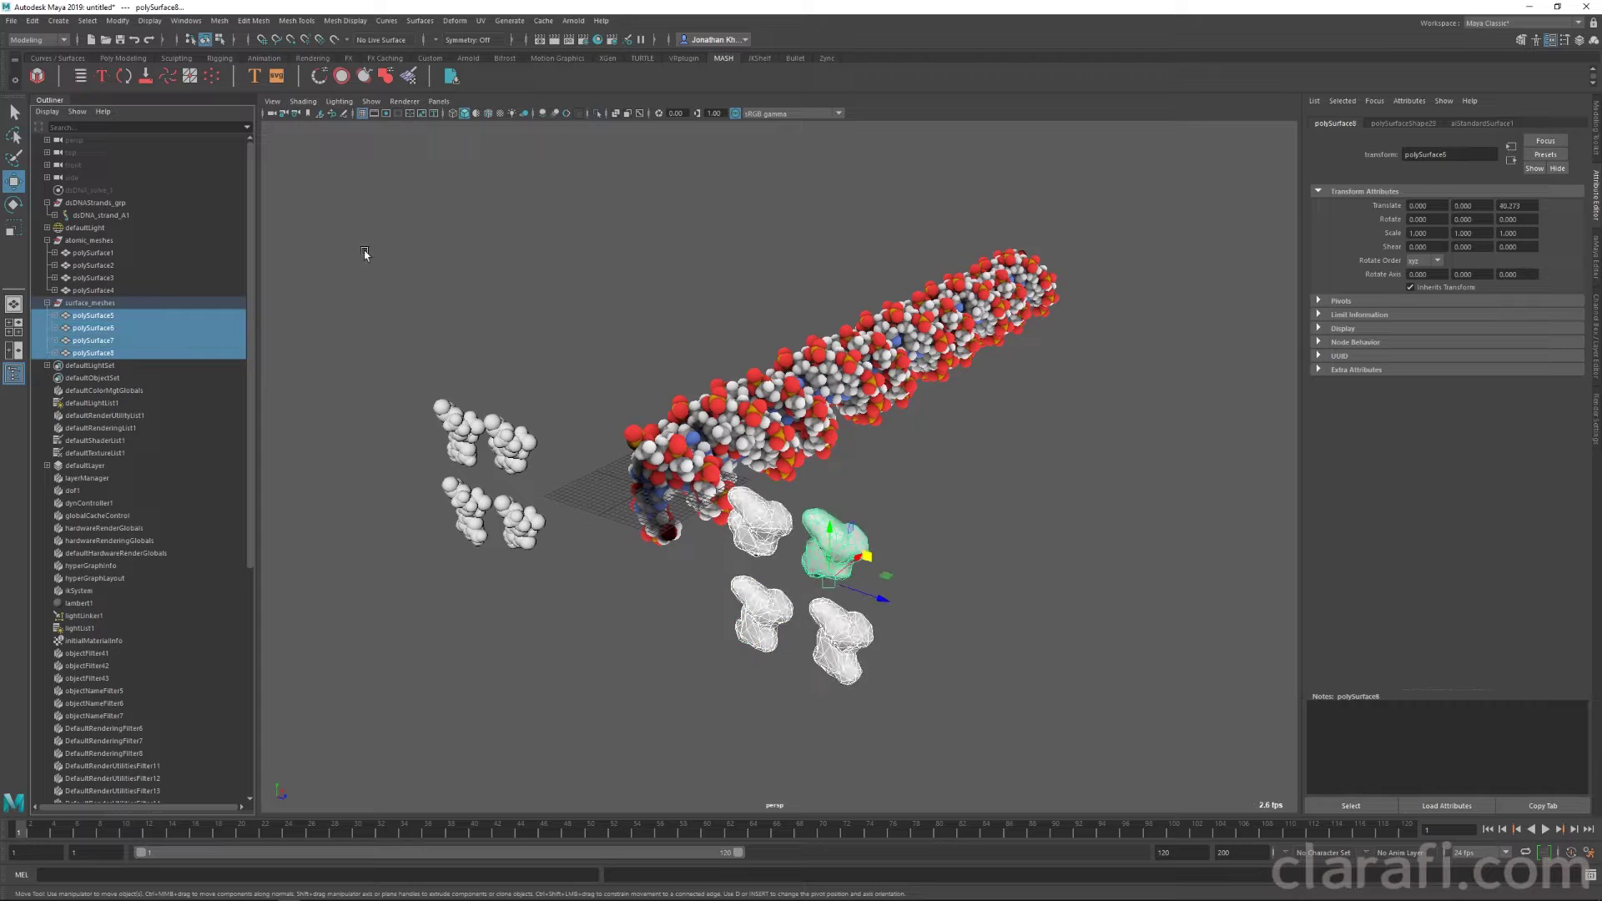
pyautogui.click(37, 39)
pyautogui.click(25, 91)
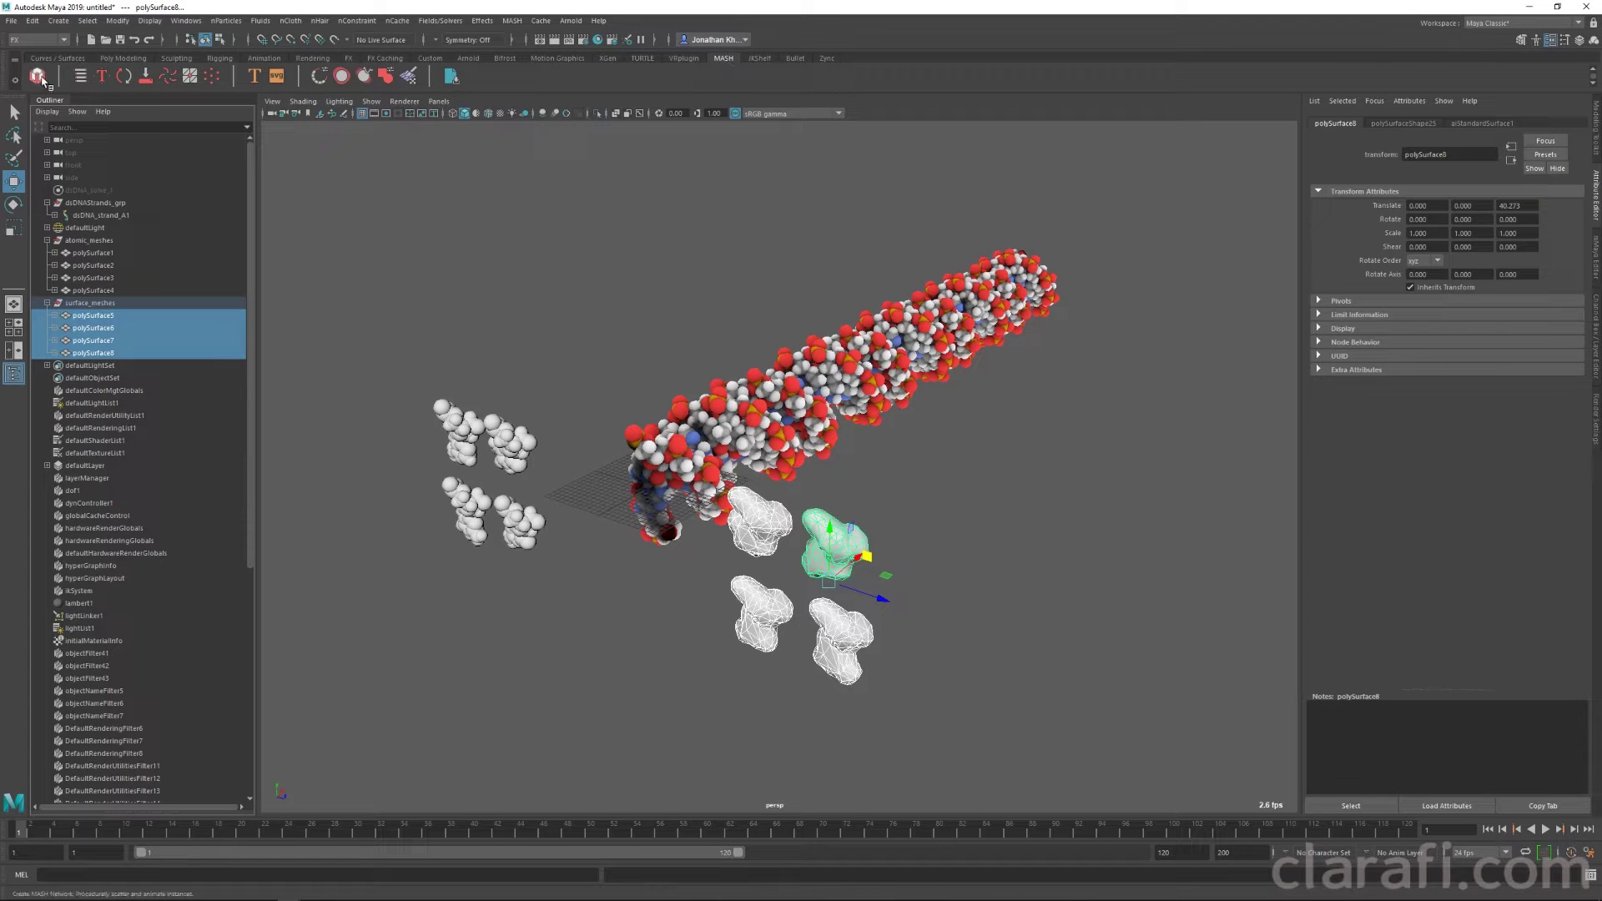
pyautogui.click(36, 76)
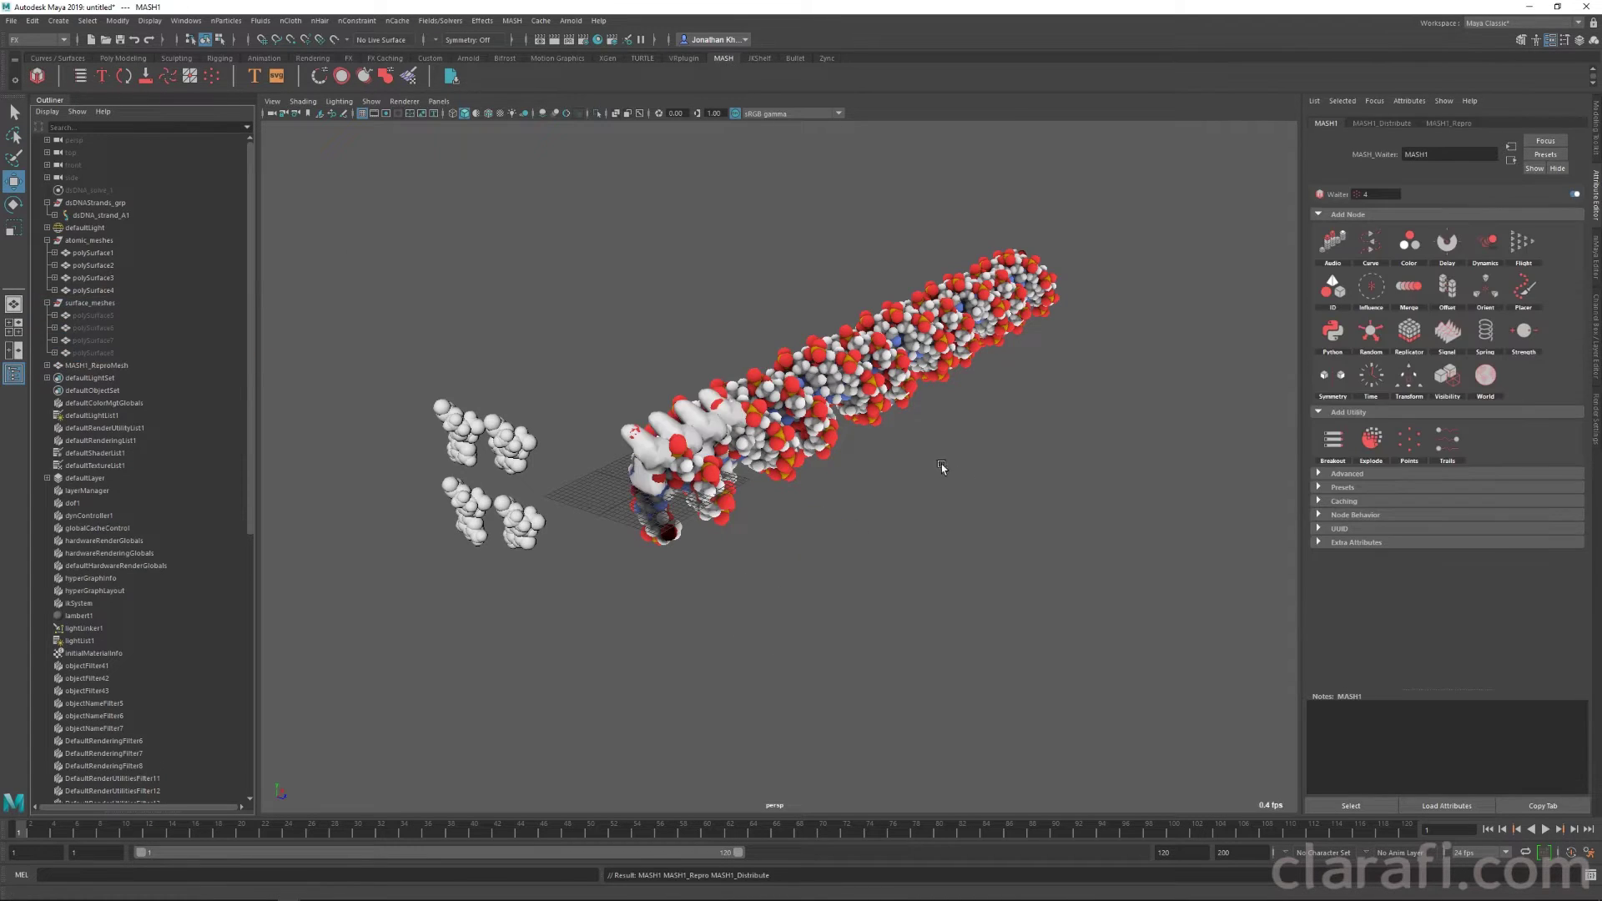
# Step: Hide the dsDNAStrands_grp group so that the MASH instances stand clear of the original DNA strand
pyautogui.keyDown('alt'); pyautogui.moveTo(894, 439); pyautogui.dragTo(842, 438); pyautogui.keyUp('alt')
pyautogui.keyDown('alt'); pyautogui.moveTo(572, 375); pyautogui.dragTo(672, 378, button='right'); pyautogui.keyUp('alt')
pyautogui.keyDown('alt'); pyautogui.moveTo(671, 378); pyautogui.dragTo(729, 381); pyautogui.keyUp('alt')
pyautogui.click(697, 389)
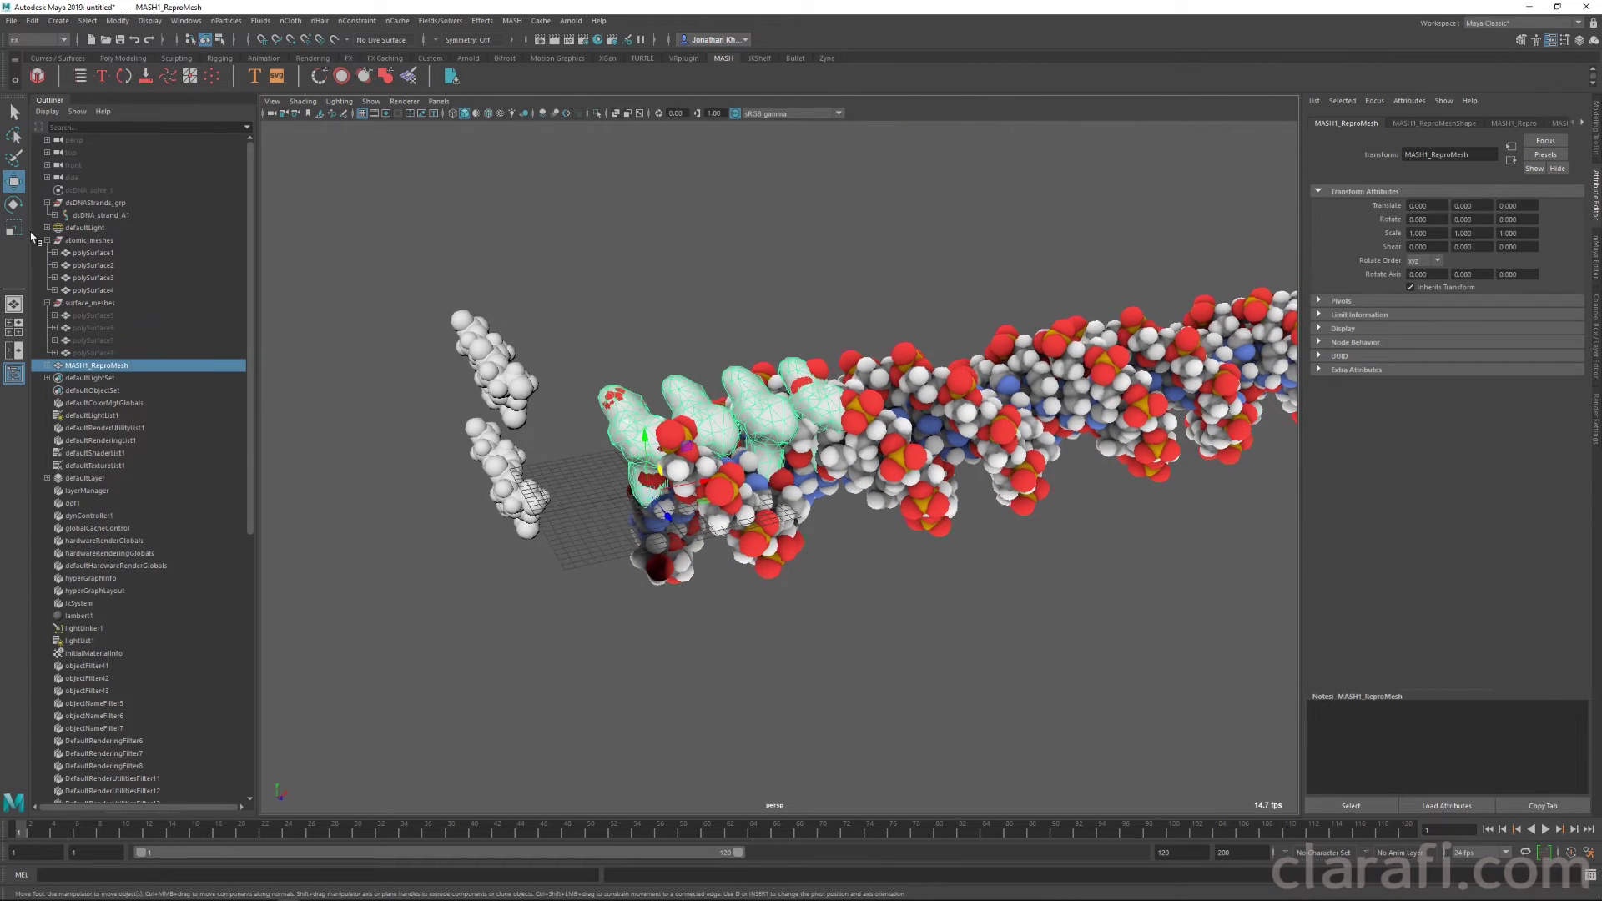
pyautogui.click(95, 204)
pyautogui.hotkey('ctrl', 'h')
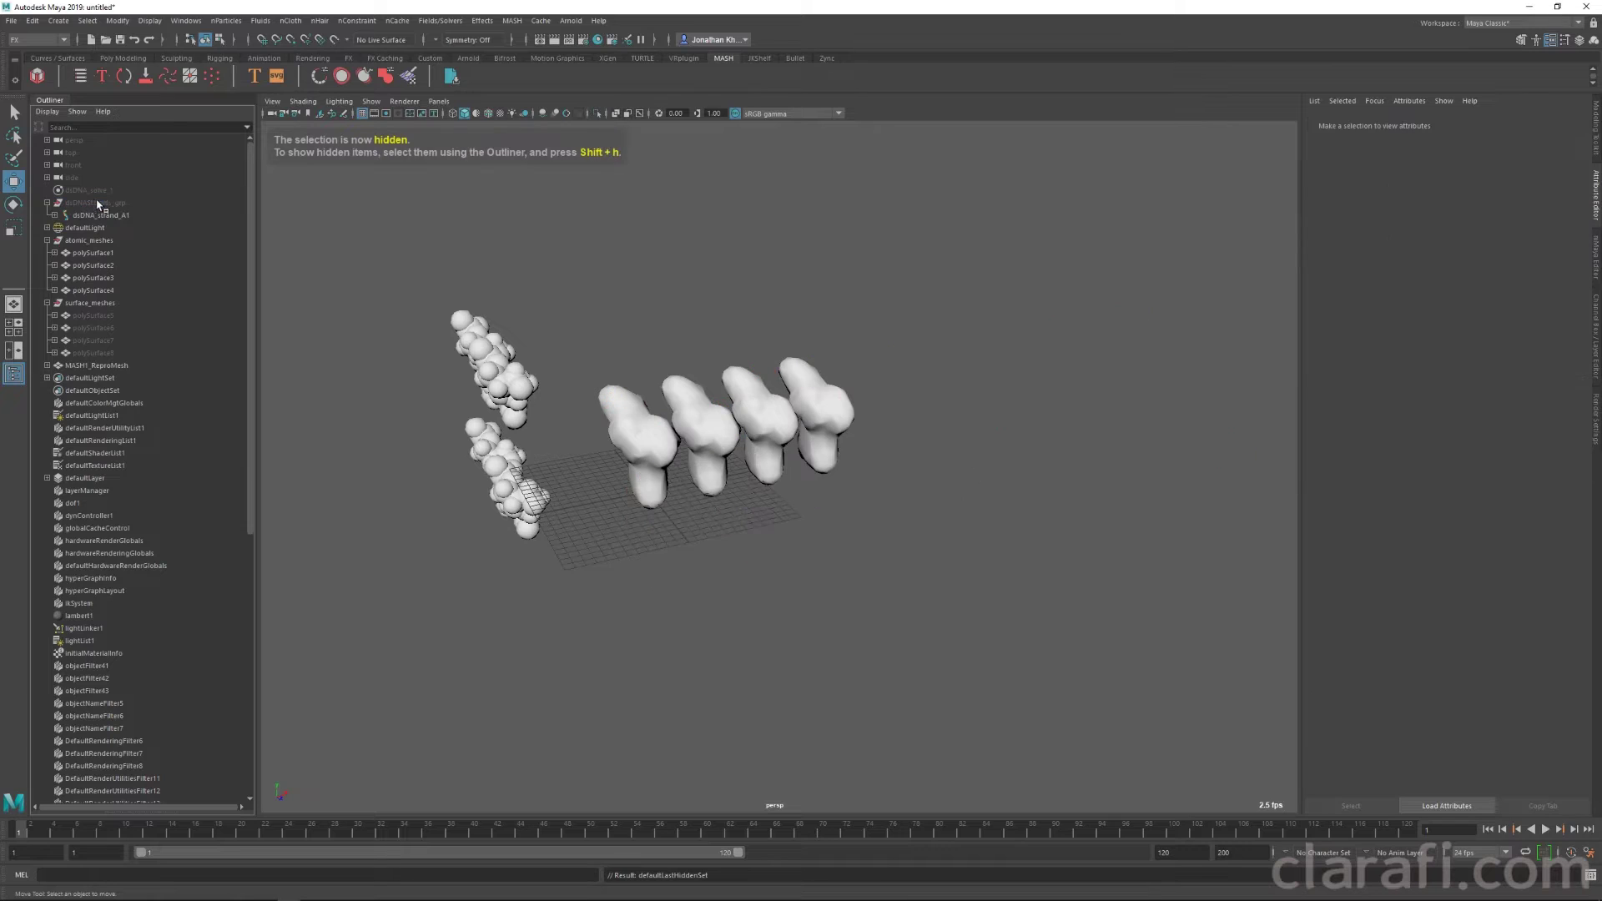
# Step: In the Distribute node of MASH1_ReproMesh, raise the number of points to 9 and Distance X to about 40.69
pyautogui.click(686, 434)
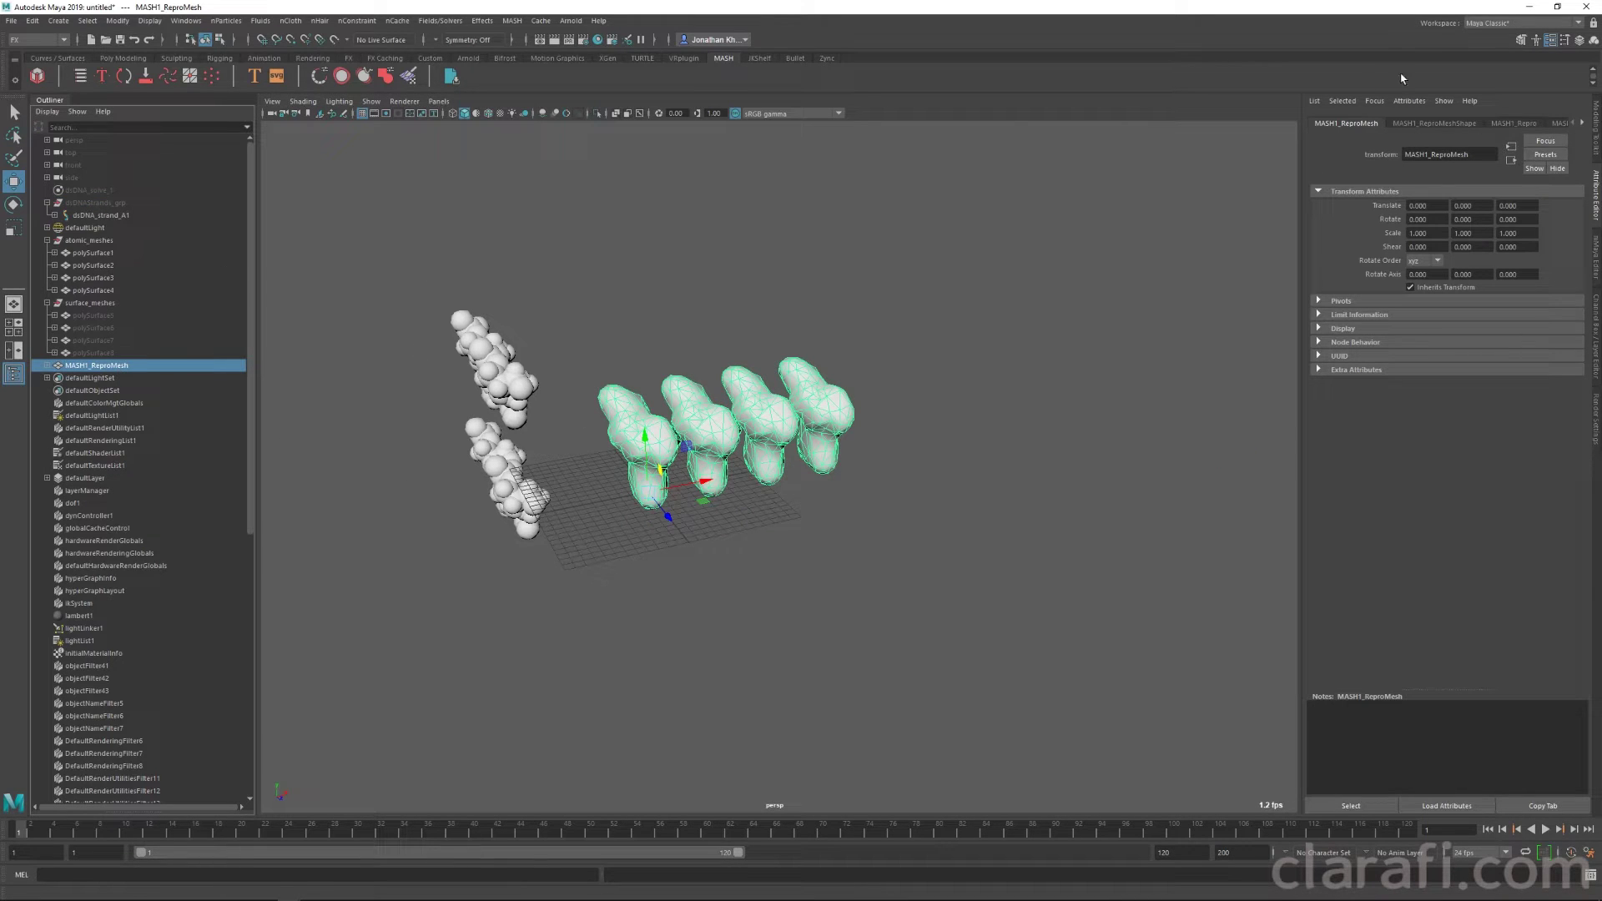
pyautogui.click(1514, 123)
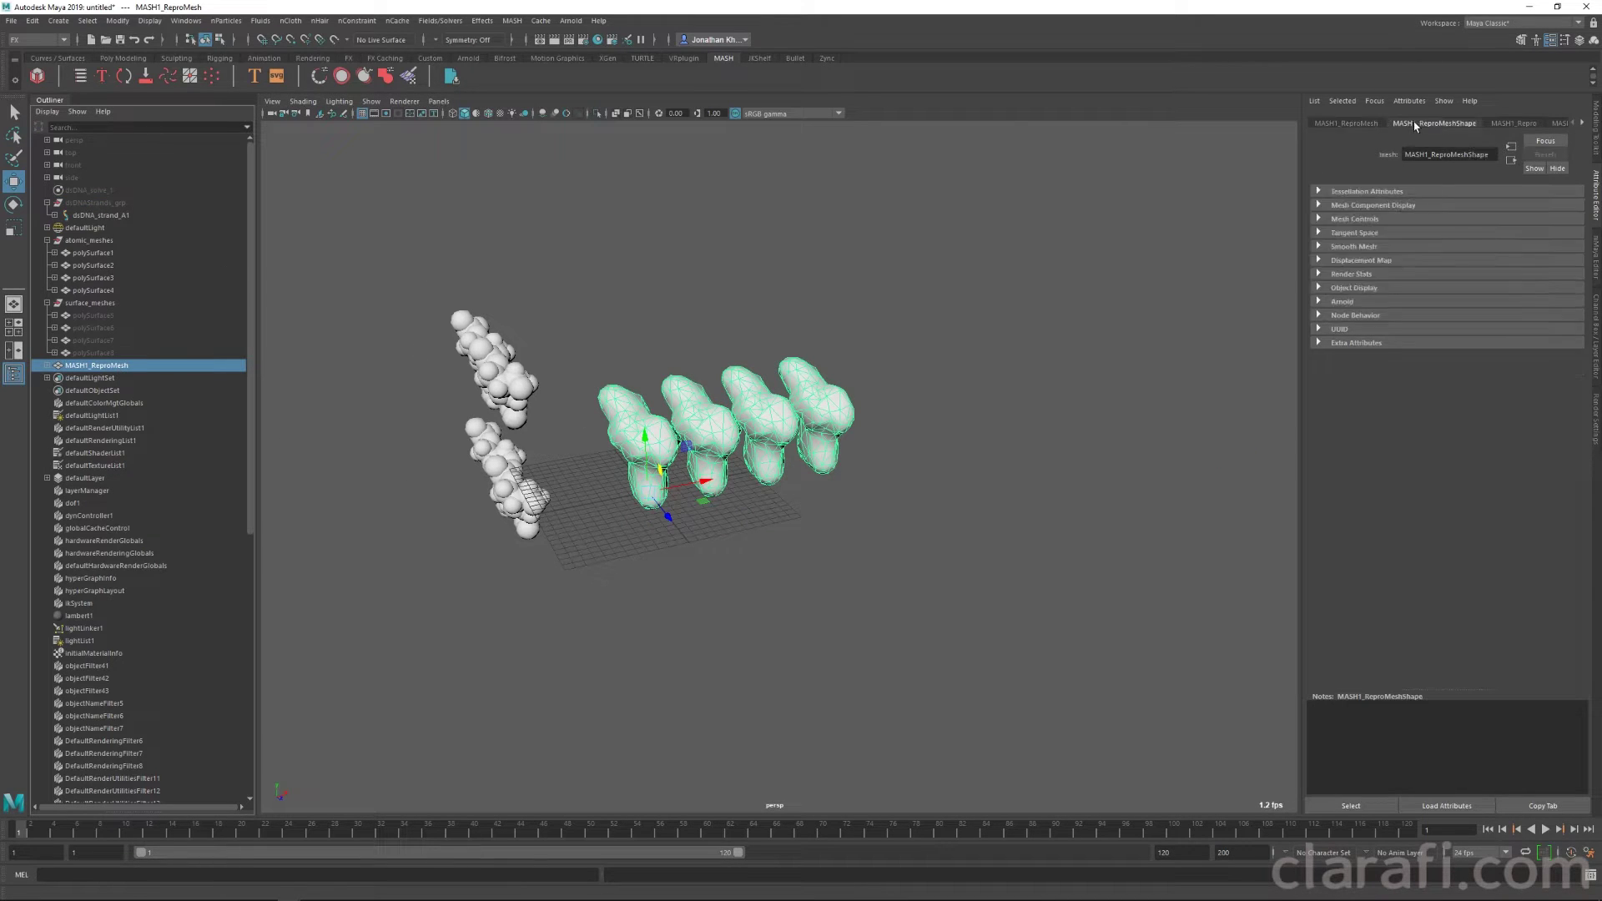
pyautogui.click(1558, 123)
pyautogui.click(1543, 123)
pyautogui.click(1494, 123)
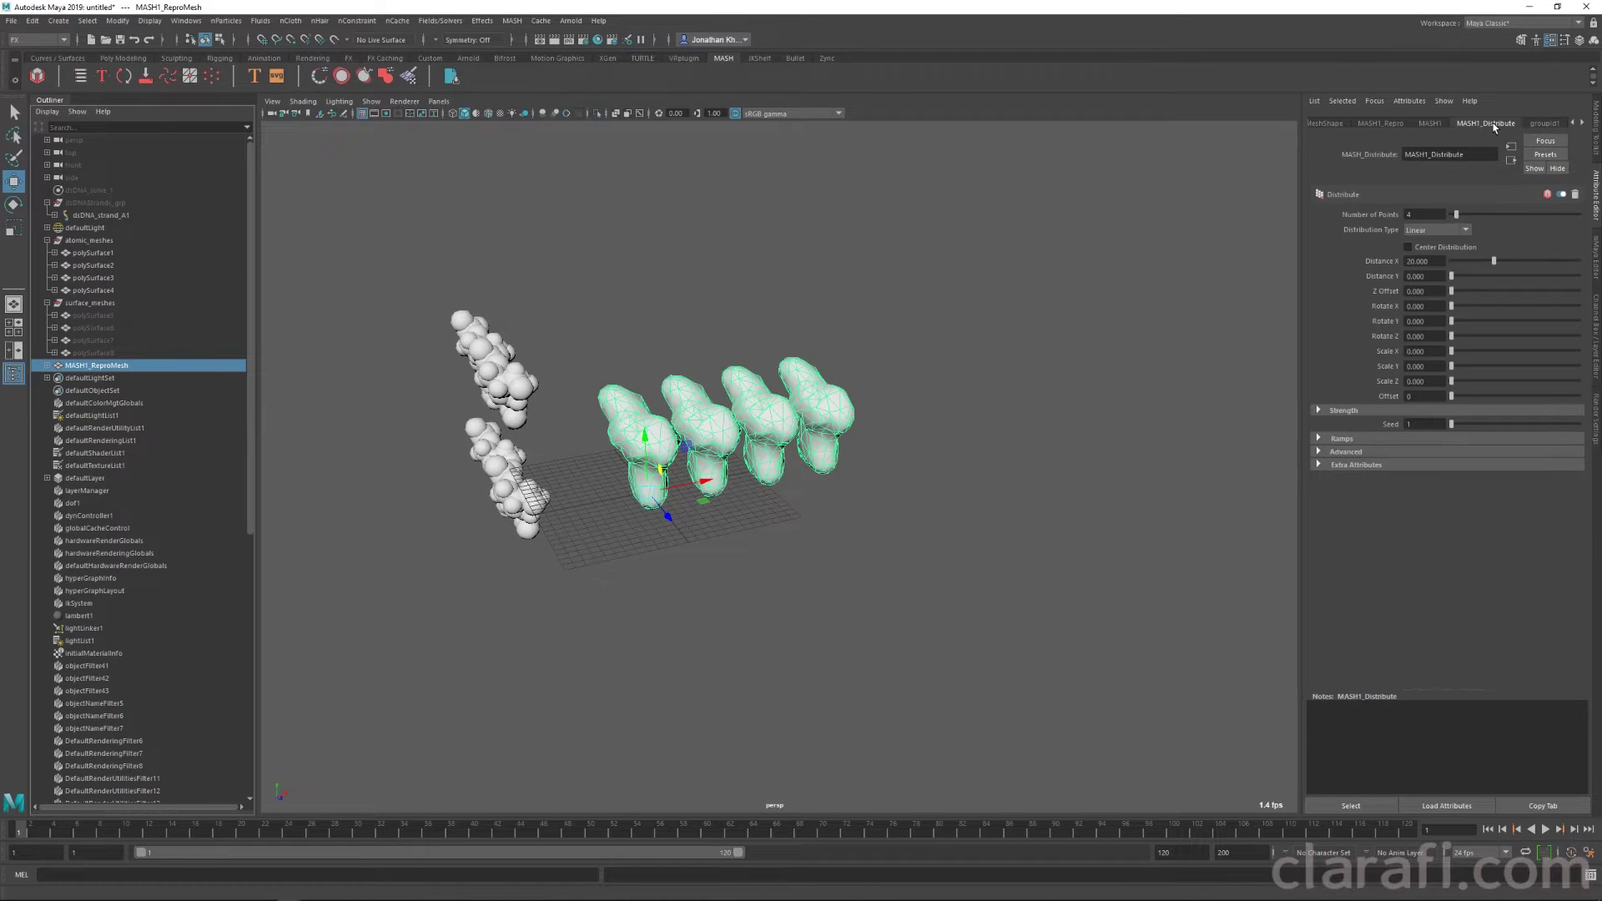
pyautogui.moveTo(1464, 223)
pyautogui.mouseDown()
pyautogui.moveTo(1539, 264)
pyautogui.moveTo(1489, 216)
pyautogui.moveTo(1447, 227)
pyautogui.moveTo(1462, 228)
pyautogui.mouseUp()
# Step: Open the Node Editor and graph the connections of MASH1_ReproMesh, then regraph them from MASH1_ReproMeshShape
pyautogui.click(186, 21)
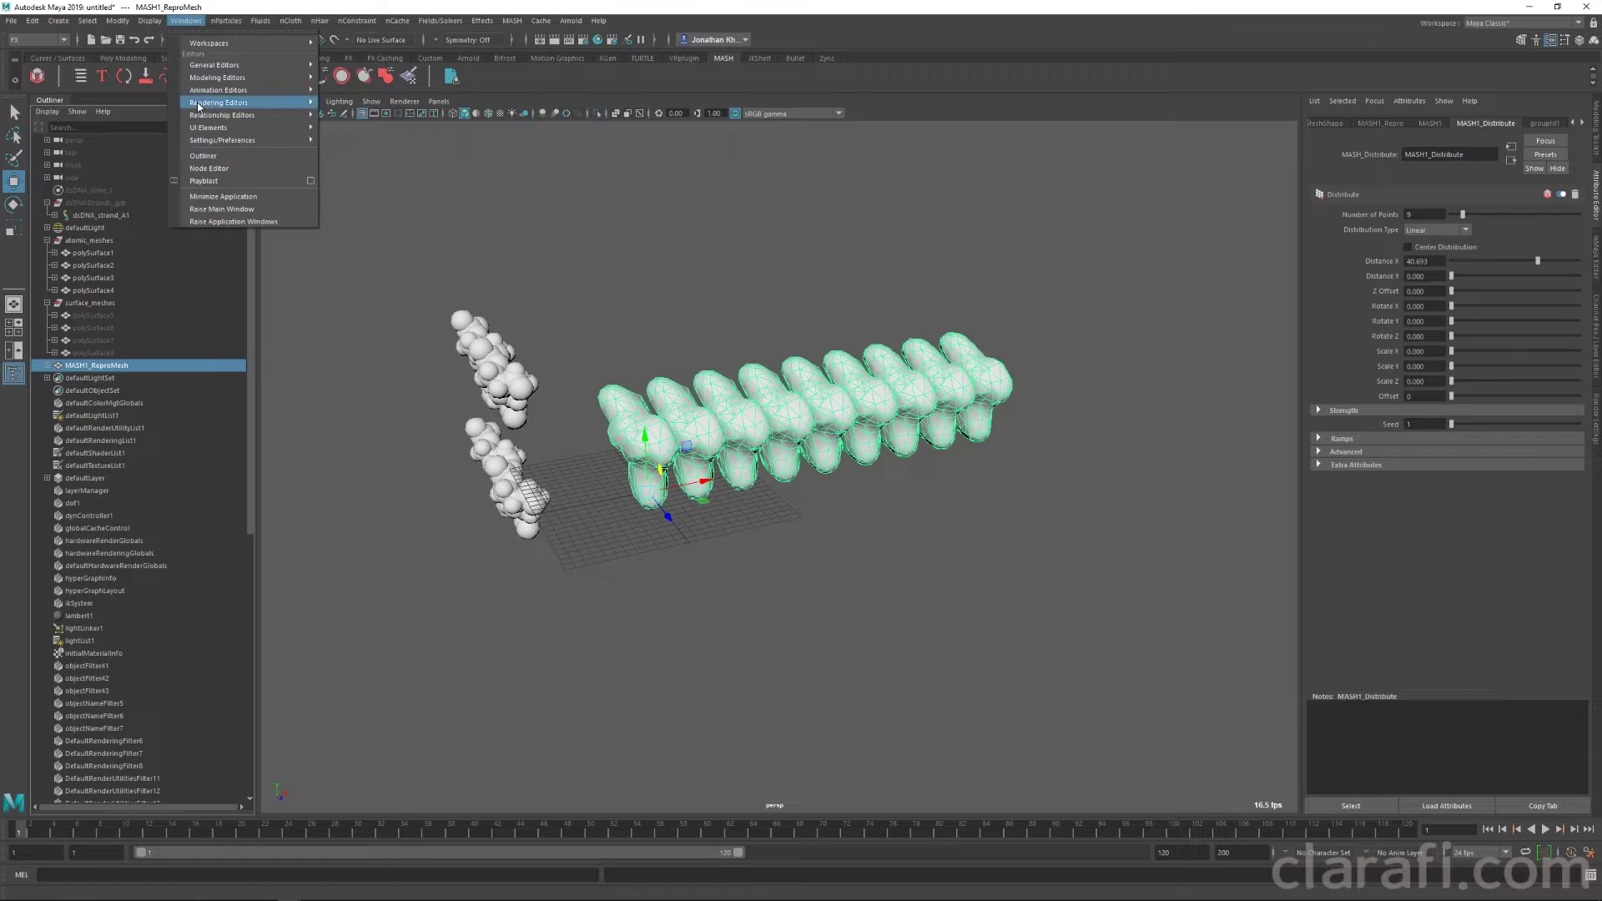
pyautogui.click(222, 169)
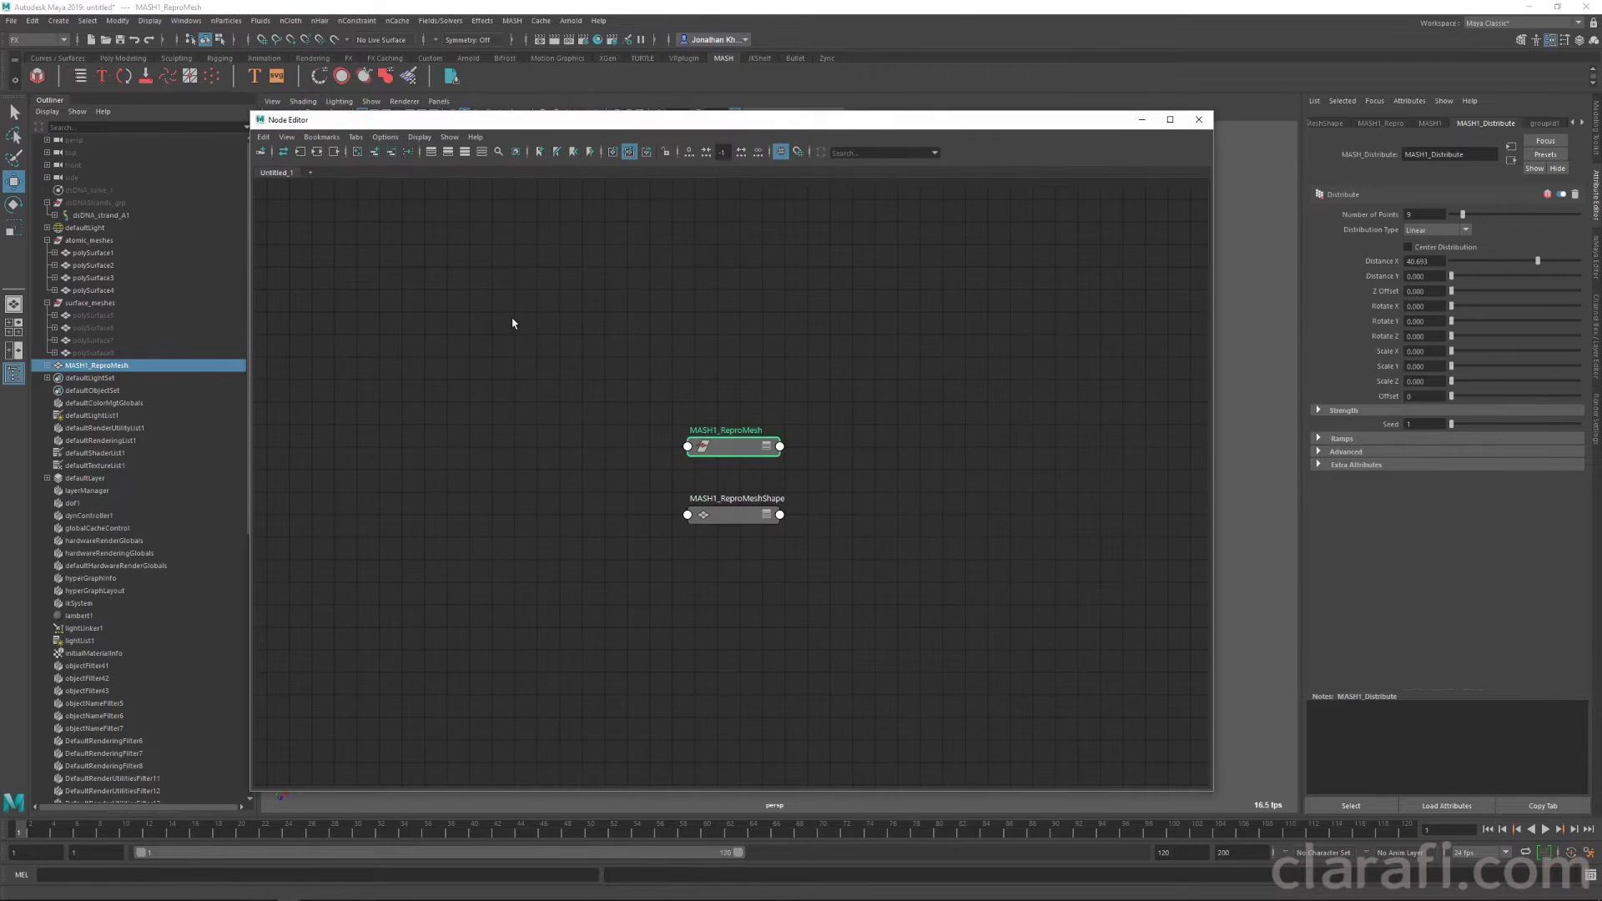
pyautogui.click(316, 153)
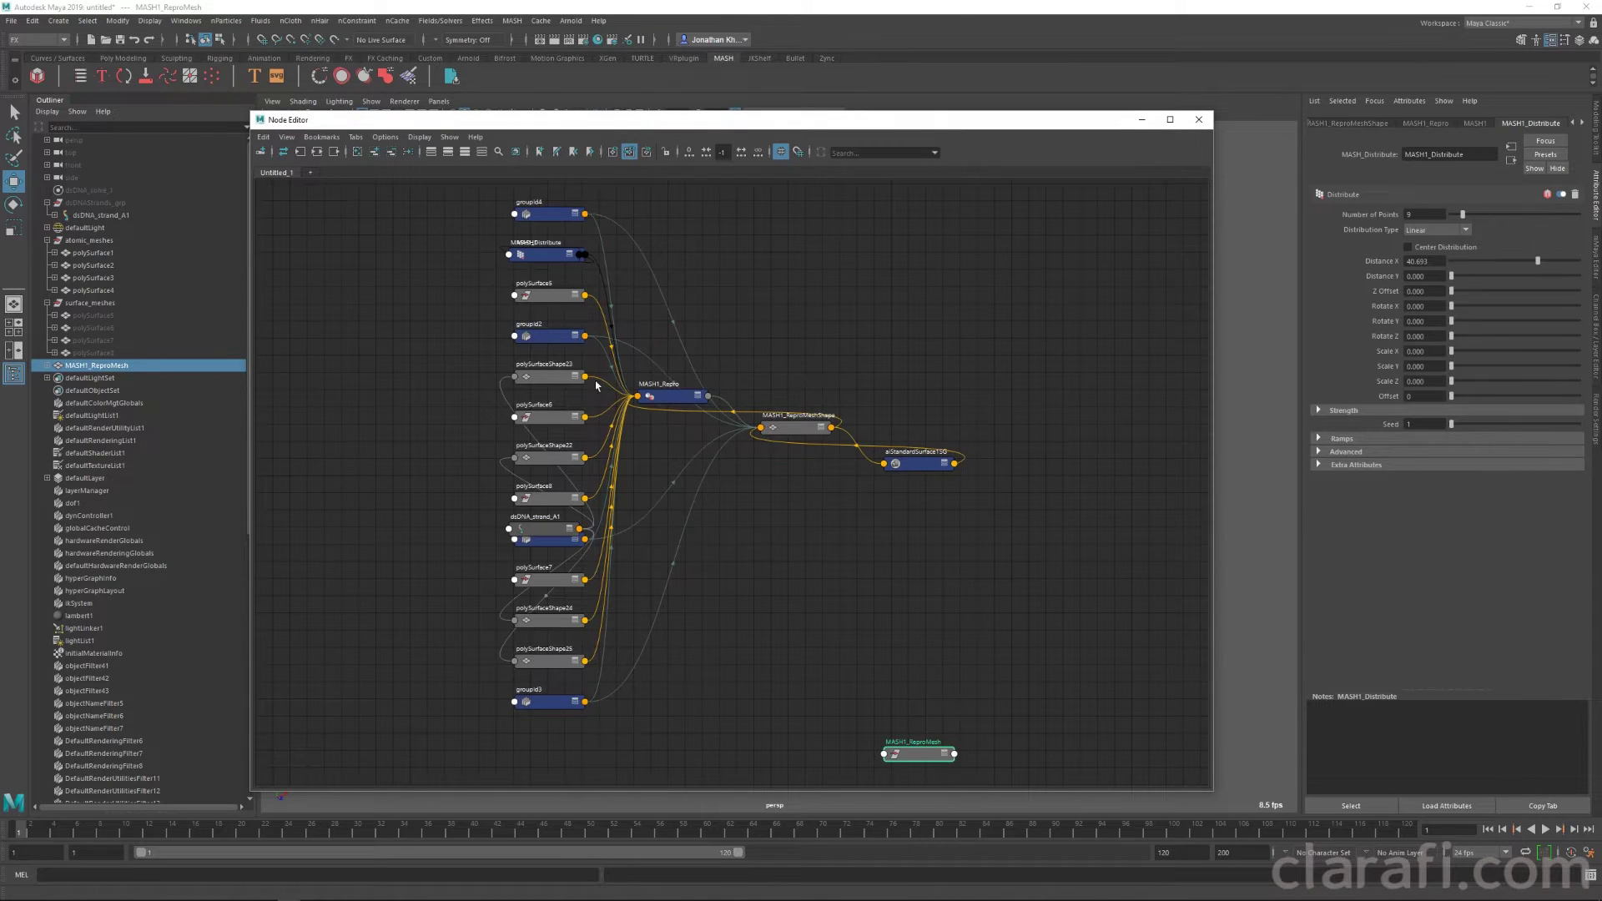
pyautogui.click(912, 465)
pyautogui.moveTo(912, 465); pyautogui.dragTo(819, 534)
pyautogui.click(790, 435)
pyautogui.click(316, 153)
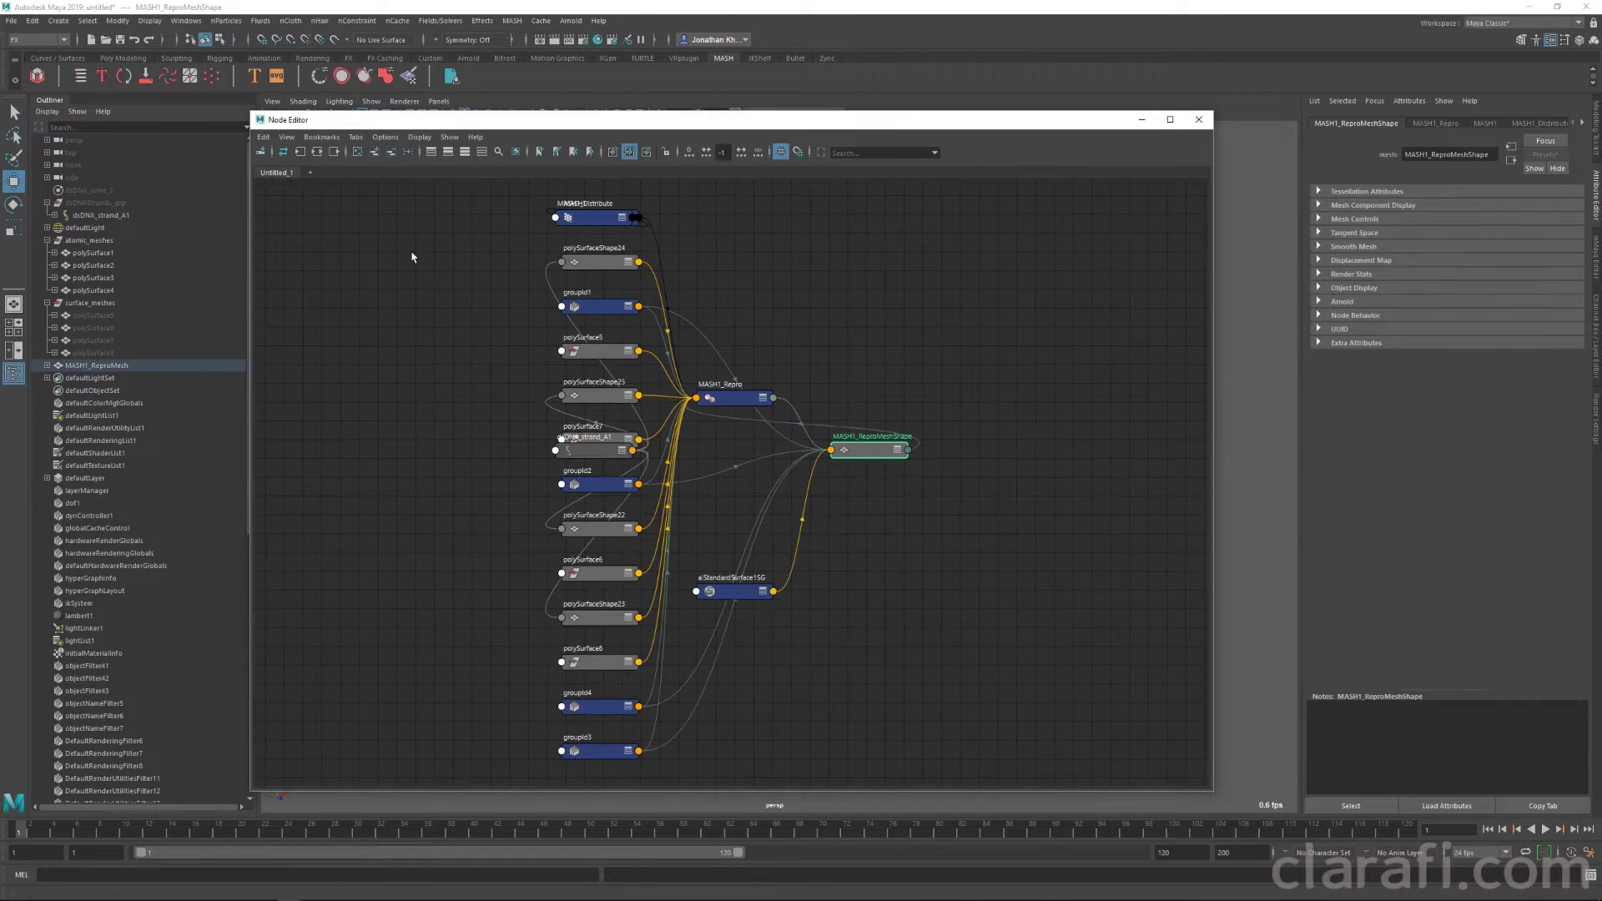
# Step: Spread the graph out by separating the dsDNA_strand_A1, MASH1_ReproMeshShape, MASH1_Repro and MASH1 nodes from the overlapping ones
pyautogui.moveTo(571, 443); pyautogui.dragTo(419, 434)
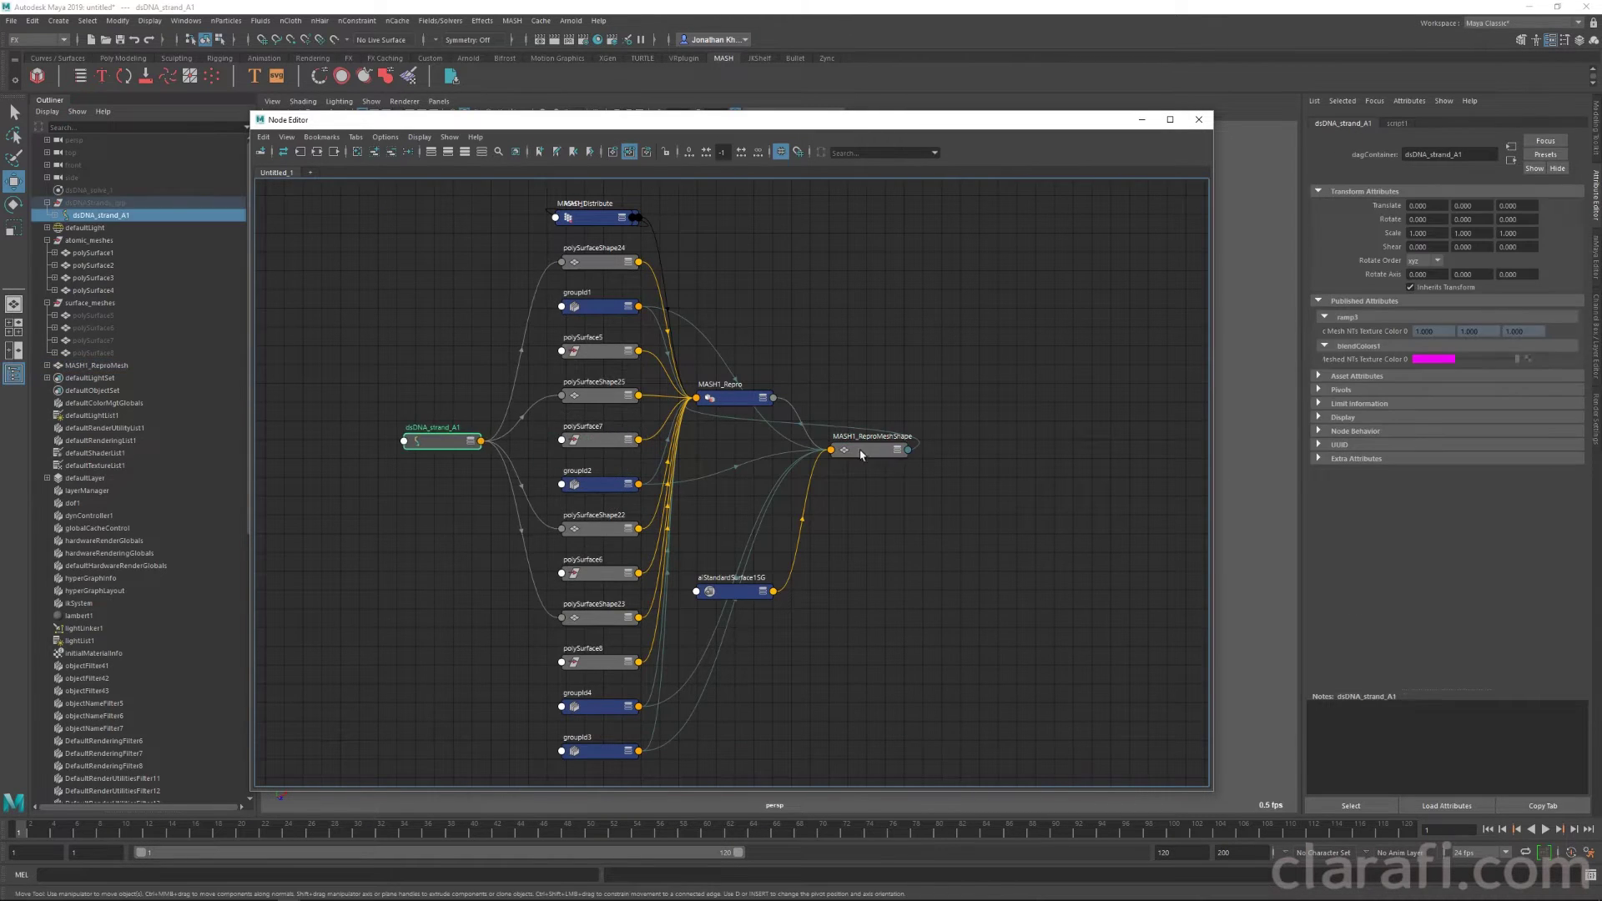
pyautogui.moveTo(862, 454); pyautogui.dragTo(1034, 443)
pyautogui.moveTo(734, 398); pyautogui.dragTo(908, 331)
pyautogui.moveTo(622, 219); pyautogui.dragTo(677, 215)
# Step: Arrange MASH1_Distribute and MASH1 above the mesh nodes and expand MASH1_Distribute to expose its output attributes
pyautogui.keyDown('alt'); pyautogui.moveTo(754, 267); pyautogui.dragTo(835, 408, button='middle'); pyautogui.keyUp('alt')
pyautogui.keyDown('alt'); pyautogui.moveTo(690, 337); pyautogui.dragTo(845, 409, button='right'); pyautogui.keyUp('alt')
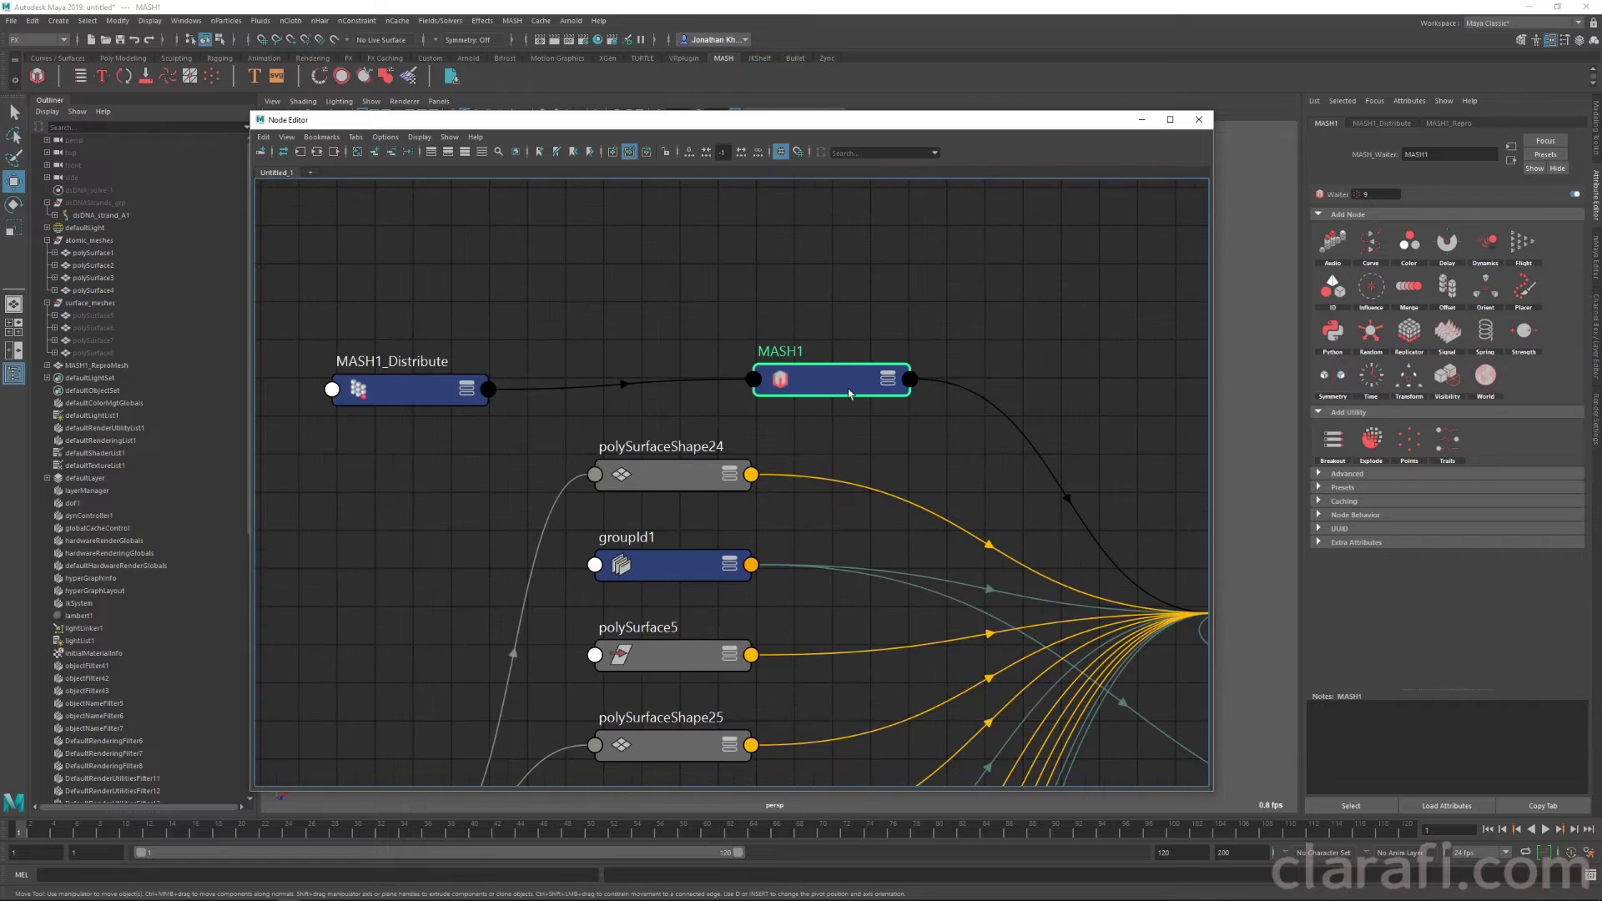
pyautogui.moveTo(411, 389); pyautogui.dragTo(428, 277)
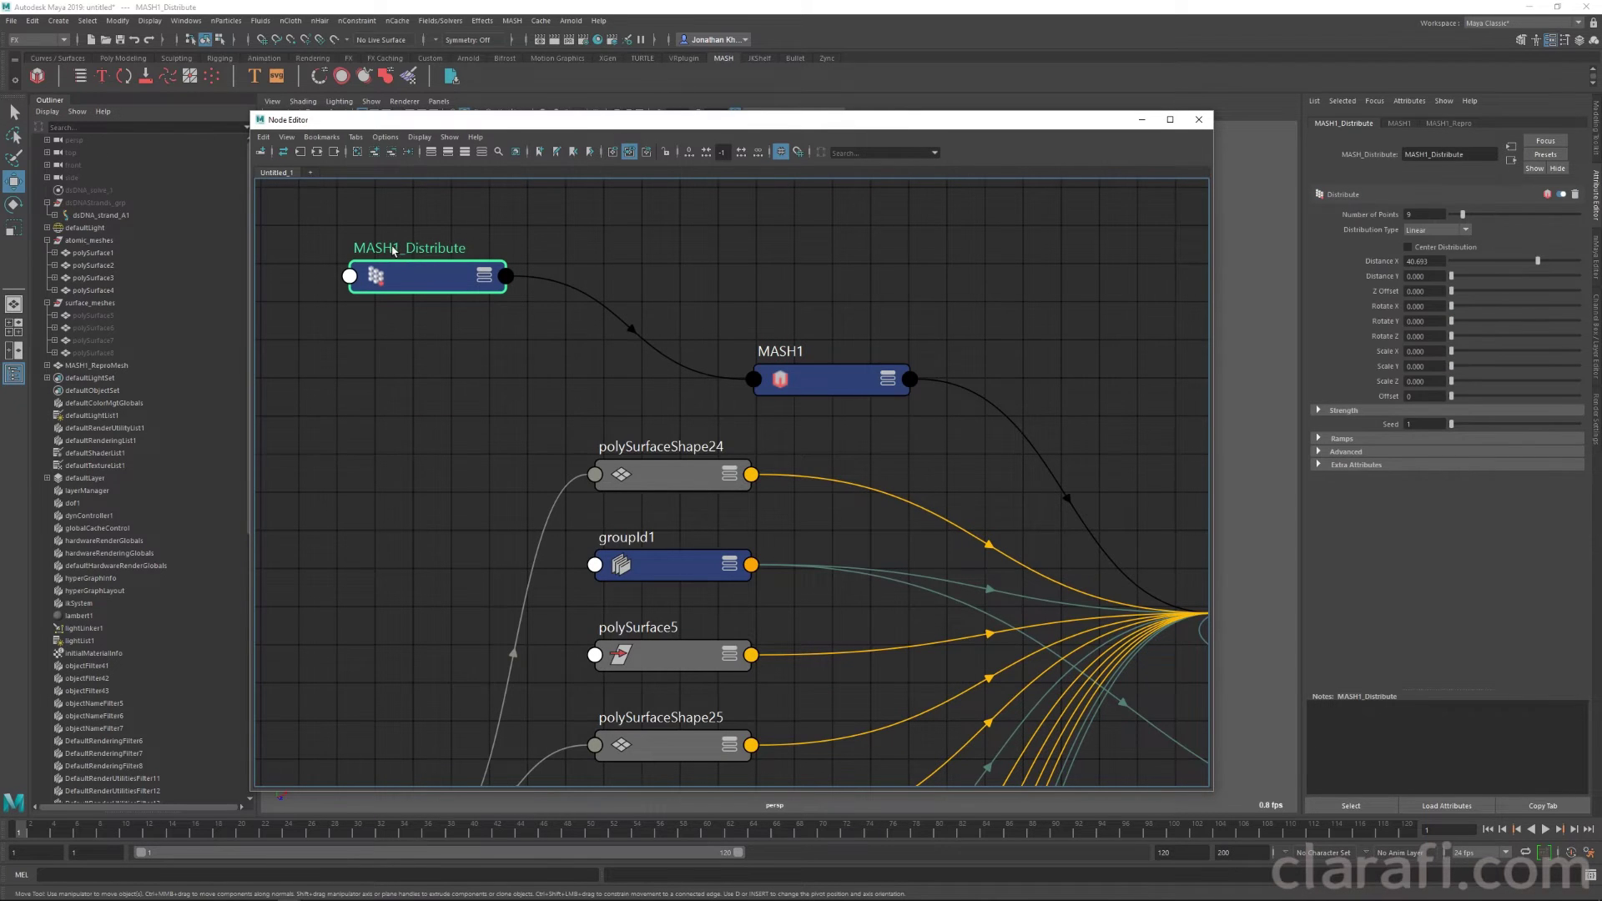
pyautogui.click(484, 276)
pyautogui.moveTo(861, 373); pyautogui.dragTo(840, 325)
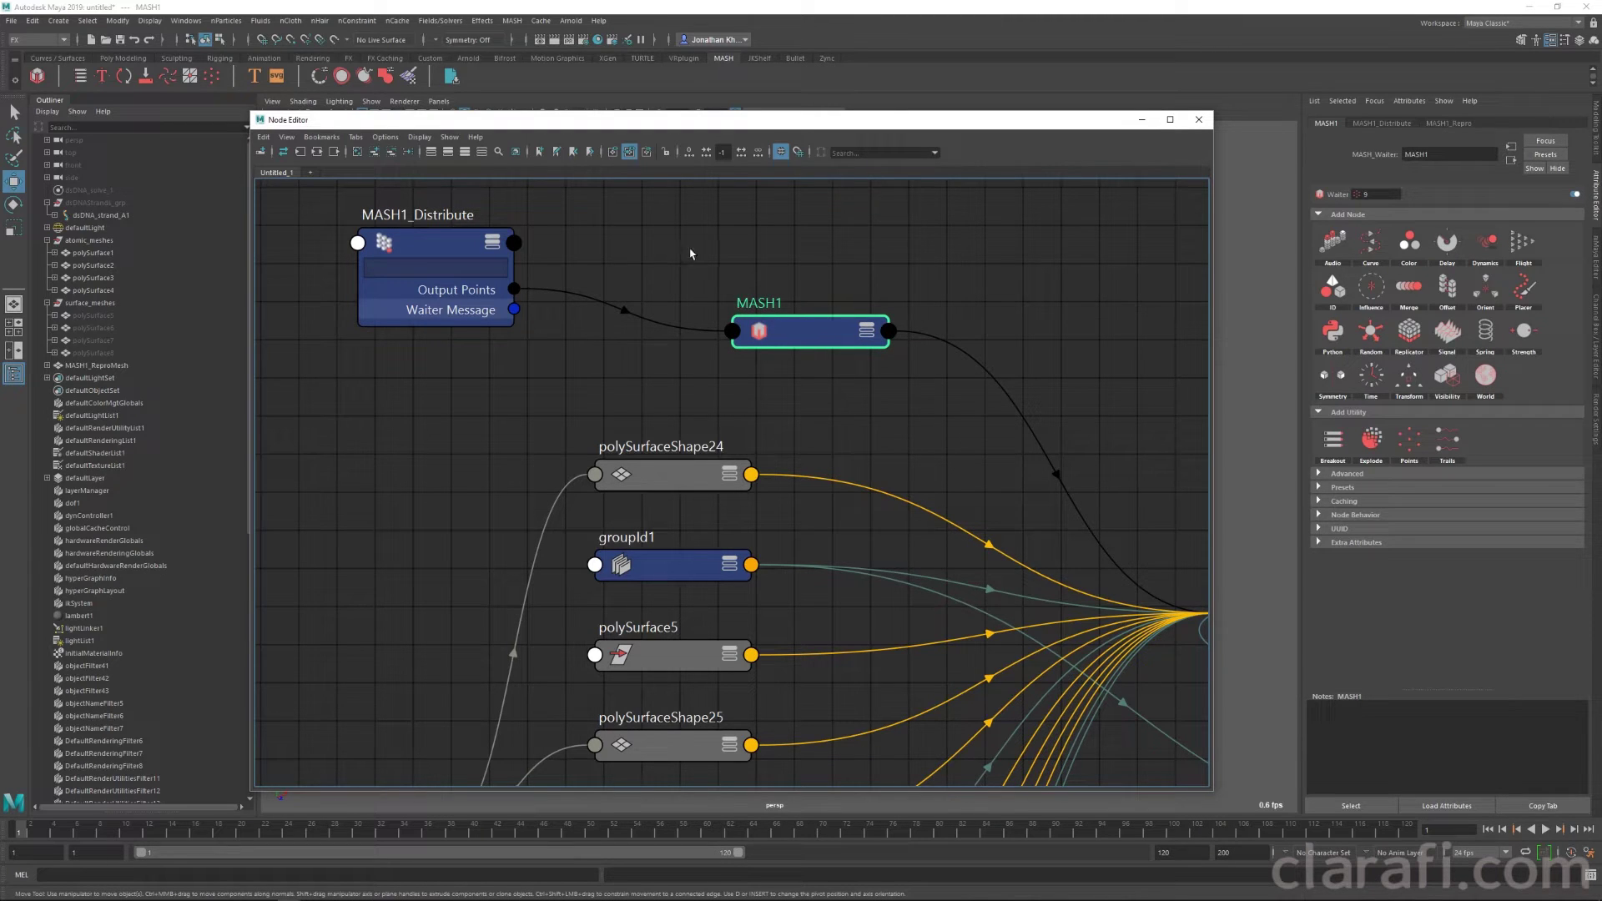
pyautogui.moveTo(734, 129); pyautogui.dragTo(790, 131)
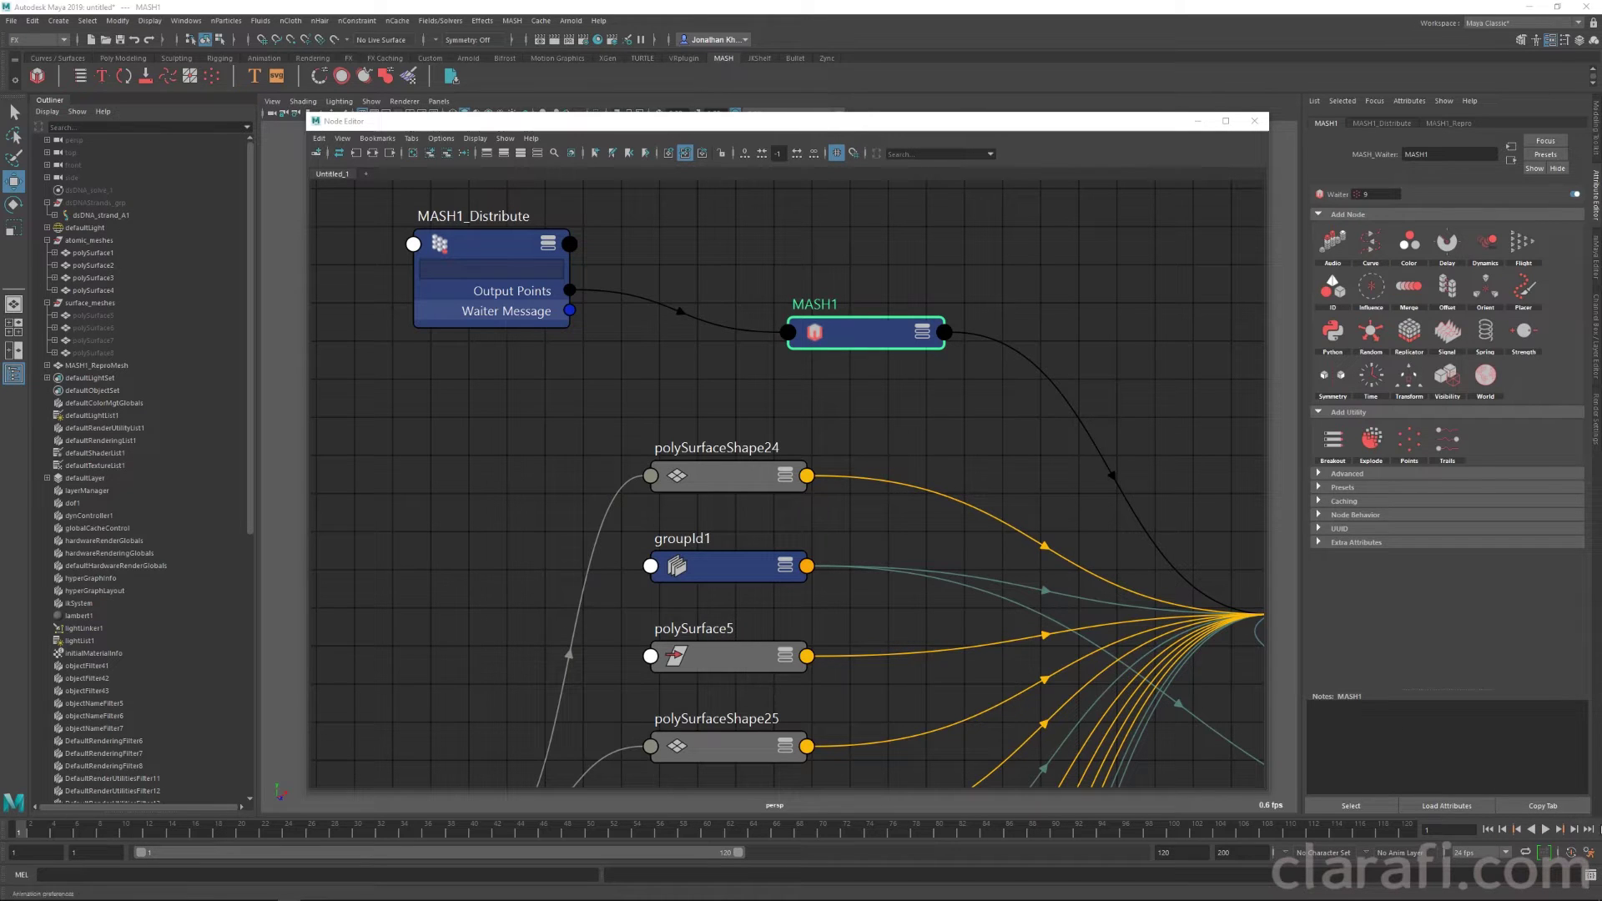
# Step: Enter a Python script that sets mashWaiter to "MASH1" and force-connects dsDNANode's instancerData_anim to the waiter's inputPoints
pyautogui.moveTo(620, 51); pyautogui.dragTo(704, 128)
pyautogui.write('mashWaiter = "MASH1" cmds.connectAttr(dsDNANode+".instancerData_anim", mashWaiter+".inputPoints", f=True)')
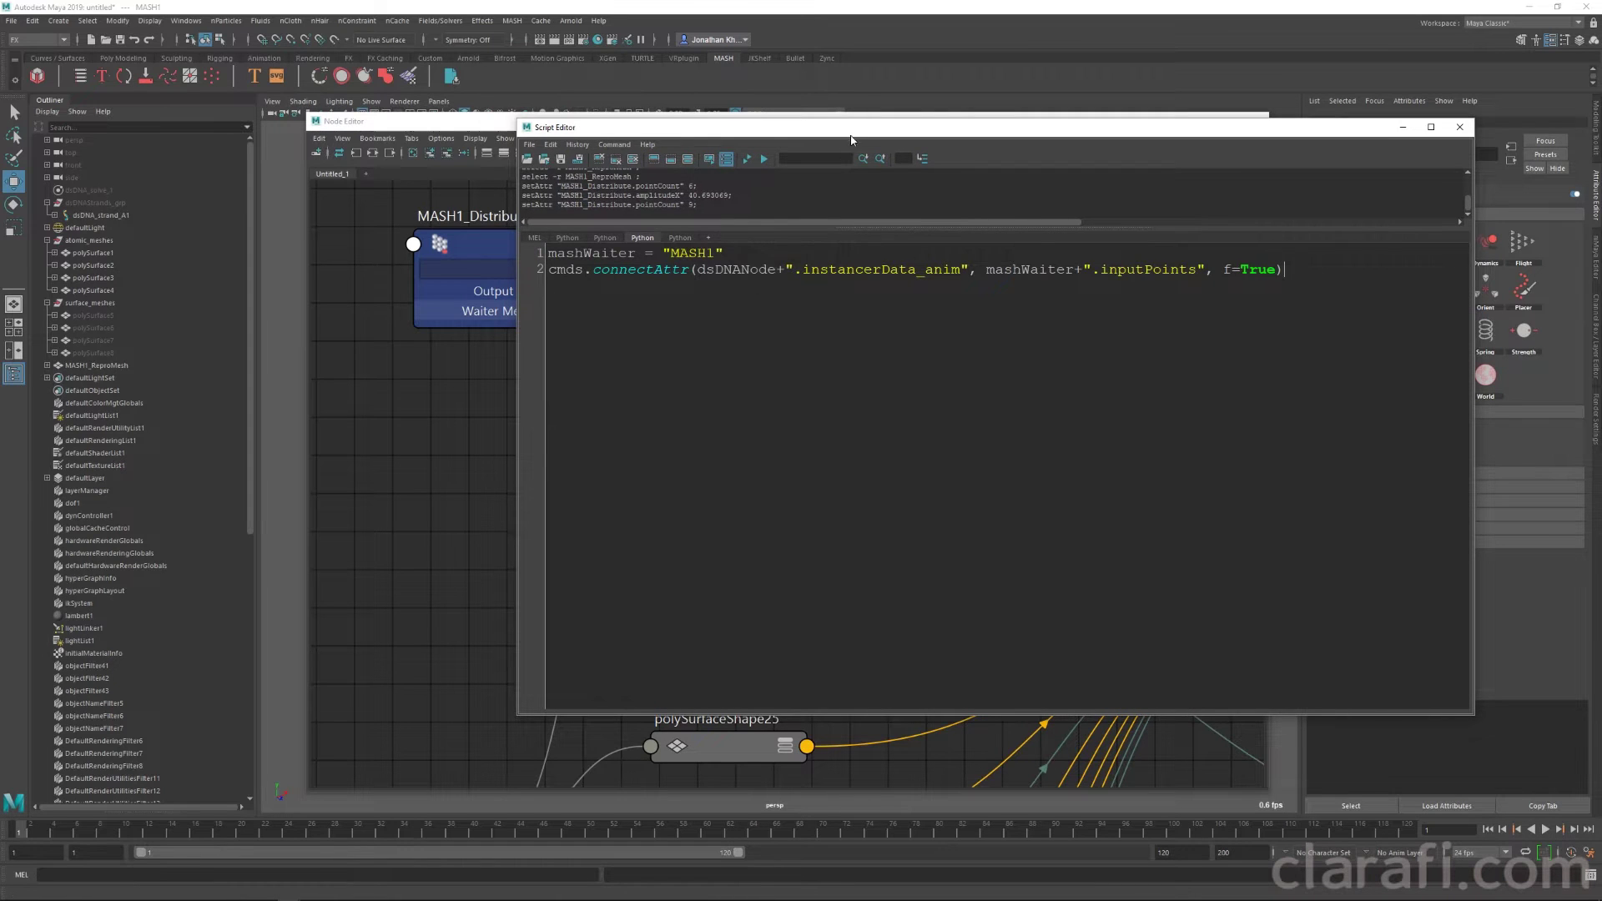
pyautogui.moveTo(918, 127); pyautogui.dragTo(730, 143)
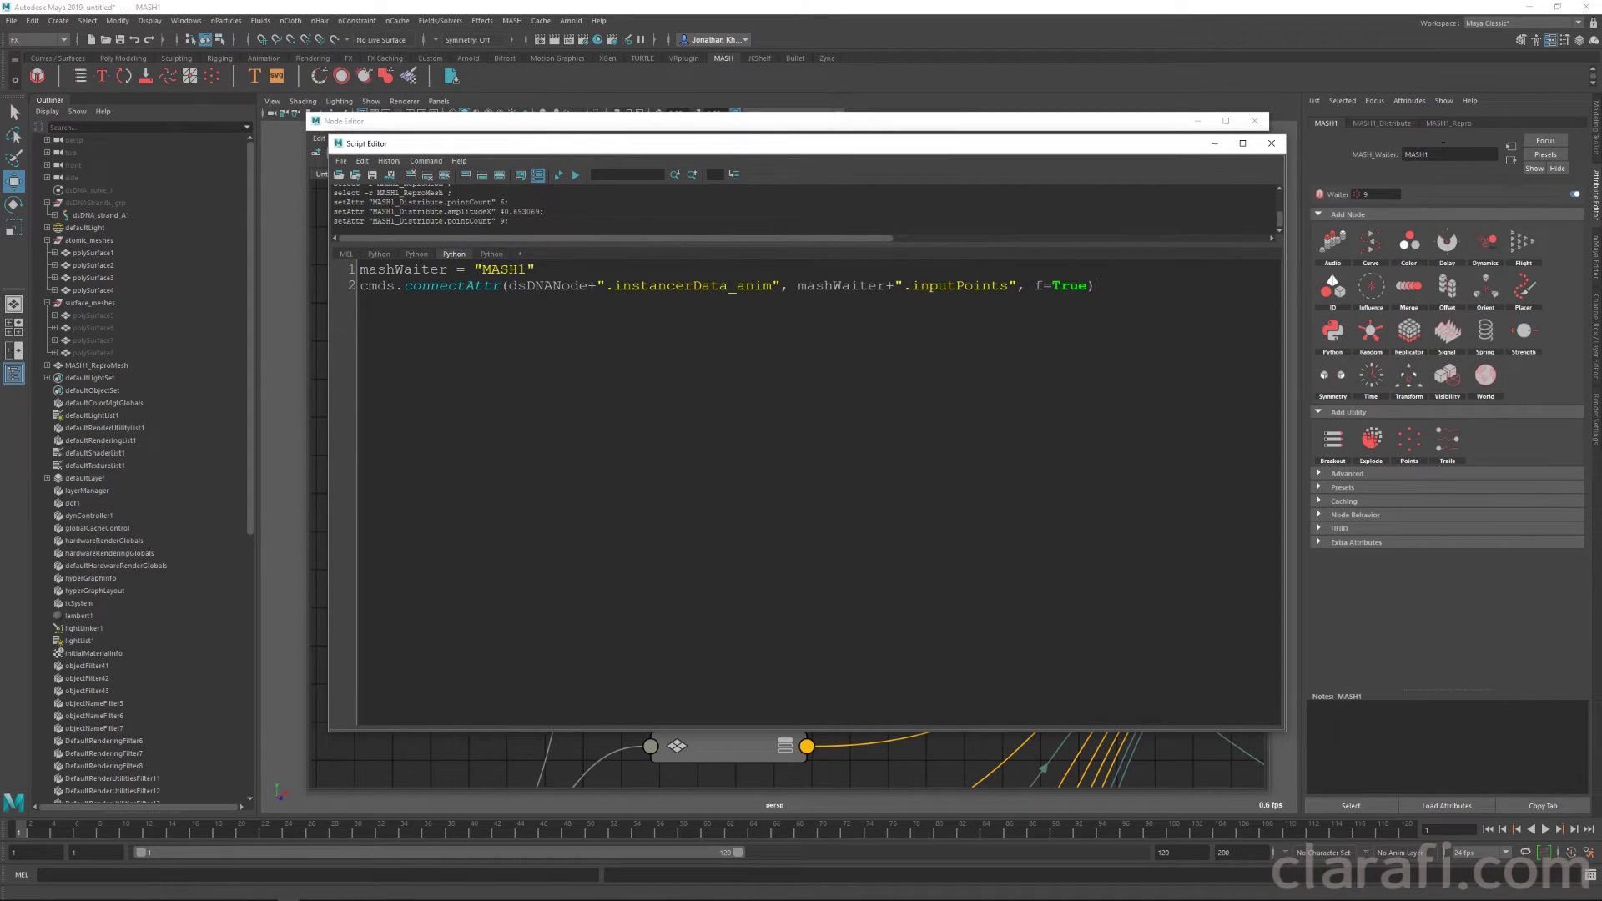
pyautogui.doubleClick(1394, 157)
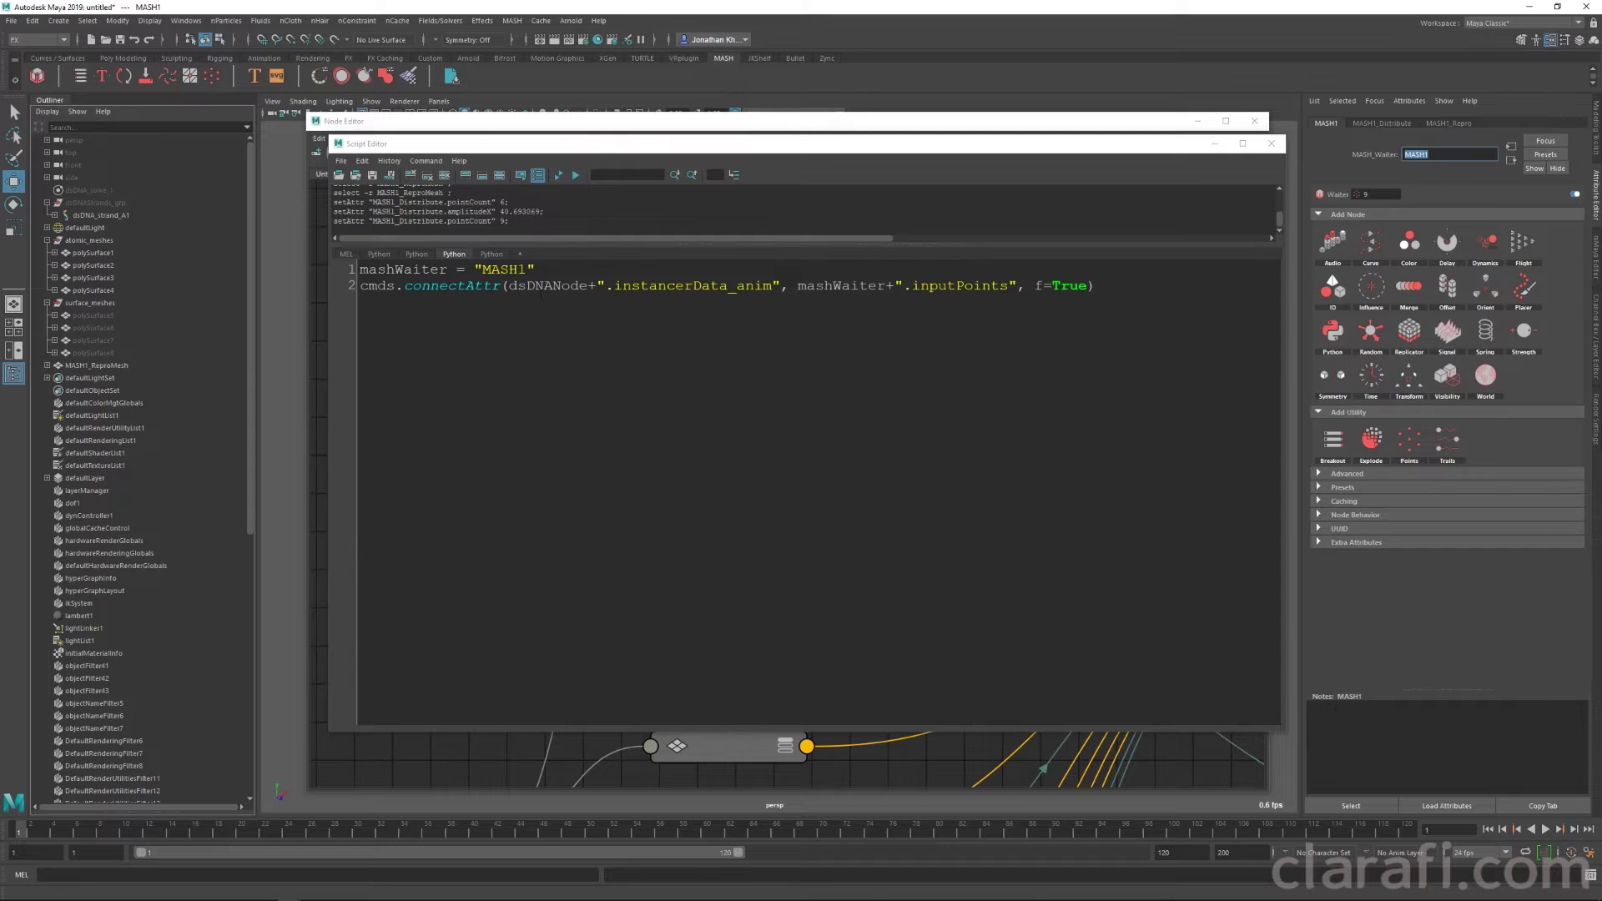
pyautogui.click(535, 288)
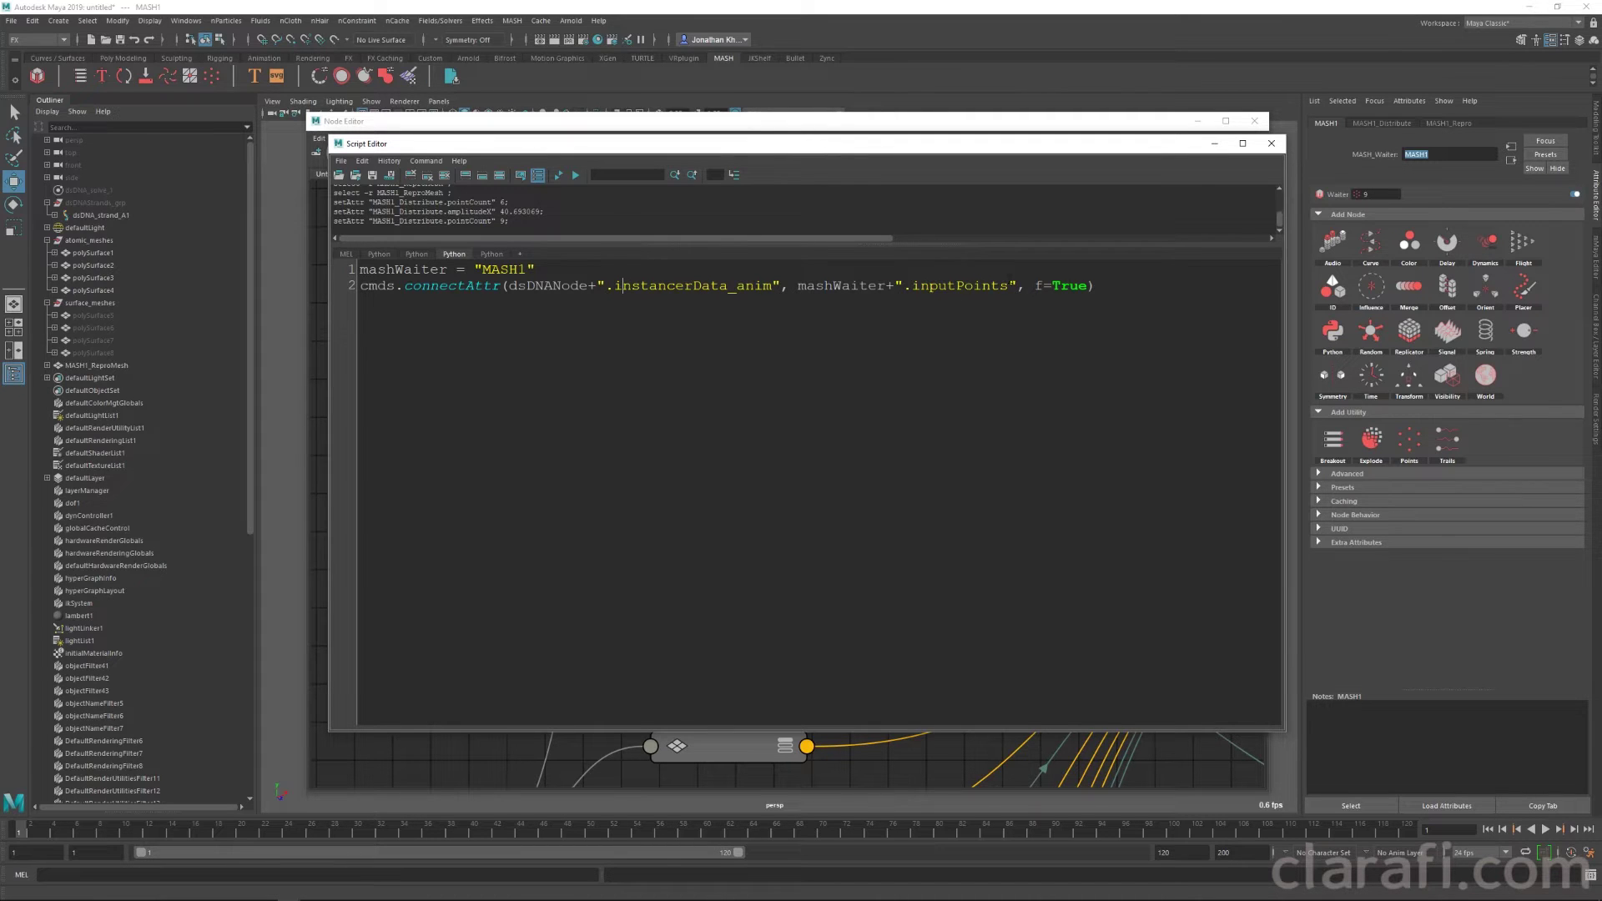
# Step: Clear the editor windows from the viewport and run the Python script connecting the DNA instancer data to MASH1's input points
pyautogui.moveTo(853, 159); pyautogui.dragTo(801, 268)
pyautogui.moveTo(983, 396); pyautogui.dragTo(1036, 396)
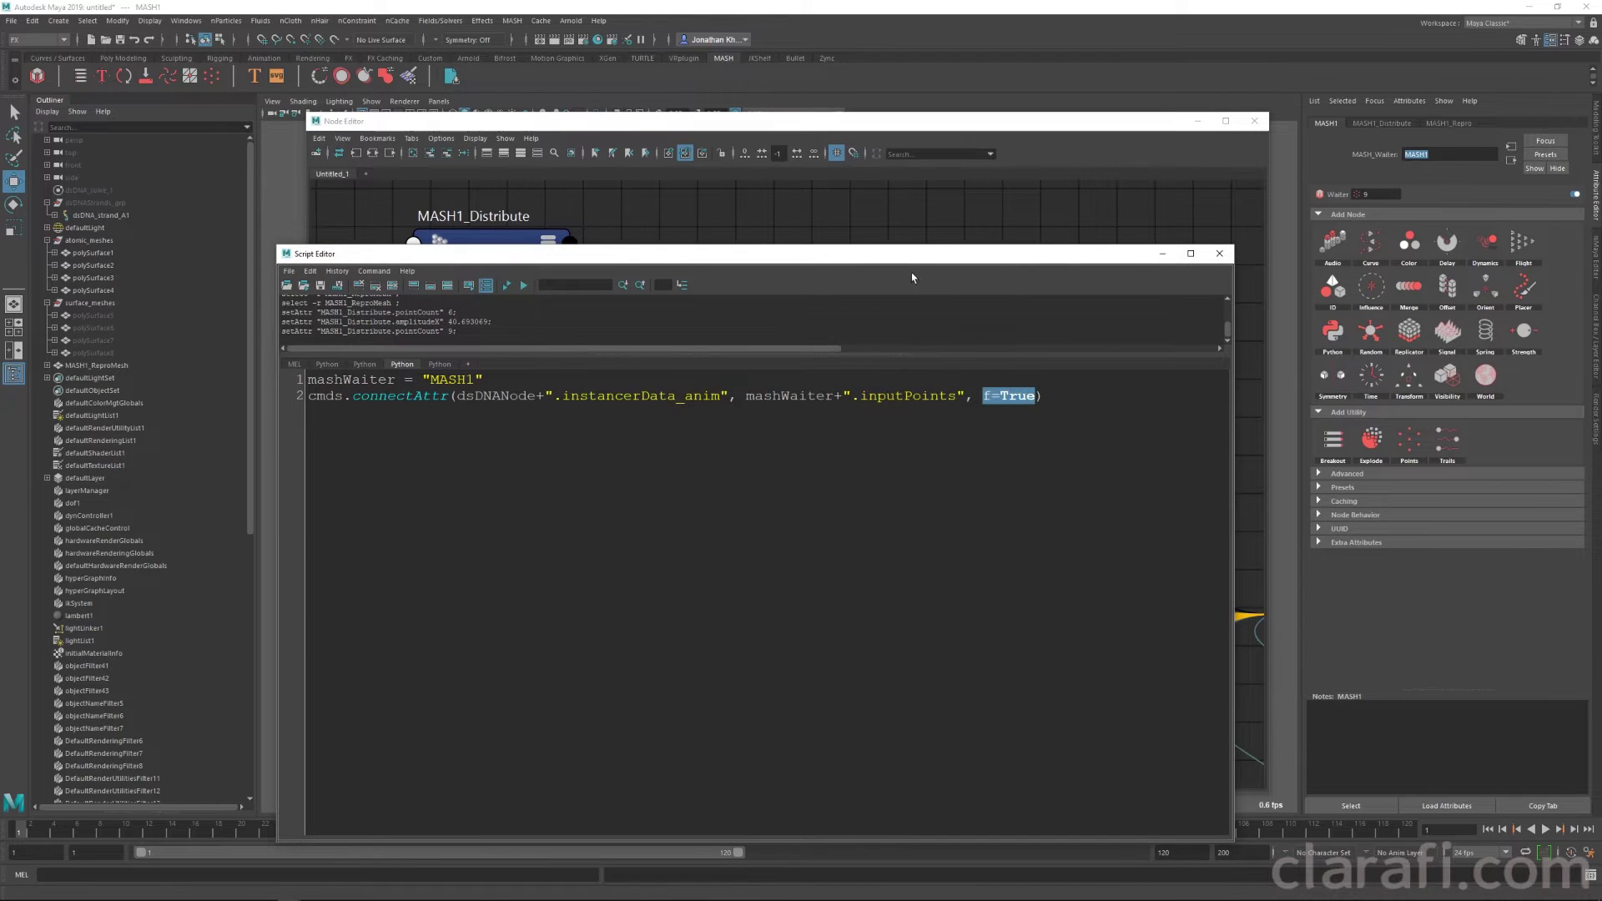
pyautogui.moveTo(911, 261); pyautogui.dragTo(904, 466)
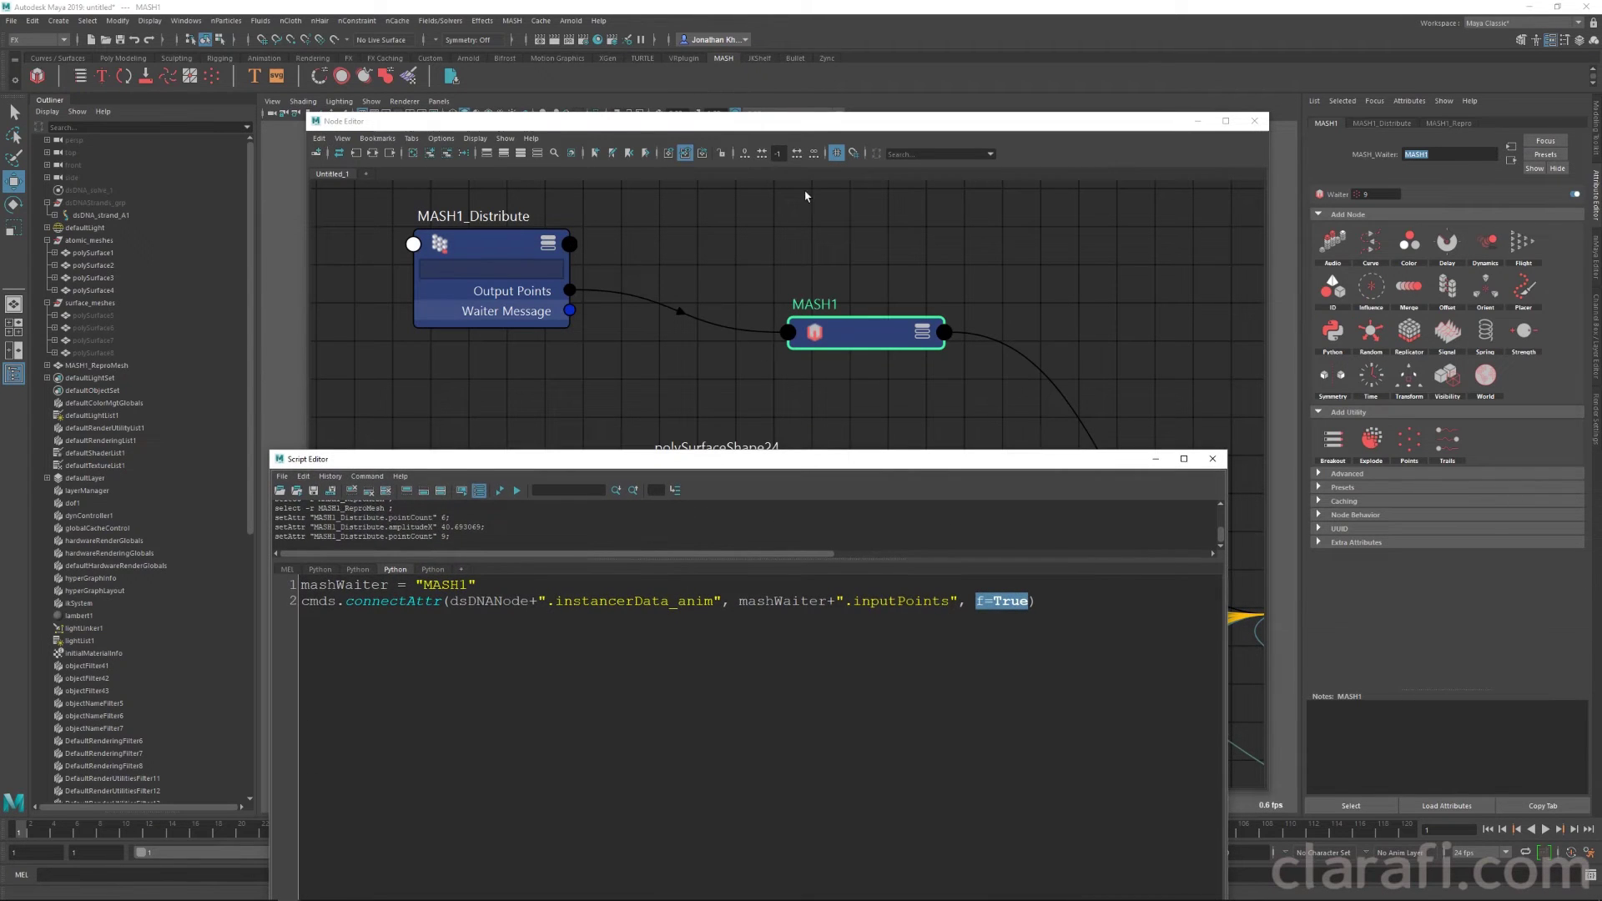
pyautogui.click(1097, 610)
pyautogui.moveTo(822, 128); pyautogui.dragTo(1601, 167)
pyautogui.moveTo(796, 468); pyautogui.dragTo(1227, 461)
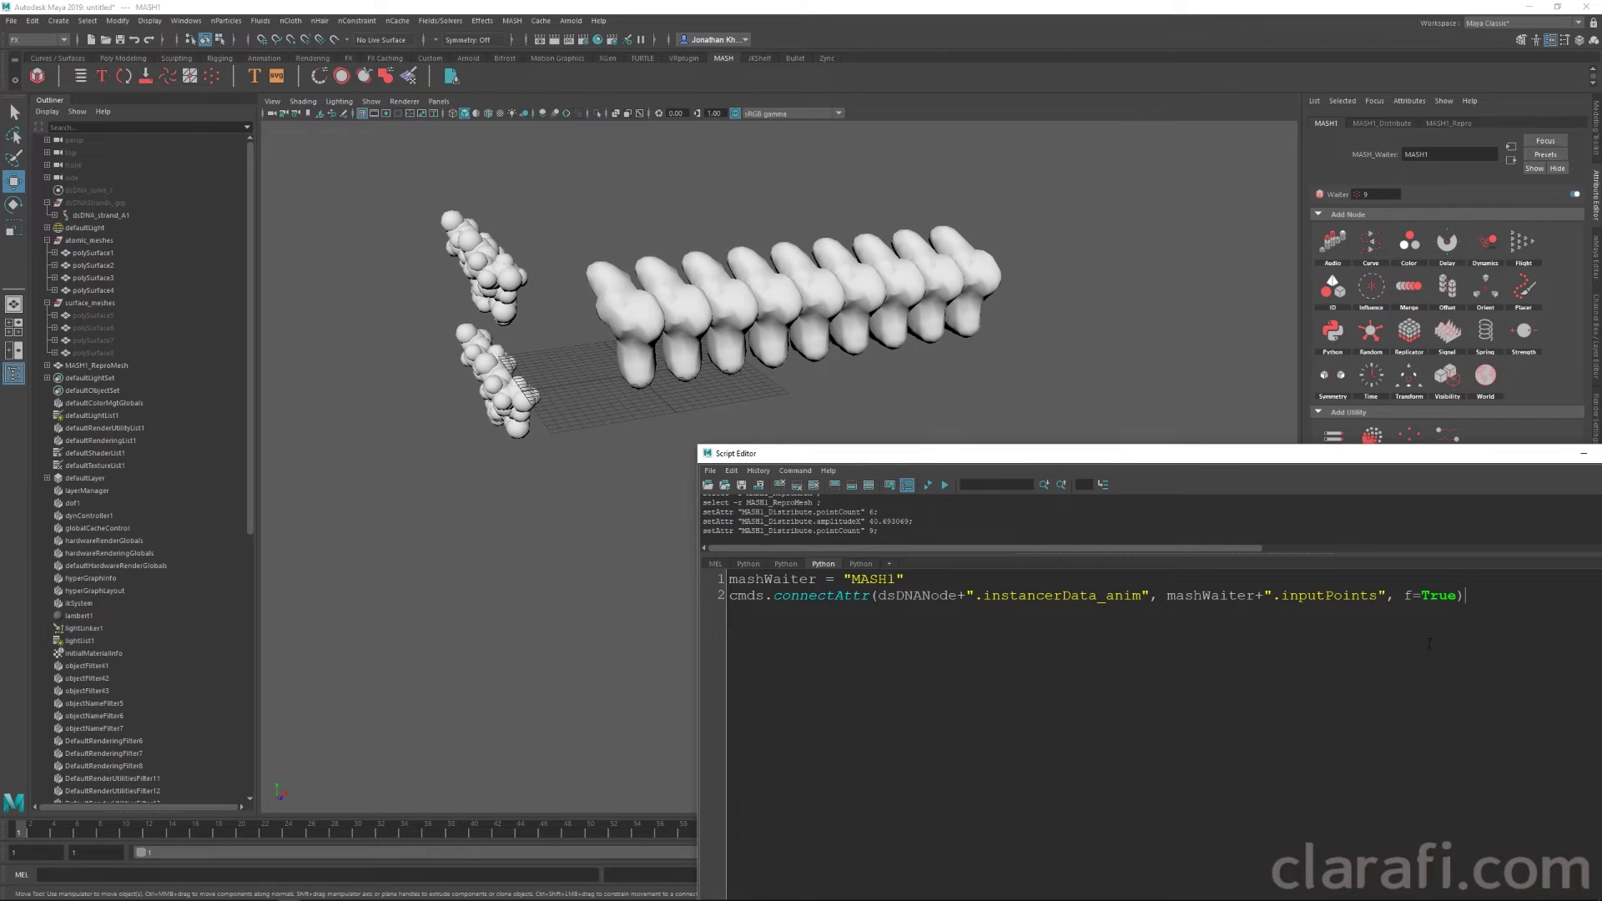
pyautogui.hotkey('ctrl', 'Return')
# Step: Move the Script Editor out of the way and add a Python node to the MASH1 network
pyautogui.keyDown('alt'); pyautogui.moveTo(983, 302); pyautogui.dragTo(763, 255, button='middle'); pyautogui.keyUp('alt')
pyautogui.keyDown('alt'); pyautogui.moveTo(763, 256); pyautogui.dragTo(629, 304, button='right'); pyautogui.keyUp('alt')
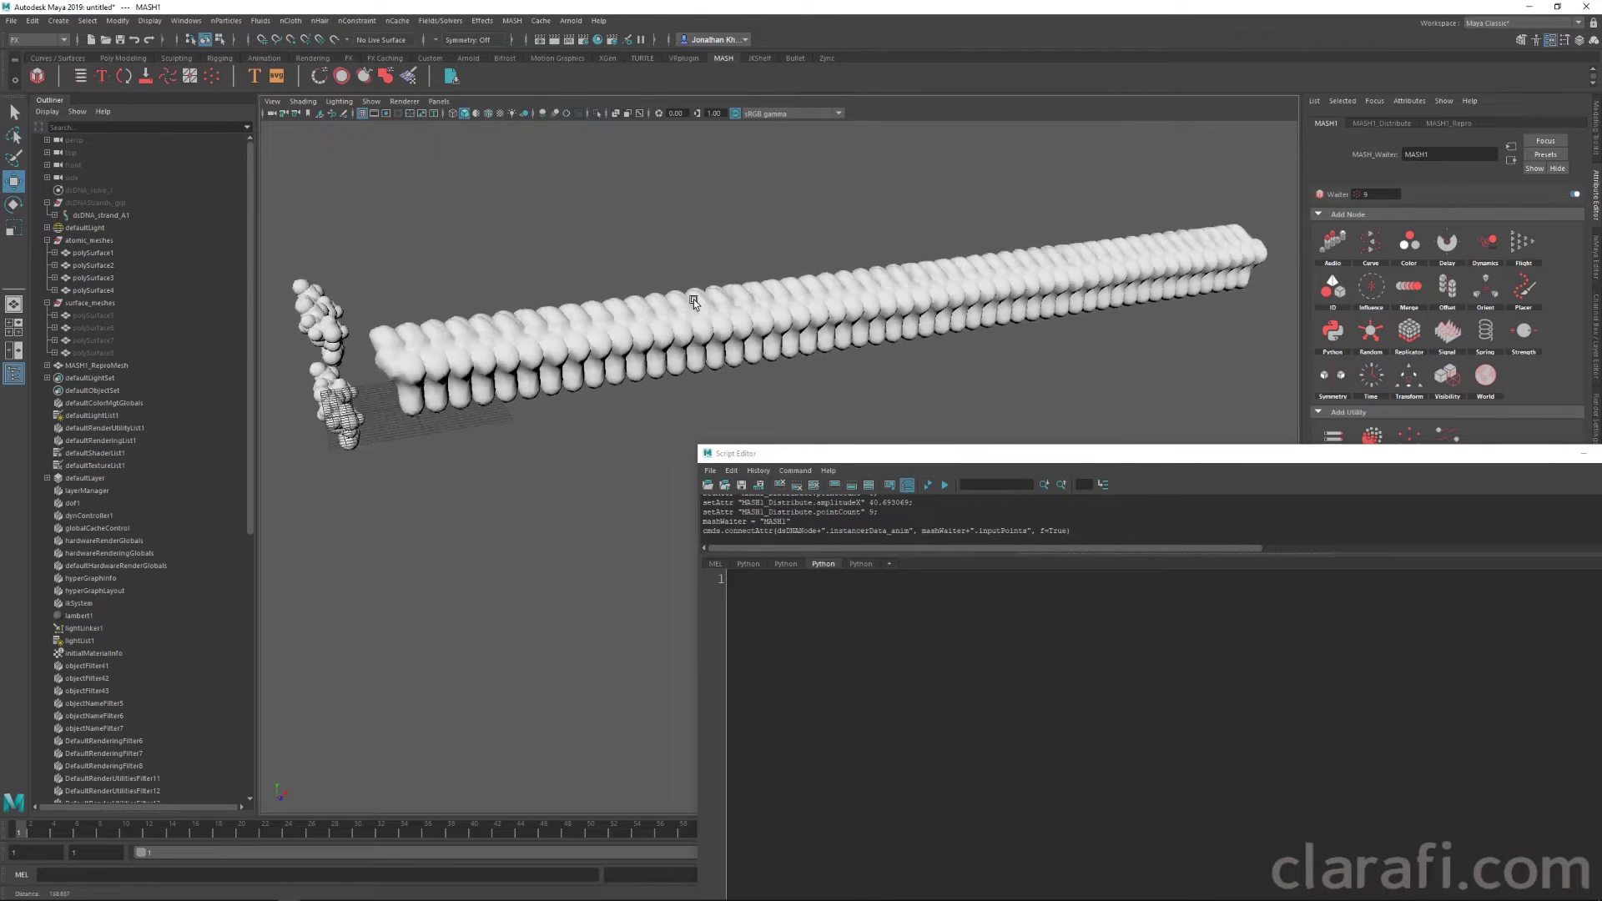
pyautogui.keyDown('alt'); pyautogui.moveTo(660, 321); pyautogui.dragTo(823, 380); pyautogui.keyUp('alt')
pyautogui.moveTo(835, 453); pyautogui.dragTo(1601, 467)
pyautogui.keyDown('alt'); pyautogui.moveTo(1057, 491); pyautogui.dragTo(950, 475); pyautogui.keyUp('alt')
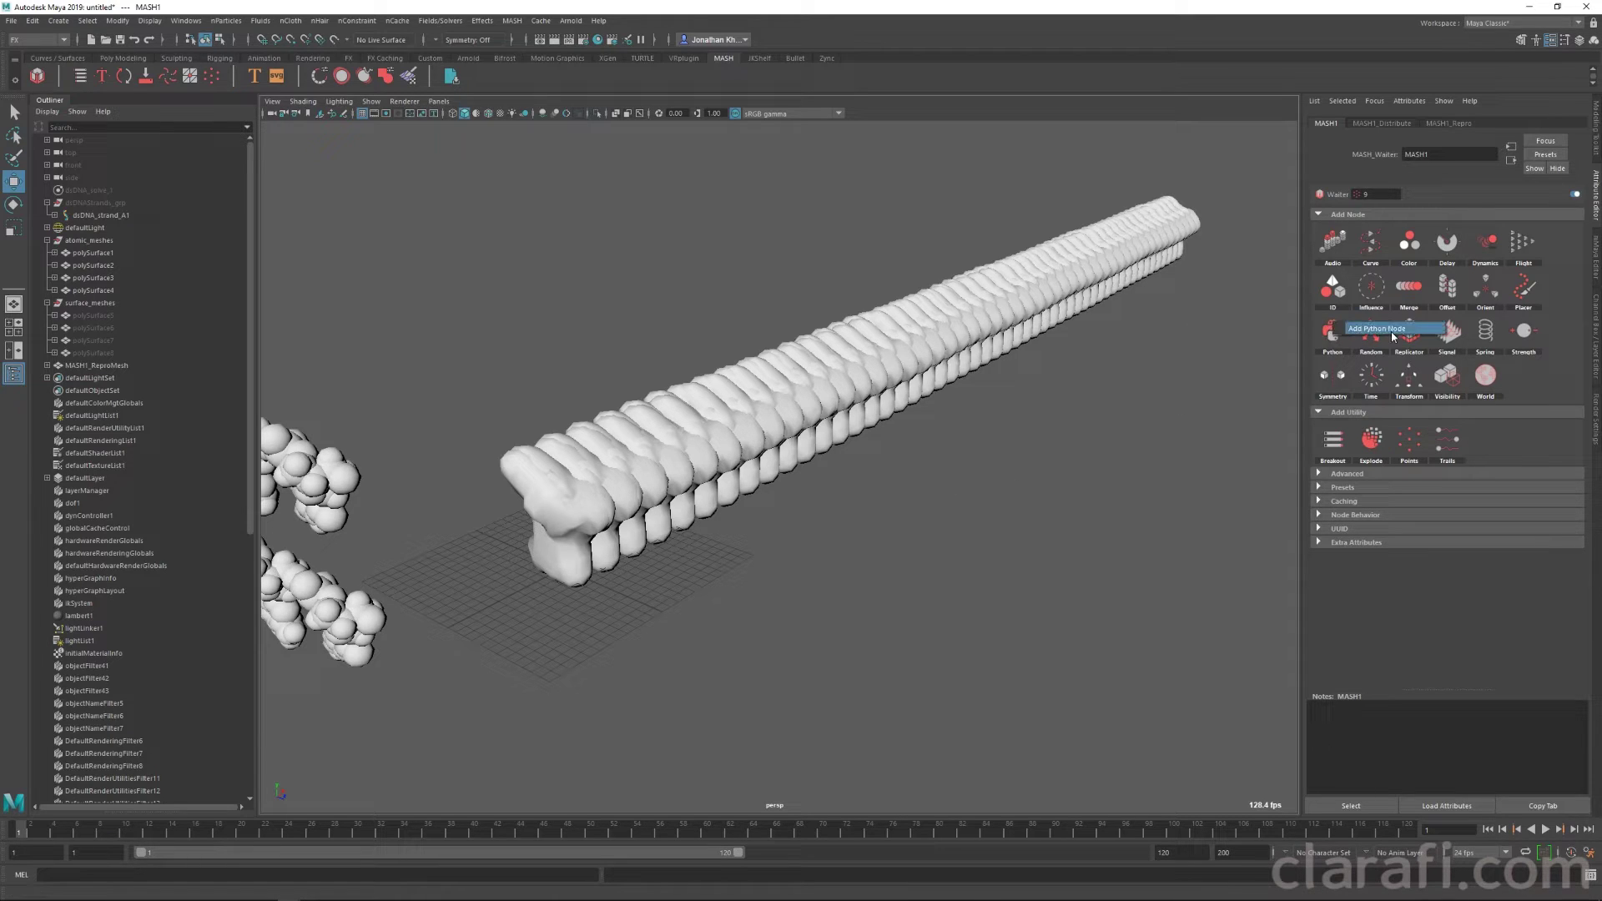
pyautogui.click(1392, 337)
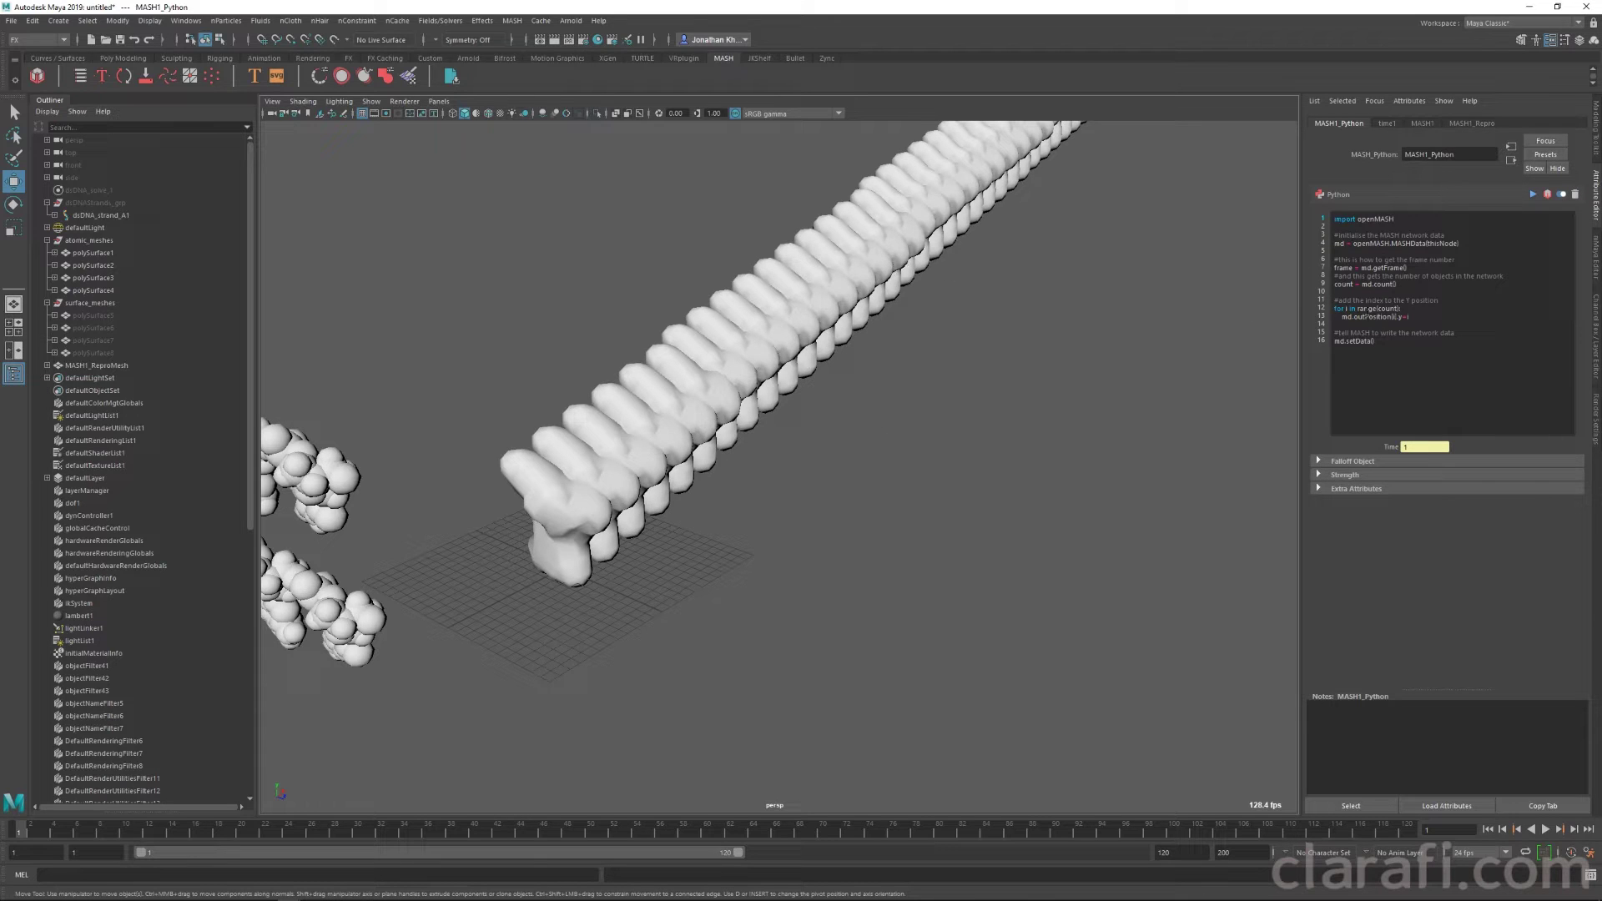
# Step: Copy the default code of the MASH1_Python node into dsDNA_meshExport.py in Visual Studio Code
pyautogui.moveTo(1423, 366); pyautogui.dragTo(1235, 215)
pyautogui.hotkey('alt', 'Tab')
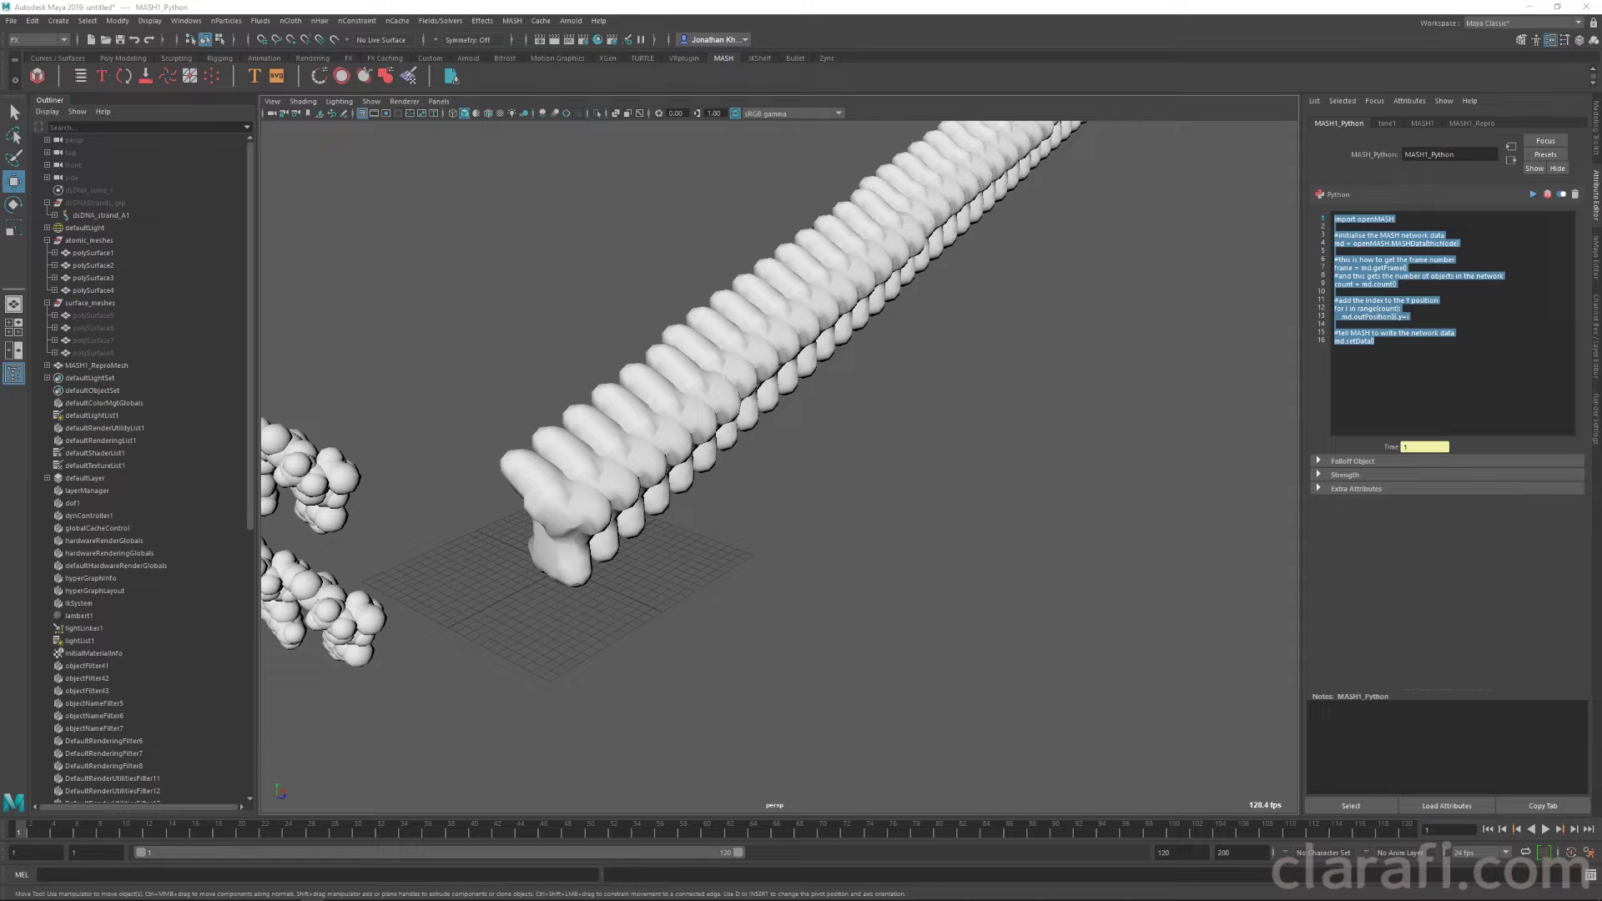
pyautogui.hotkey('alt', 'Tab')
pyautogui.moveTo(1378, 147); pyautogui.dragTo(1046, 113)
pyautogui.scroll(-1, 818, 467)
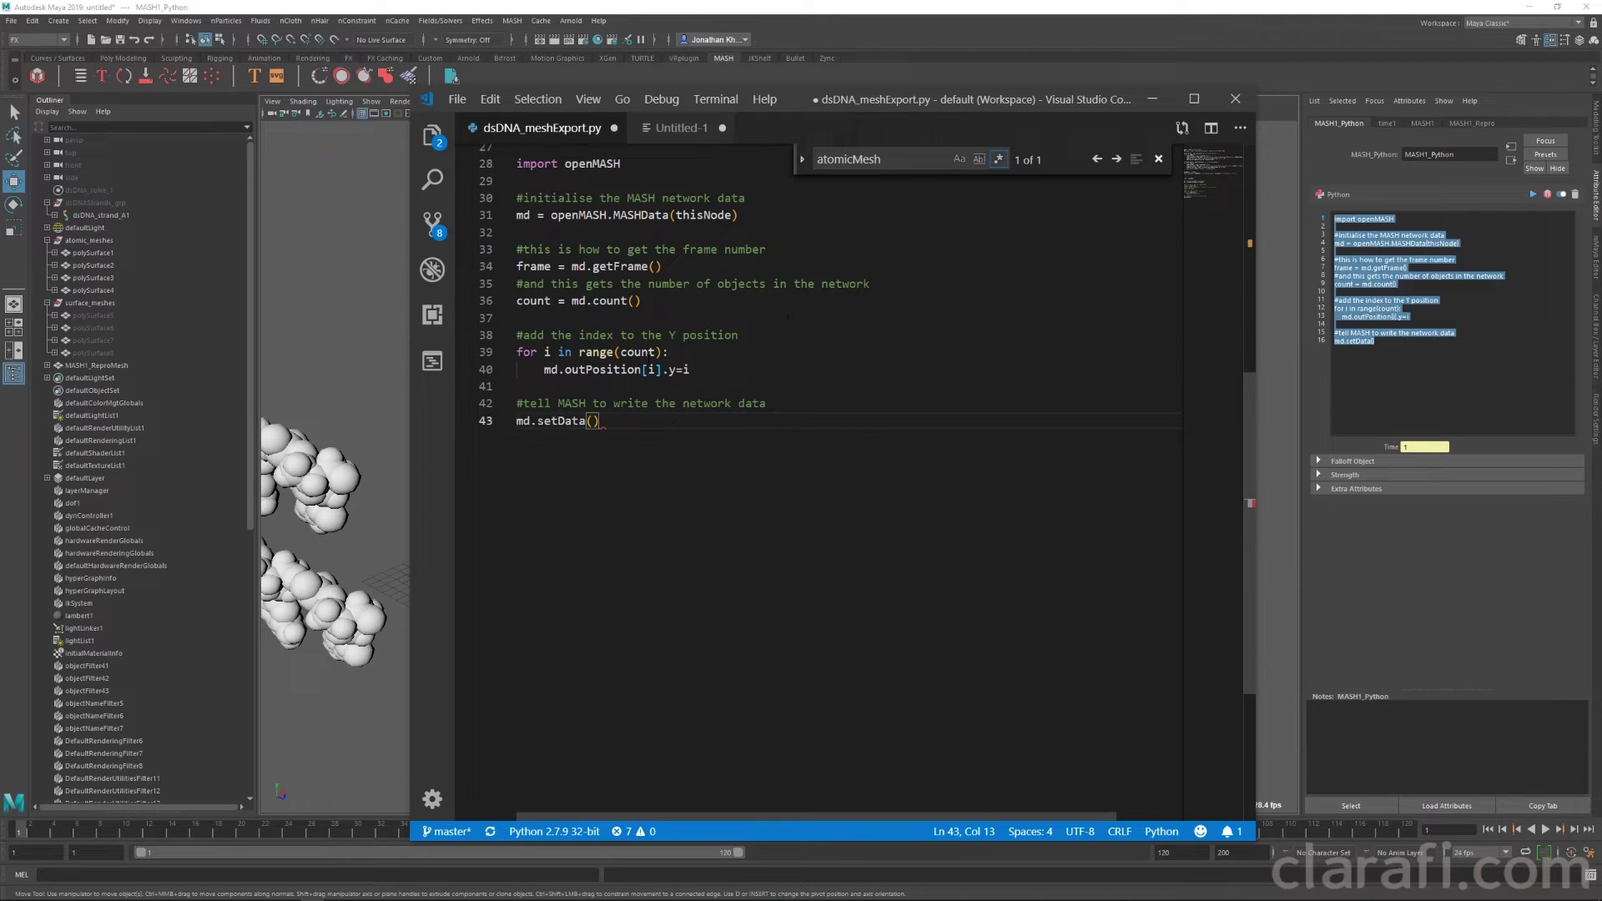
# Step: In the loop of the copied MASH code, replace outPosition with outRotation
pyautogui.doubleClick(612, 371)
pyautogui.click(615, 369)
pyautogui.doubleClick(615, 370)
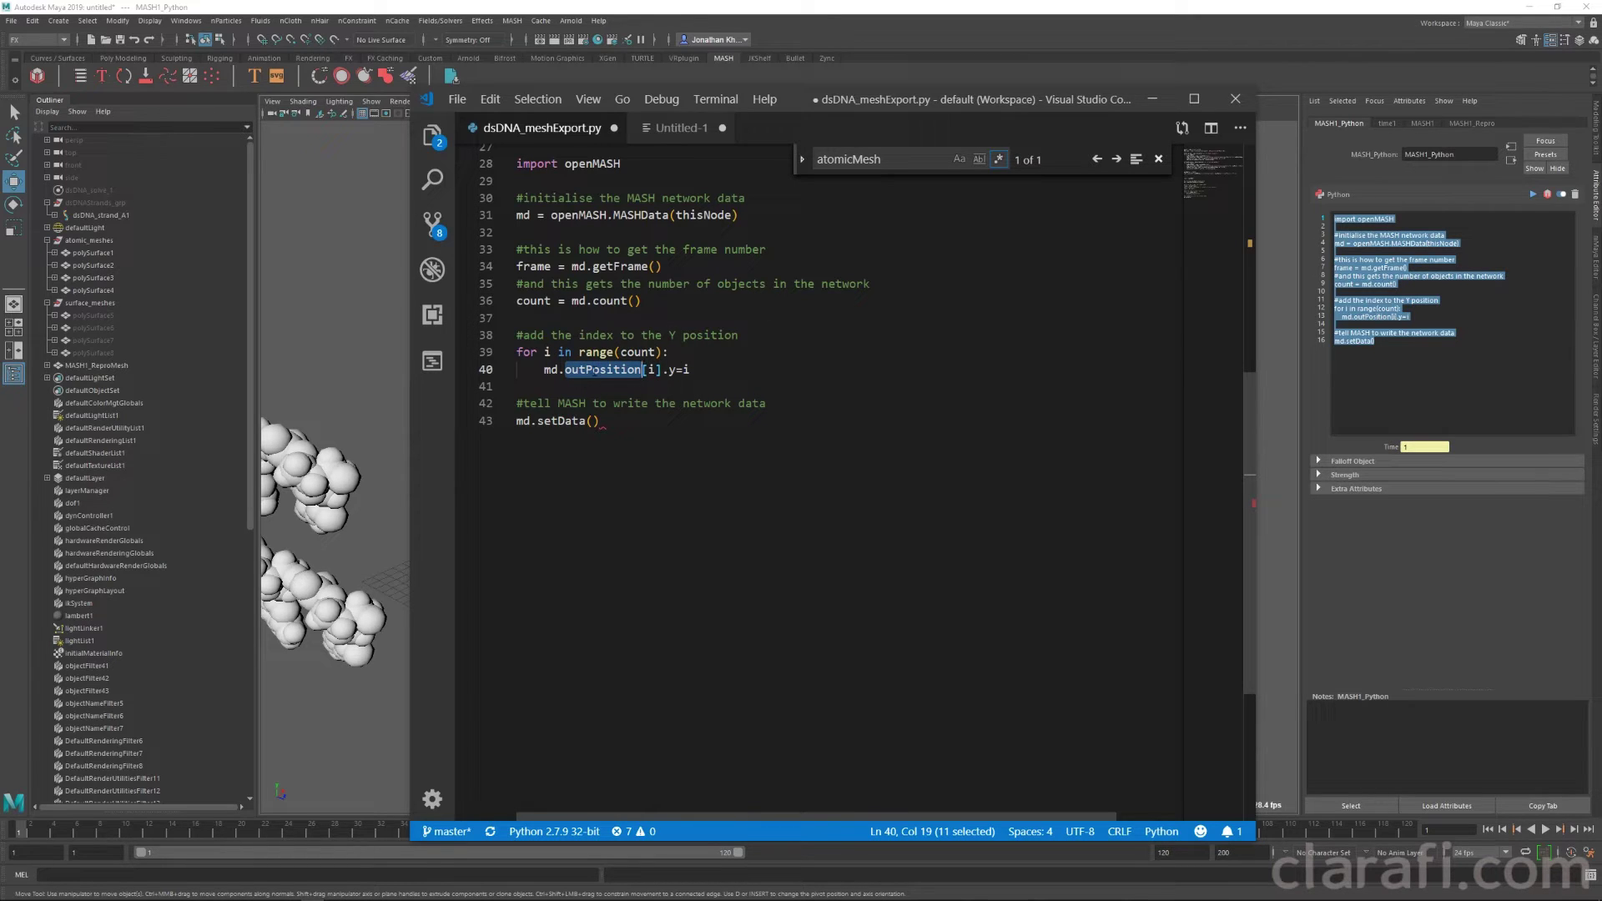
pyautogui.write('outRotation')
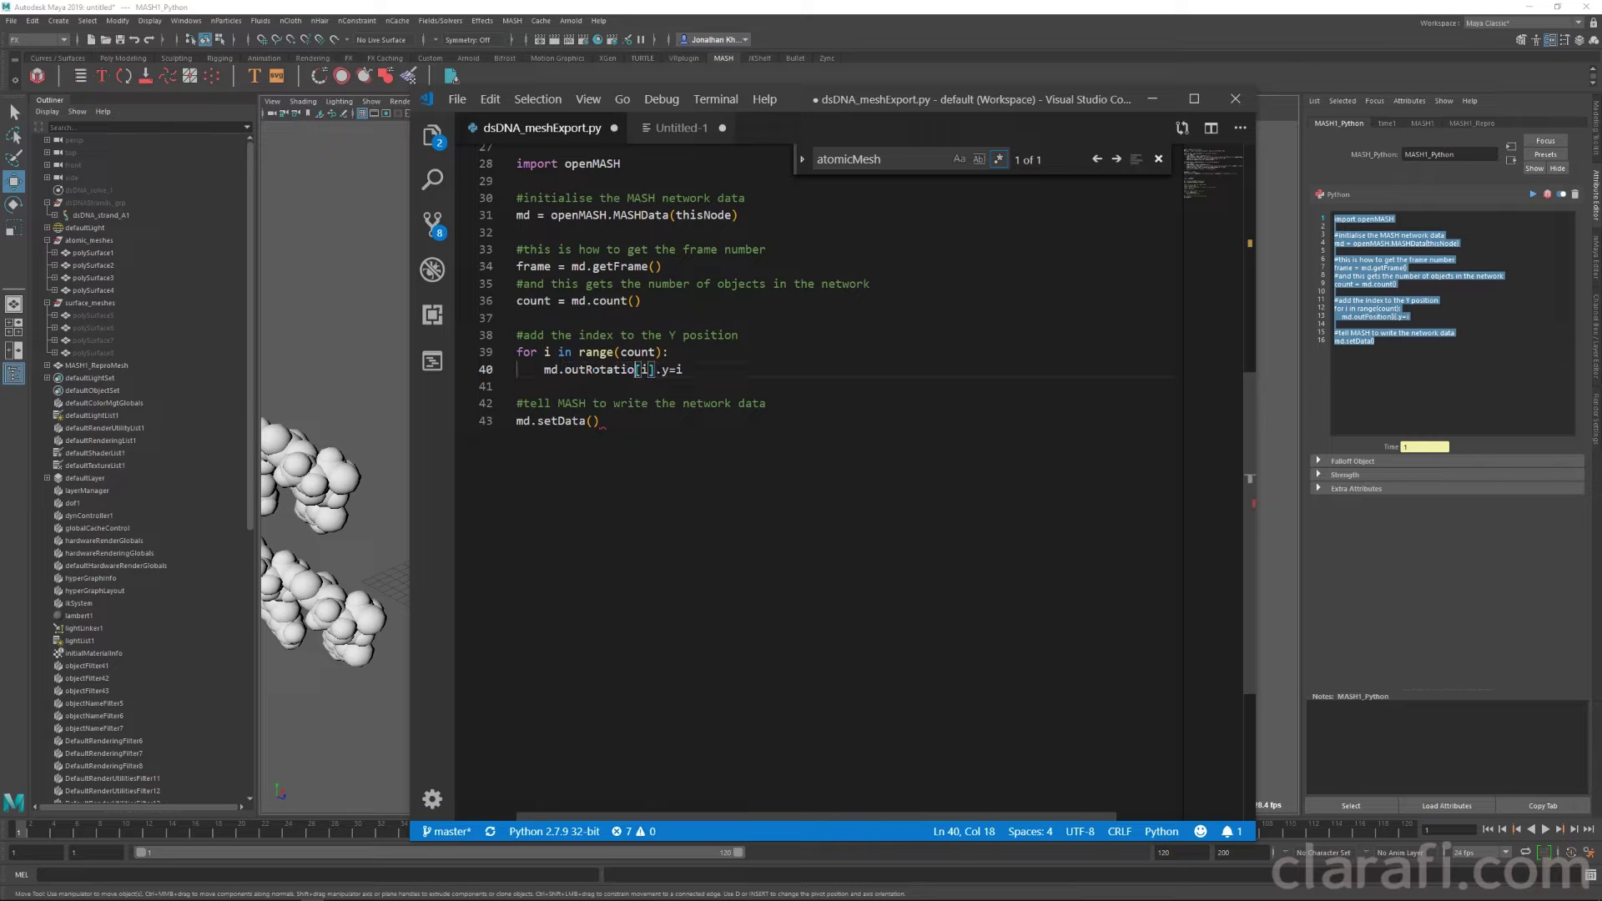
# Step: Complete the loop line as md.outRotation[i]= md.rotation[i] * 180.0 / 3.1415, removing the y-component assignment
pyautogui.press('Right')
pyautogui.press('Right')
pyautogui.press('Right')
pyautogui.press('Delete')
pyautogui.press('Delete')
pyautogui.press('Delete')
pyautogui.press('Delete')
pyautogui.write('= md')
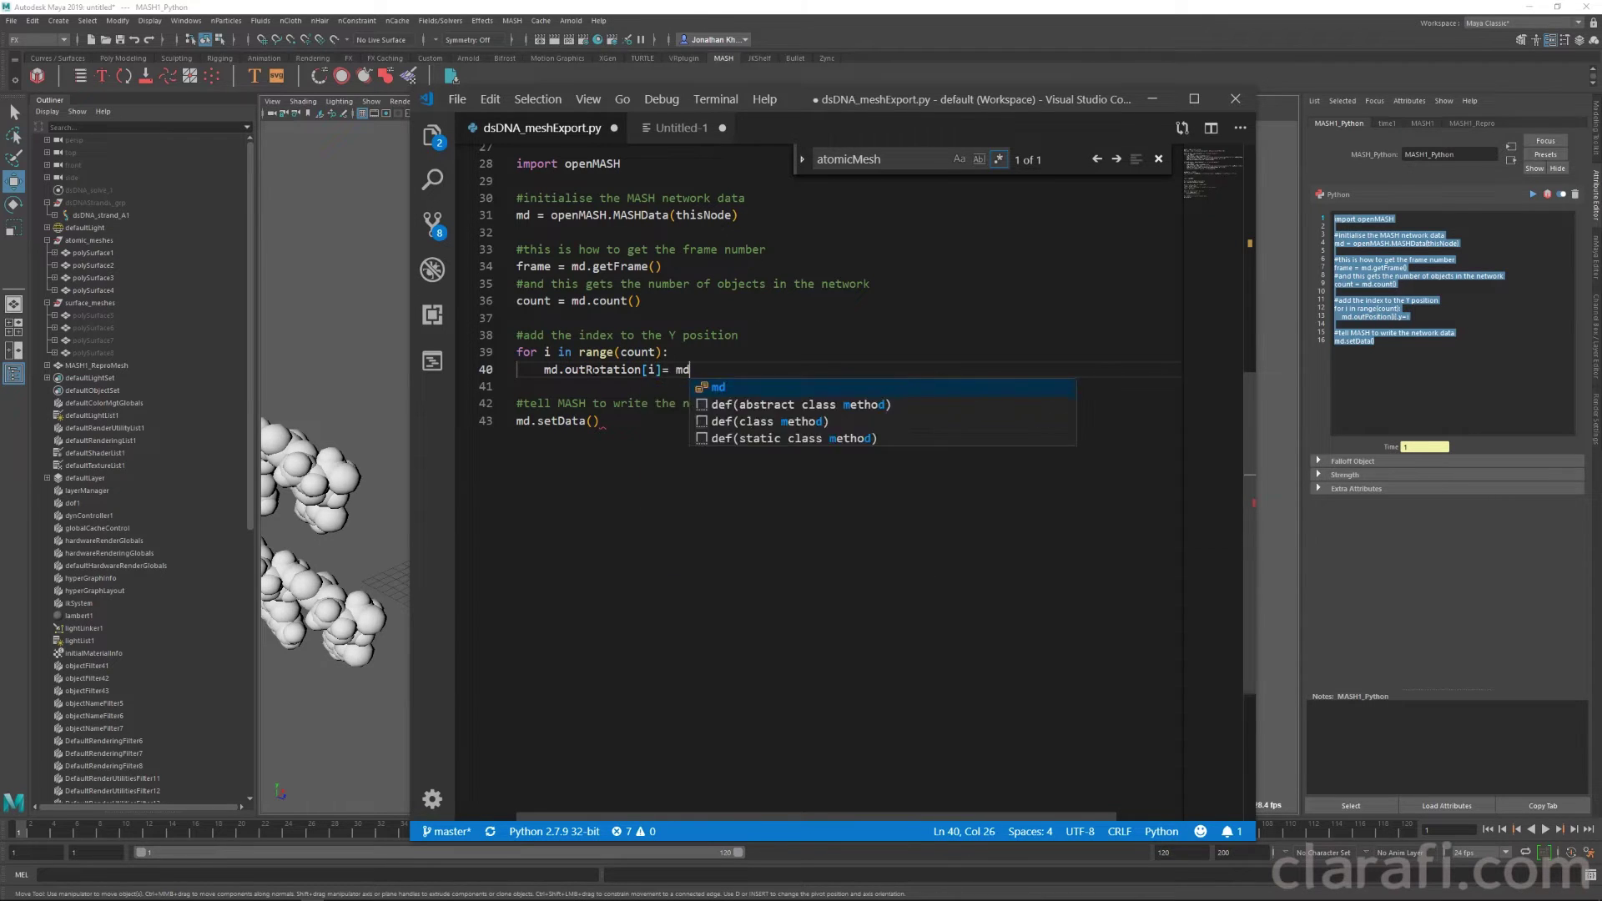
pyautogui.write('.rotation[i')
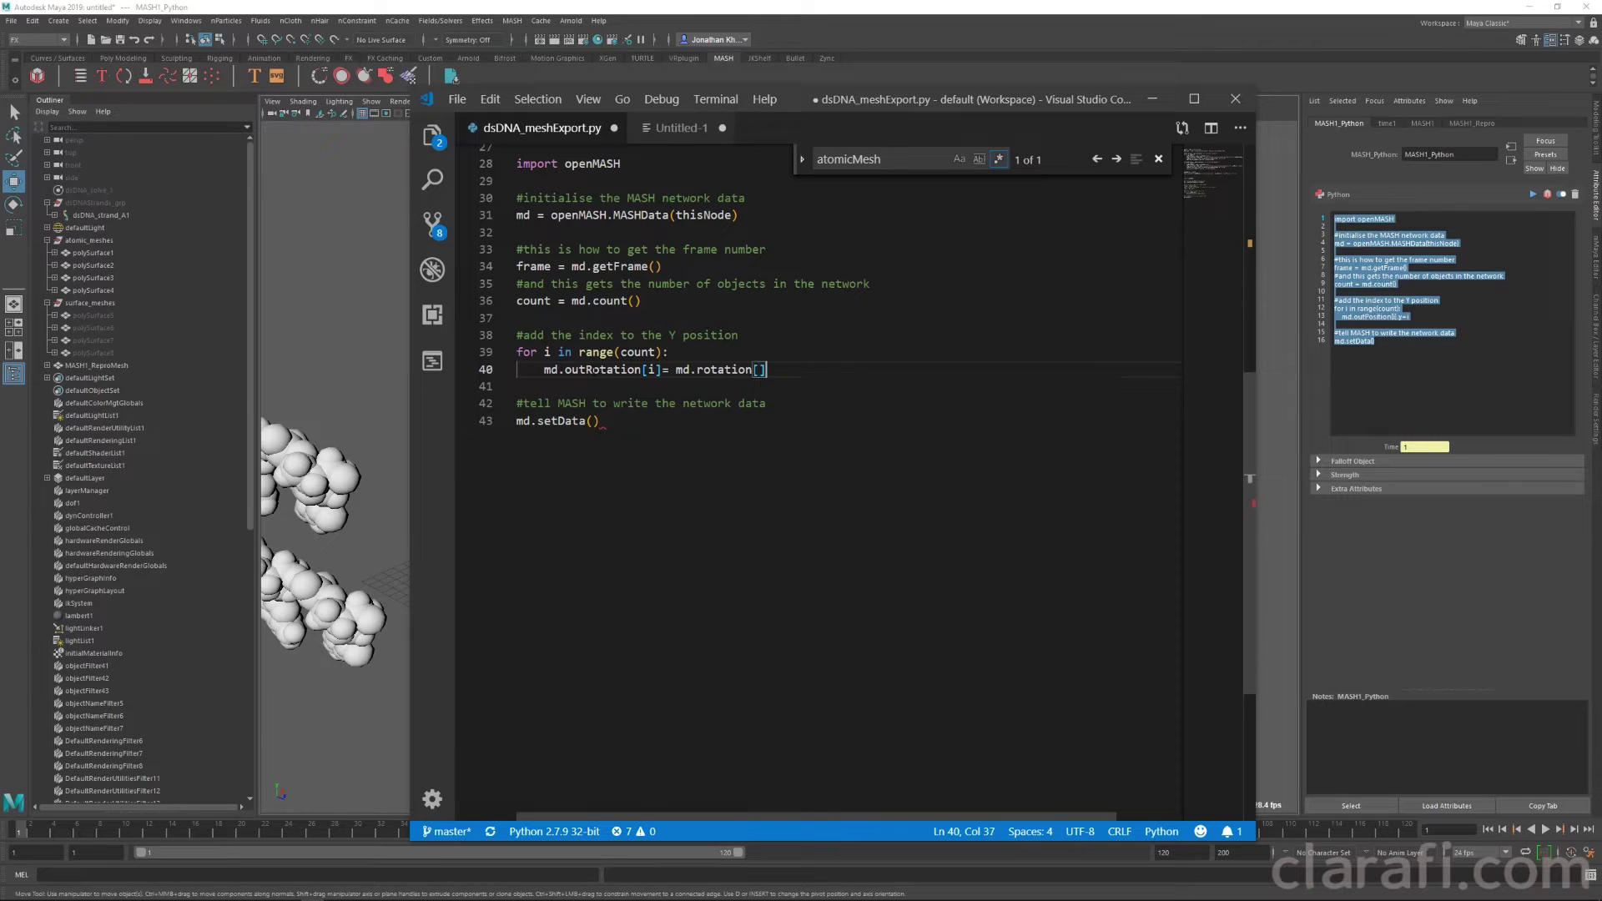
pyautogui.write('] * 180.0 / 3.1415')
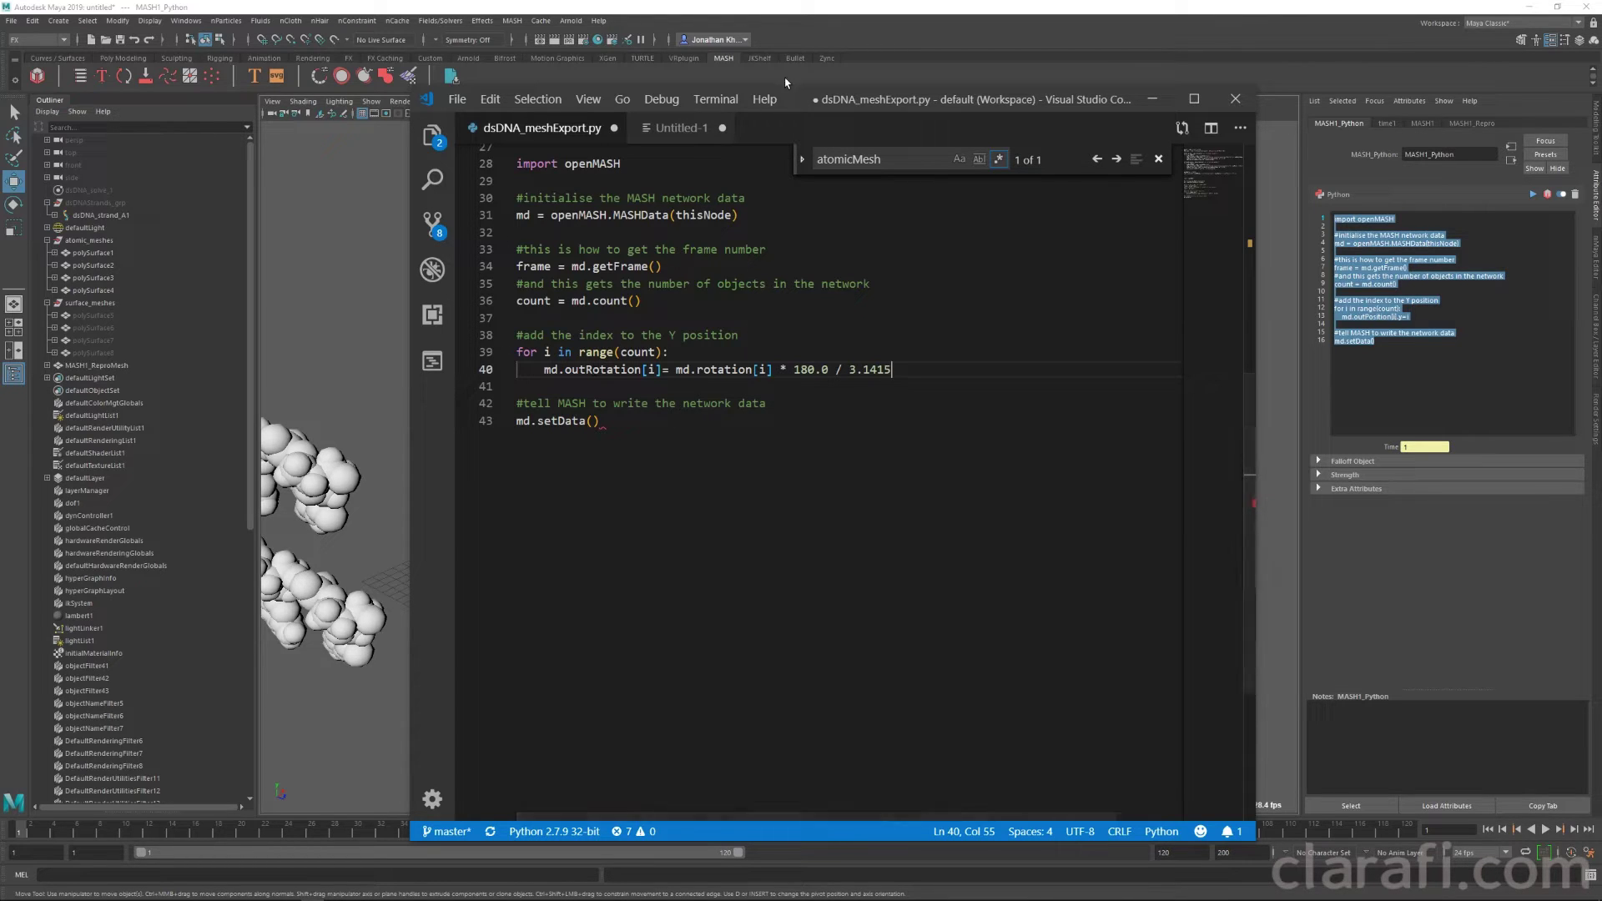
# Step: Copy the edited openMASH script and replace the code of the MASH1_Python node with it back in Maya
pyautogui.hotkey('alt', 'Tab')
pyautogui.hotkey('alt', 'Tab')
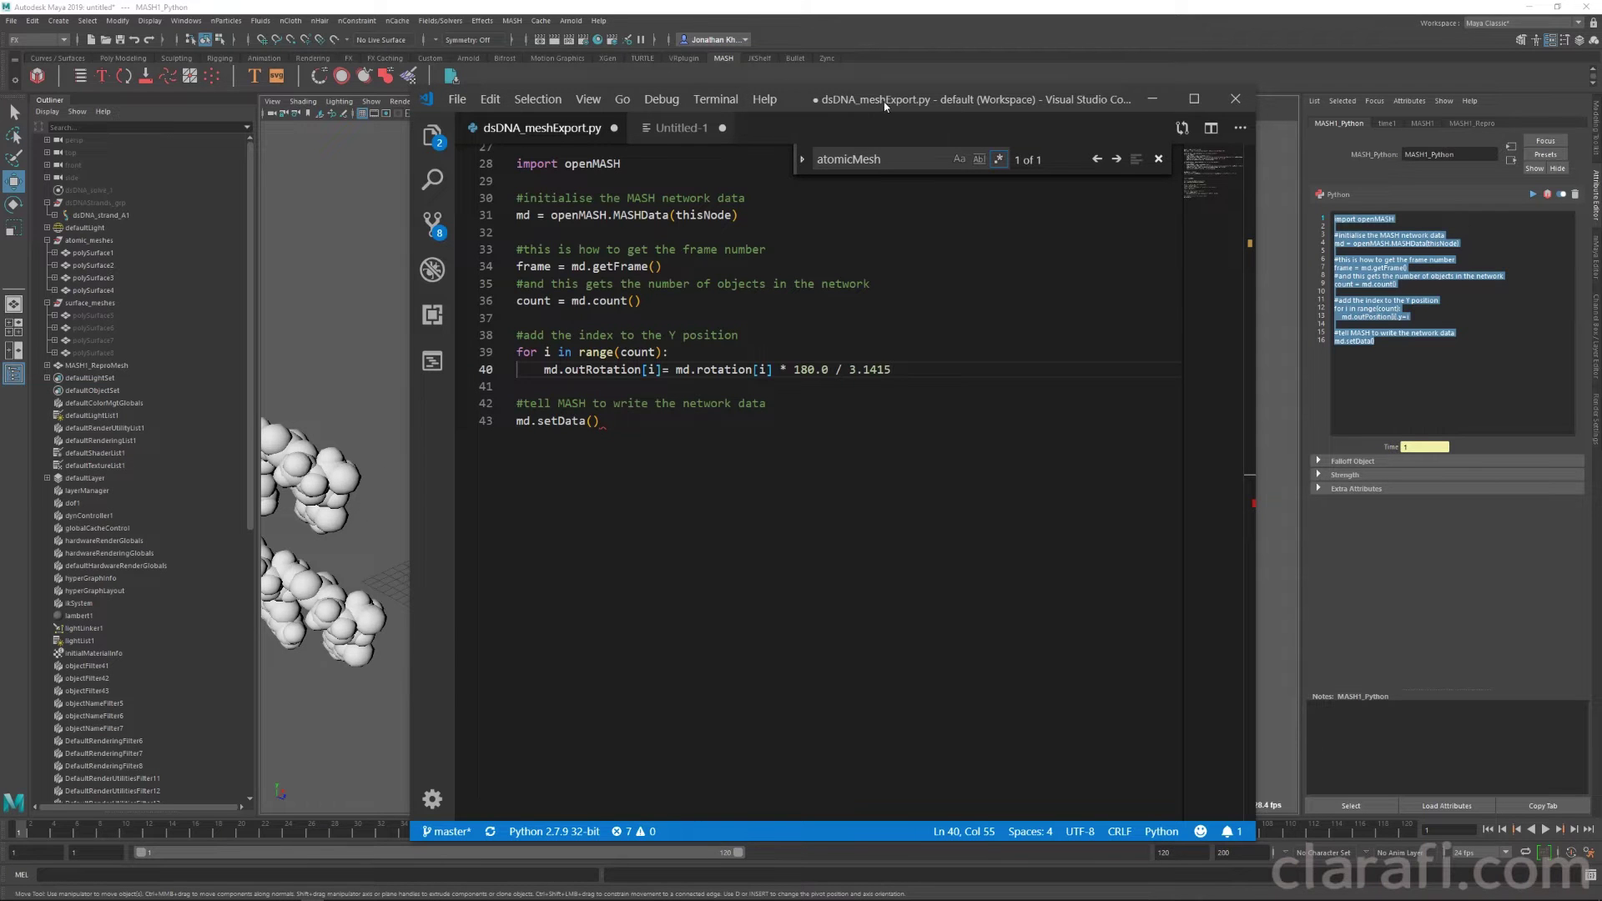
pyautogui.moveTo(617, 424); pyautogui.dragTo(472, 176)
pyautogui.hotkey('ctrl', 'c')
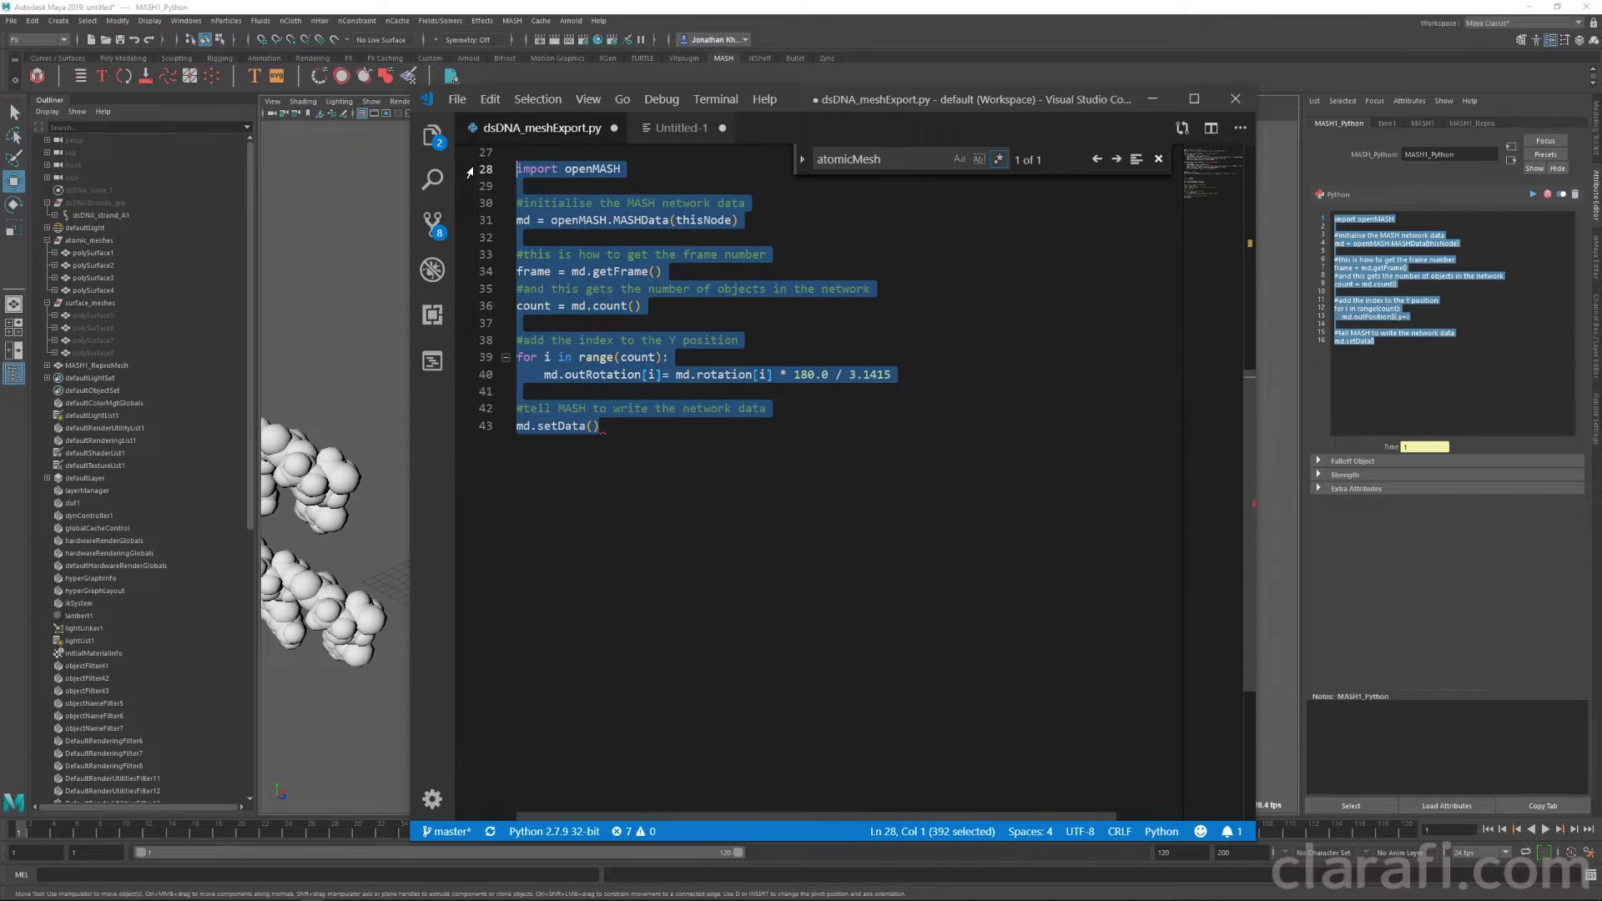
pyautogui.click(1435, 401)
pyautogui.moveTo(1436, 401); pyautogui.dragTo(1172, 208)
pyautogui.hotkey('ctrl', 'v')
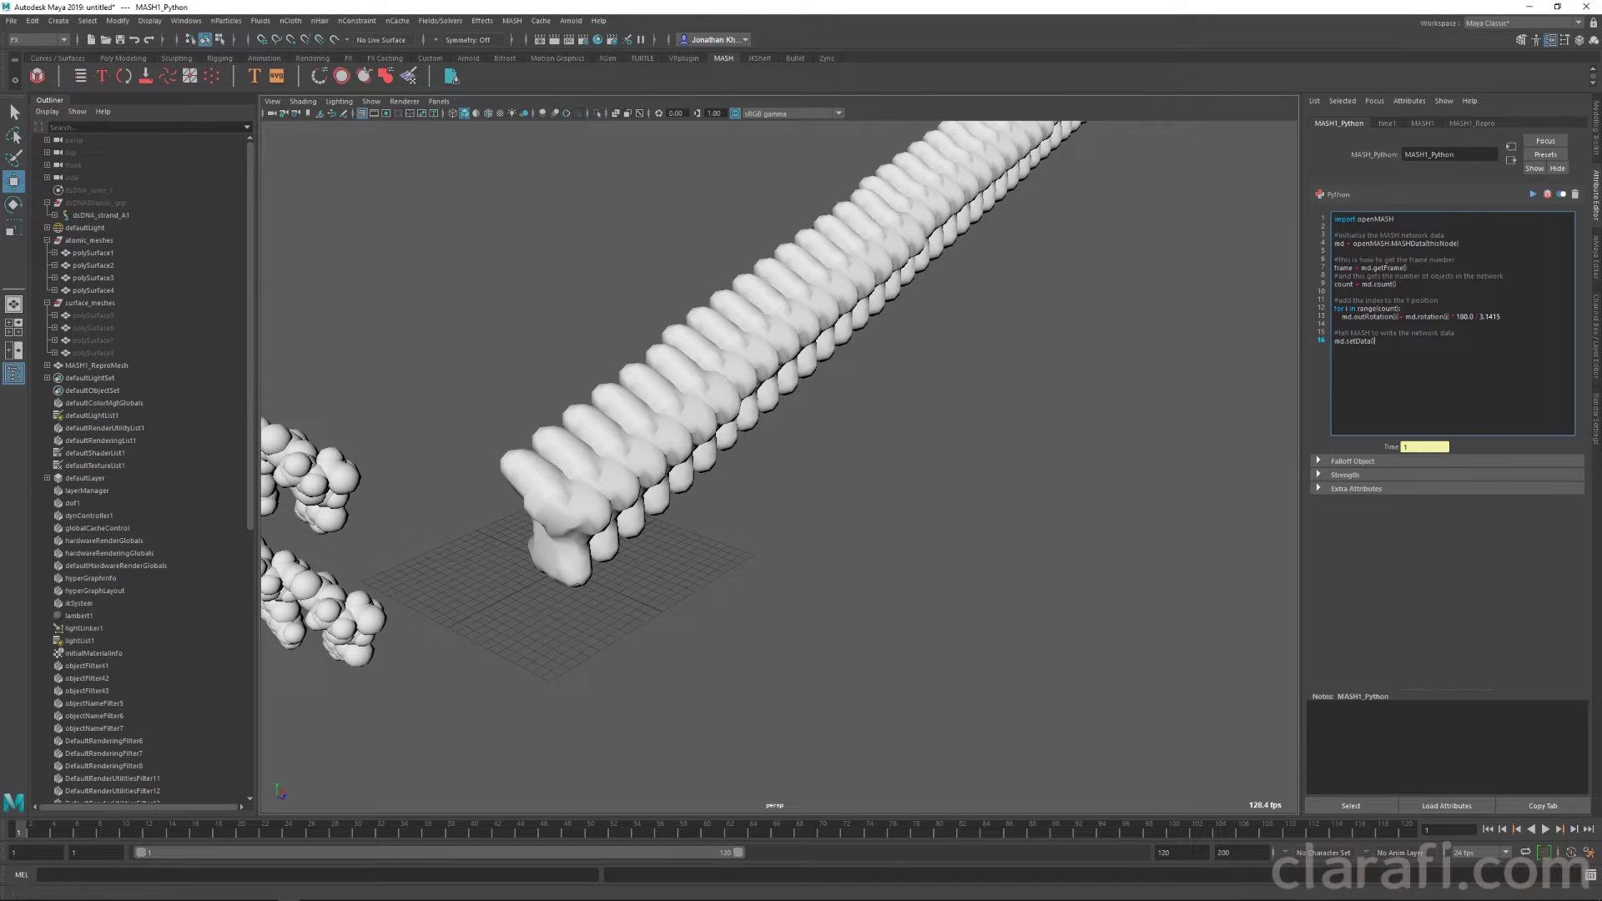
pyautogui.moveTo(1601, 219); pyautogui.dragTo(1601, 260)
pyautogui.click(1448, 382)
pyautogui.hotkey('ctrl', 'a')
pyautogui.click(1447, 382)
# Step: Graph the input and output connections of MASH1_Python in the Node Editor
pyautogui.click(1590, 876)
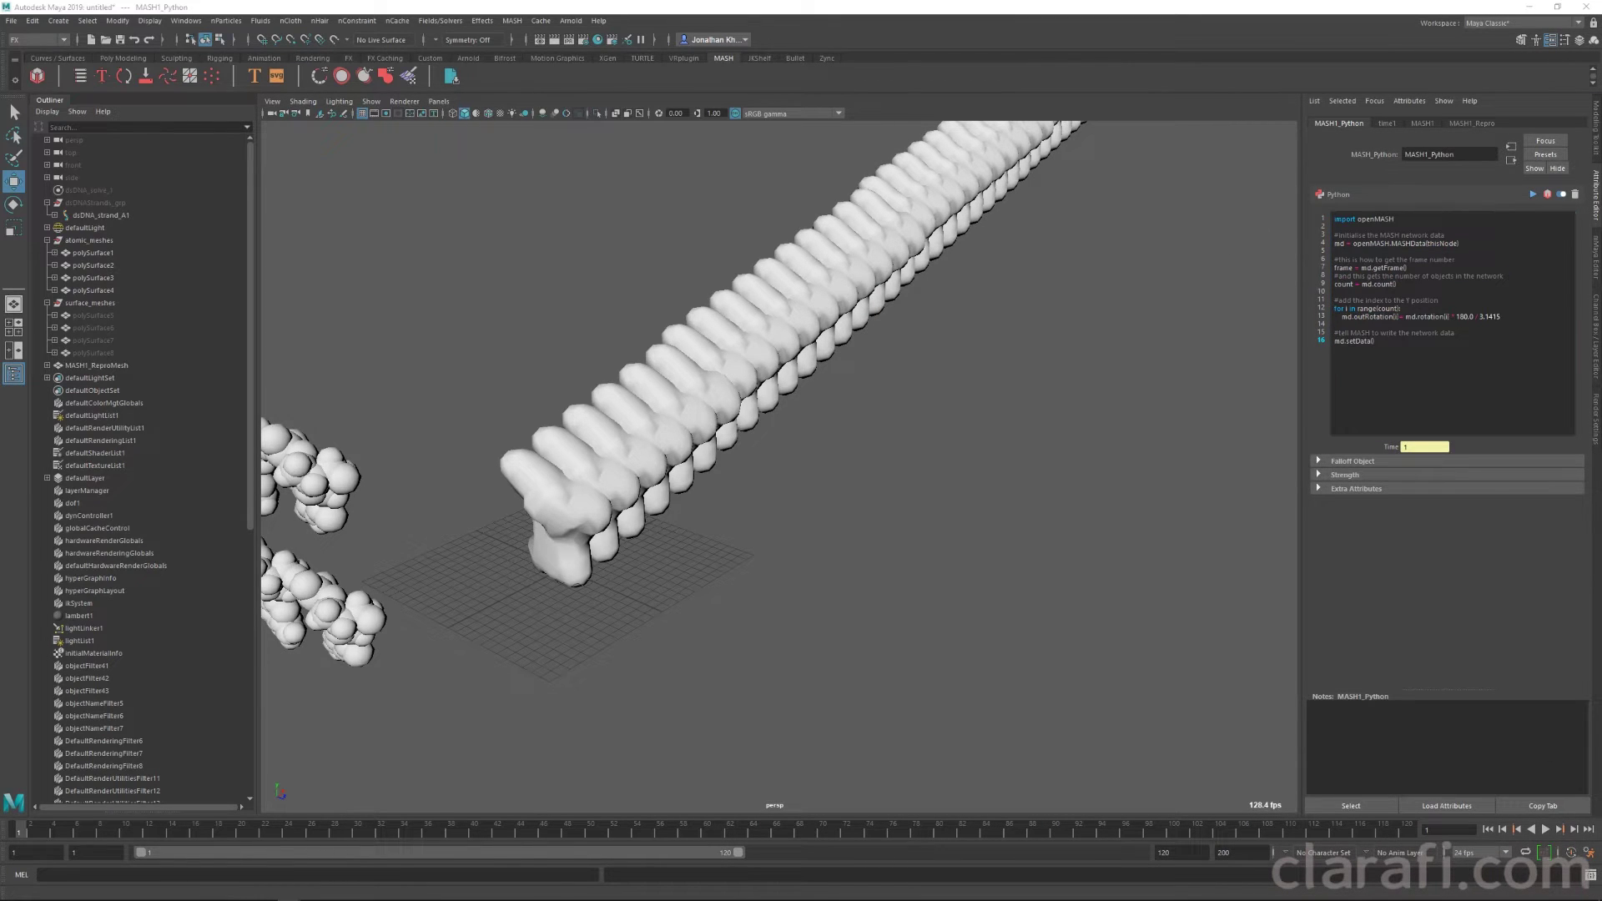
pyautogui.moveTo(1601, 218); pyautogui.dragTo(607, 191)
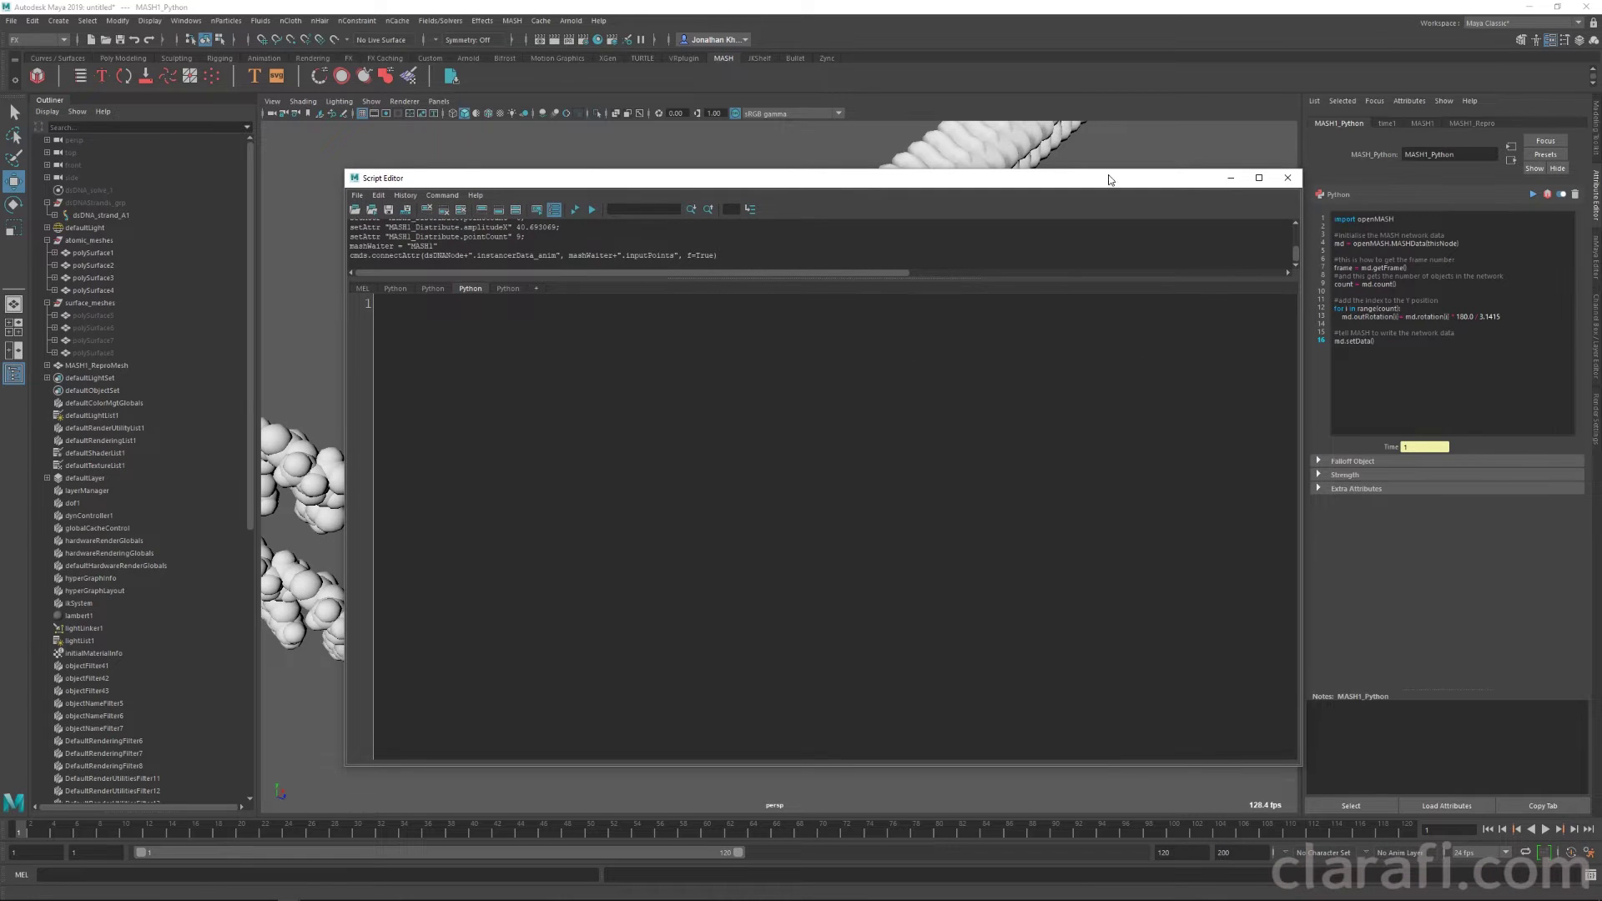
pyautogui.moveTo(1069, 171); pyautogui.dragTo(1205, 649)
pyautogui.hotkey('alt', 'Tab')
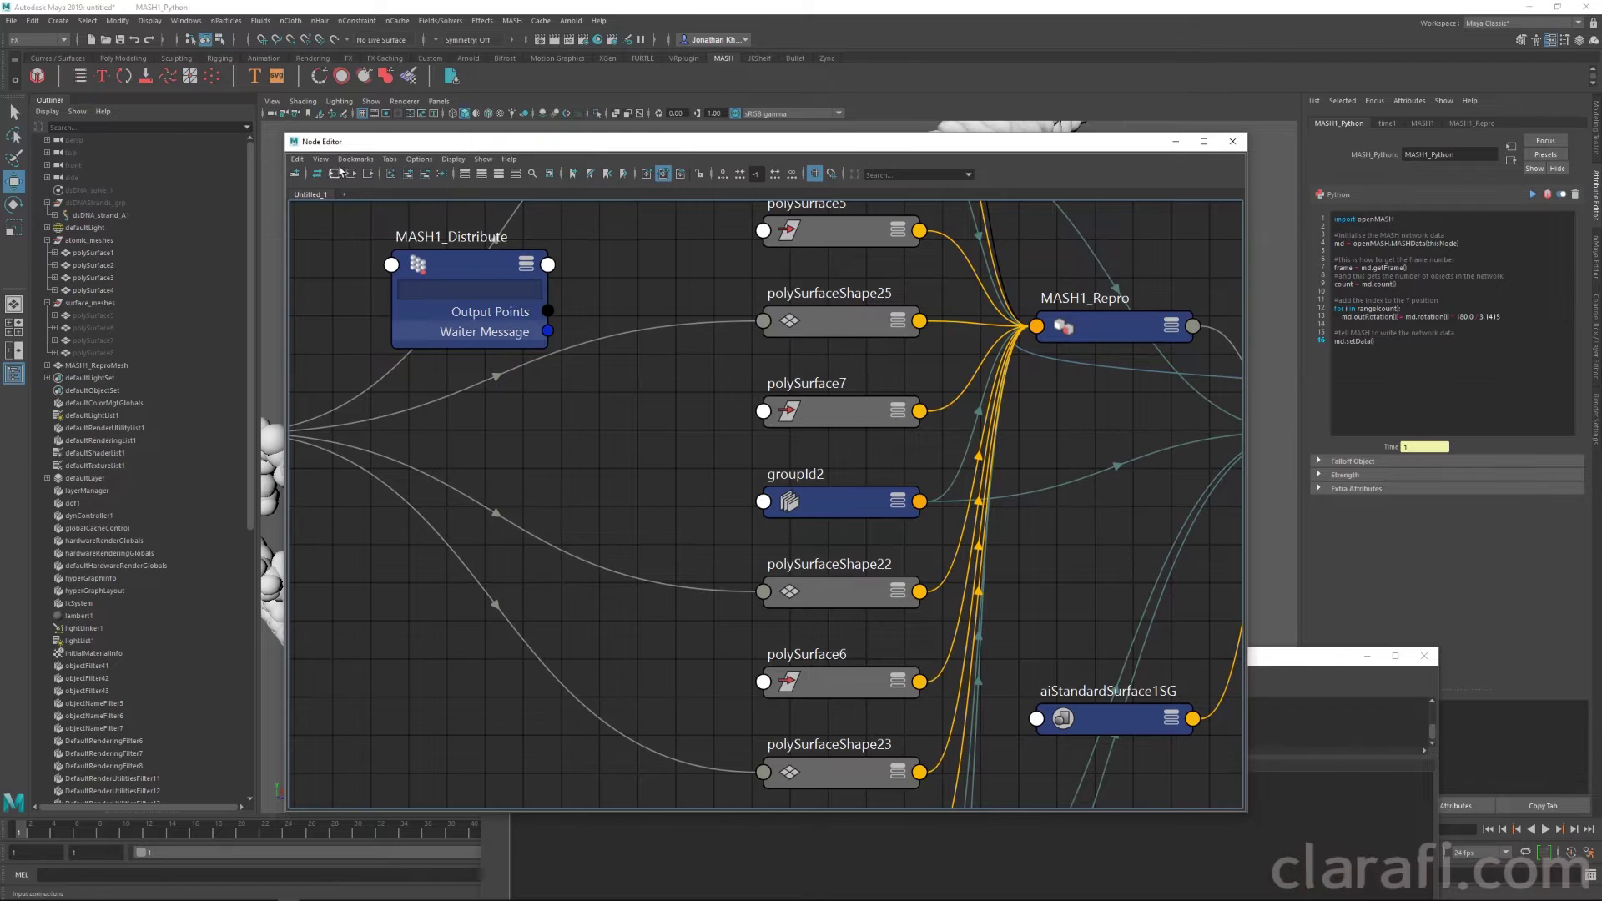
pyautogui.click(351, 174)
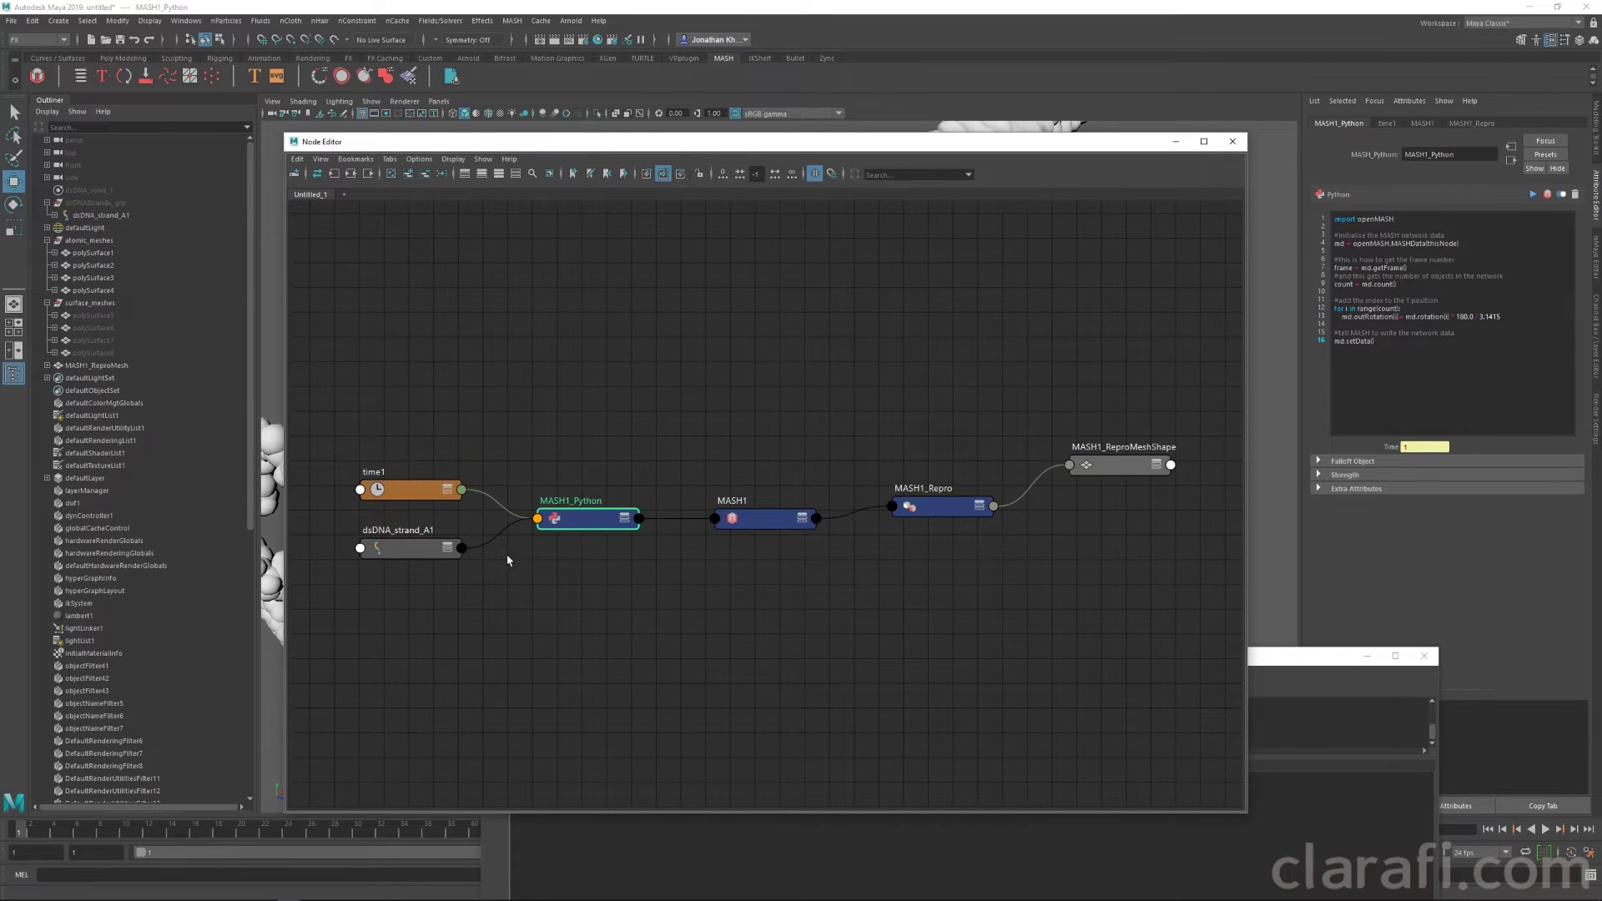
# Step: Rearrange the MASH1_Python and MASH1 nodes in the graph and select the MASH1_Repro node
pyautogui.moveTo(584, 518)
pyautogui.mouseDown()
pyautogui.moveTo(640, 483)
pyautogui.moveTo(603, 490)
pyautogui.moveTo(605, 507)
pyautogui.mouseUp()
pyautogui.moveTo(761, 523); pyautogui.dragTo(799, 487)
pyautogui.moveTo(622, 507); pyautogui.dragTo(631, 472)
pyautogui.moveTo(797, 488)
pyautogui.mouseDown()
pyautogui.moveTo(743, 503)
pyautogui.moveTo(766, 481)
pyautogui.mouseUp()
pyautogui.click(951, 511)
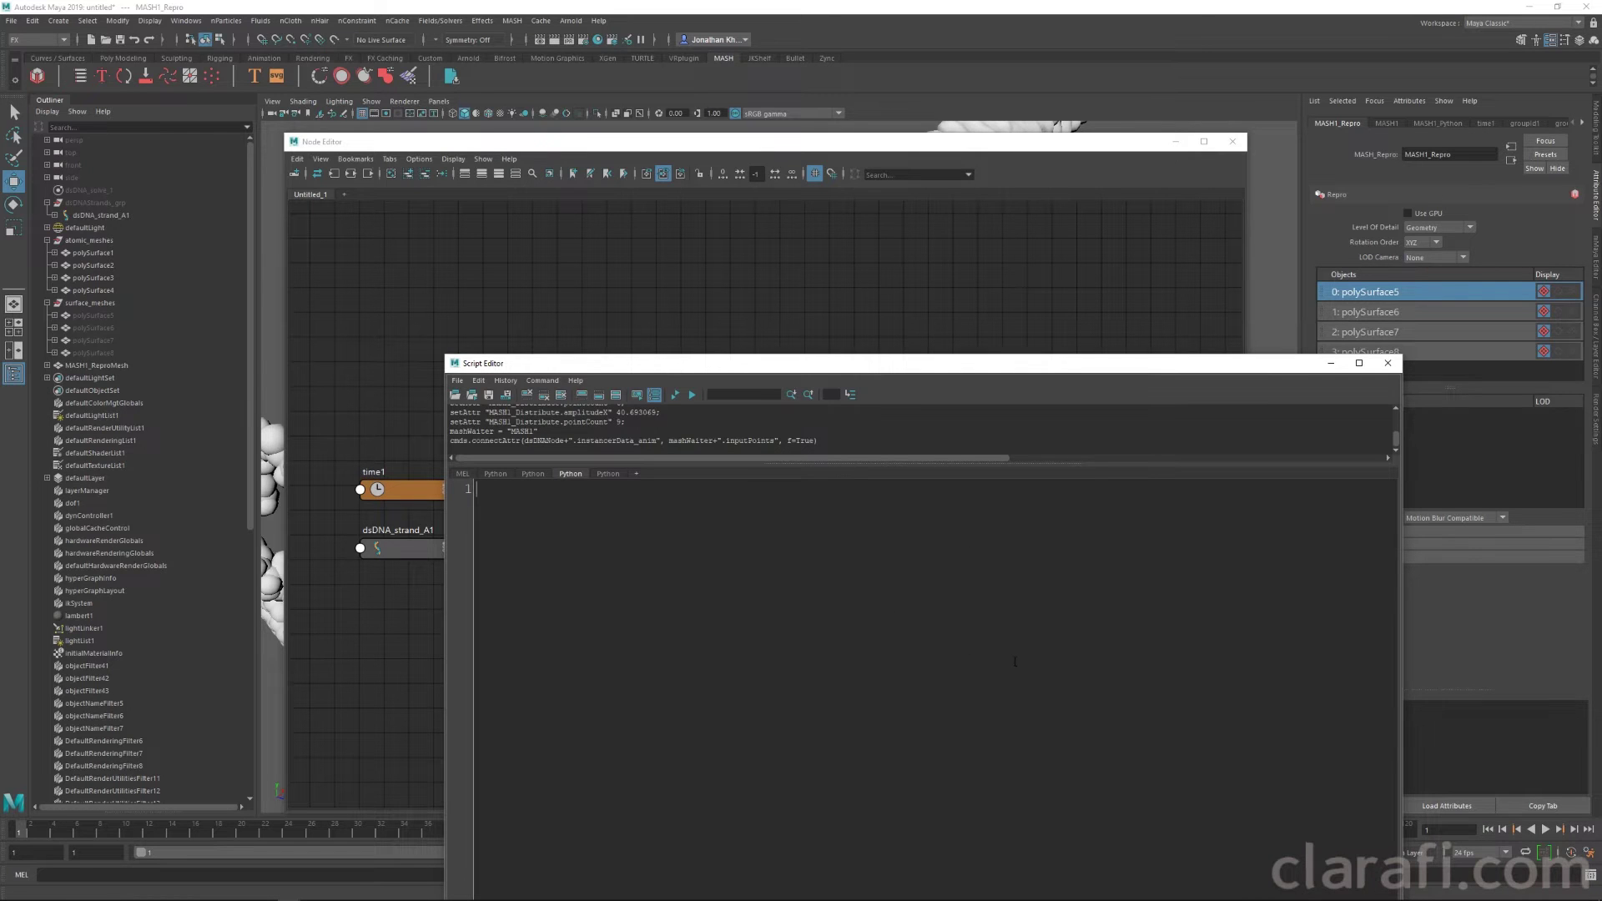
# Step: Move the Script Editor and Node Editor clear of the strand and advance the timeline by one frame
pyautogui.moveTo(931, 366); pyautogui.dragTo(958, 750)
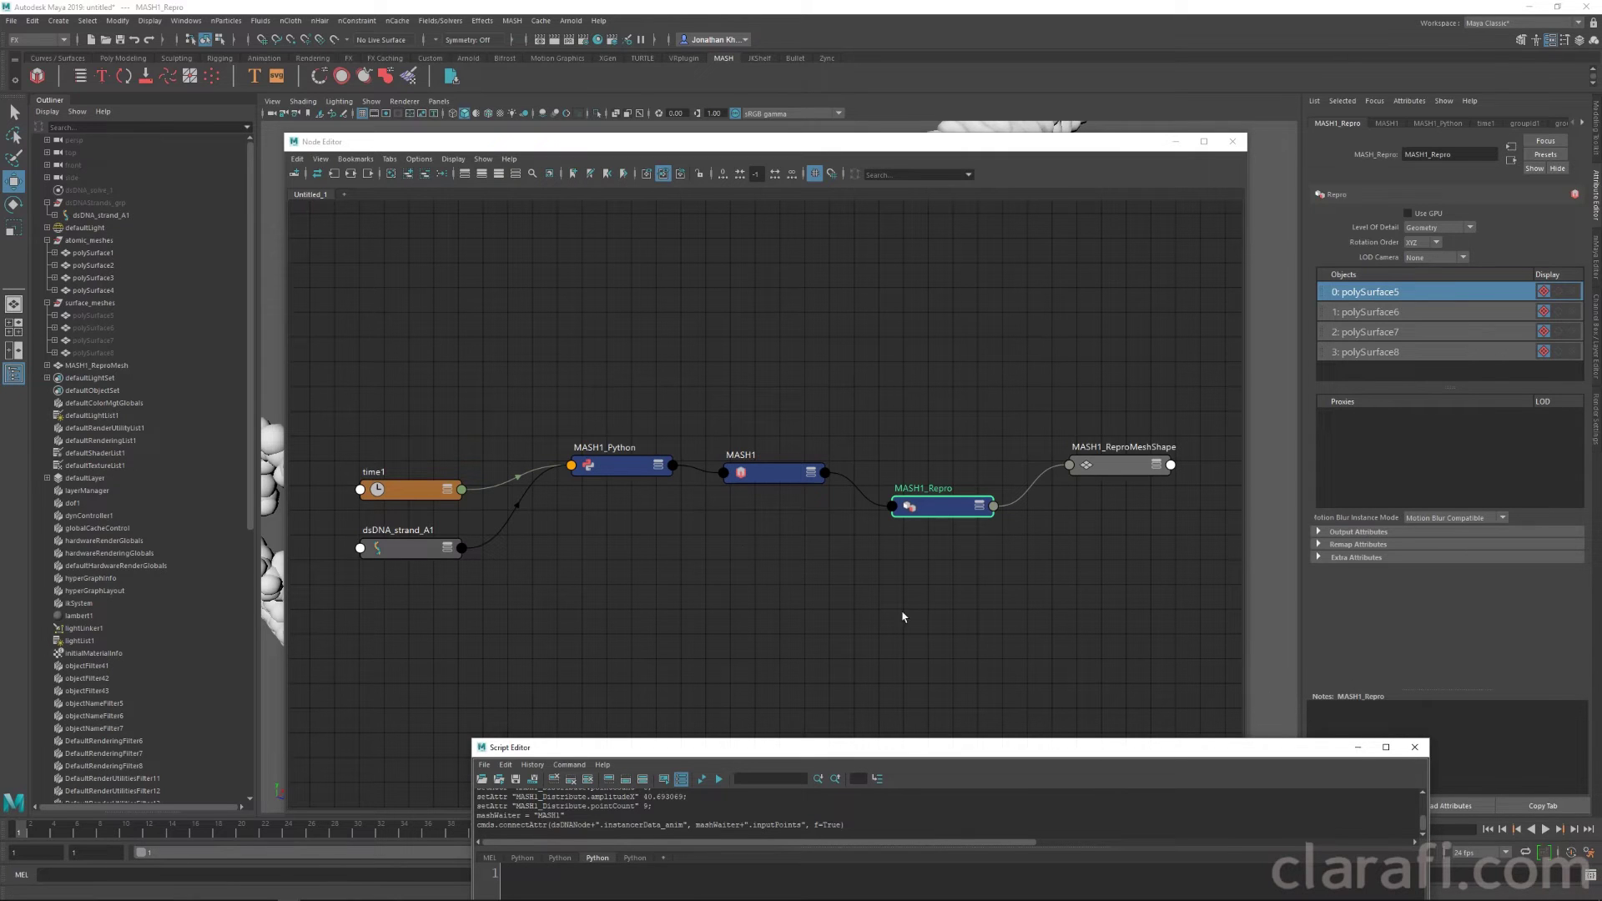
pyautogui.moveTo(751, 142); pyautogui.dragTo(731, 464)
pyautogui.click(1575, 829)
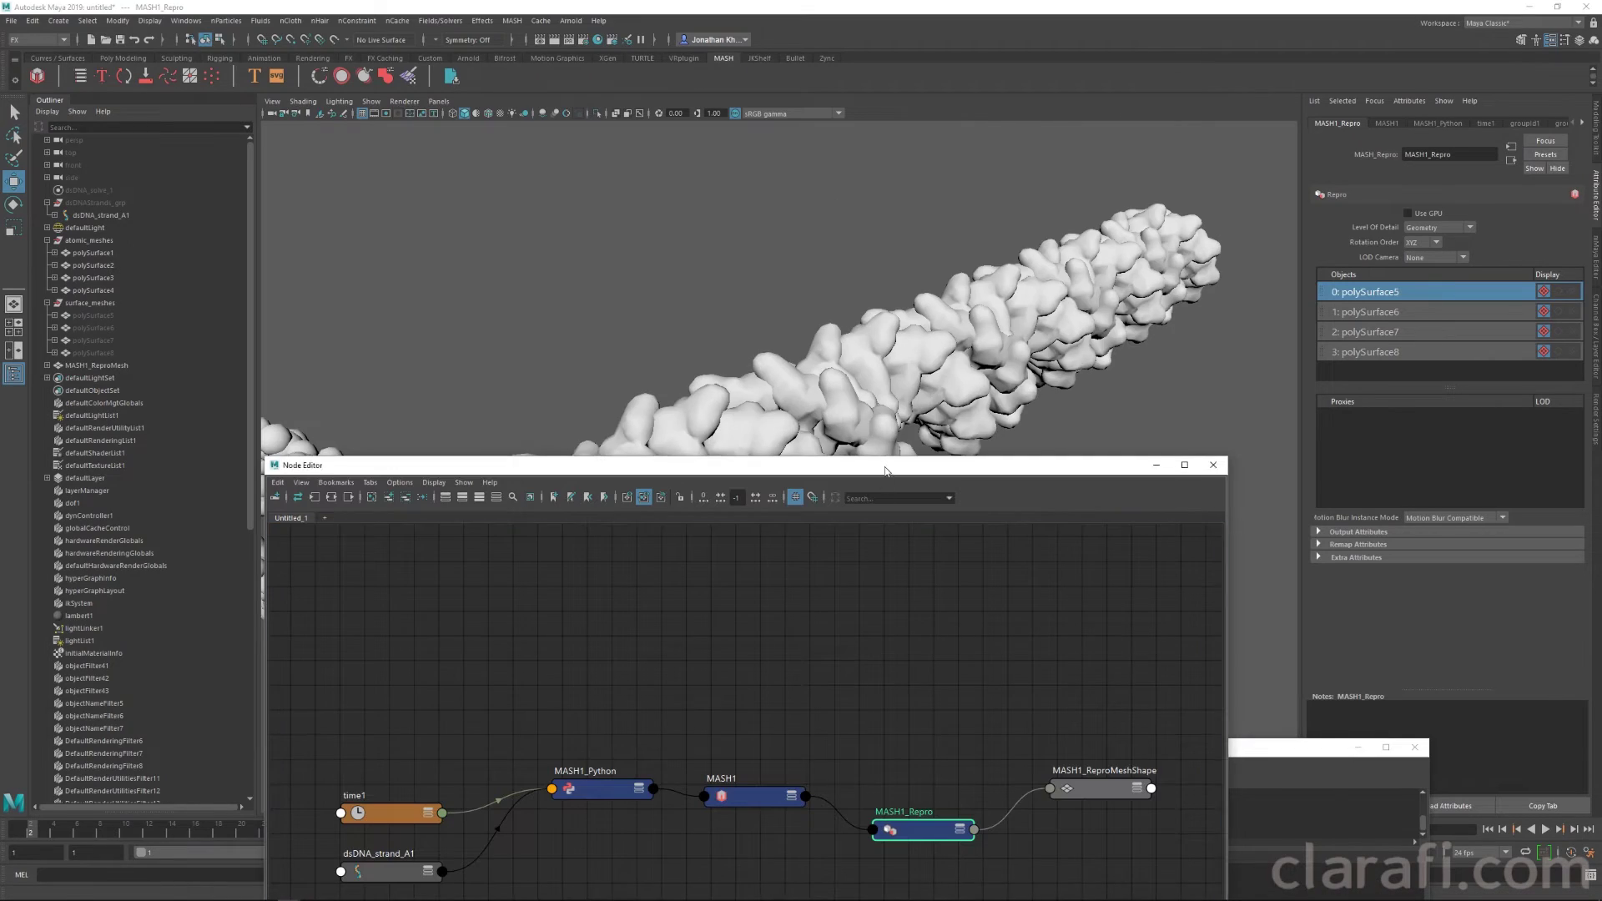
pyautogui.moveTo(887, 468); pyautogui.dragTo(996, 718)
pyautogui.keyDown('alt'); pyautogui.moveTo(846, 508); pyautogui.dragTo(903, 440); pyautogui.keyUp('alt')
# Step: Graph the connections of MASH1_ReproMesh in the Node Editor and inspect the MASH1_Repro node
pyautogui.click(1329, 314)
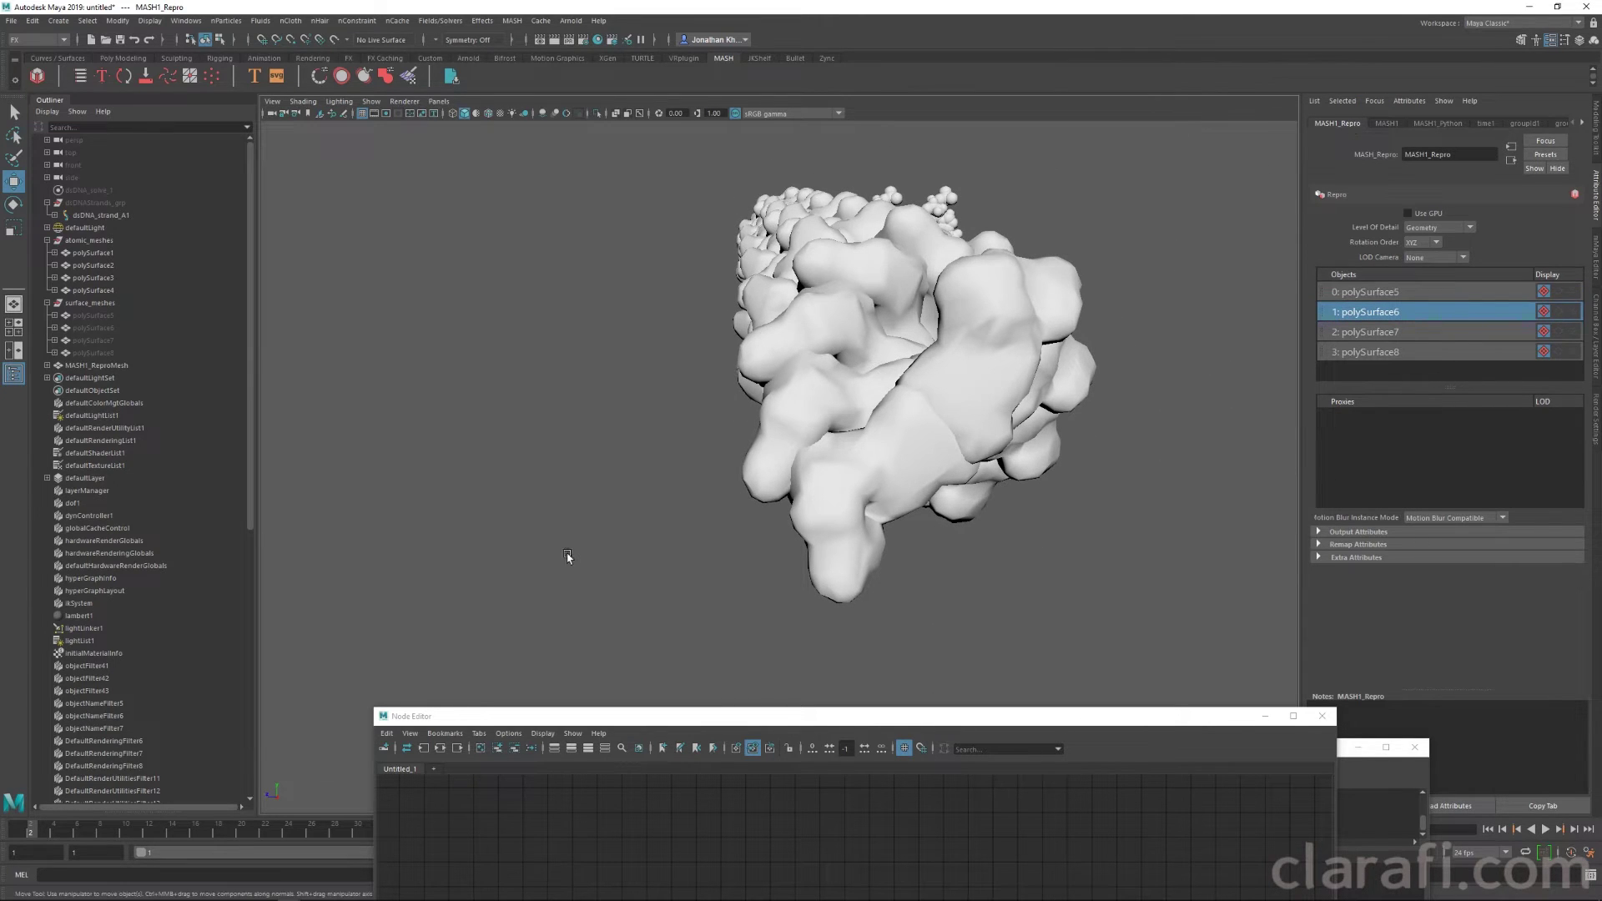
pyautogui.click(94, 366)
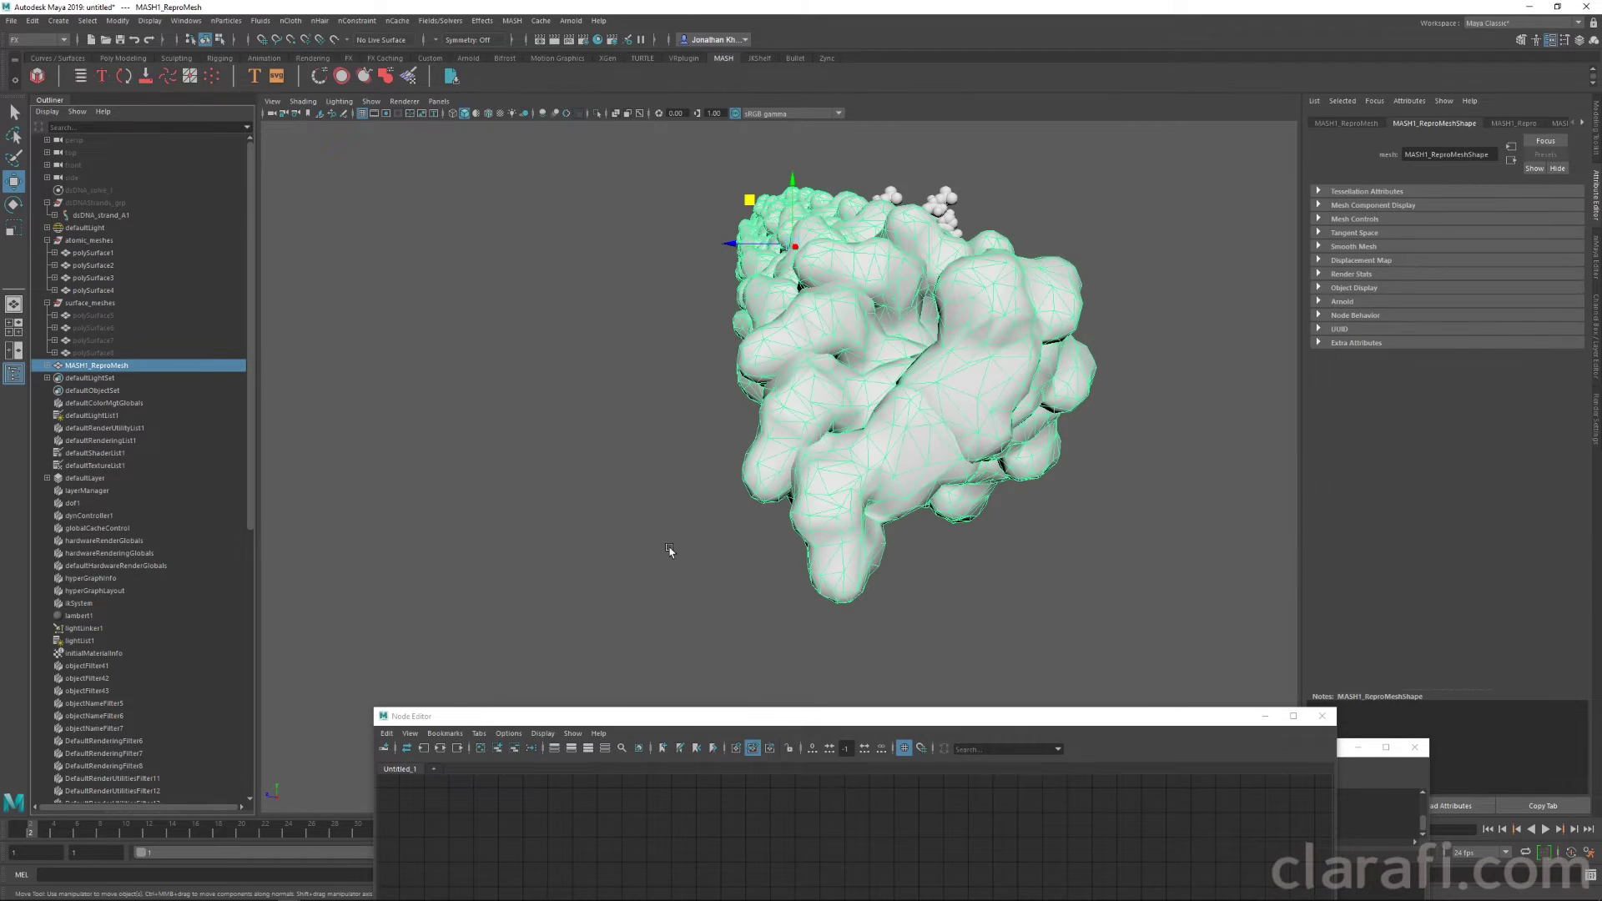
pyautogui.moveTo(697, 721); pyautogui.dragTo(611, 158)
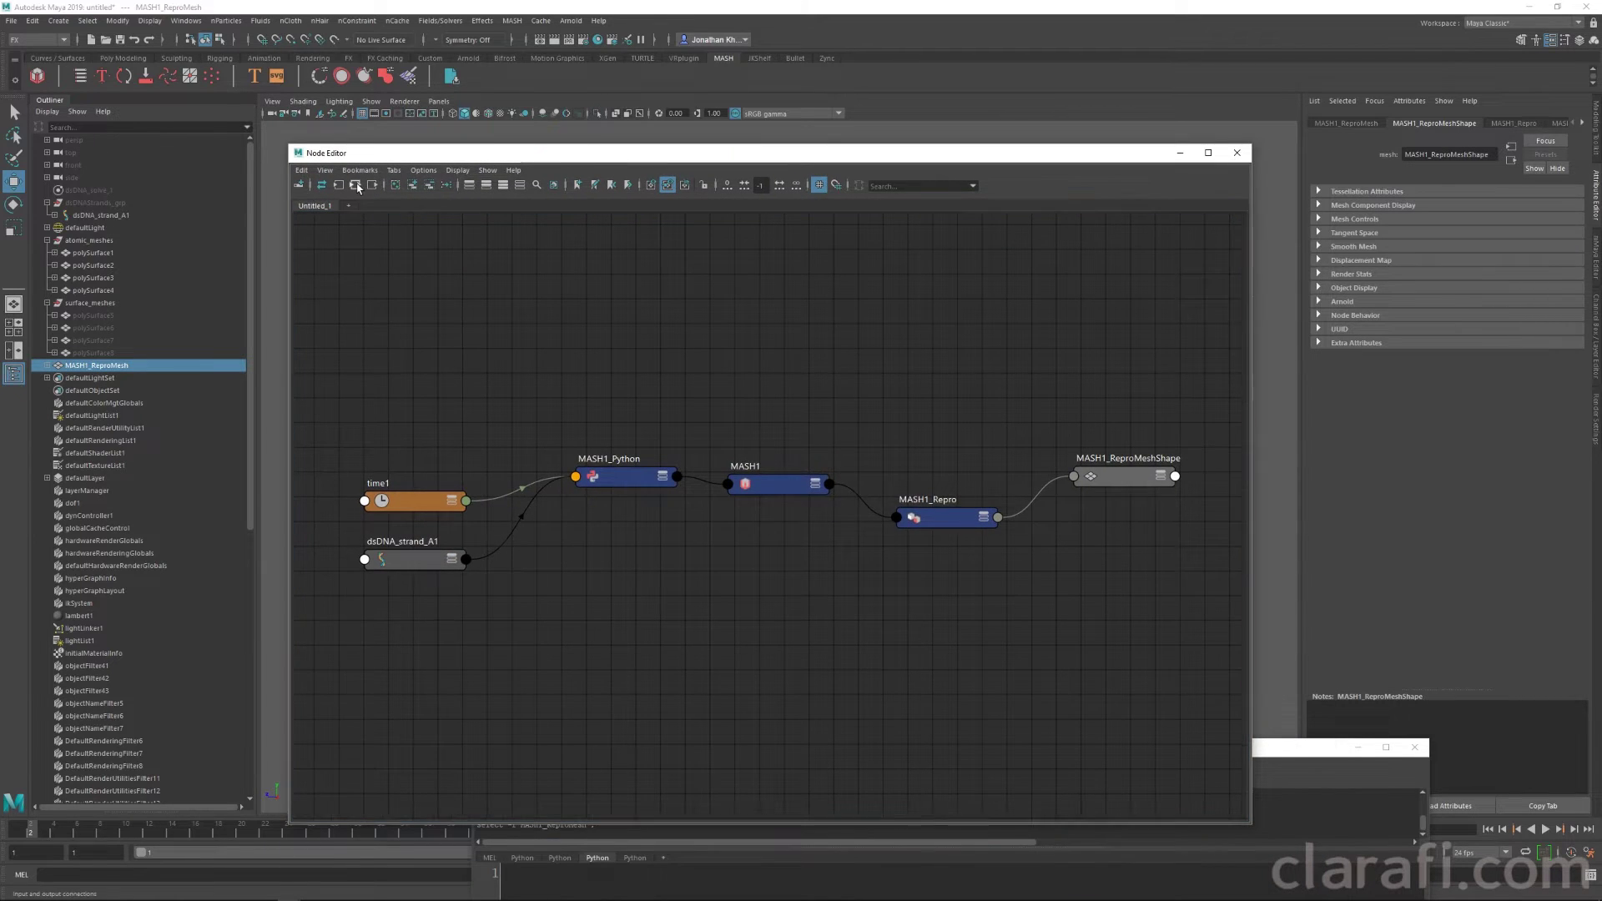
pyautogui.click(372, 185)
pyautogui.moveTo(886, 452); pyautogui.dragTo(992, 358)
pyautogui.click(755, 424)
pyautogui.moveTo(755, 424); pyautogui.dragTo(904, 277)
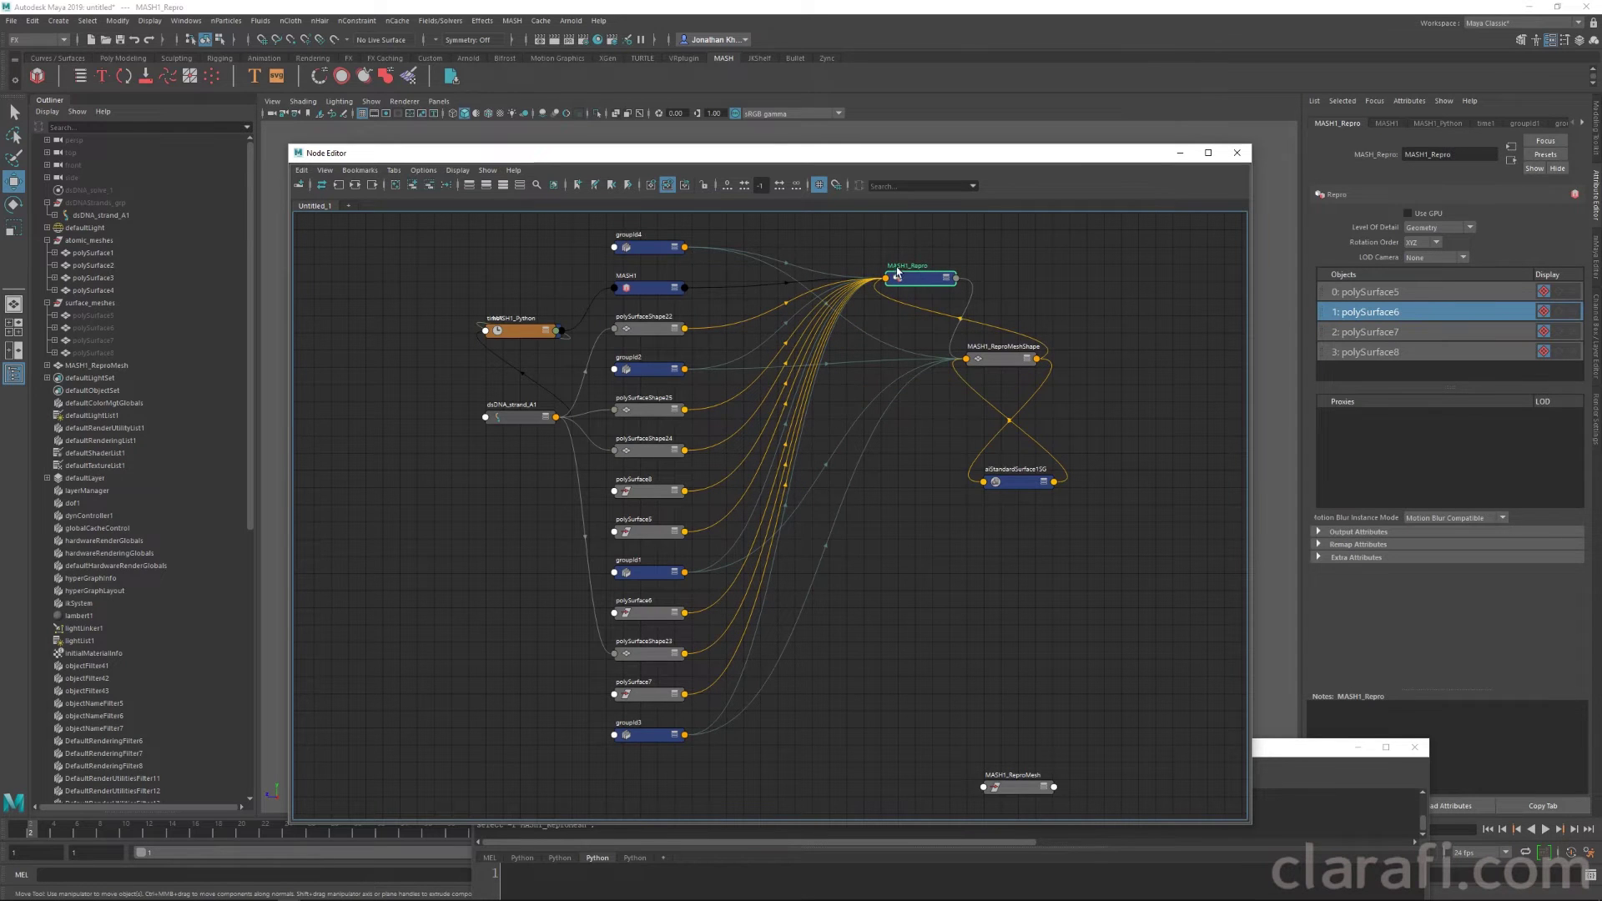
pyautogui.scroll(5, 857, 353)
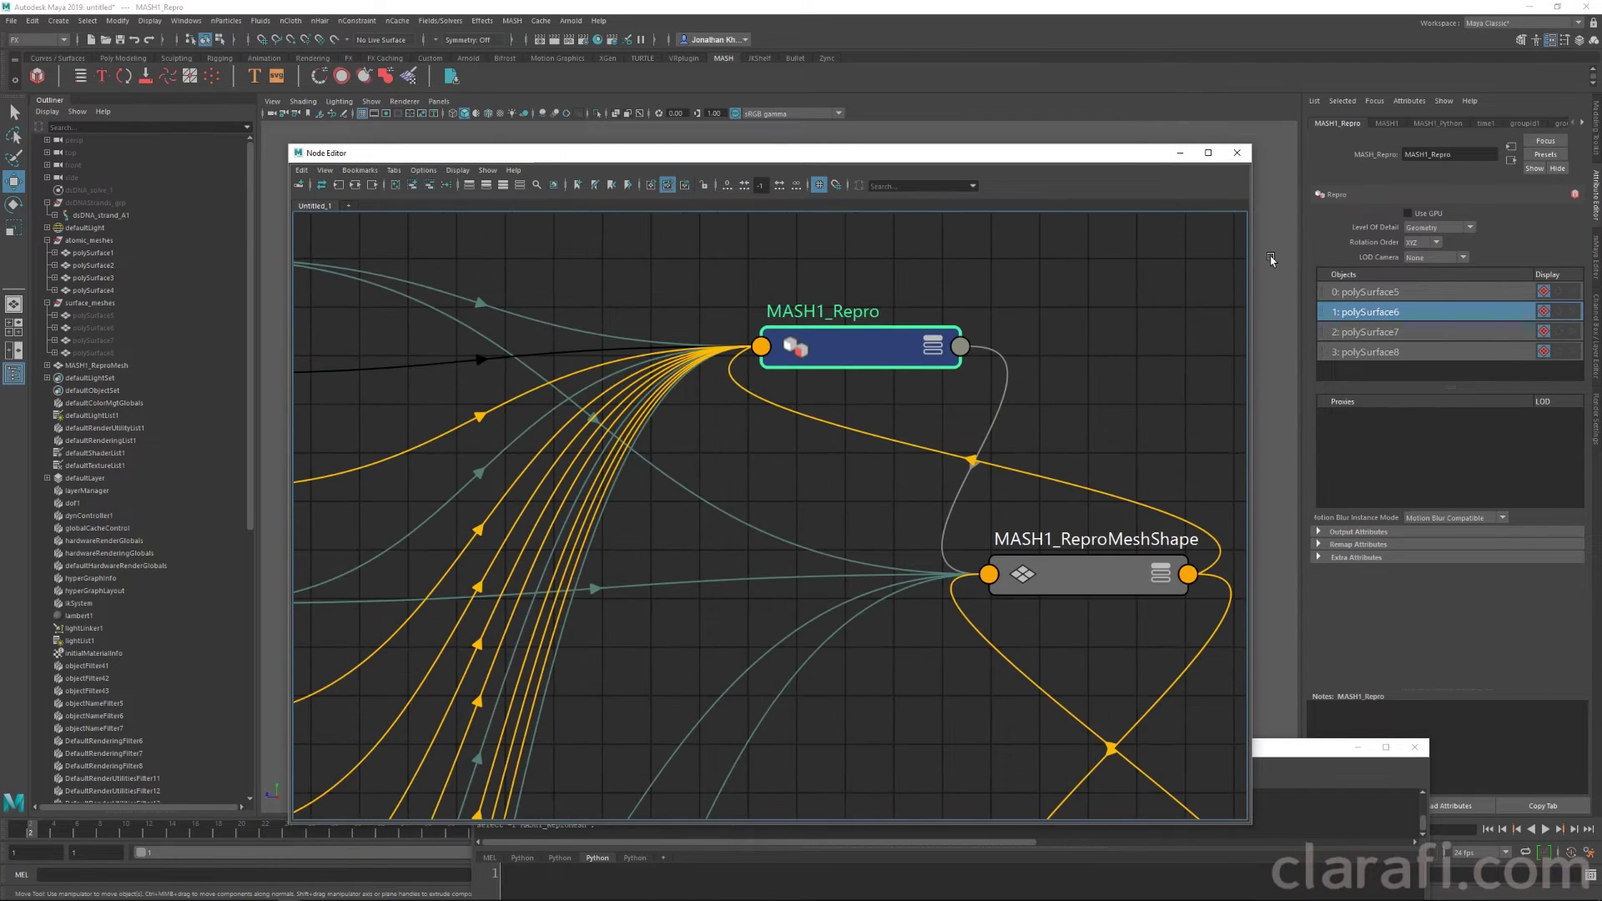
# Step: Look through the object entries polySurface5 to polySurface8 of the MASH1_Repro node
pyautogui.moveTo(1083, 157); pyautogui.dragTo(1145, 812)
pyautogui.click(1391, 295)
pyautogui.click(1392, 312)
pyautogui.click(1391, 332)
pyautogui.click(1388, 352)
pyautogui.click(1384, 334)
pyautogui.click(1380, 314)
pyautogui.click(1382, 294)
pyautogui.click(1385, 314)
pyautogui.click(1383, 334)
pyautogui.click(1380, 356)
# Step: Try polySurface6 ahead of polySurface5 in MASH1_Repro's object order, and restore the original order
pyautogui.moveTo(1320, 315); pyautogui.dragTo(1328, 292)
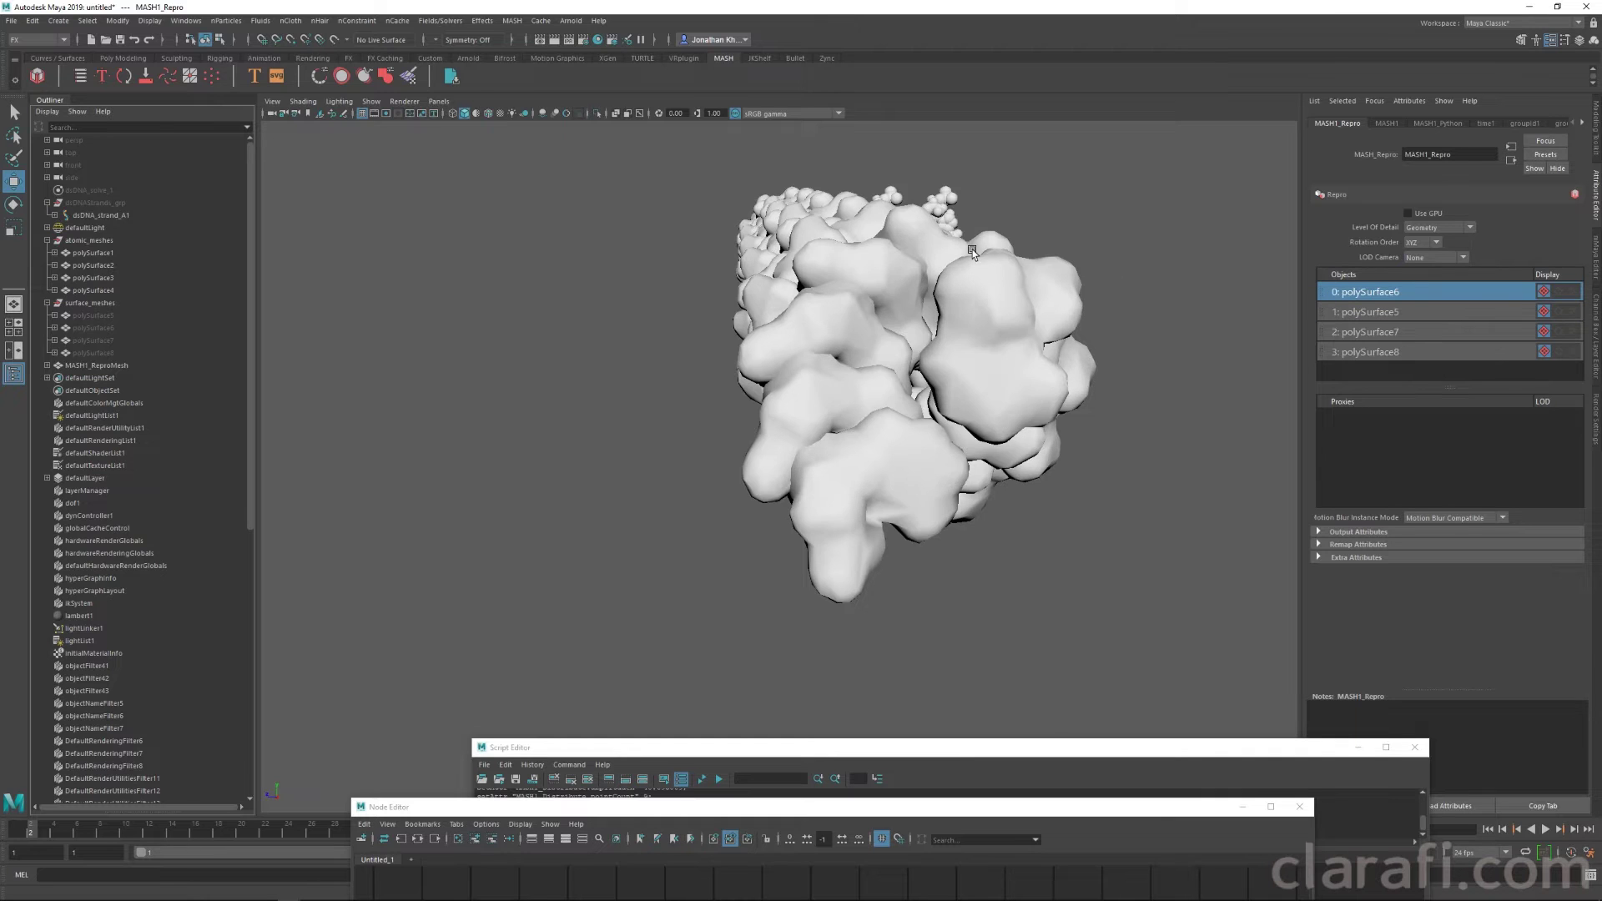
pyautogui.keyDown('alt'); pyautogui.moveTo(918, 247); pyautogui.dragTo(1330, 291); pyautogui.keyUp('alt')
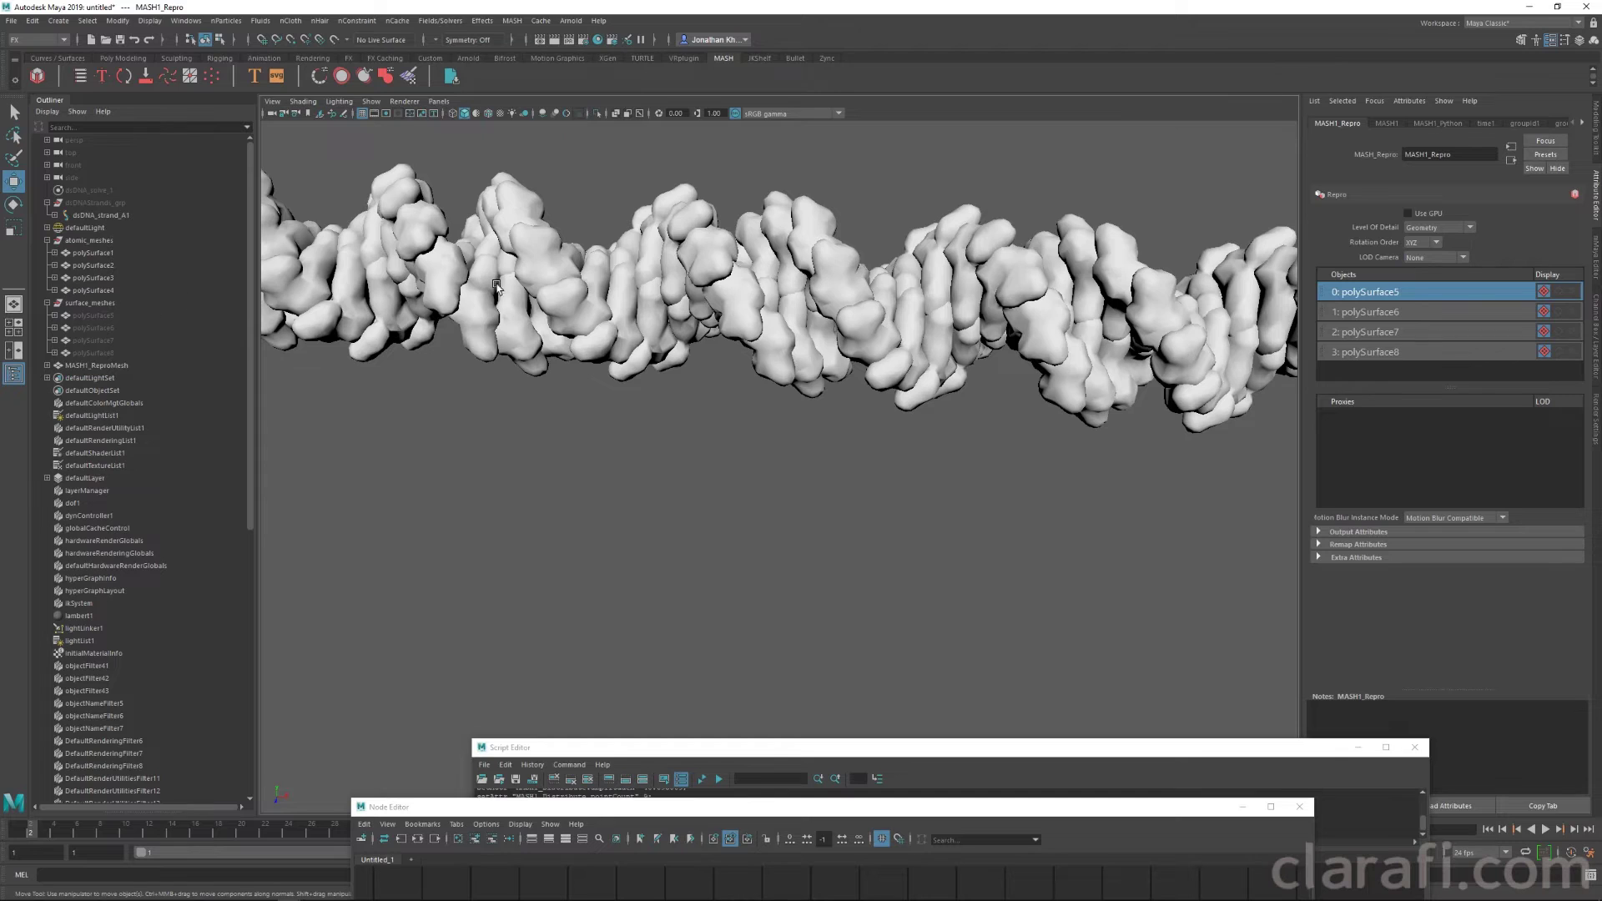
# Step: Add an ID node to the MASH1 network and inspect the strand in the viewport
pyautogui.click(1387, 123)
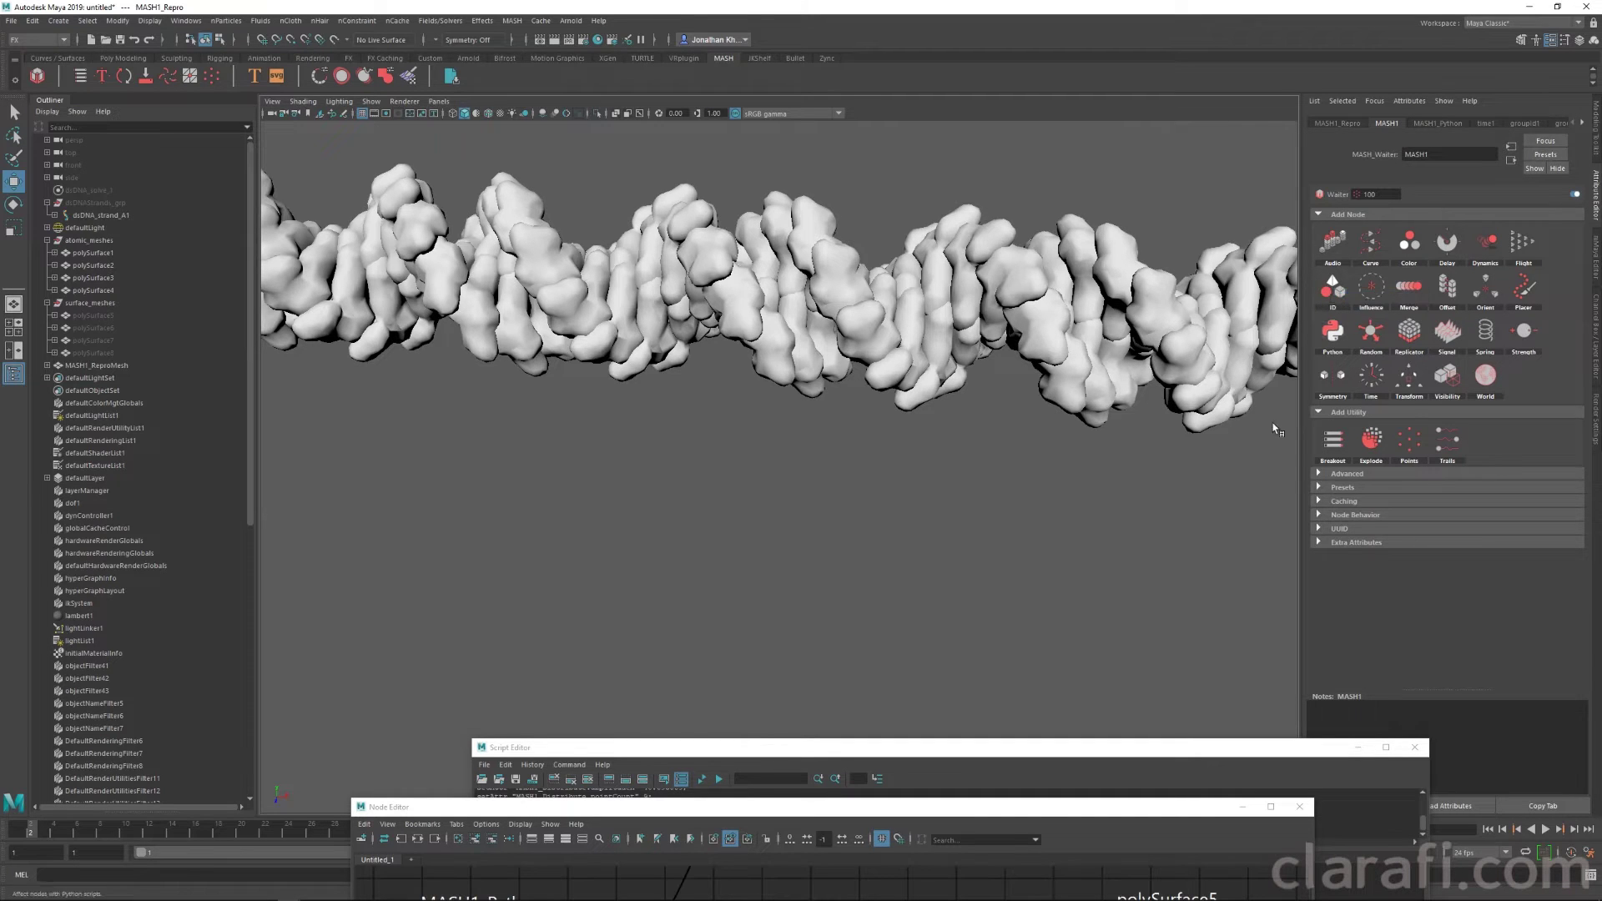
pyautogui.click(1373, 314)
pyautogui.keyDown('alt'); pyautogui.moveTo(1041, 290); pyautogui.dragTo(1078, 291); pyautogui.keyUp('alt')
pyautogui.keyDown('alt'); pyautogui.moveTo(1022, 224); pyautogui.dragTo(1187, 265, button='middle'); pyautogui.keyUp('alt')
pyautogui.keyDown('alt'); pyautogui.moveTo(814, 336); pyautogui.dragTo(696, 327); pyautogui.keyUp('alt')
# Step: Review the attributes of the network's nodes and the object order in MASH1_Repro
pyautogui.click(1373, 123)
pyautogui.click(1422, 124)
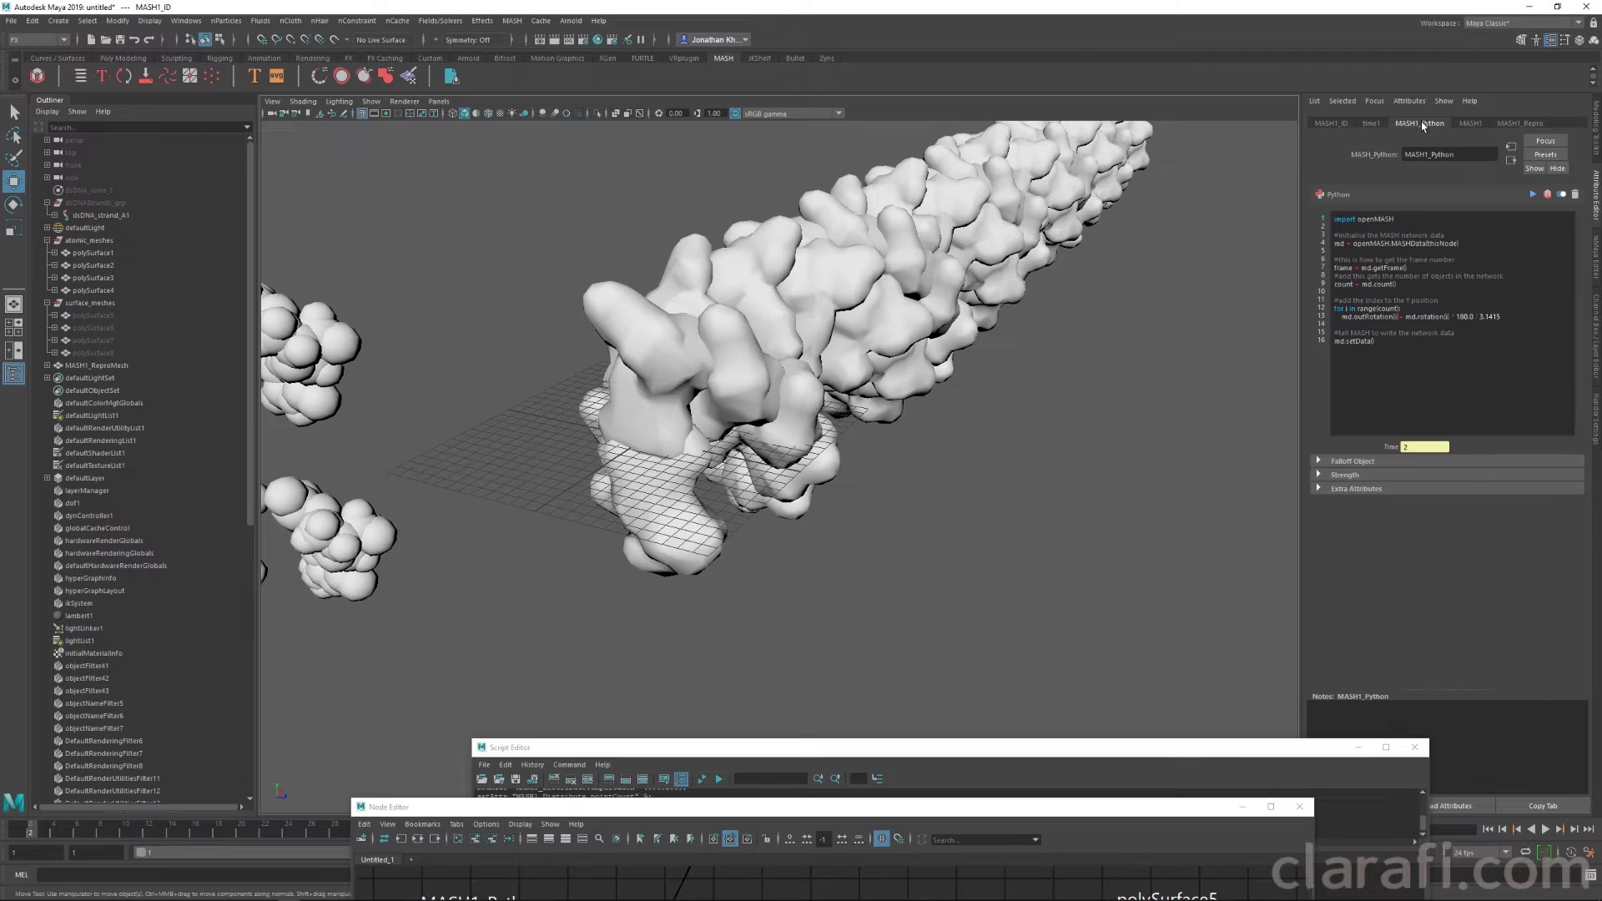
pyautogui.click(1535, 124)
pyautogui.click(1392, 313)
pyautogui.click(1398, 331)
pyautogui.click(1400, 351)
pyautogui.click(1408, 334)
pyautogui.click(1391, 313)
pyautogui.click(1388, 295)
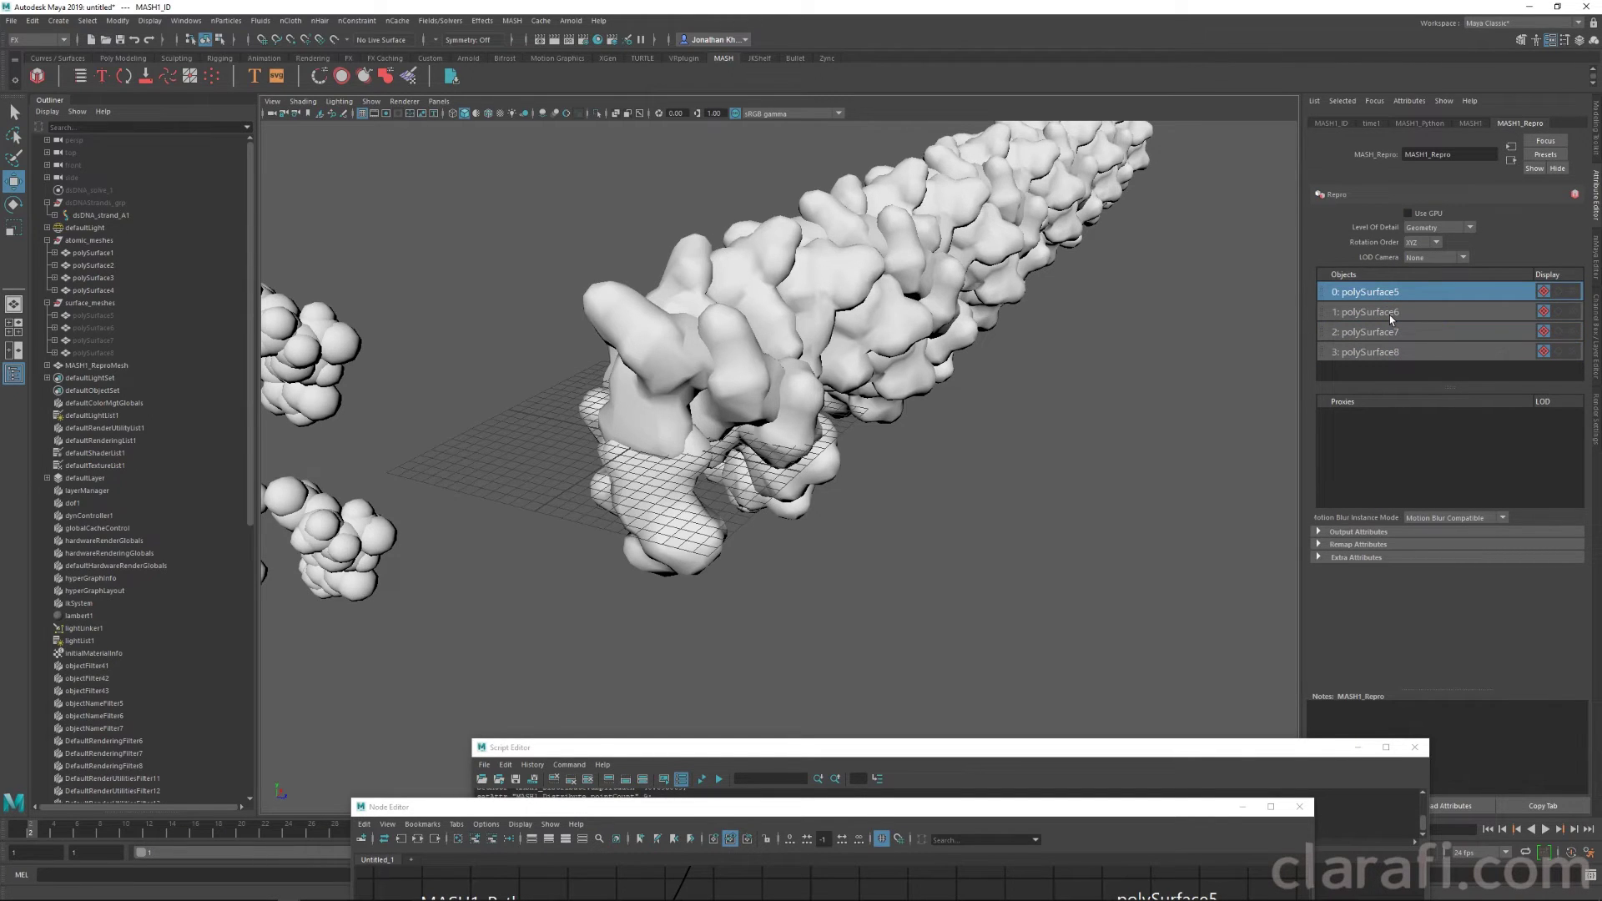
pyautogui.click(1389, 313)
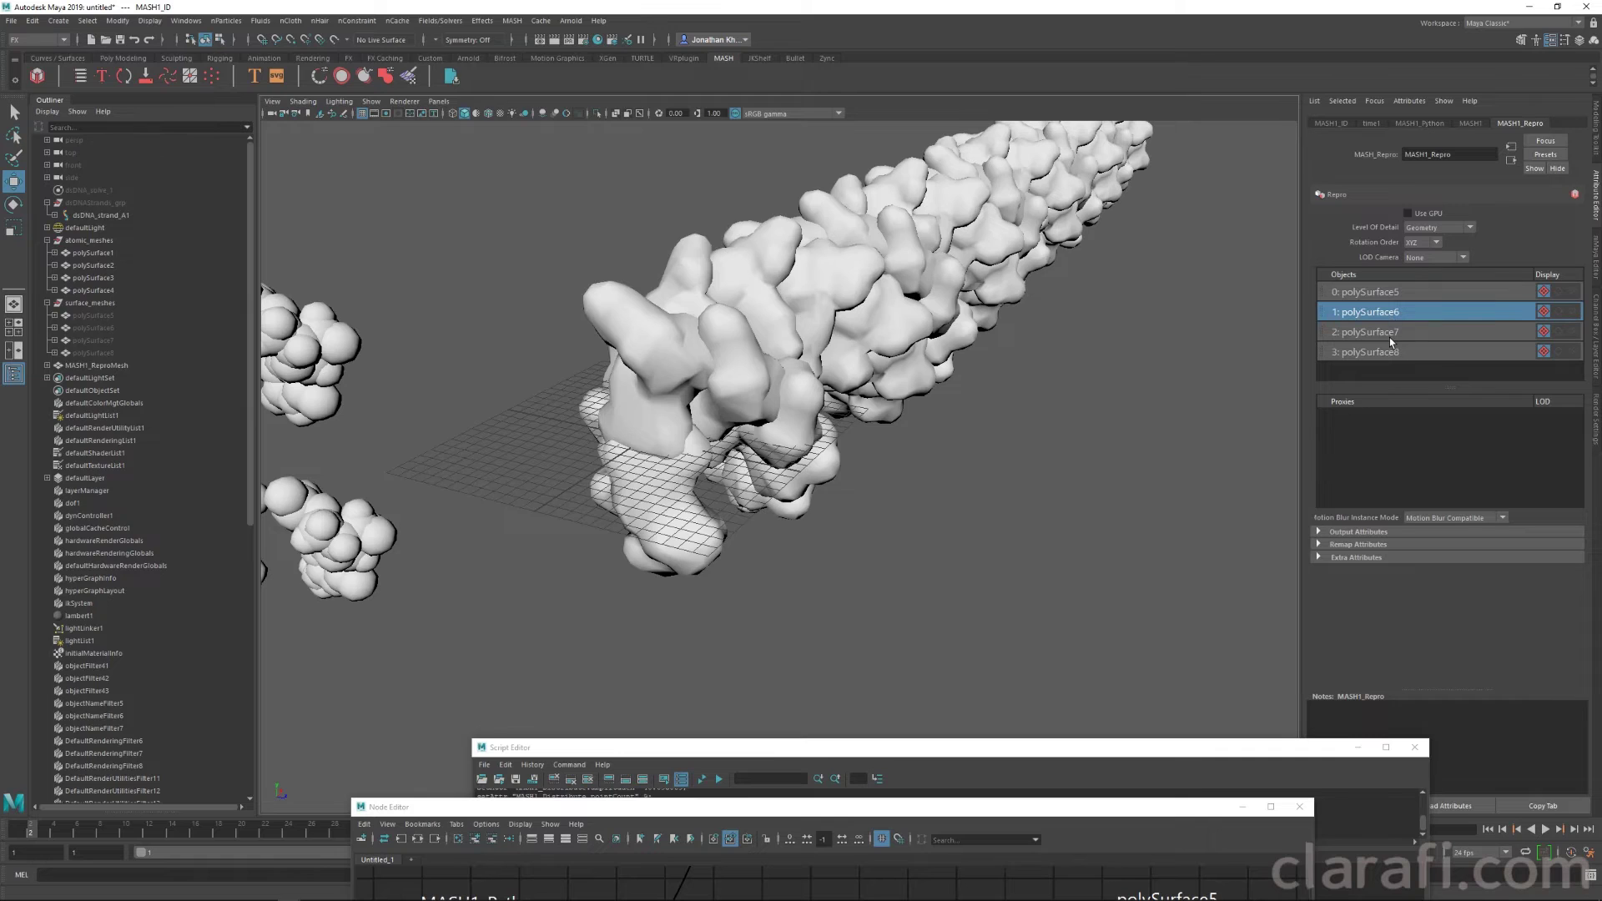
pyautogui.click(1434, 369)
pyautogui.click(1376, 295)
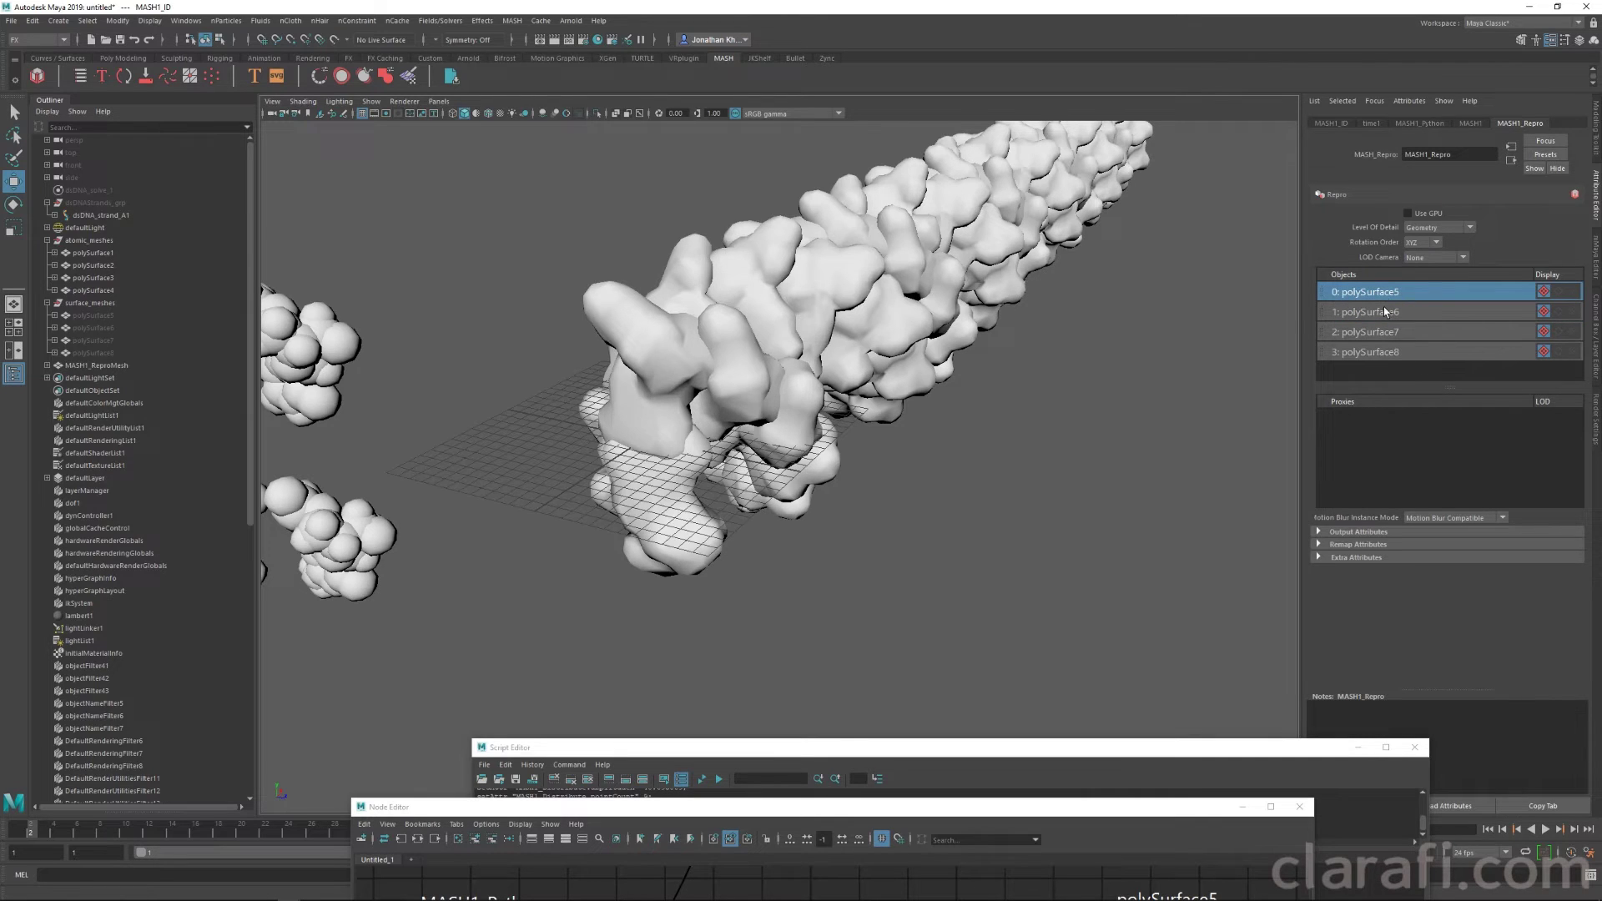
# Step: Move polySurface7 above polySurface6 in MASH1_Repro's object list and compare the strand with the atomic meshes
pyautogui.click(1385, 333)
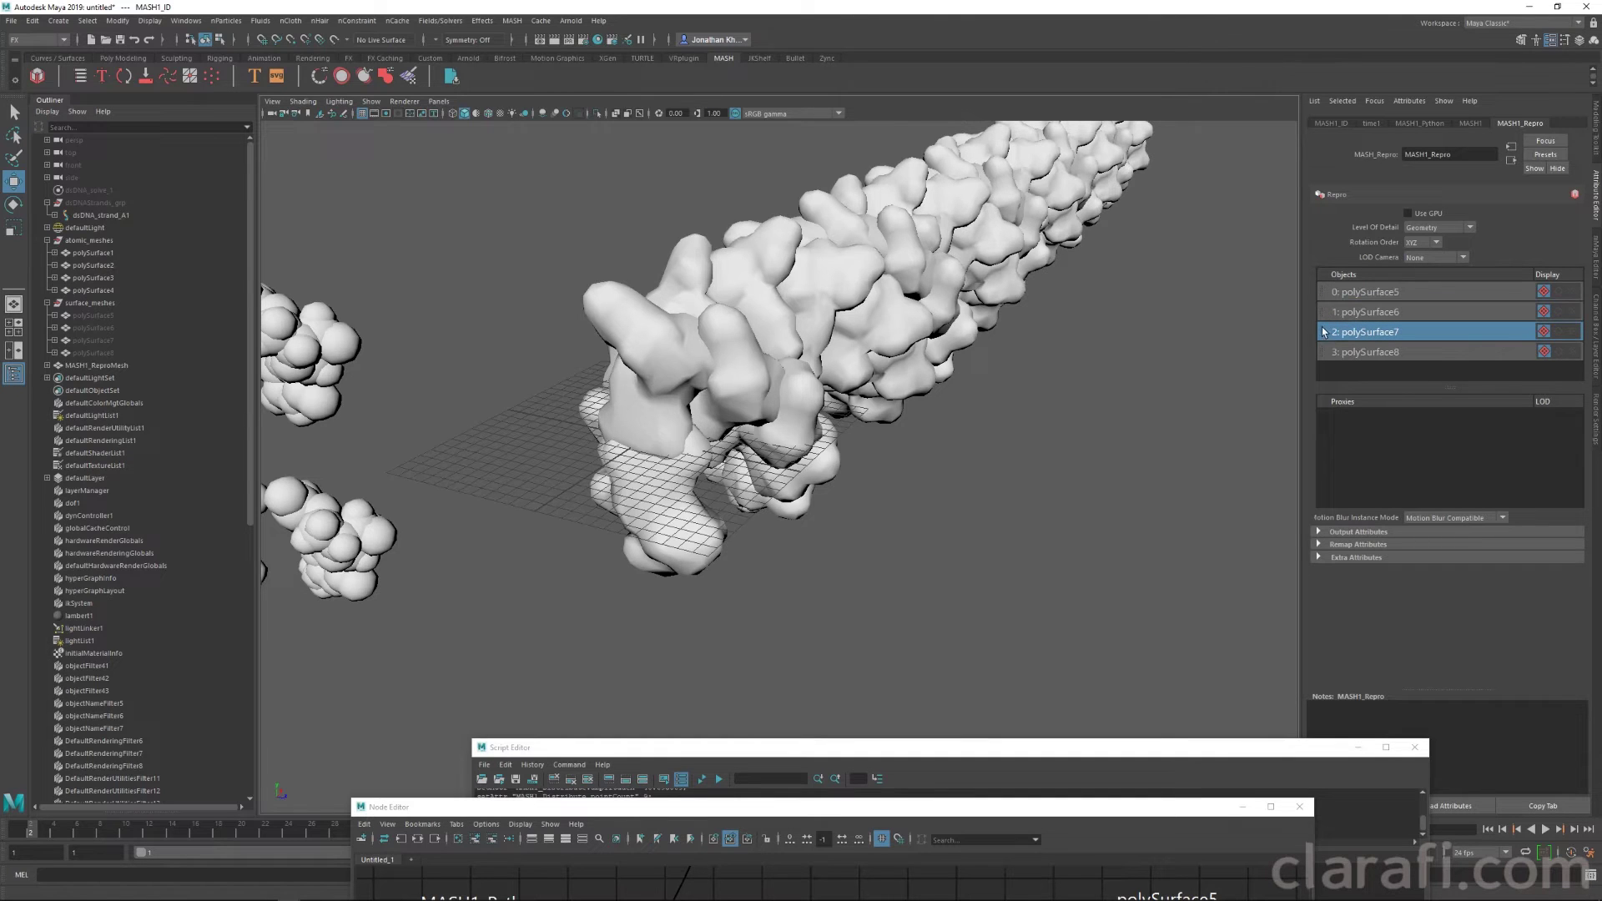
pyautogui.moveTo(1322, 332); pyautogui.dragTo(1338, 317)
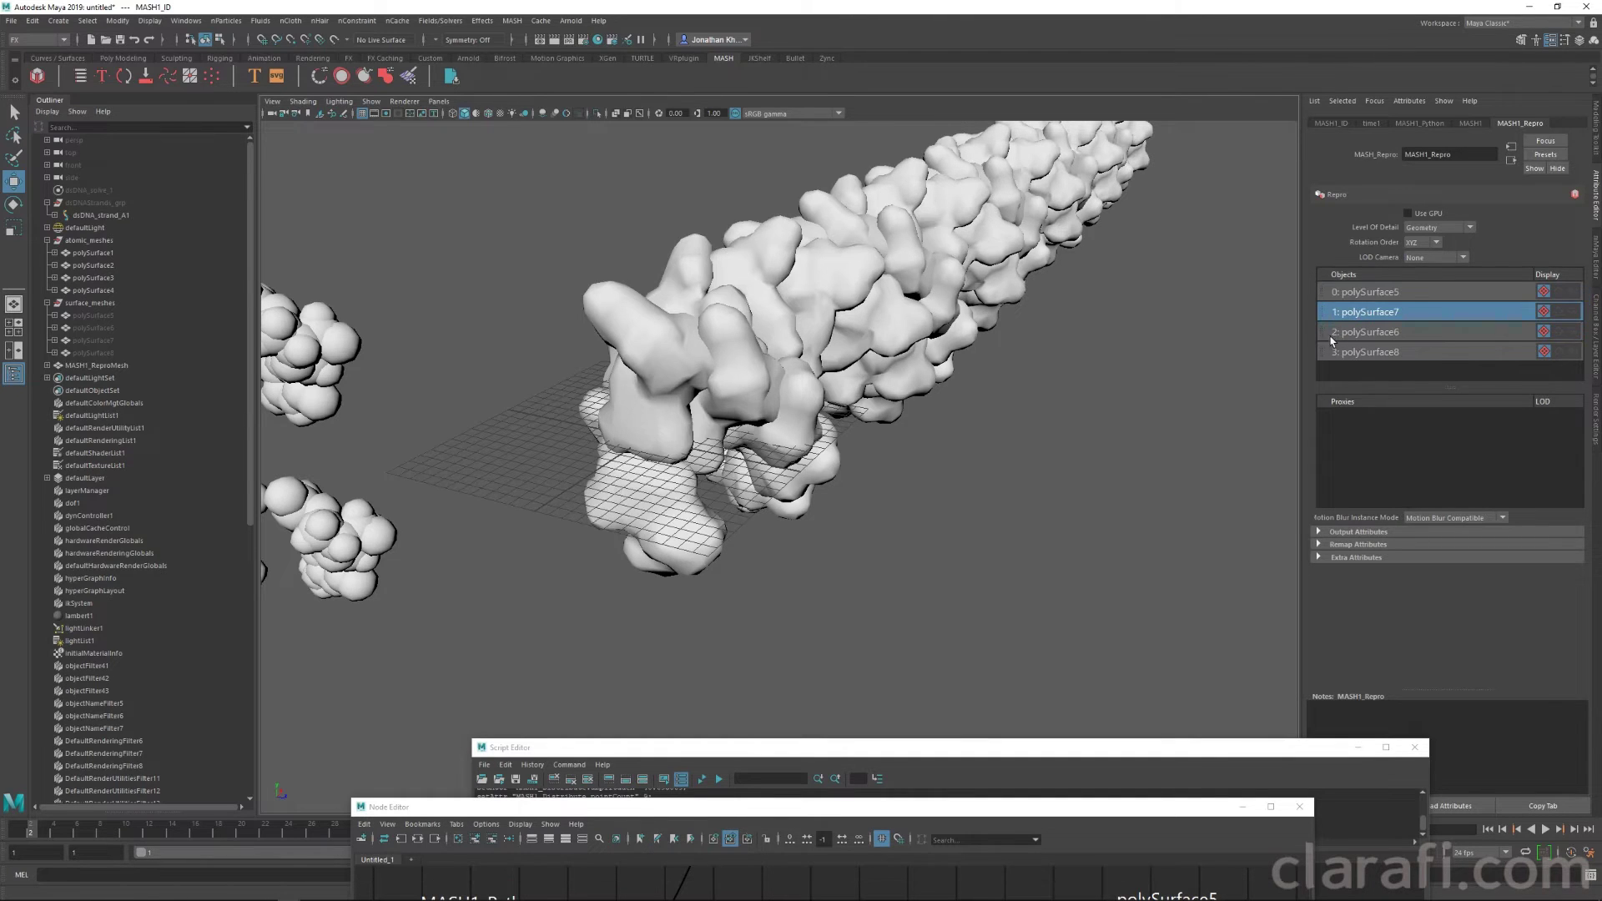
pyautogui.keyDown('alt'); pyautogui.moveTo(649, 452); pyautogui.dragTo(946, 441, button='middle'); pyautogui.keyUp('alt')
pyautogui.scroll(-1, 946, 440)
pyautogui.scroll(-1, 946, 440)
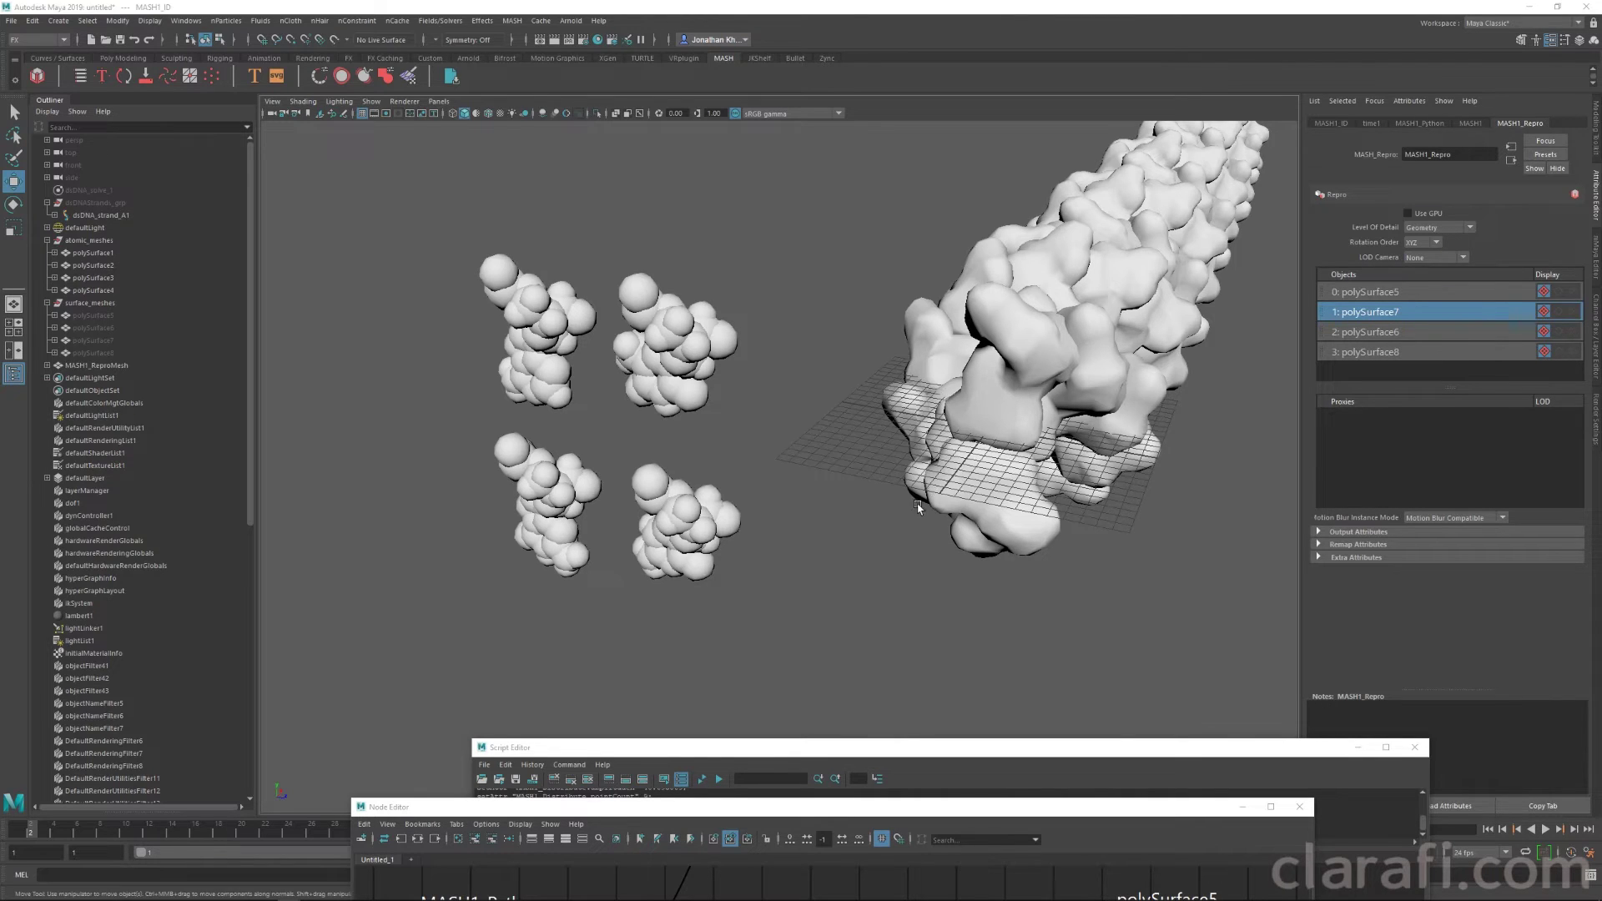
pyautogui.moveTo(908, 750)
pyautogui.mouseDown()
pyautogui.moveTo(912, 716)
pyautogui.moveTo(905, 744)
pyautogui.mouseUp()
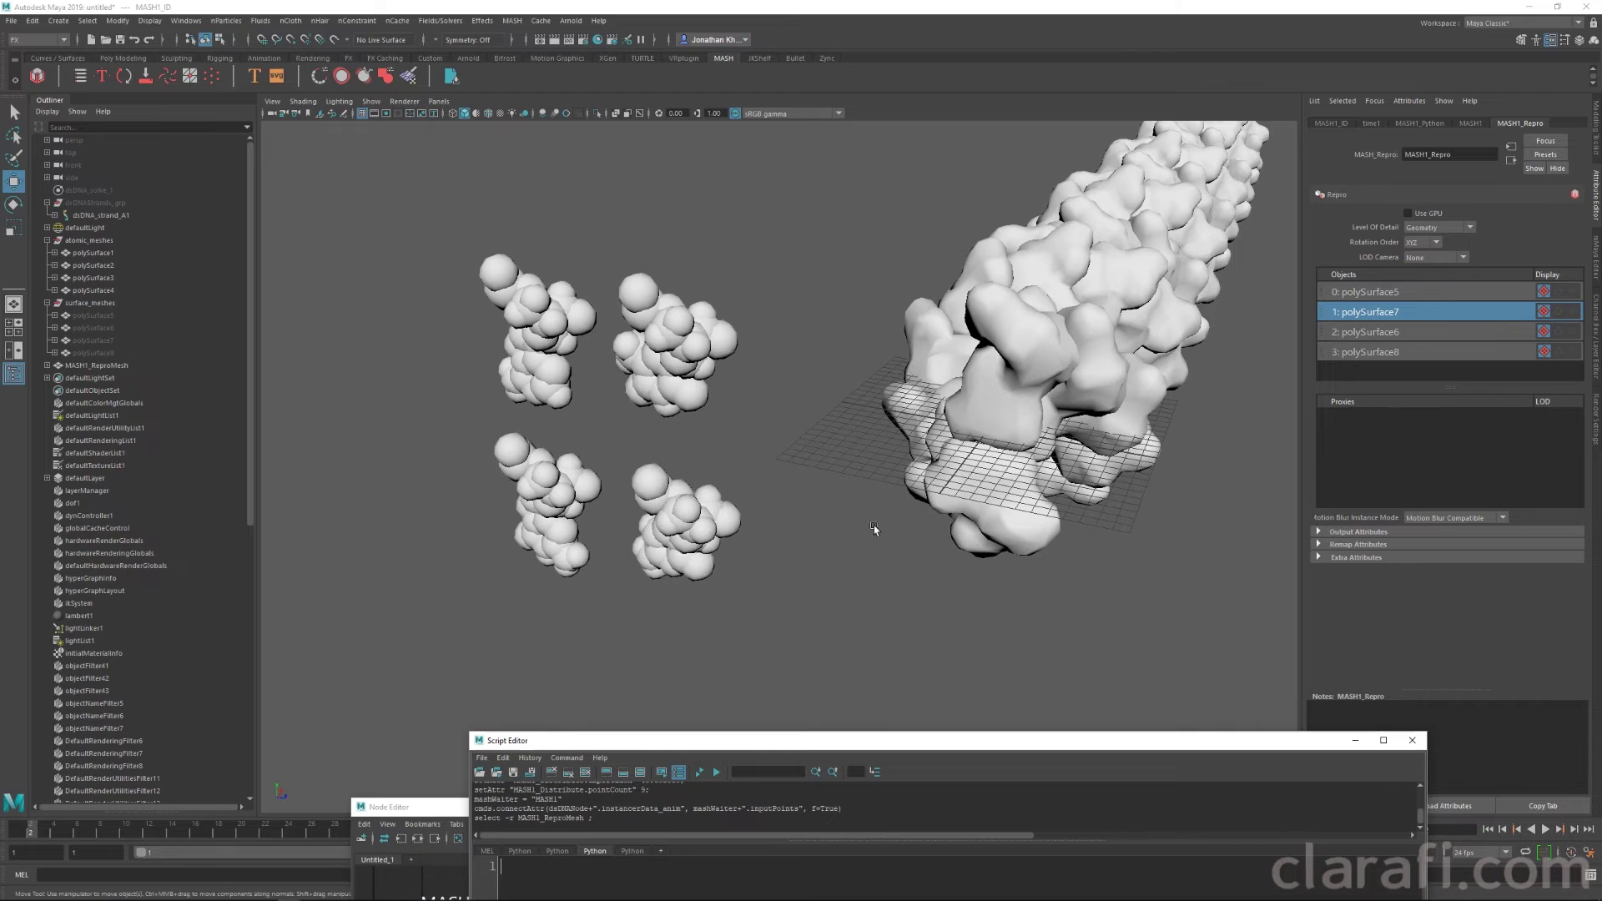
# Step: Examine the instanced DNA surface strand from several angles, selecting and deselecting MASH1_ReproMesh
pyautogui.keyDown('alt'); pyautogui.moveTo(878, 533); pyautogui.dragTo(865, 524); pyautogui.keyUp('alt')
pyautogui.keyDown('alt'); pyautogui.moveTo(1045, 519); pyautogui.dragTo(961, 394); pyautogui.keyUp('alt')
pyautogui.click(987, 508)
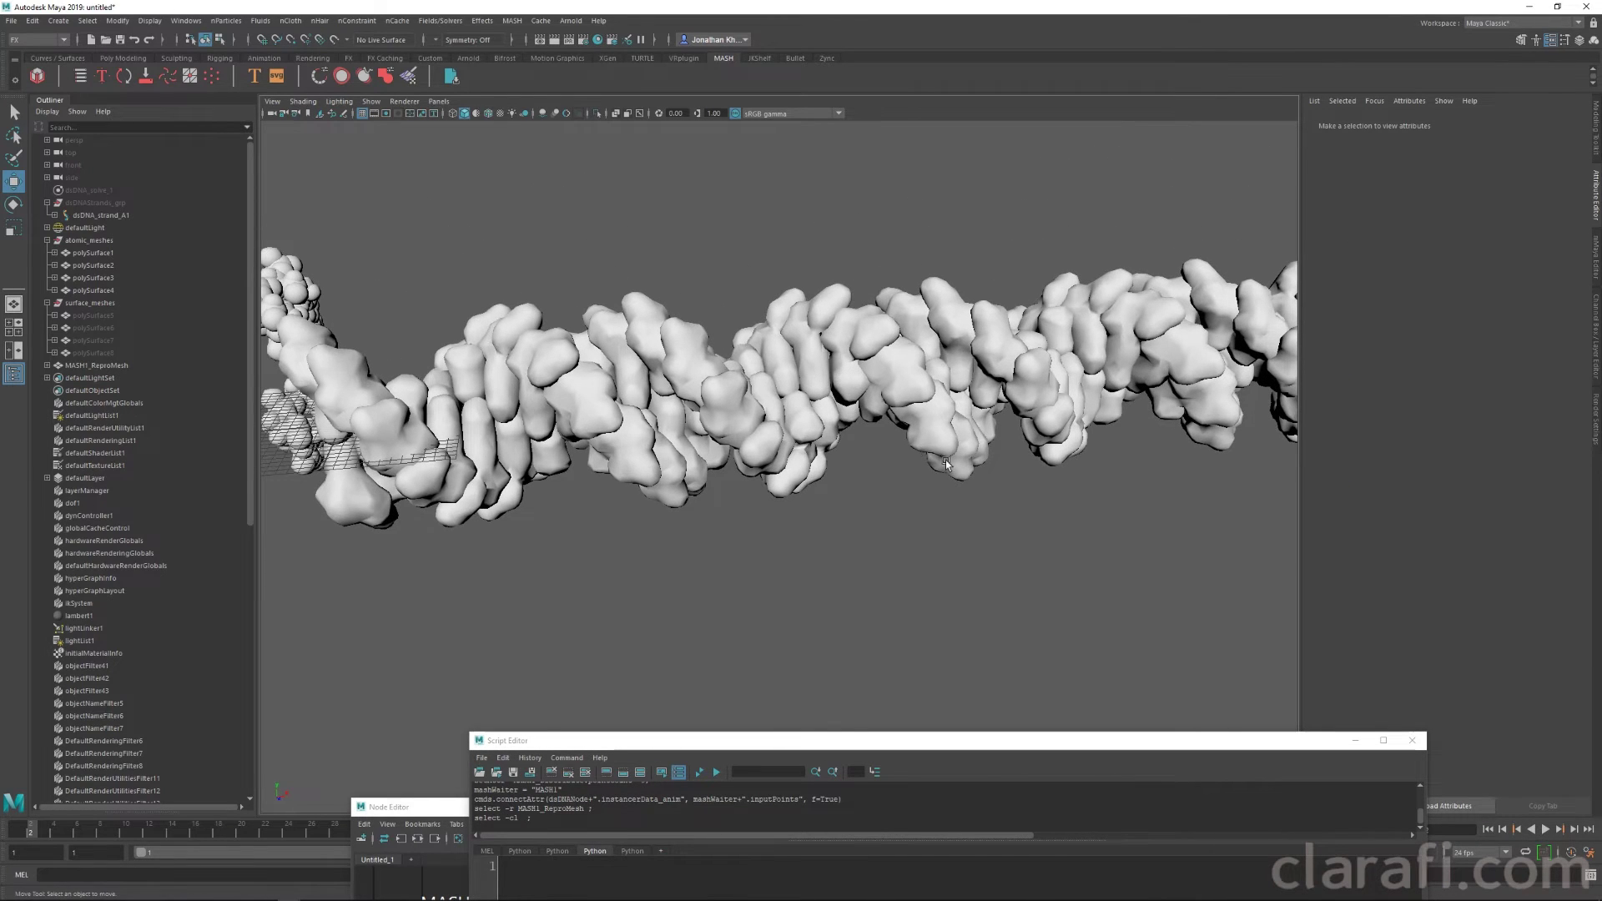
pyautogui.keyDown('alt'); pyautogui.moveTo(748, 498); pyautogui.dragTo(826, 494); pyautogui.keyUp('alt')
pyautogui.click(724, 395)
pyautogui.click(1051, 465)
pyautogui.click(805, 422)
pyautogui.click(975, 495)
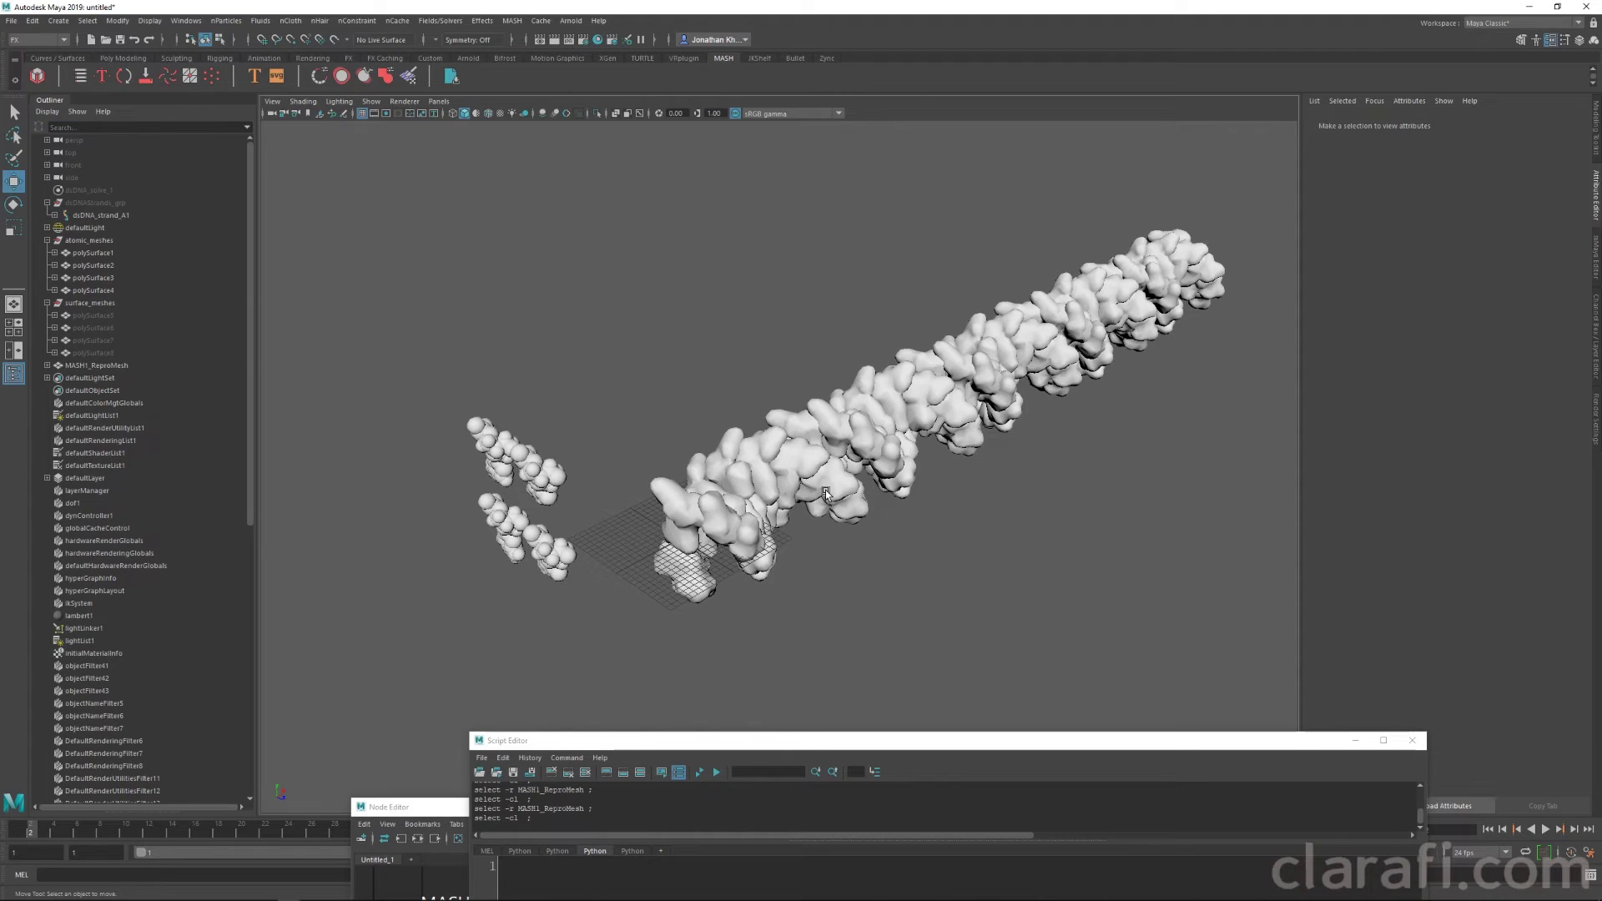
pyautogui.keyDown('alt'); pyautogui.moveTo(824, 457); pyautogui.dragTo(892, 501, button='right'); pyautogui.keyUp('alt')
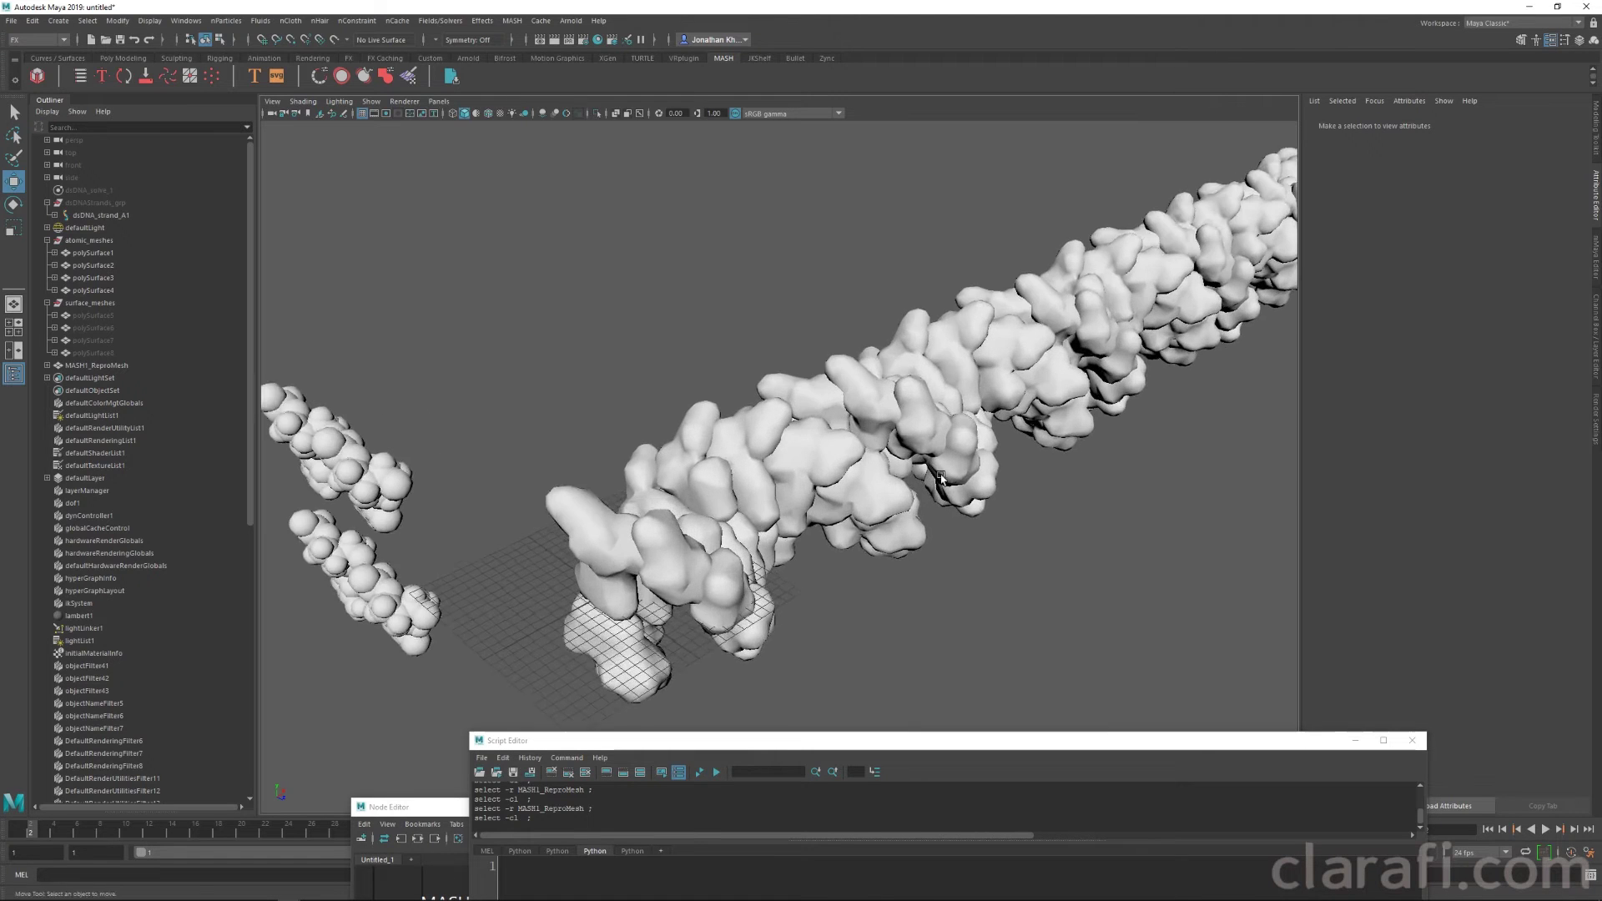
pyautogui.moveTo(893, 500)
pyautogui.keyDown('alt'); pyautogui.mouseDown()
pyautogui.moveTo(965, 547)
pyautogui.moveTo(889, 505)
pyautogui.mouseUp(); pyautogui.keyUp('alt')
pyautogui.click(692, 410)
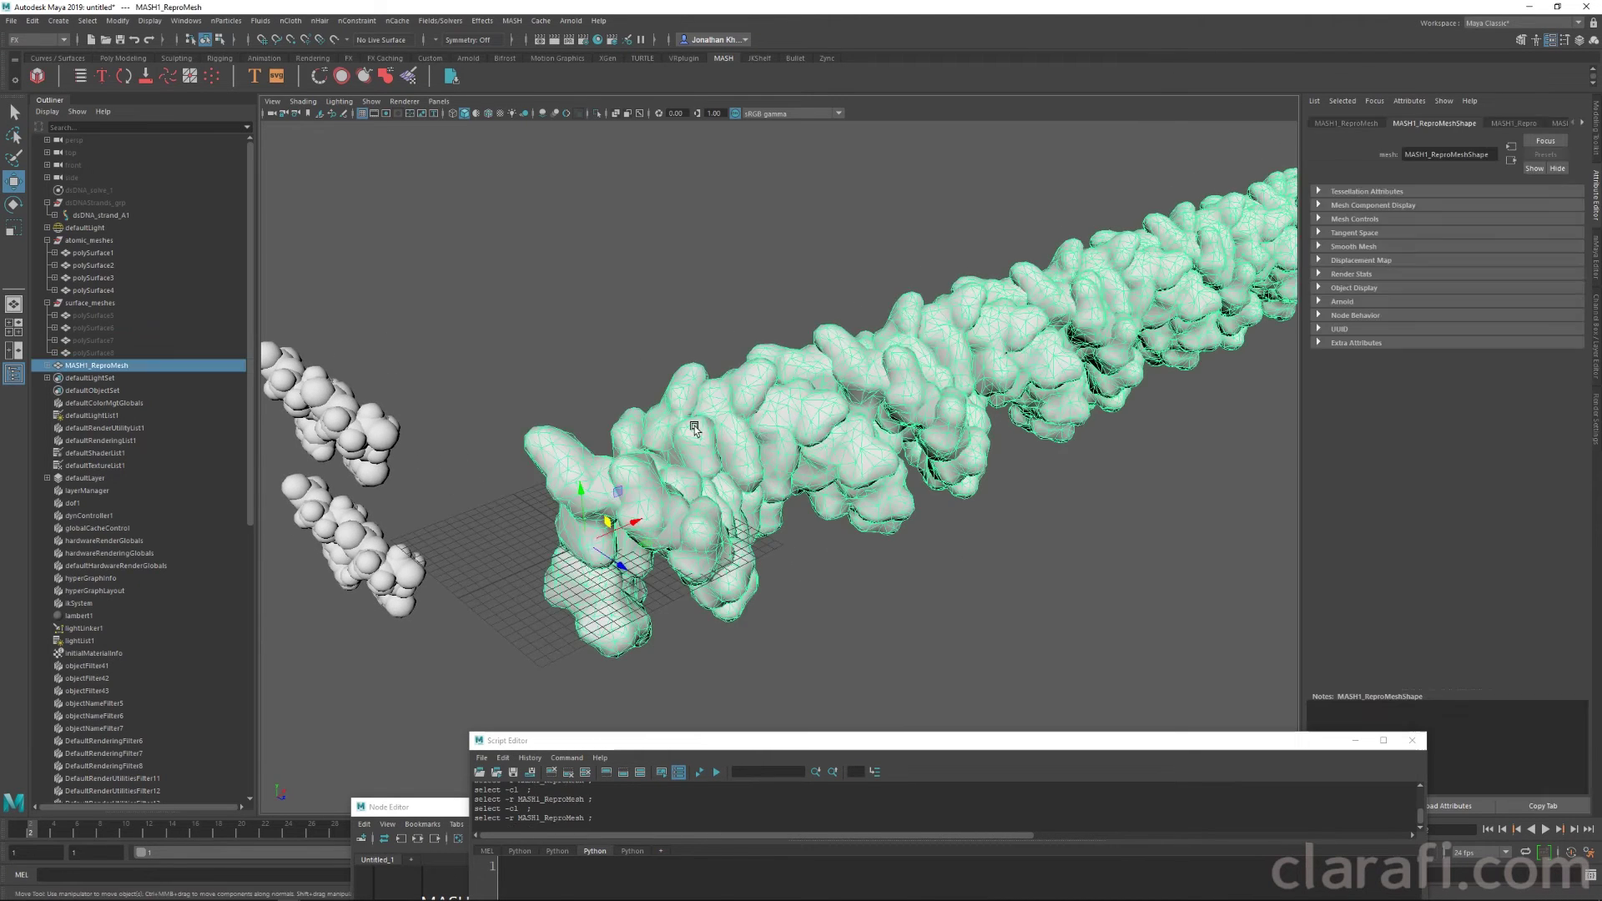
pyautogui.keyDown('alt'); pyautogui.moveTo(883, 429); pyautogui.dragTo(693, 450, button='right'); pyautogui.keyUp('alt')
pyautogui.click(943, 538)
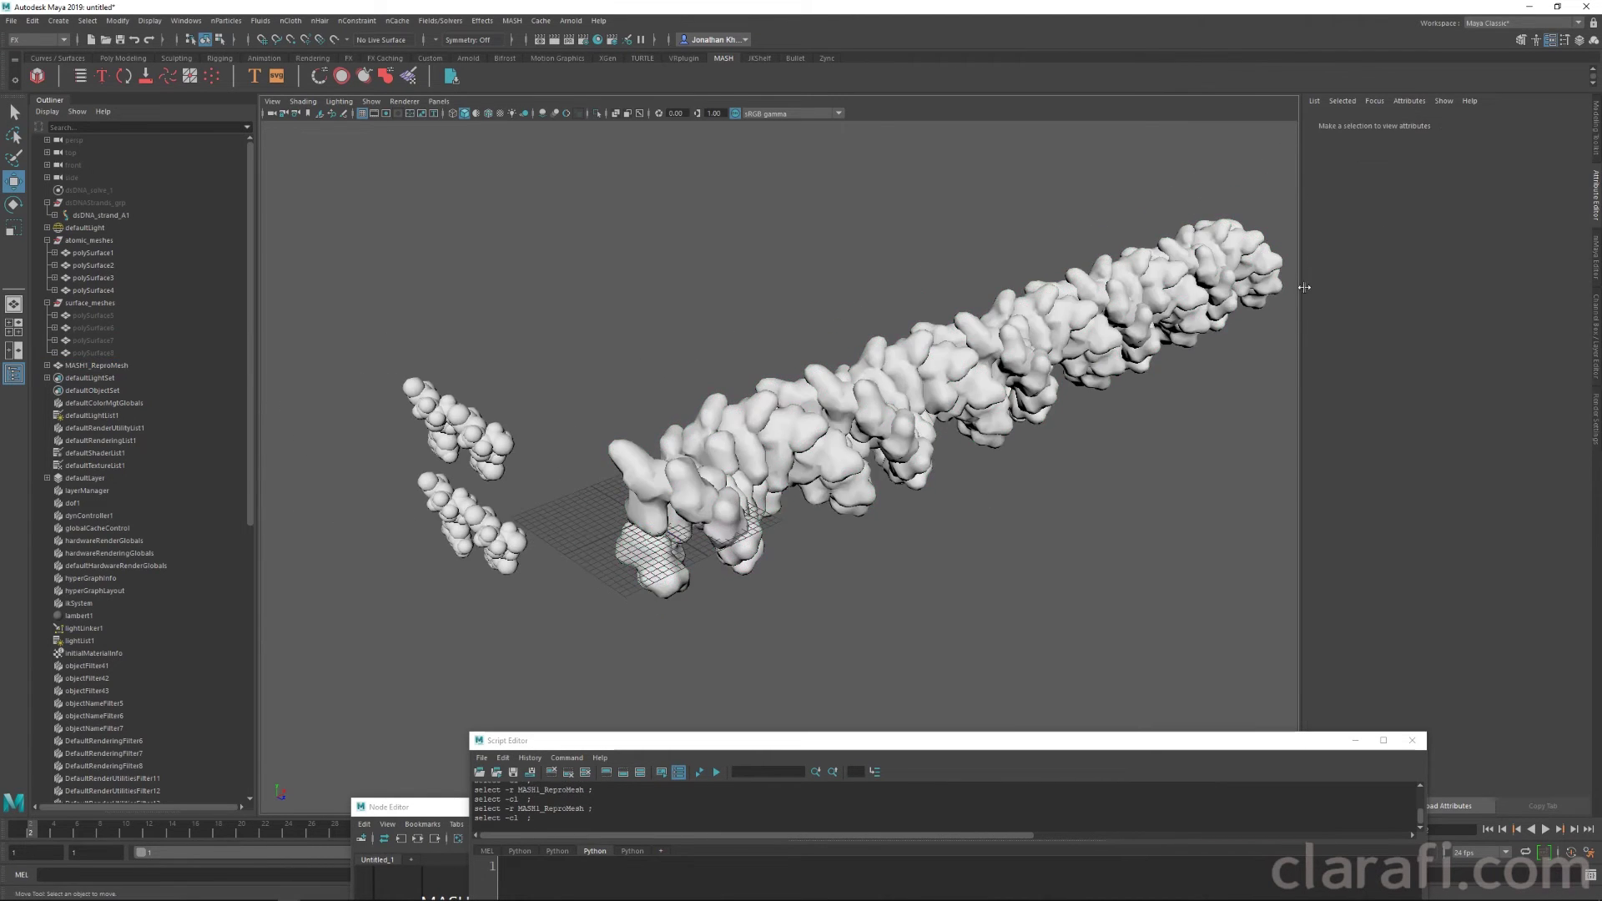
# Step: Show the colour sets of dsDNA_strand_A1 in the mMaya editor and read the note on texturing custom shaders
pyautogui.click(1597, 265)
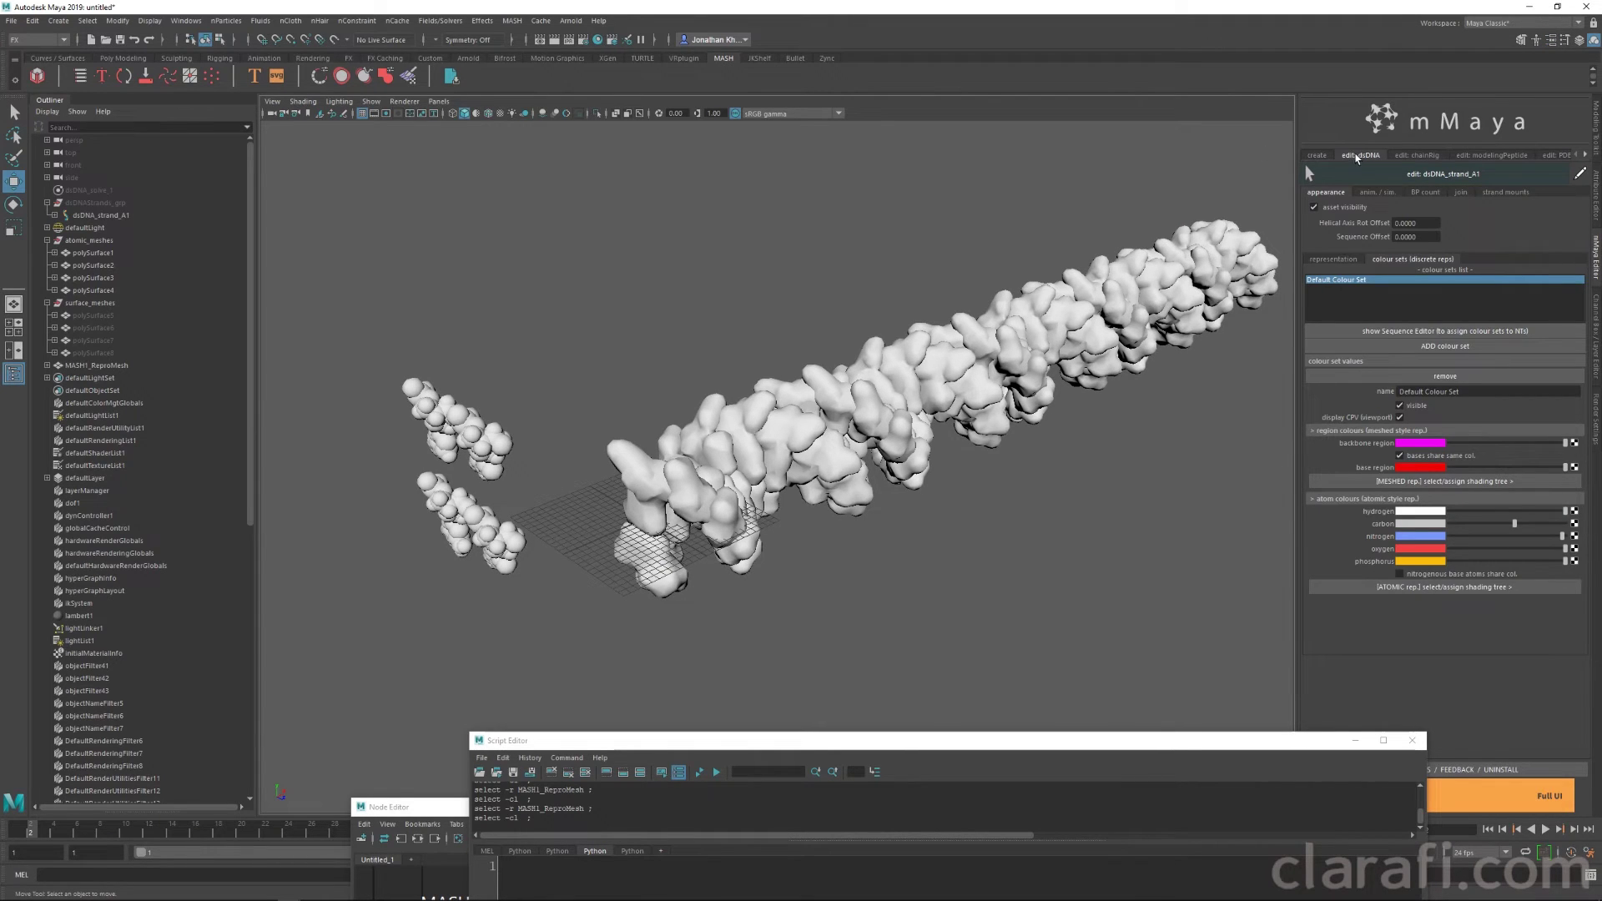
pyautogui.click(1332, 260)
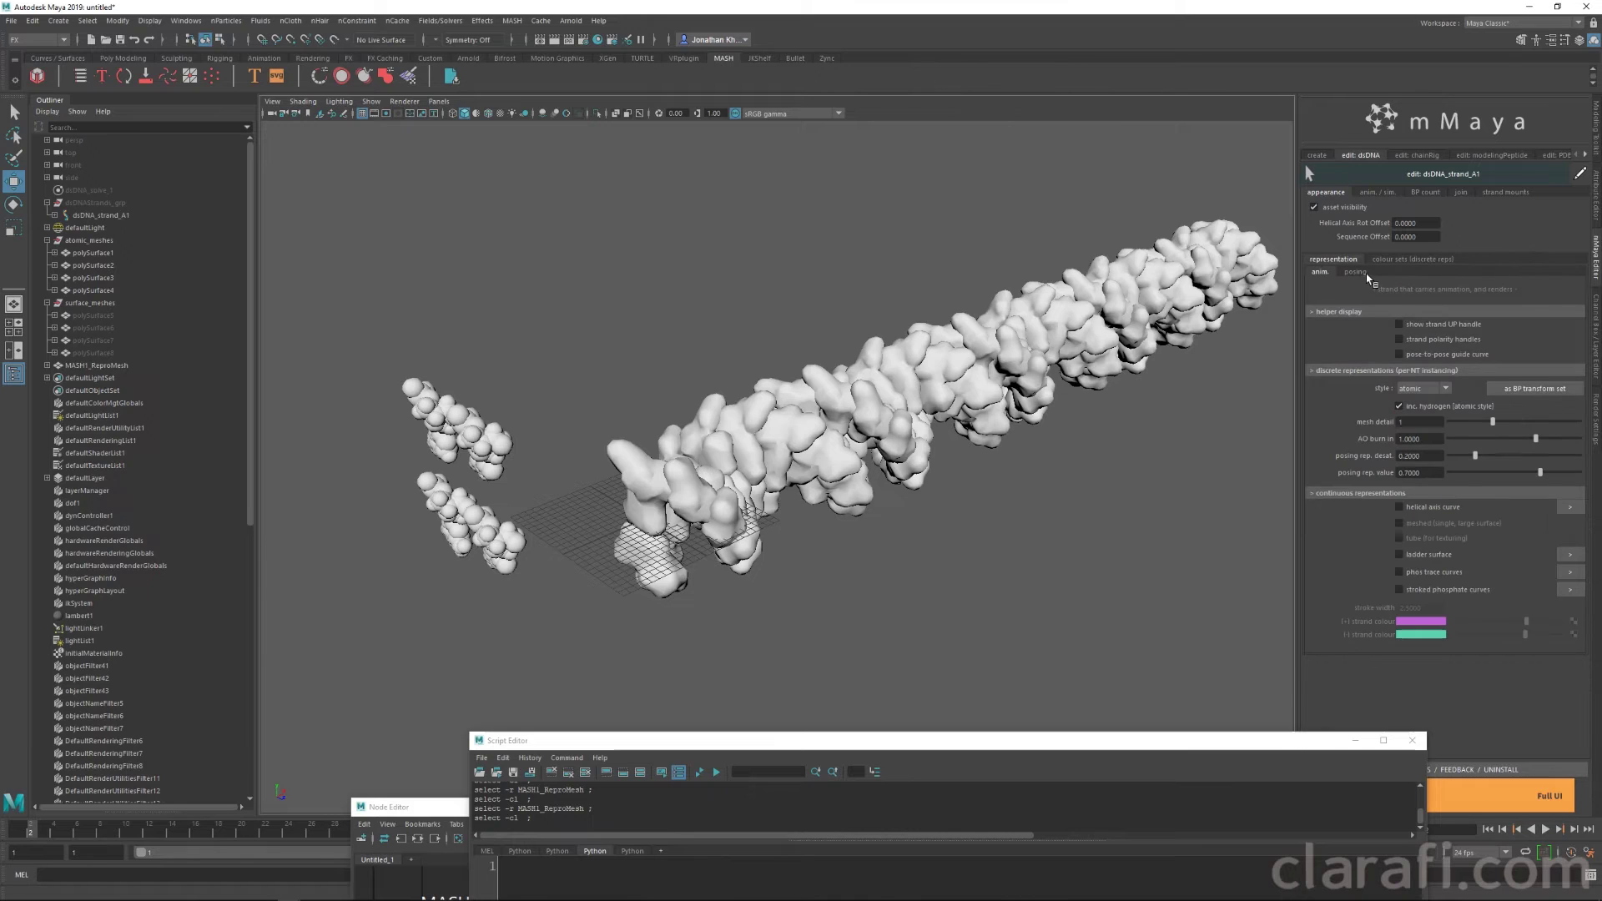
pyautogui.click(1389, 259)
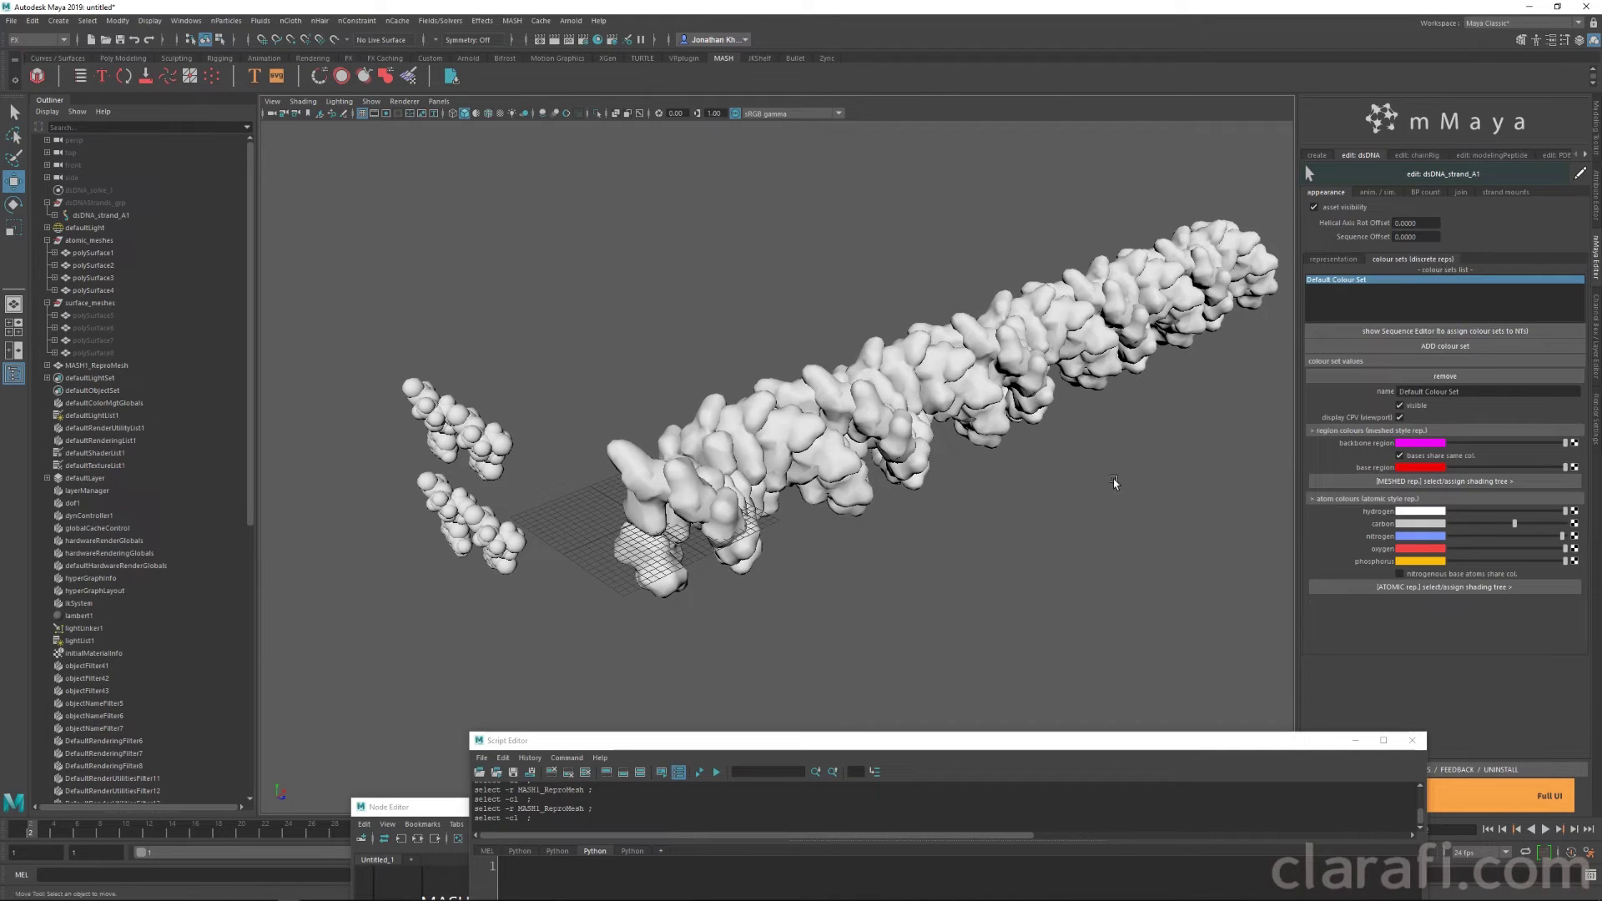
pyautogui.click(1363, 482)
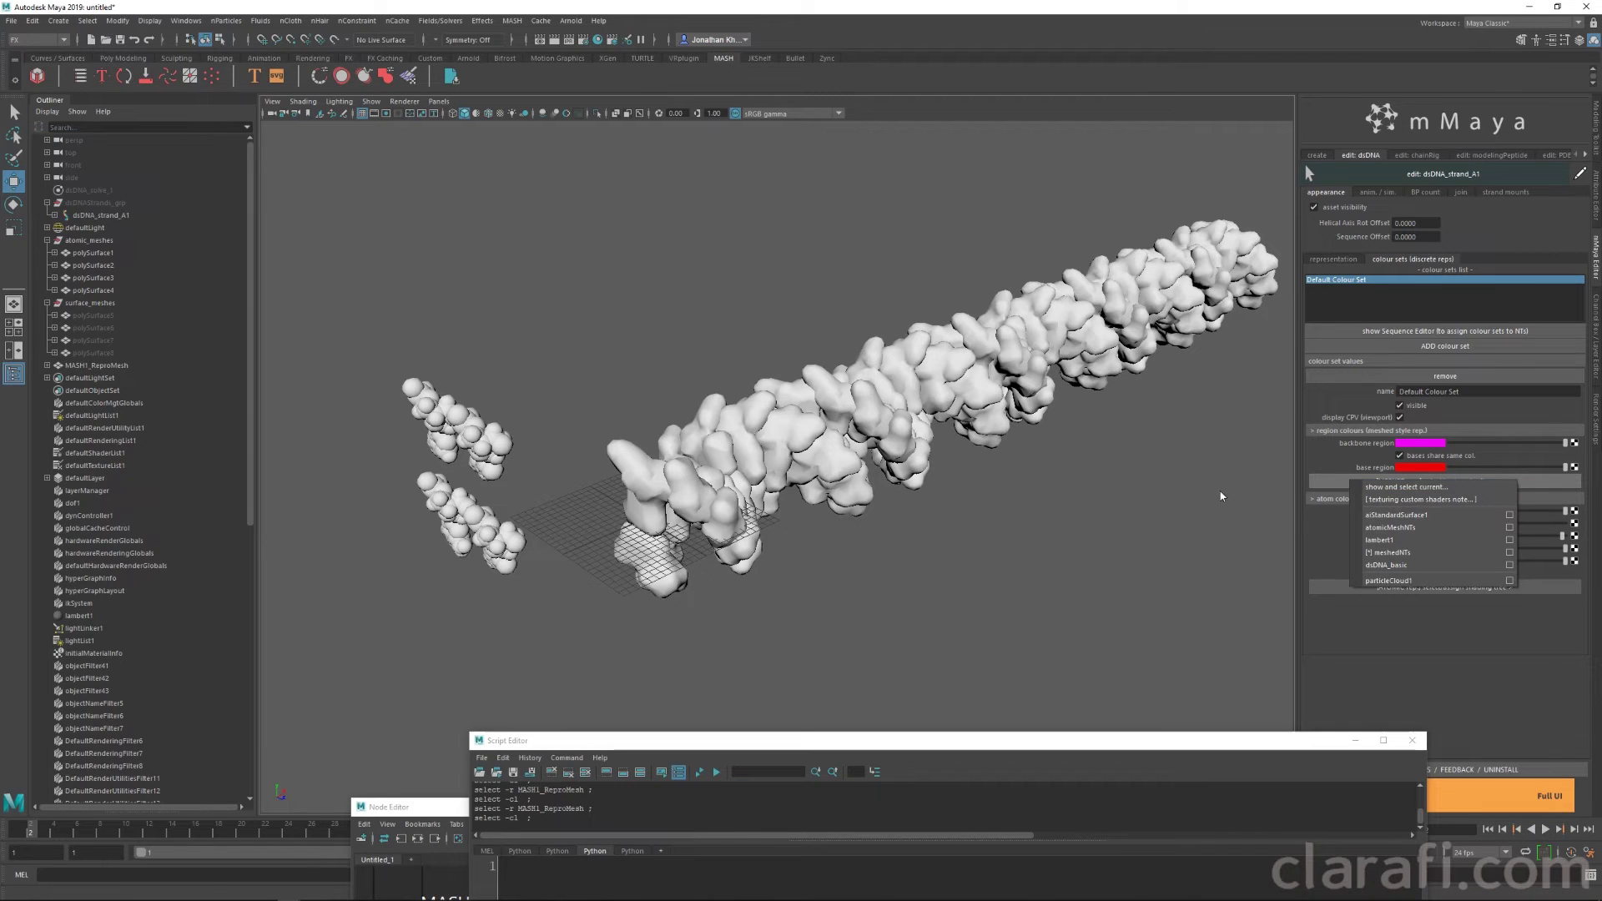
pyautogui.click(1426, 500)
pyautogui.moveTo(742, 324); pyautogui.dragTo(709, 243)
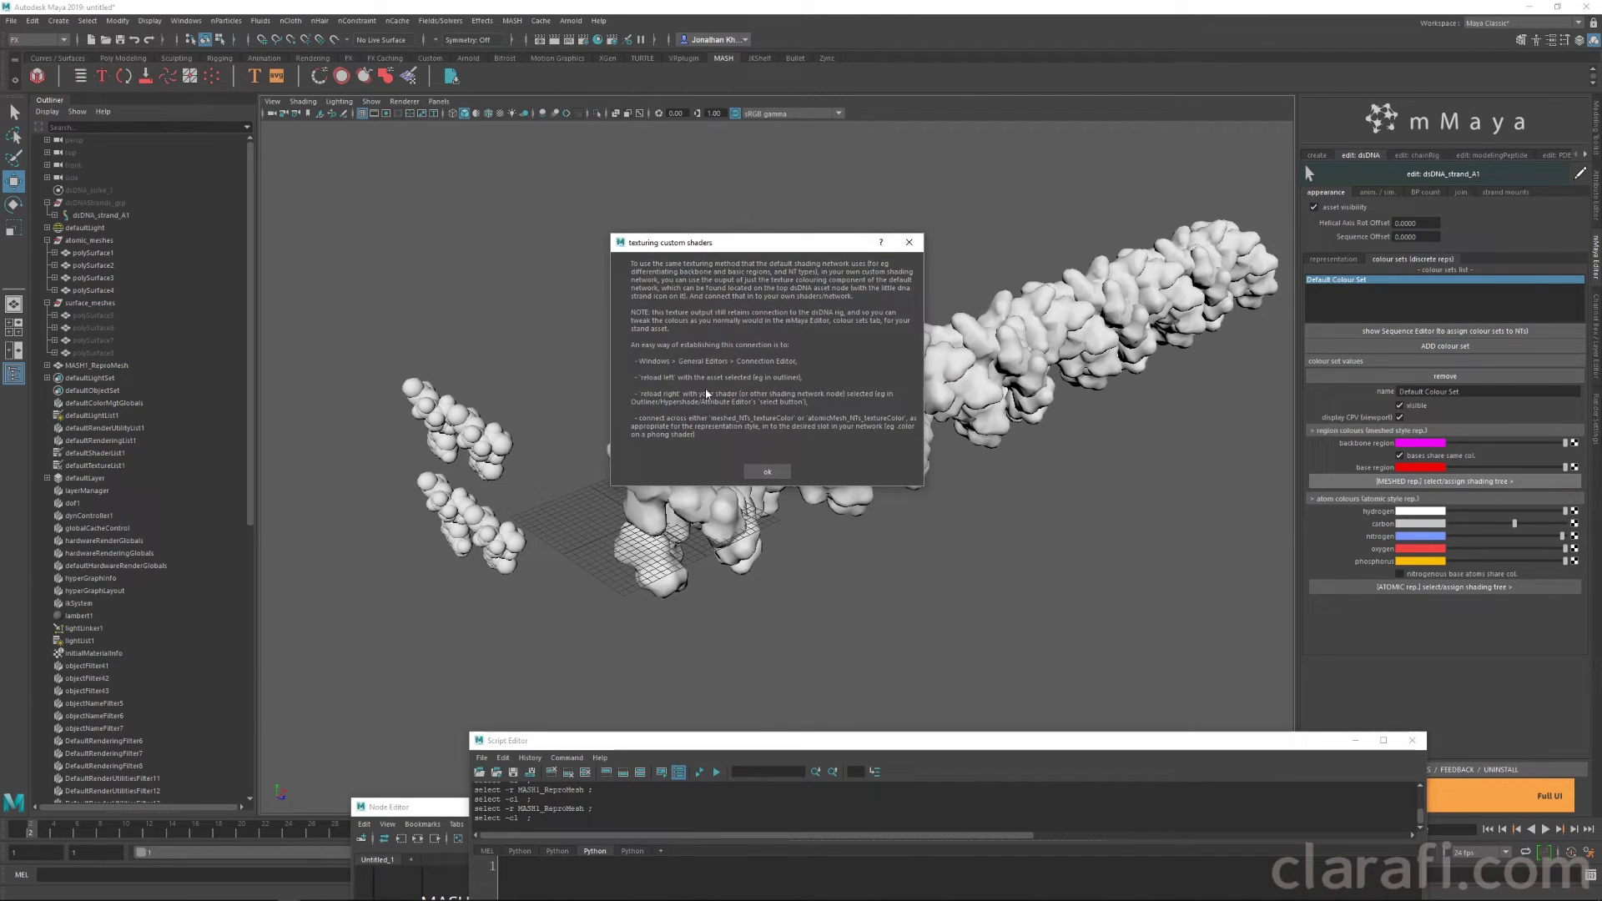
pyautogui.click(765, 473)
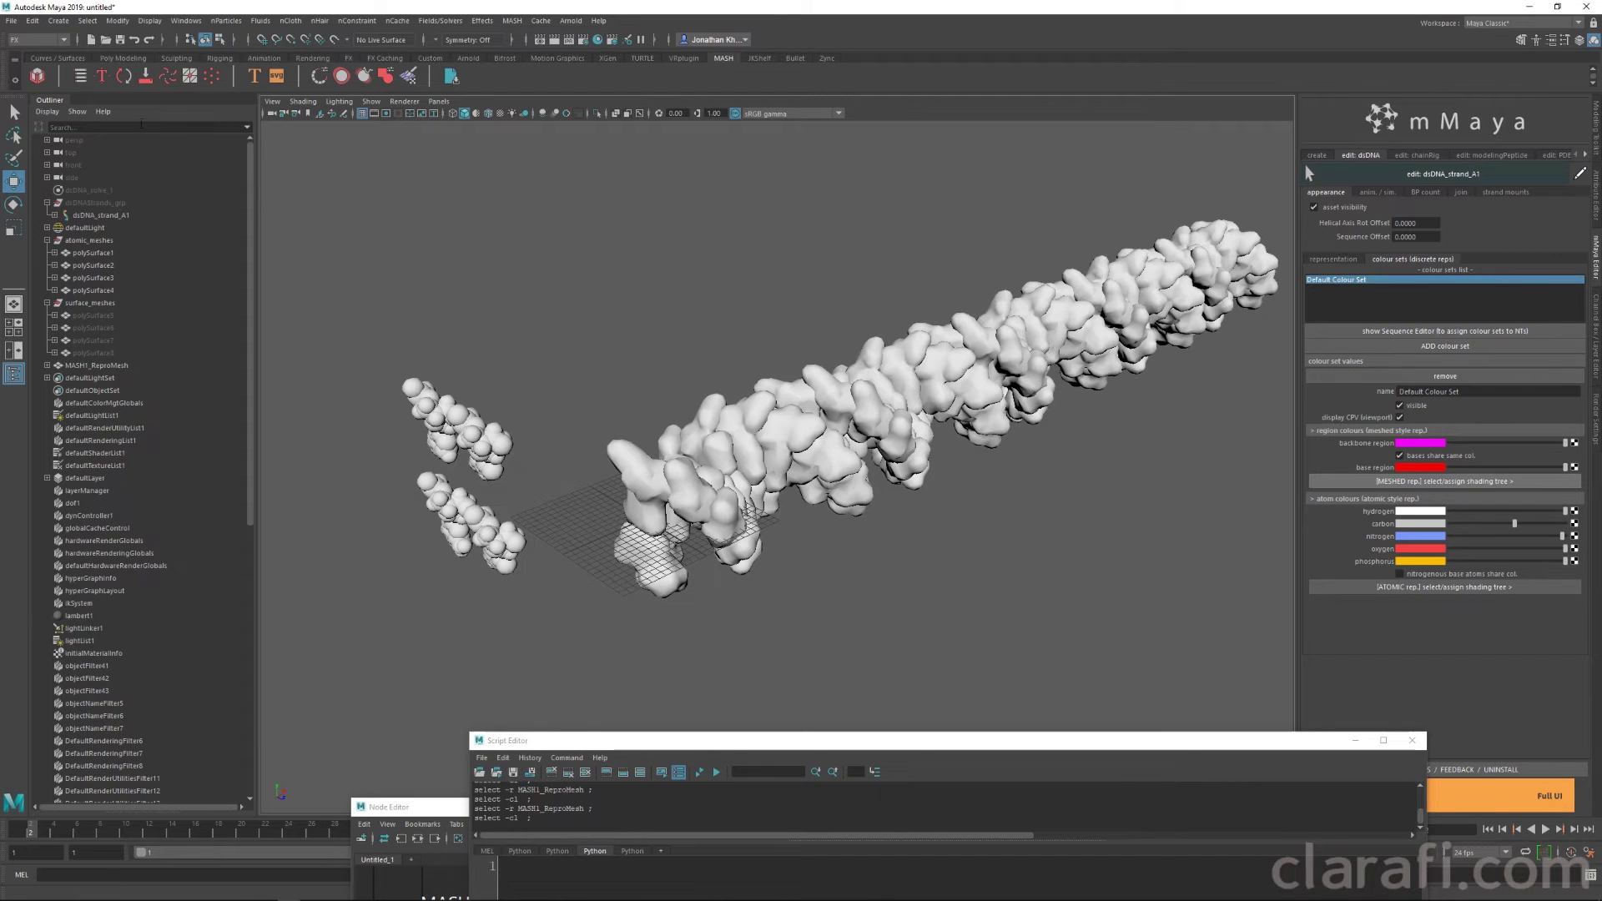
# Step: Load dsDNA_strand_A1 as the source and aiStandardSurface1 as the target in the Connection Editor
pyautogui.click(186, 20)
pyautogui.moveTo(219, 79)
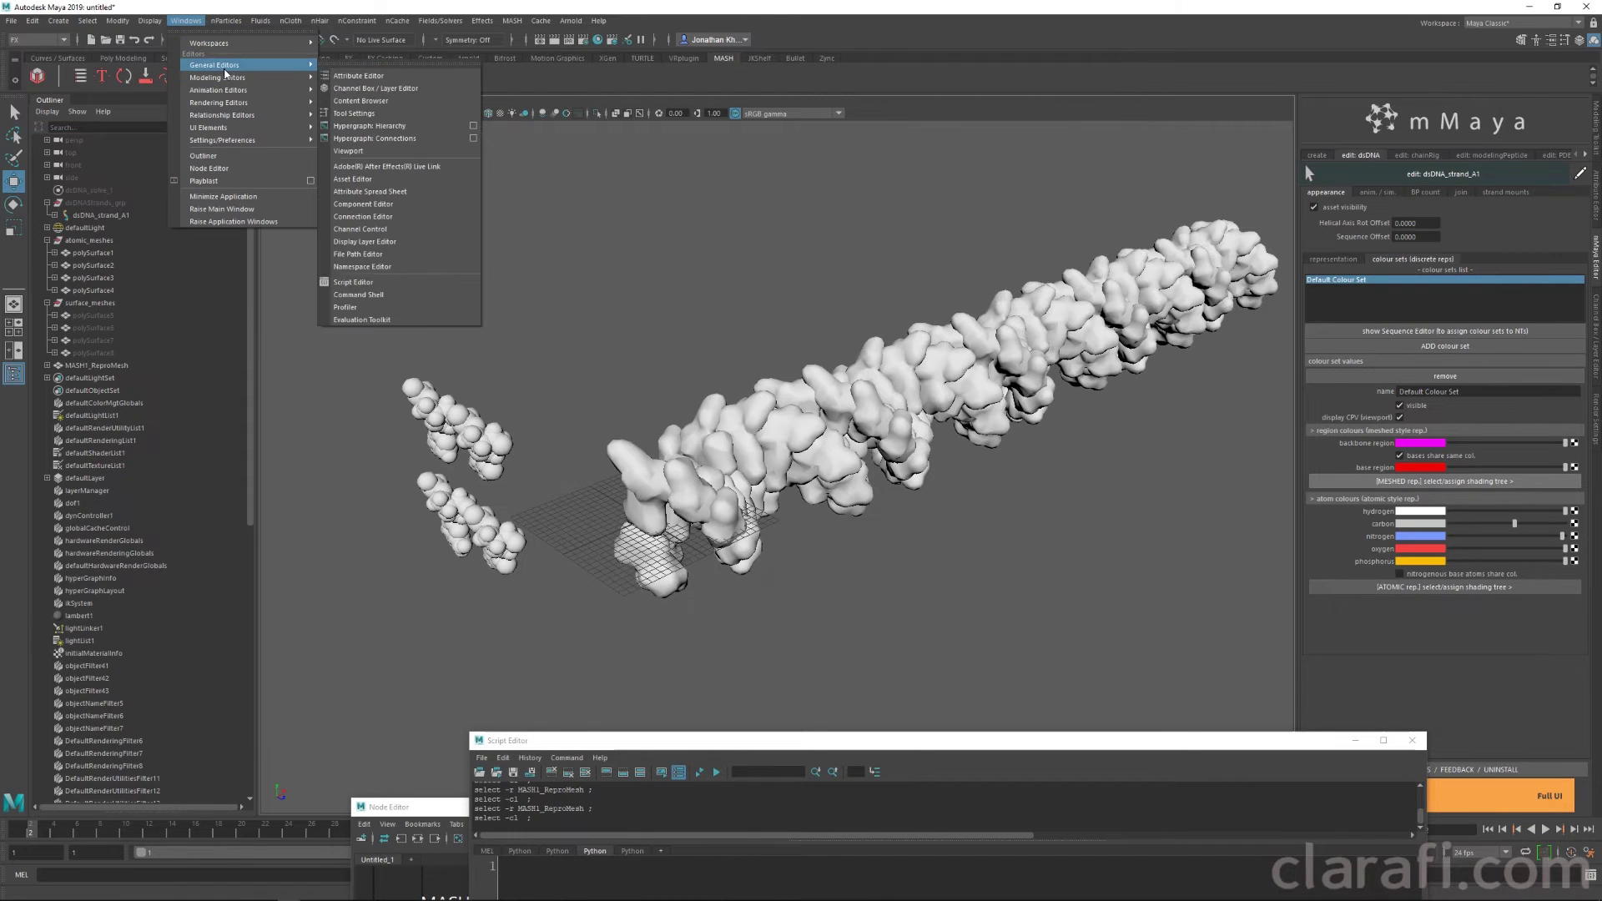
pyautogui.click(364, 217)
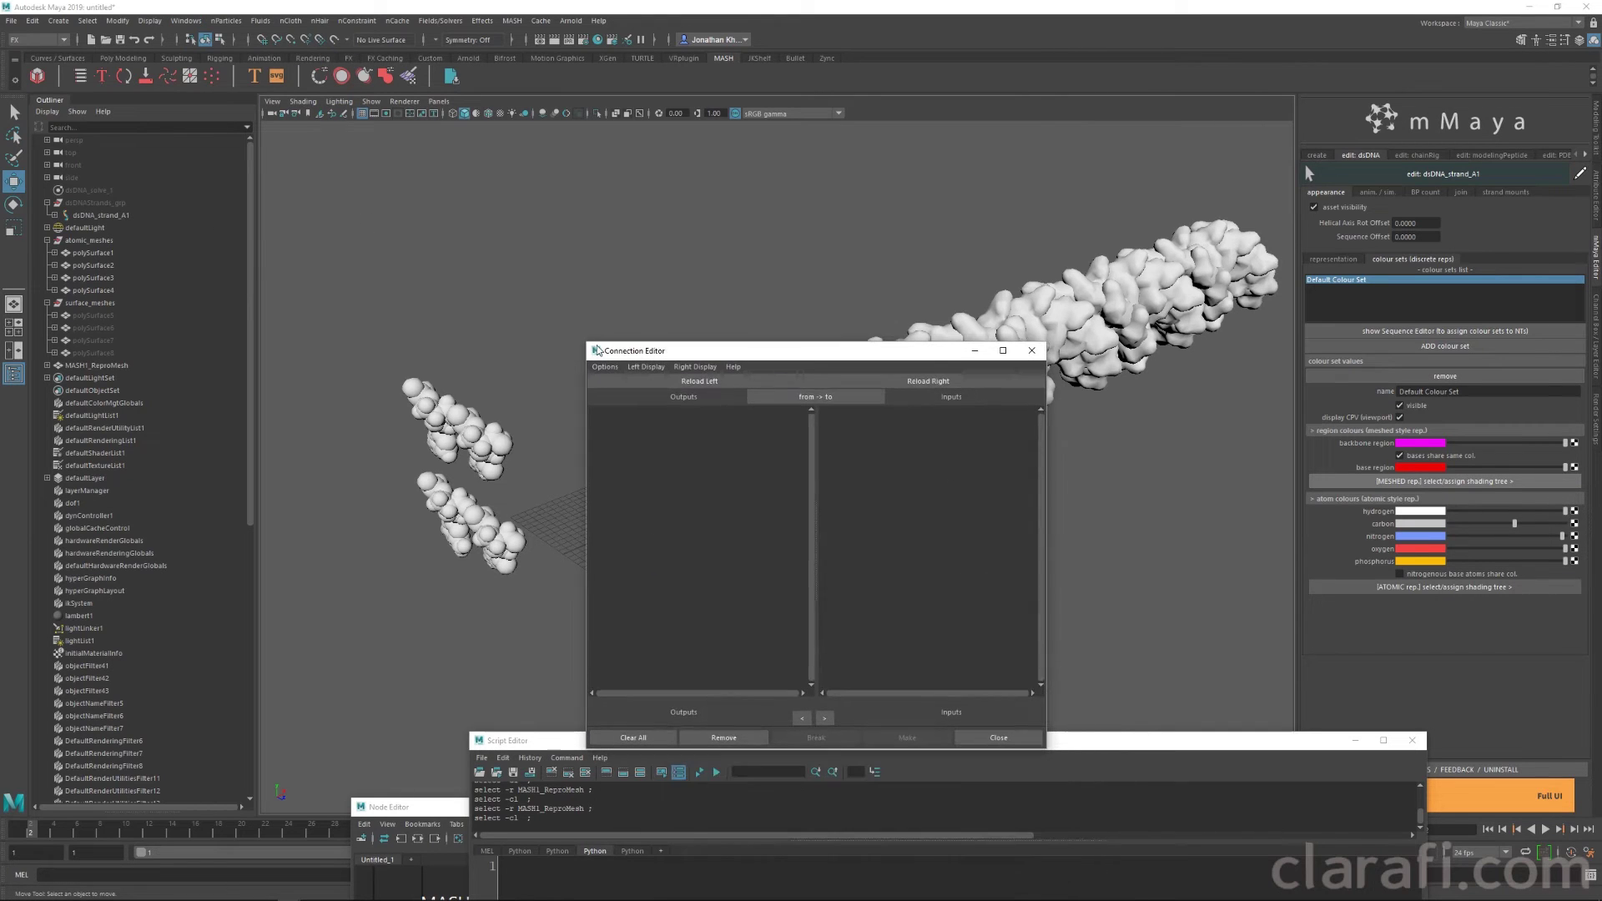
pyautogui.click(105, 215)
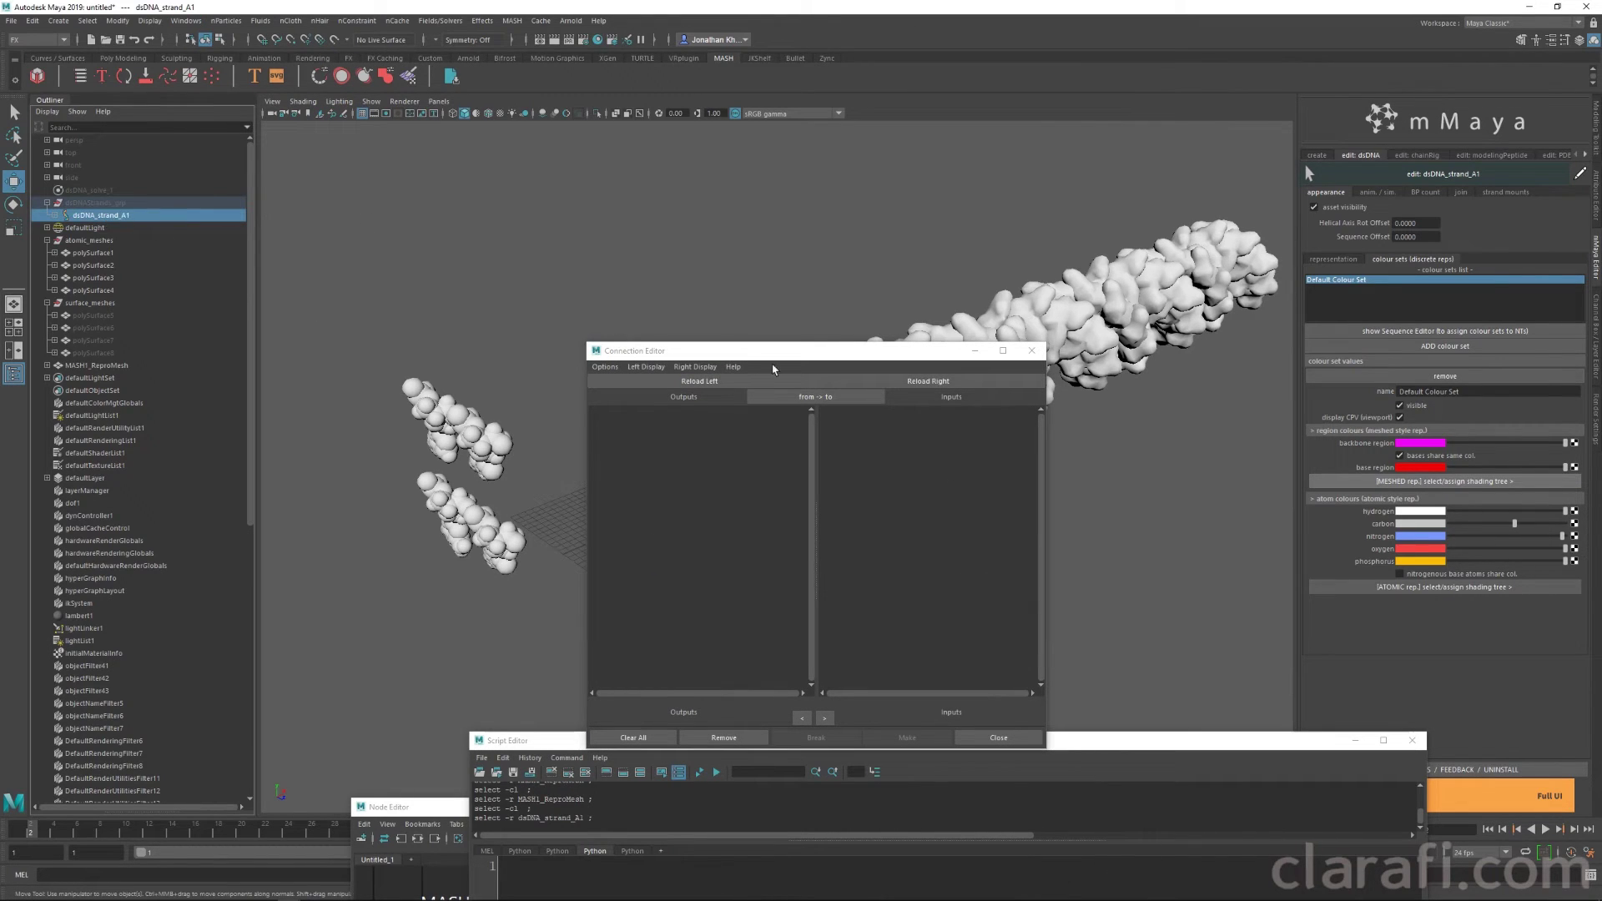
pyautogui.click(683, 384)
pyautogui.scroll(-10, 125, 517)
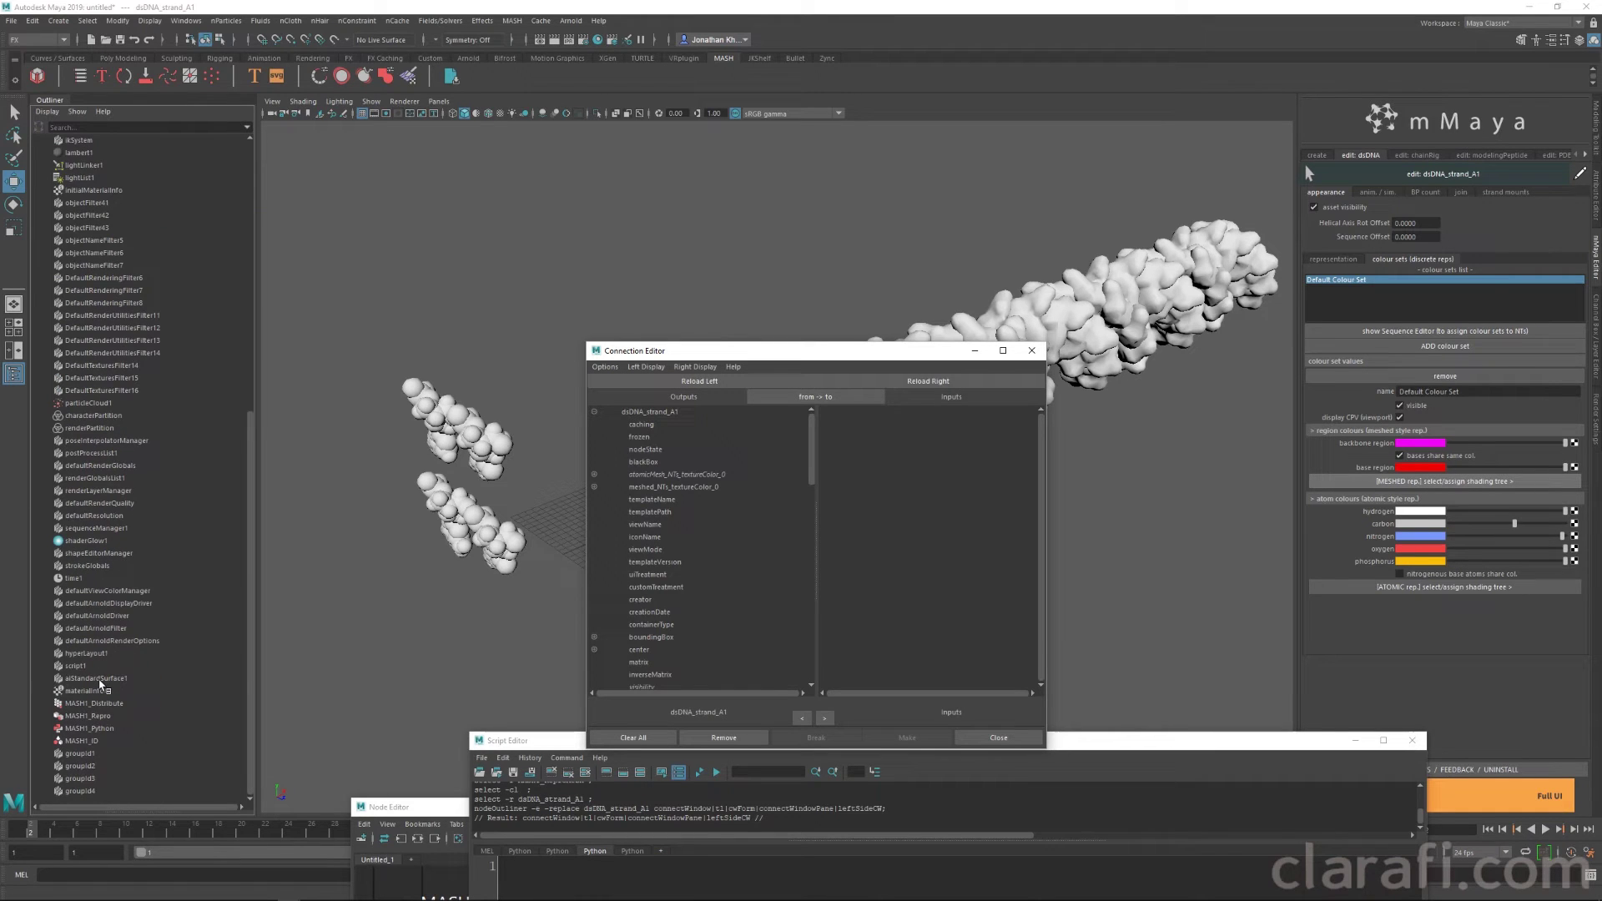
pyautogui.click(73, 679)
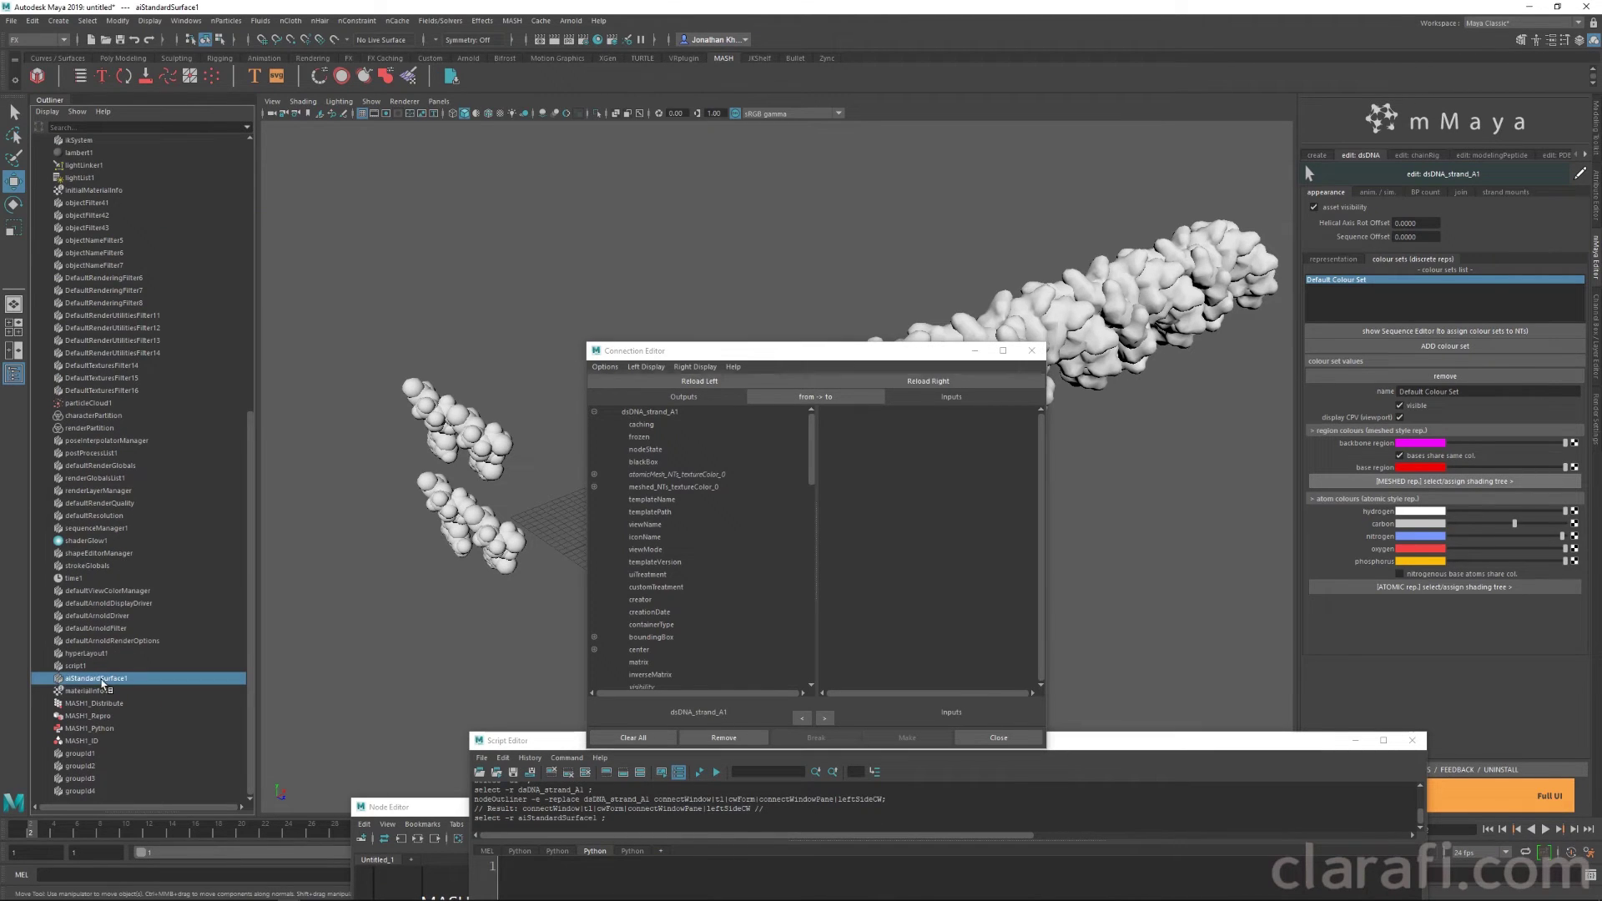
pyautogui.click(914, 386)
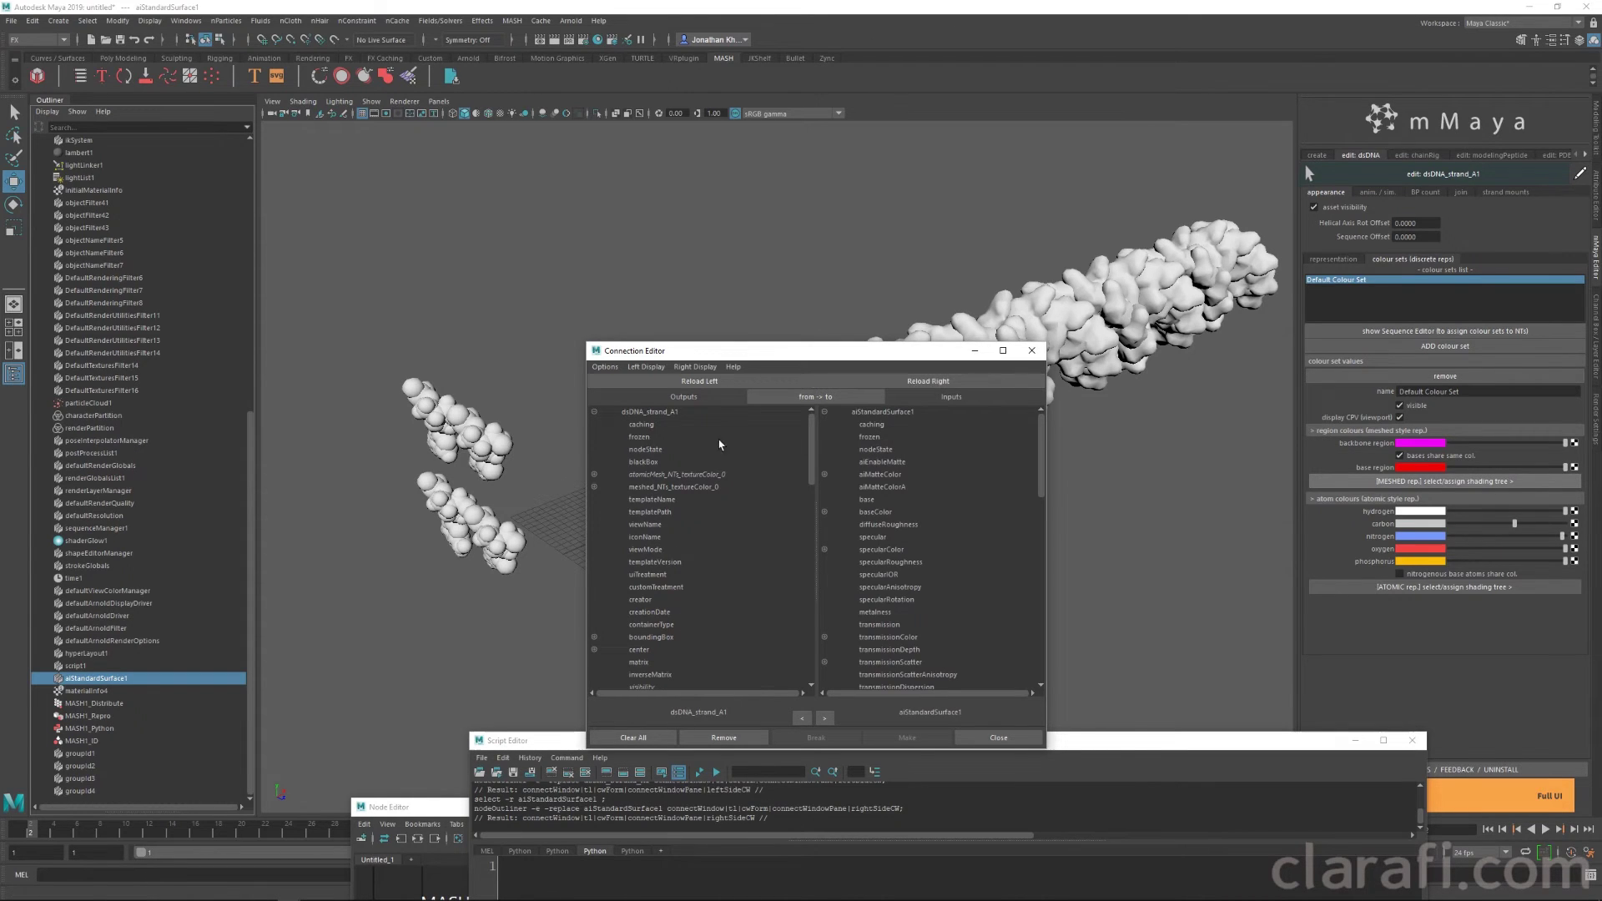
# Step: Connect the strand's meshed_NTs_textureColor_0 output to the baseColor of aiStandardSurface1 and turn on textured display in the viewport
pyautogui.moveTo(763, 355); pyautogui.dragTo(587, 213)
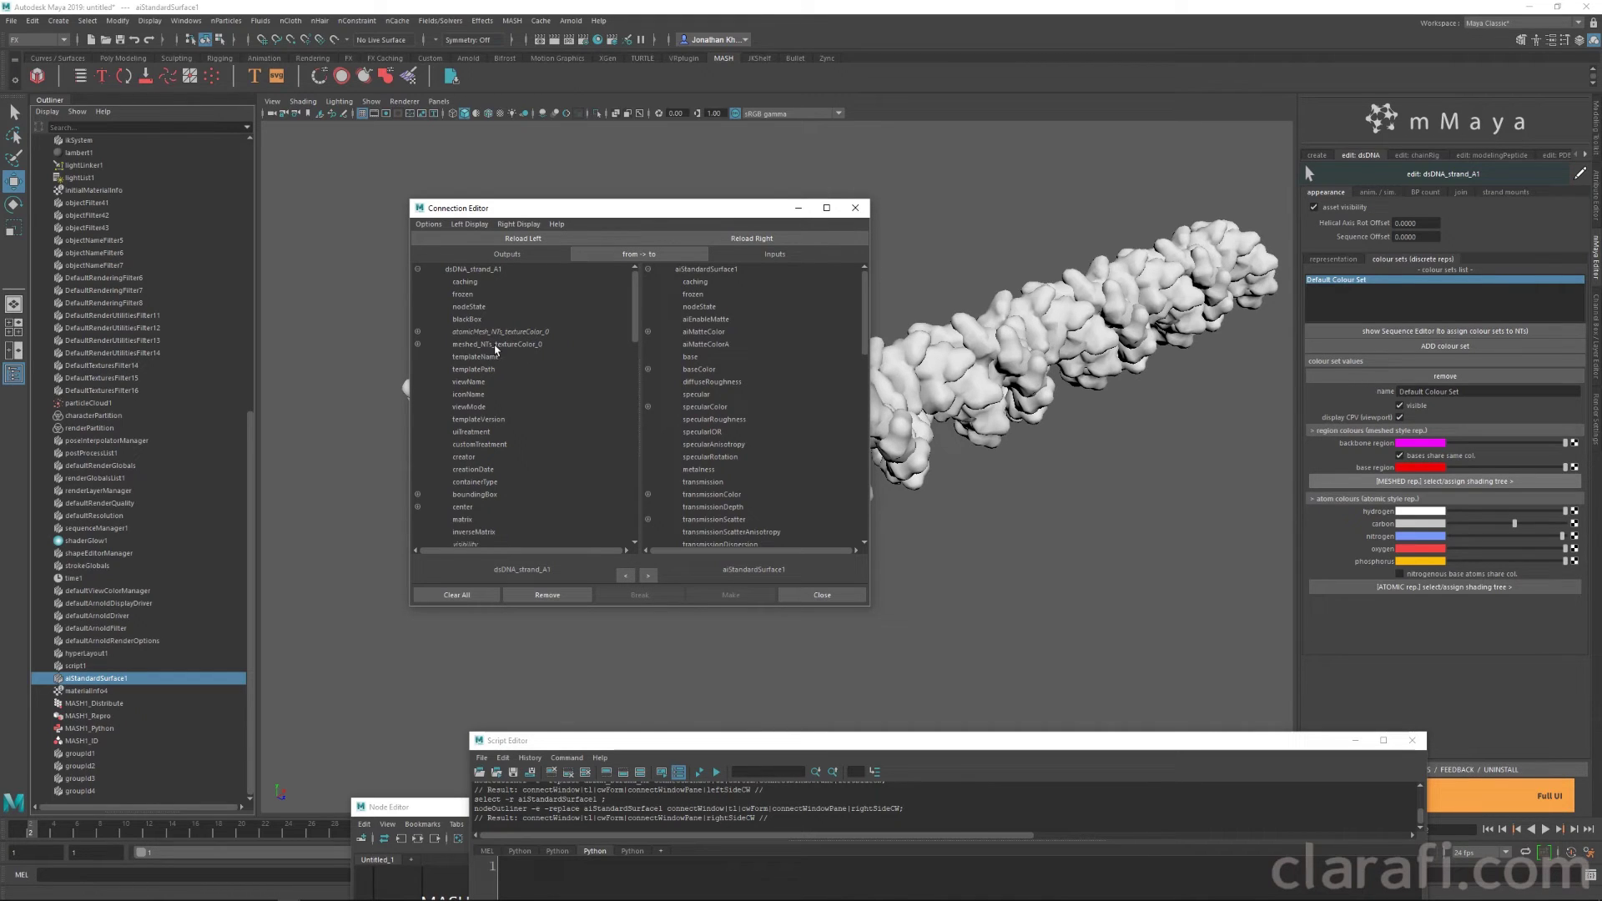
pyautogui.click(484, 346)
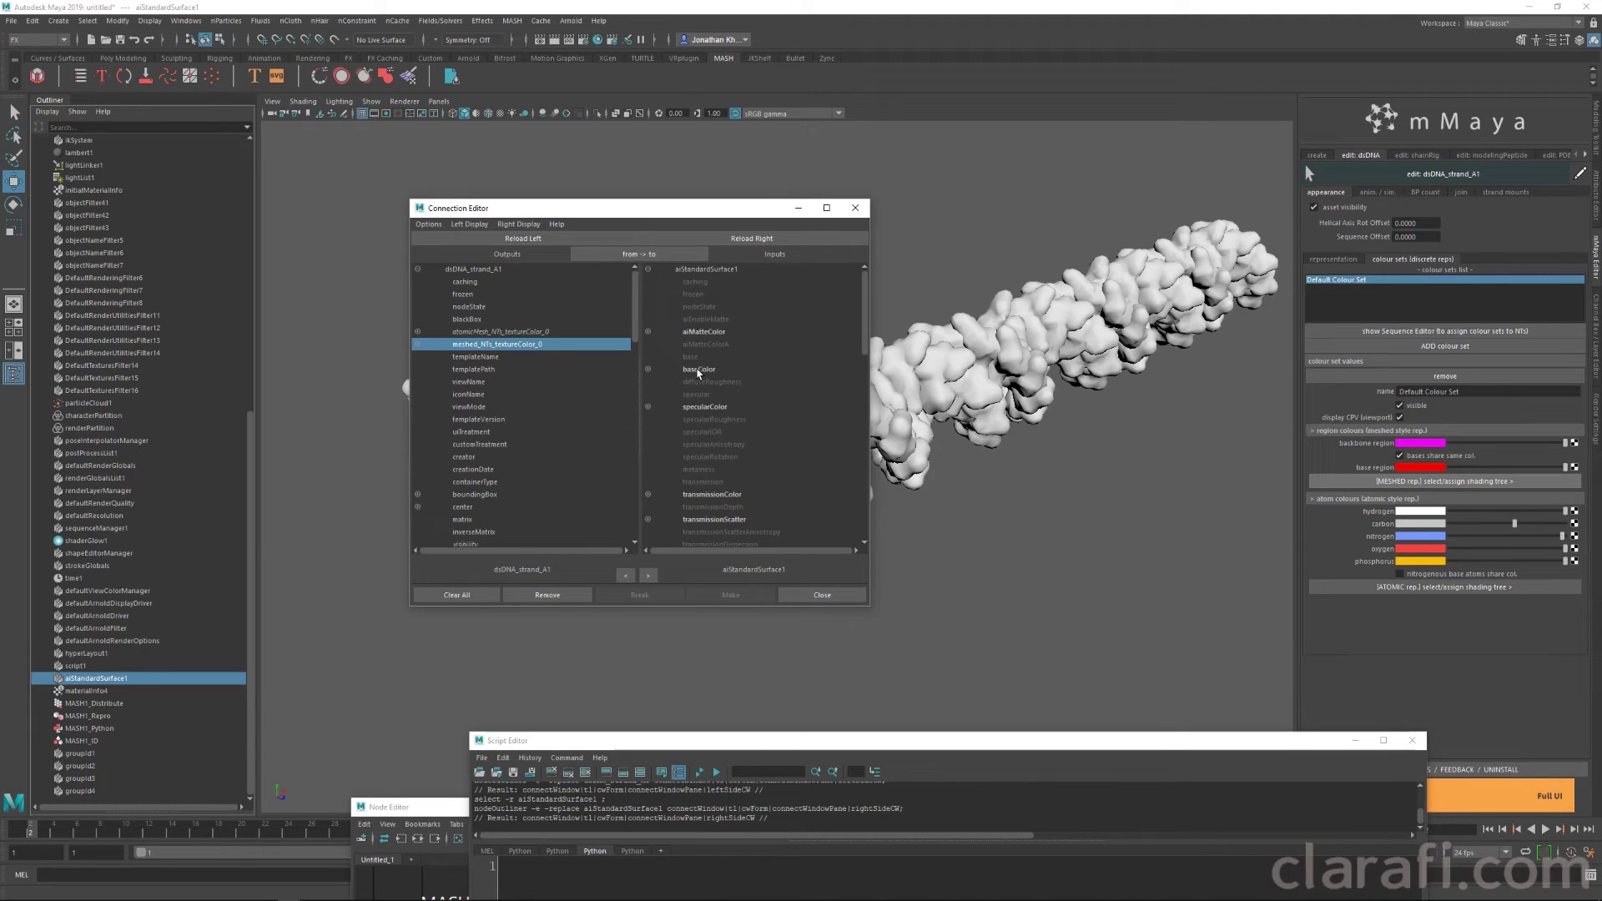
pyautogui.click(700, 371)
pyautogui.moveTo(692, 207); pyautogui.dragTo(980, 569)
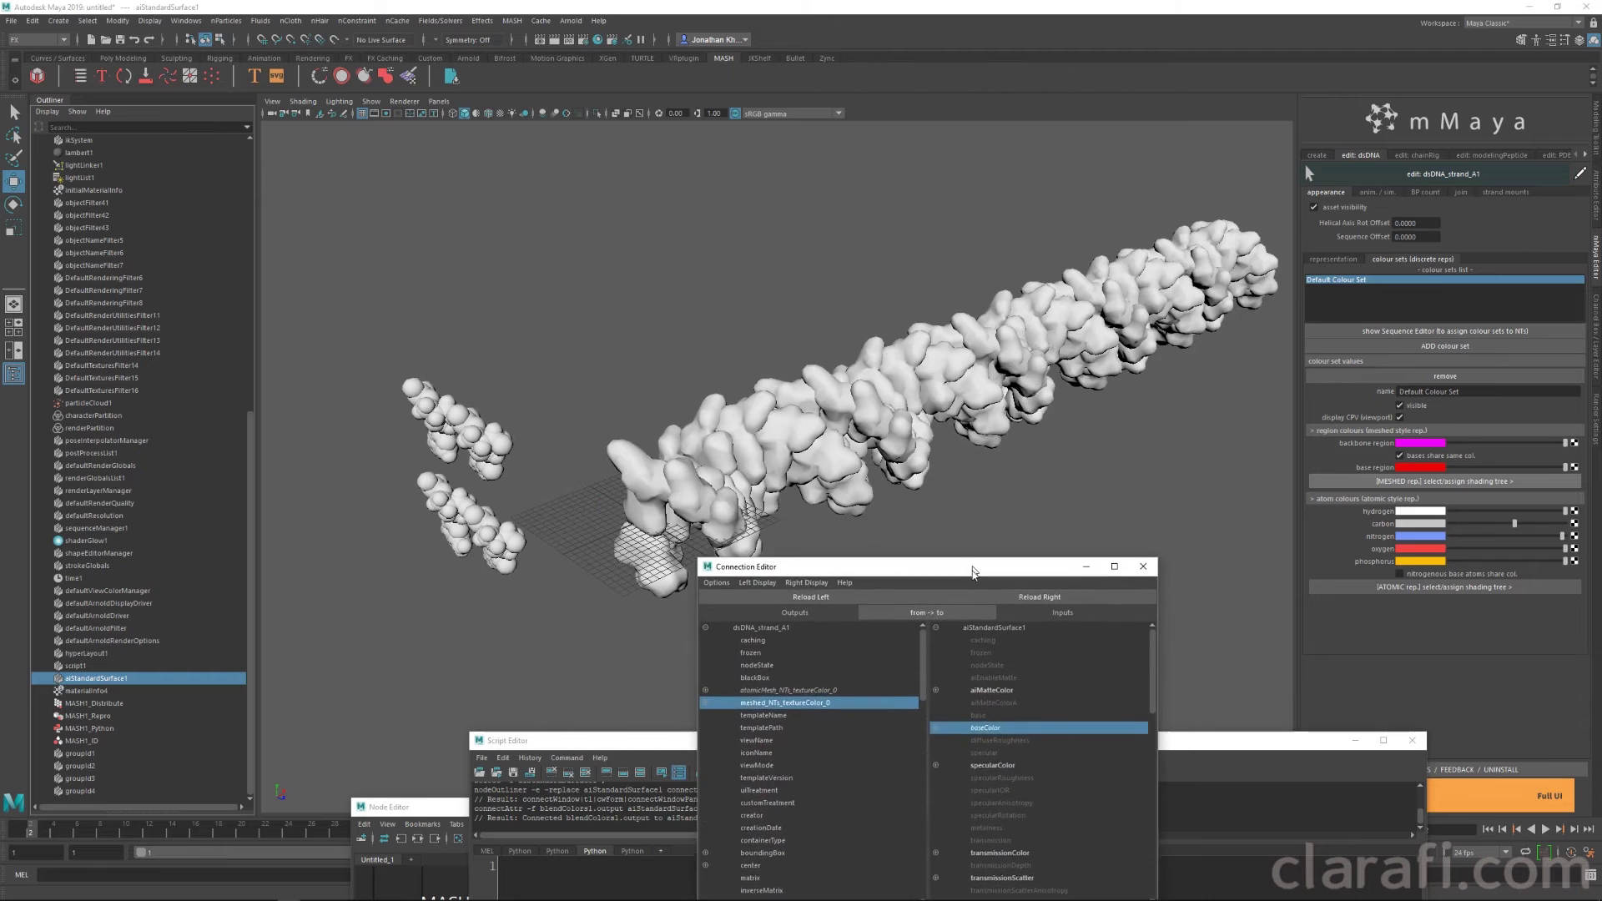
pyautogui.click(501, 114)
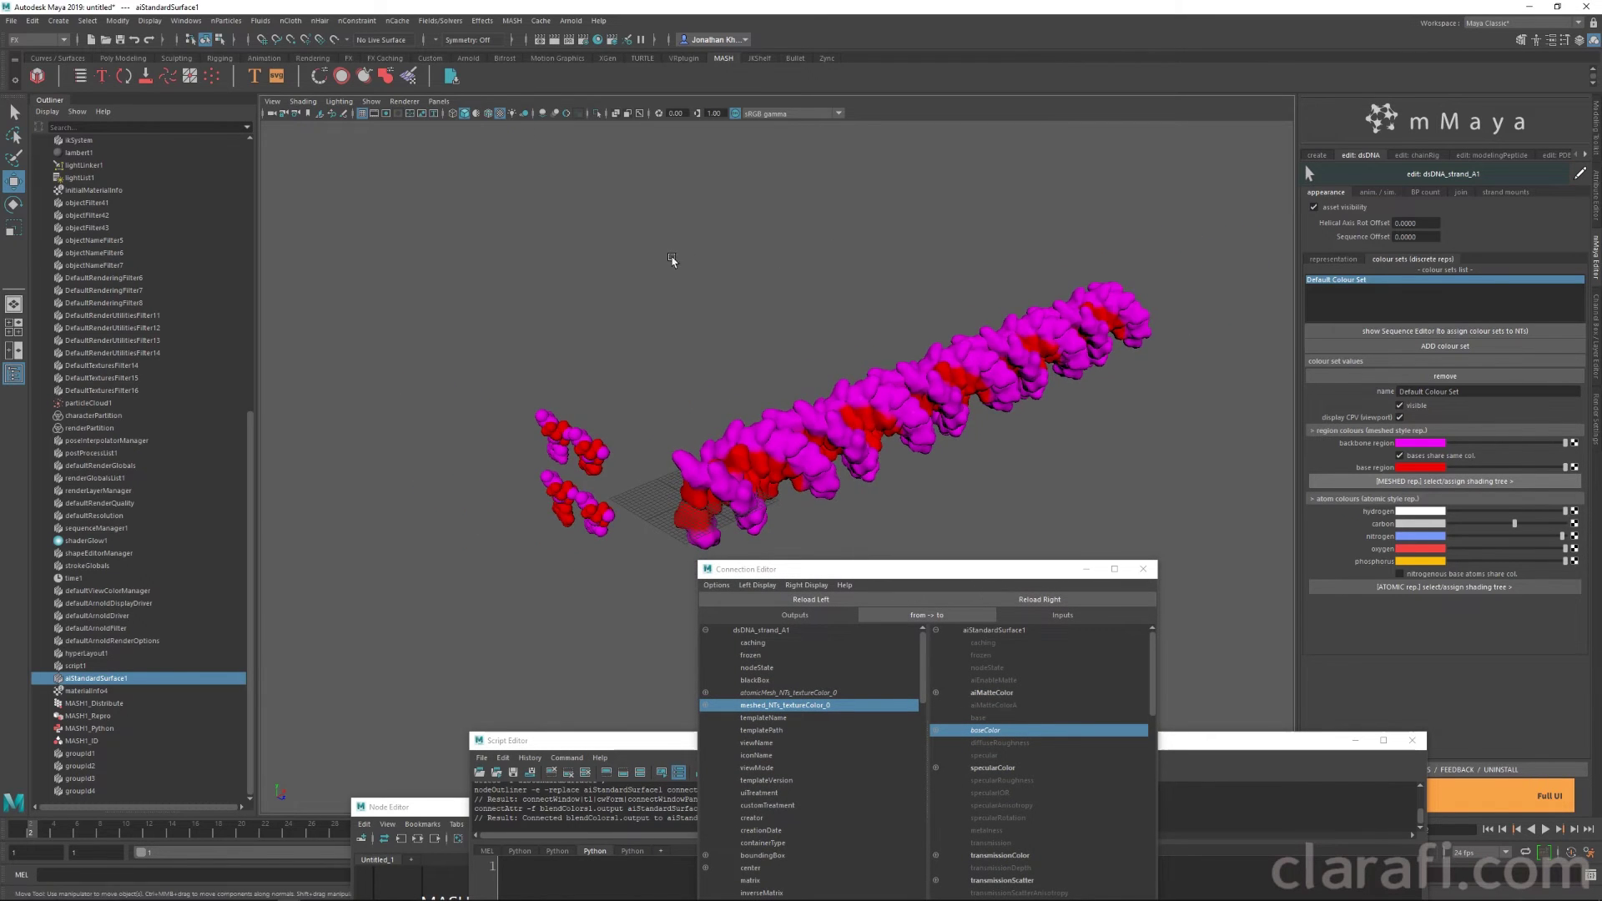
# Step: Inspect the textured strand up close and slightly darken the backbone region colour in the Default Colour Set
pyautogui.keyDown('alt'); pyautogui.moveTo(768, 284); pyautogui.dragTo(953, 358, button='right'); pyautogui.keyUp('alt')
pyautogui.keyDown('alt'); pyautogui.moveTo(953, 359); pyautogui.dragTo(837, 294); pyautogui.keyUp('alt')
pyautogui.keyDown('alt'); pyautogui.moveTo(837, 295); pyautogui.dragTo(980, 298, button='right'); pyautogui.keyUp('alt')
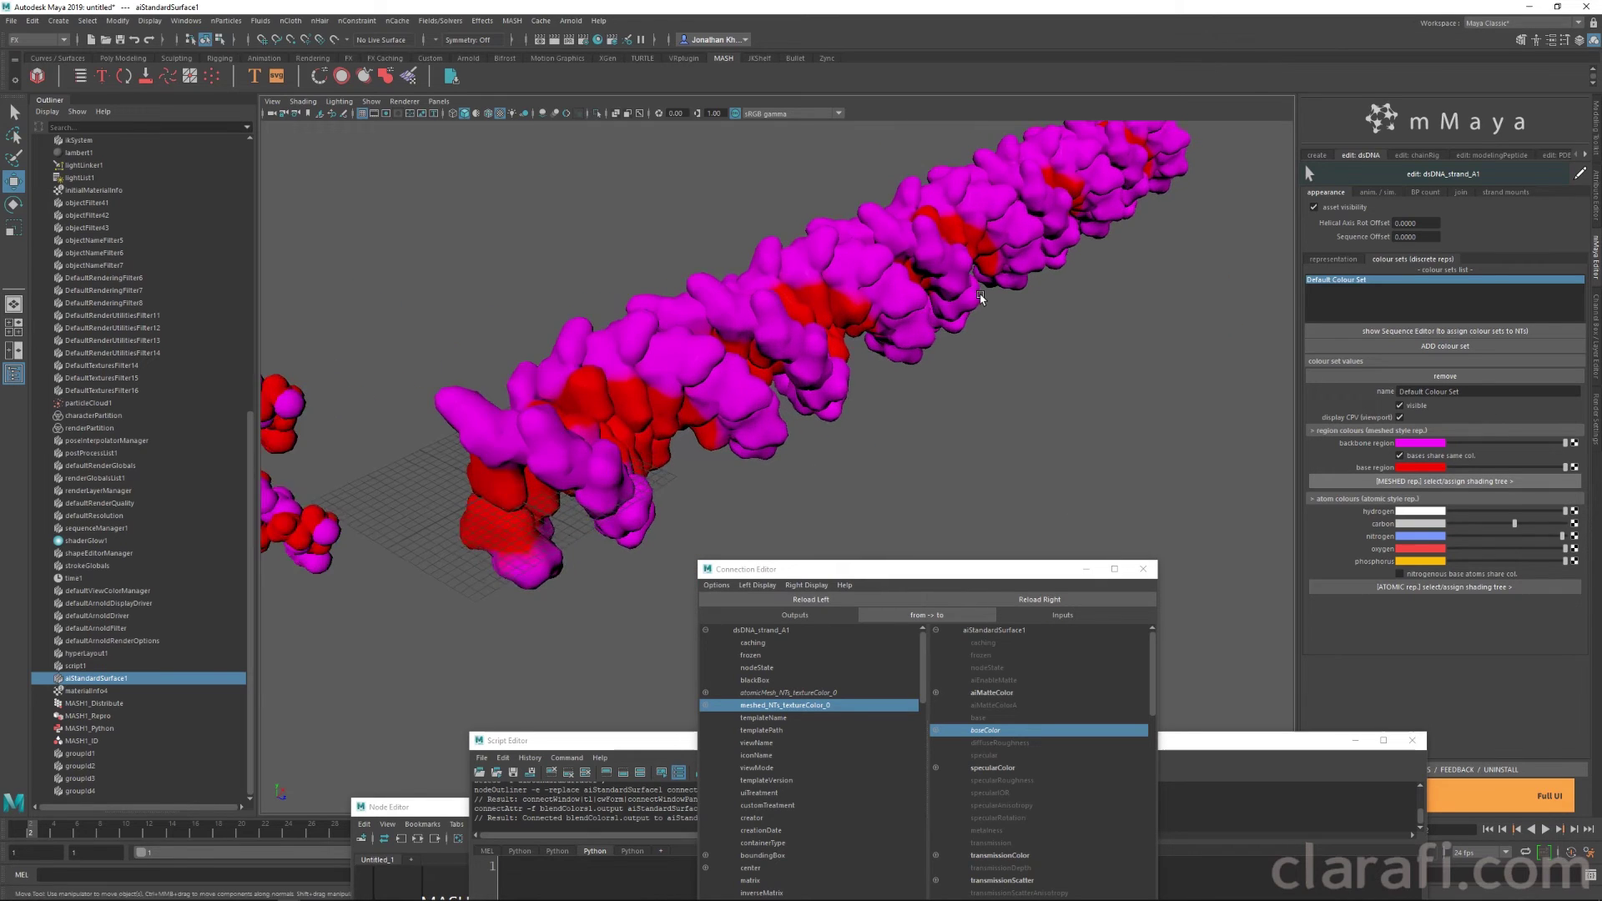
pyautogui.keyDown('alt'); pyautogui.moveTo(982, 297); pyautogui.dragTo(944, 310); pyautogui.keyUp('alt')
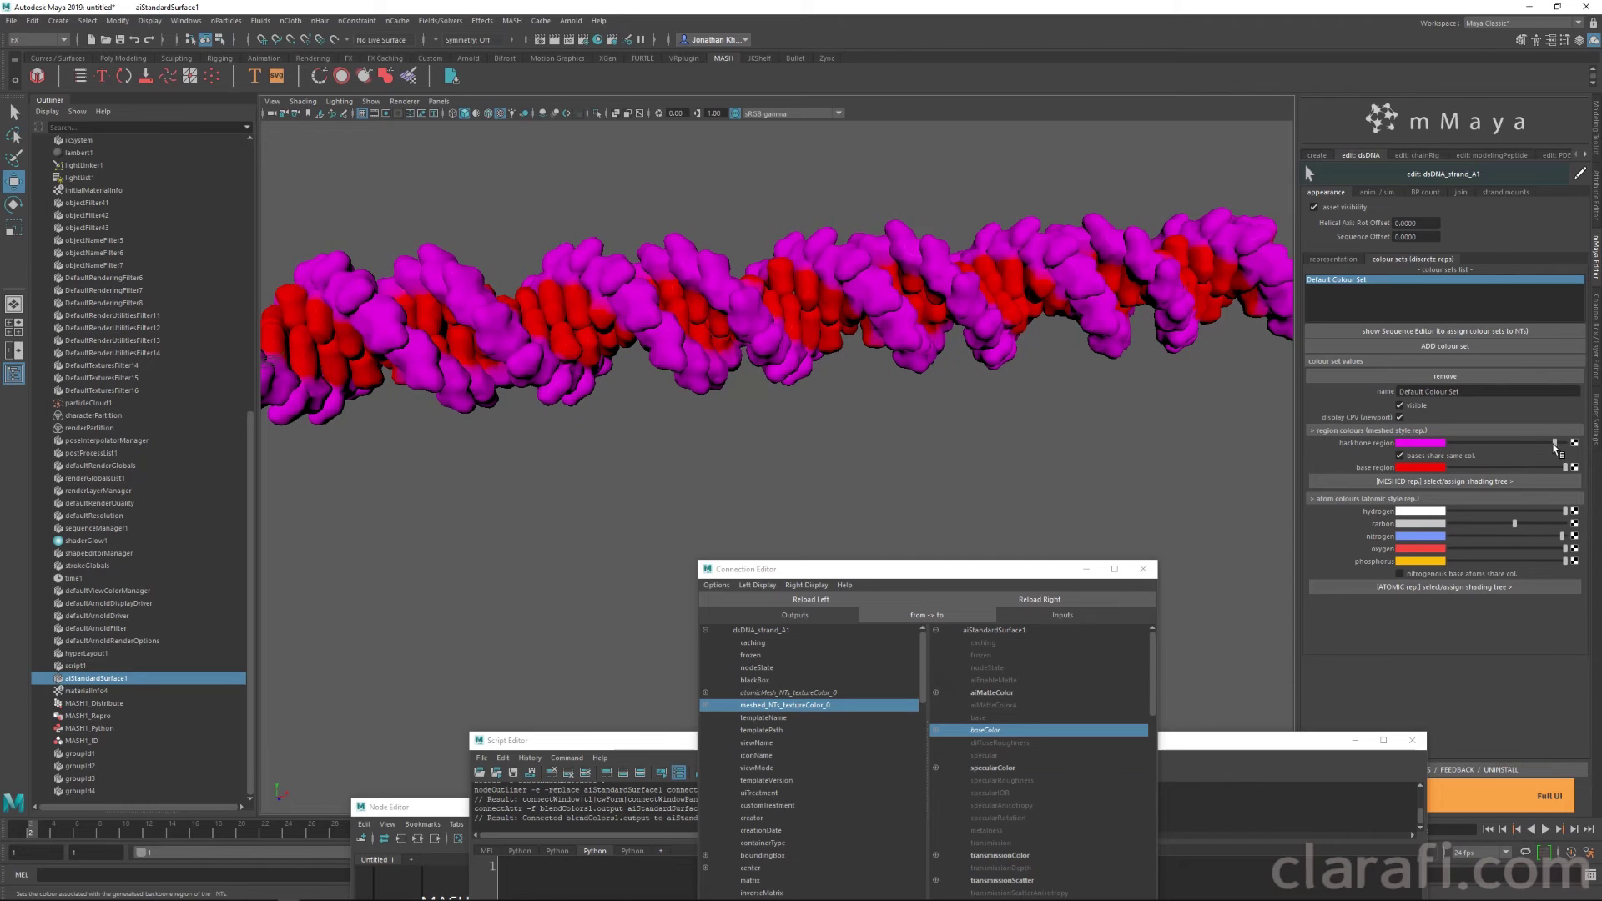
pyautogui.moveTo(1565, 443)
pyautogui.mouseDown()
pyautogui.moveTo(1525, 444)
pyautogui.moveTo(1555, 443)
pyautogui.mouseUp()
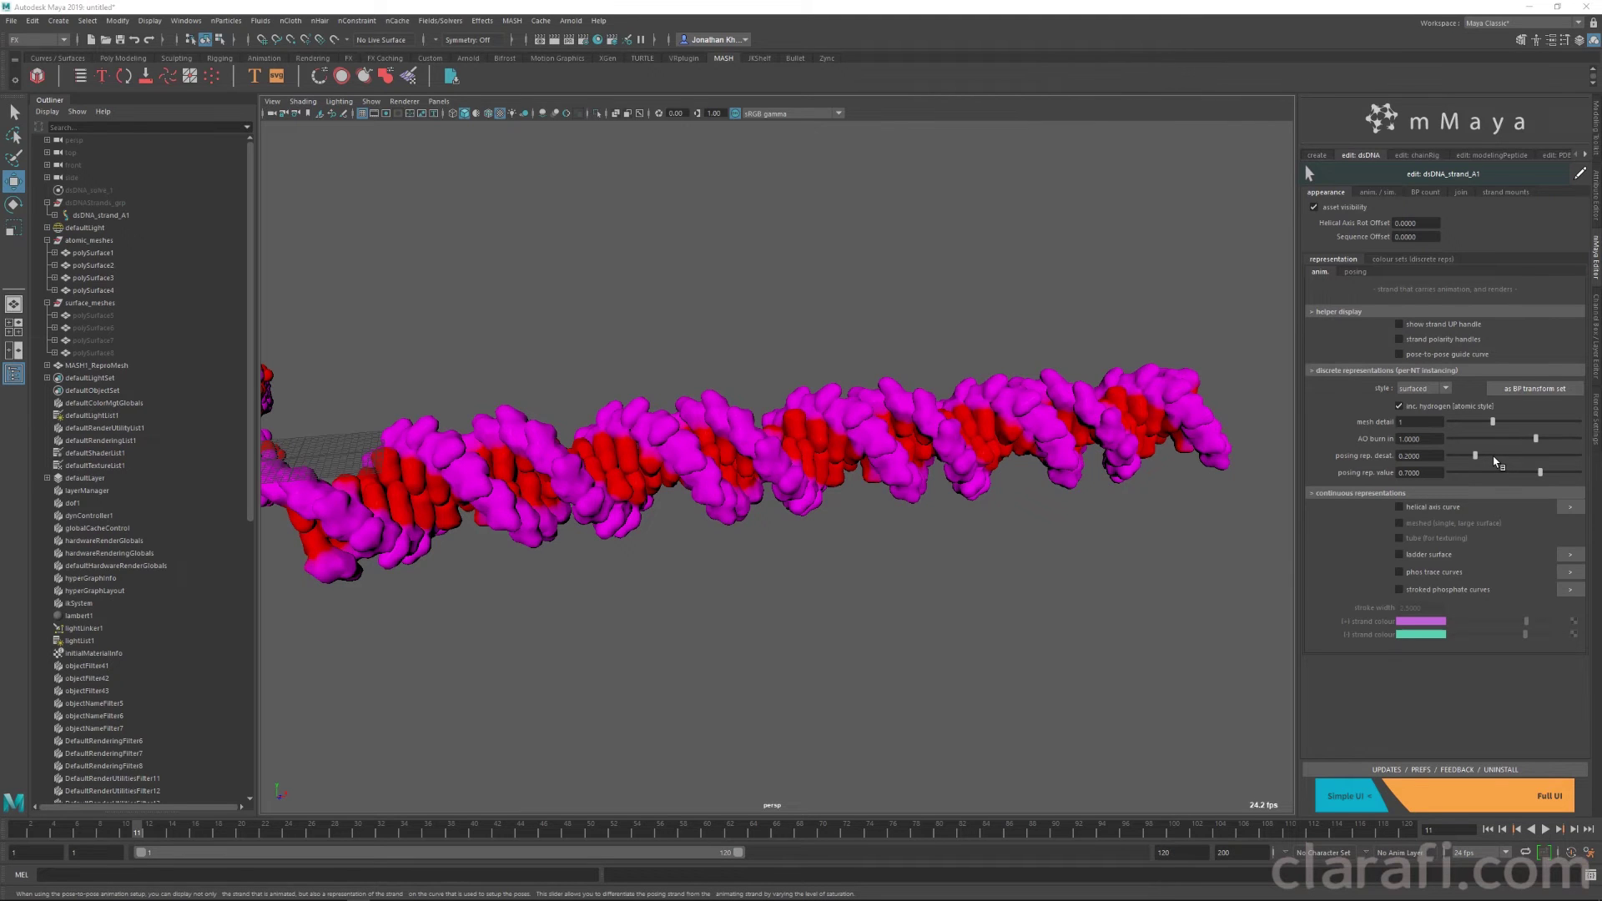
# Step: Select MASH1_ReproMesh and review the file types offered in the Export Selection options, including OBJexport, without exporting
pyautogui.click(868, 417)
pyautogui.keyDown('alt'); pyautogui.moveTo(777, 281); pyautogui.dragTo(907, 299); pyautogui.keyUp('alt')
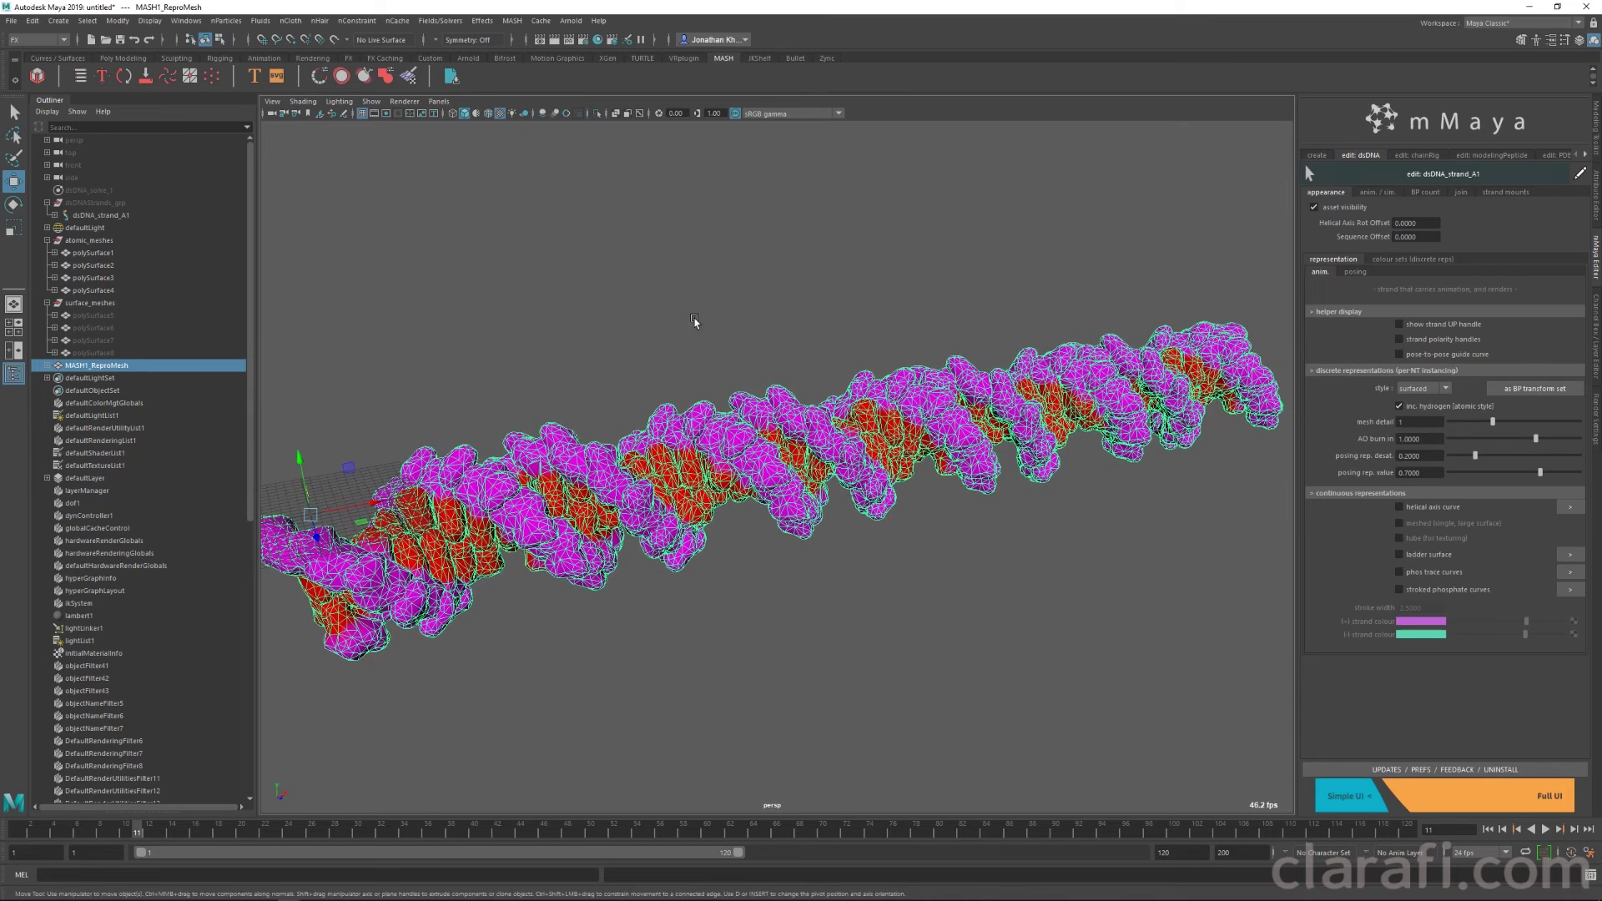
pyautogui.click(12, 20)
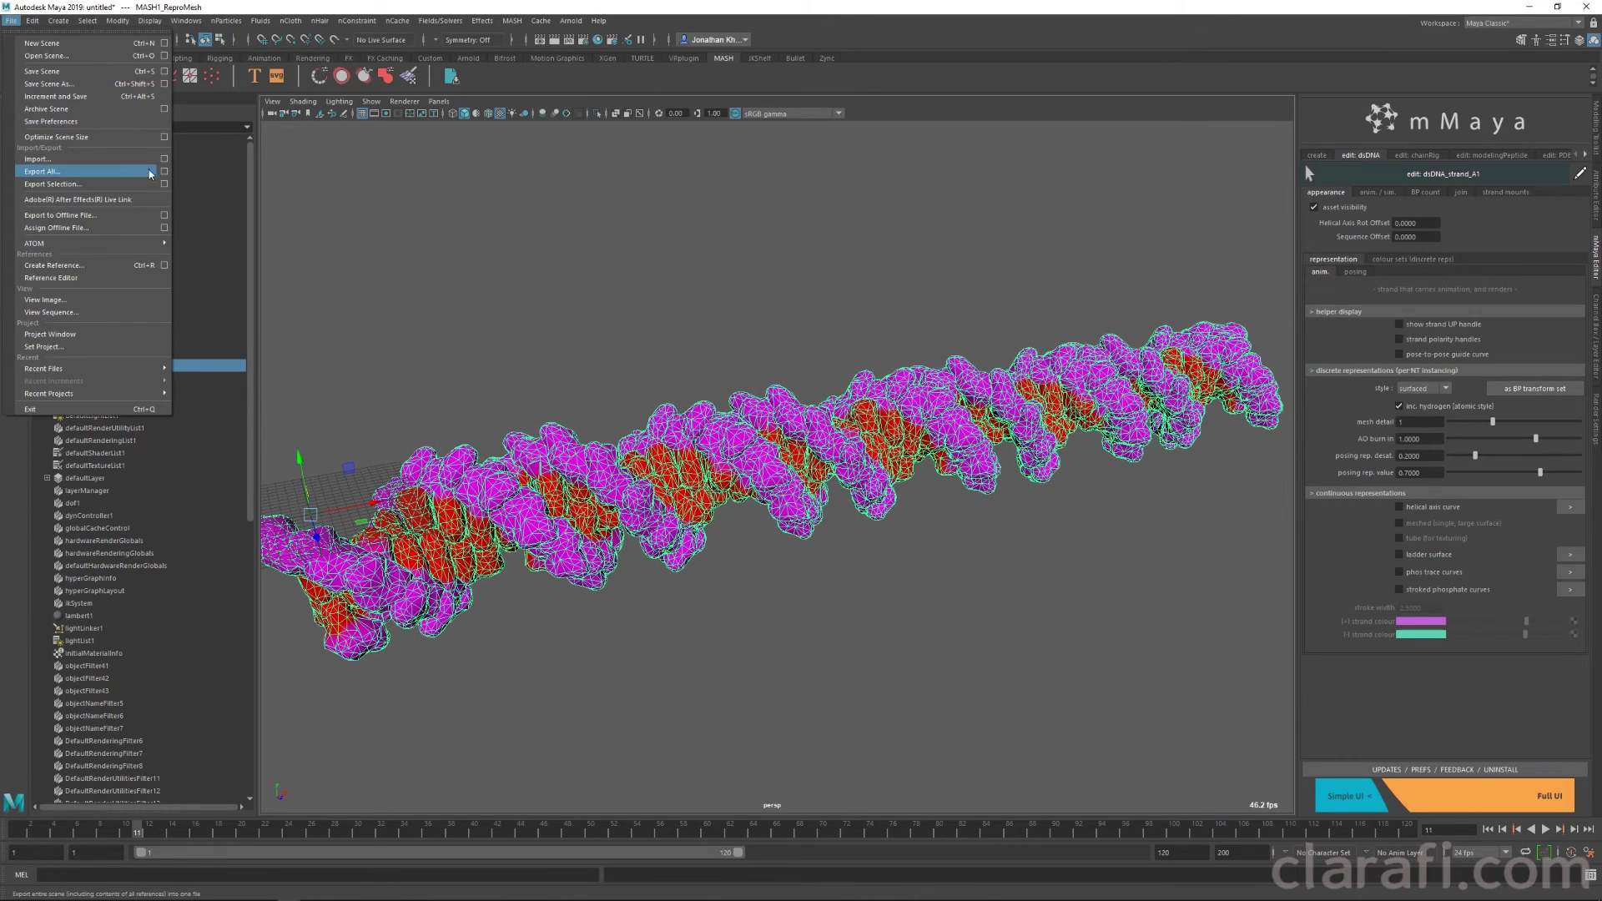
pyautogui.click(164, 186)
pyautogui.click(631, 340)
pyautogui.click(626, 441)
pyautogui.click(625, 341)
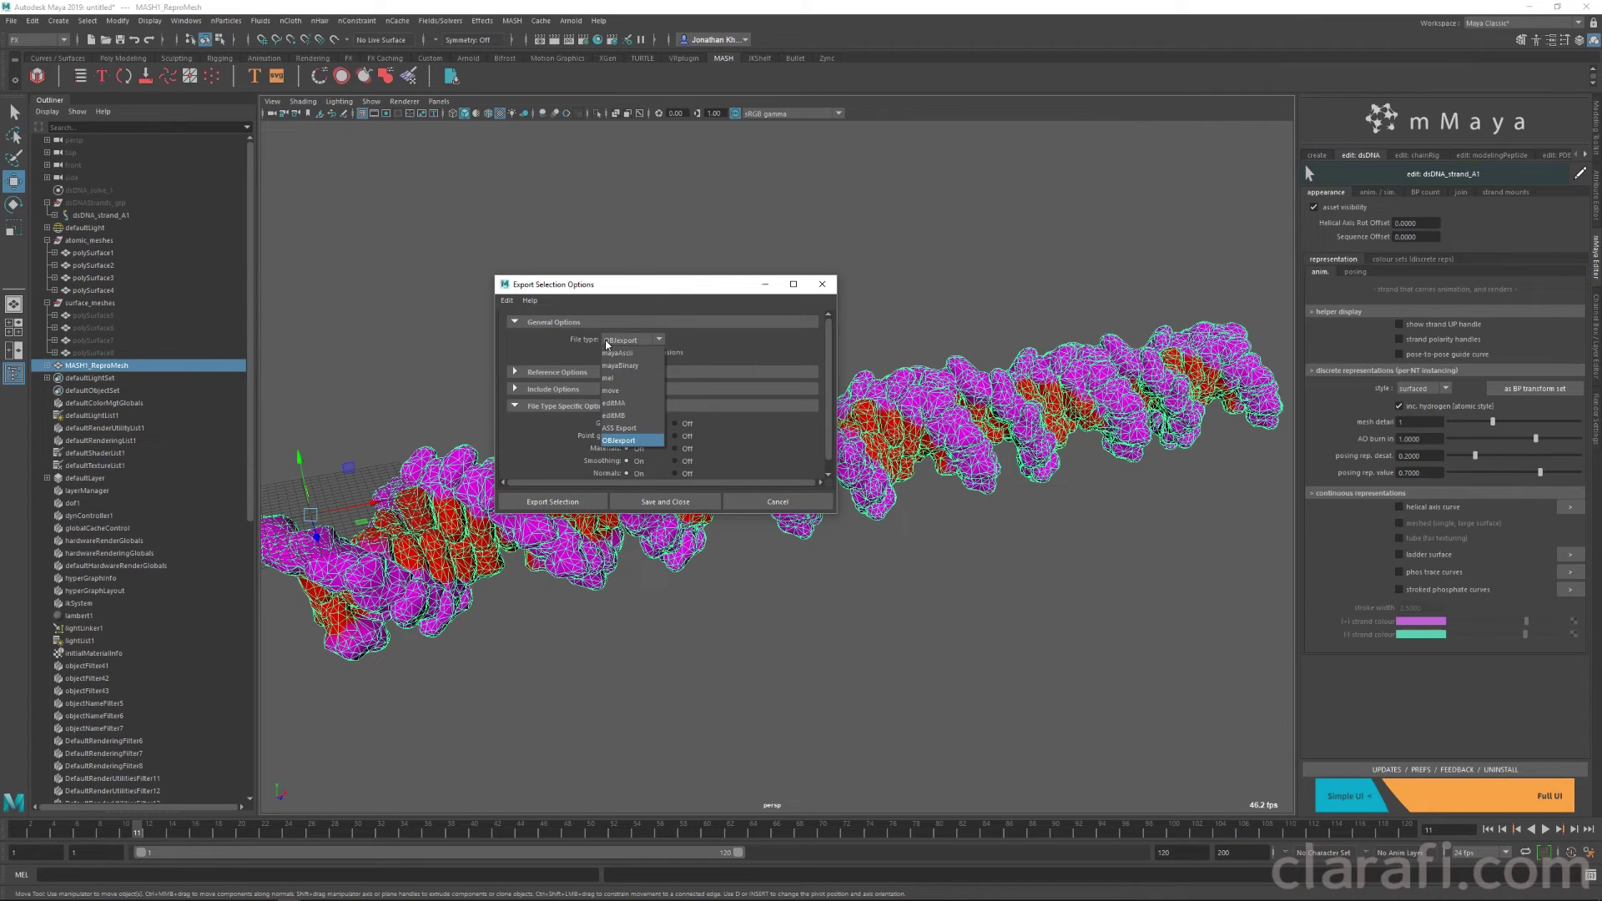
pyautogui.click(606, 343)
pyautogui.click(834, 288)
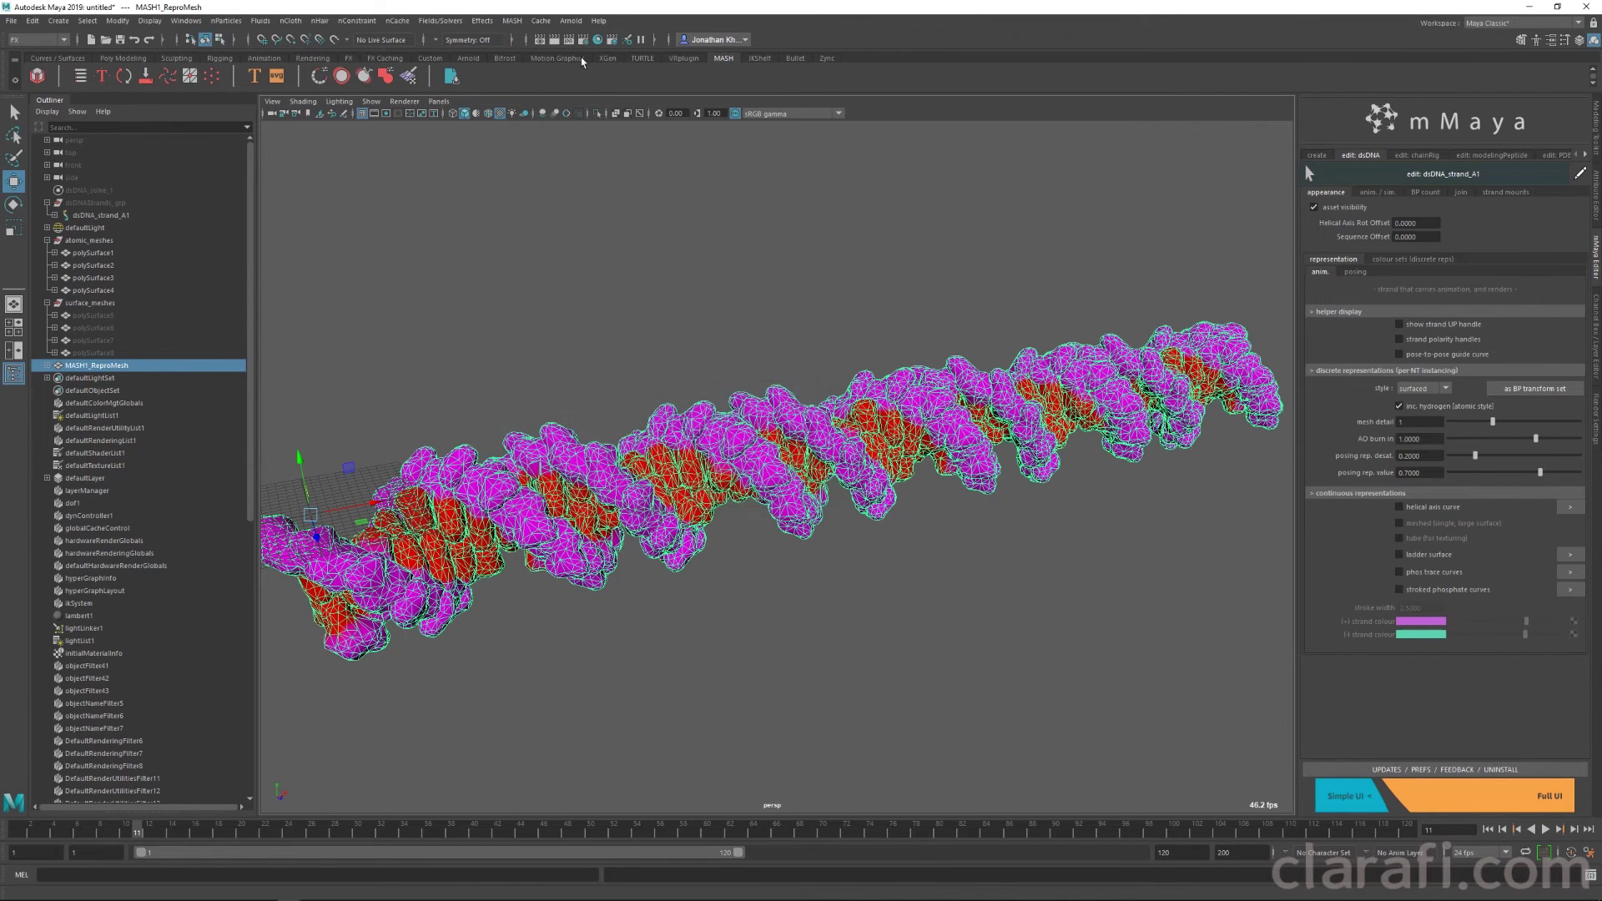
# Step: Review the cache time range settings for exporting the selected mesh to Alembic, close them without exporting and deselect the mesh
pyautogui.click(570, 21)
pyautogui.moveTo(539, 22)
pyautogui.moveTo(588, 43)
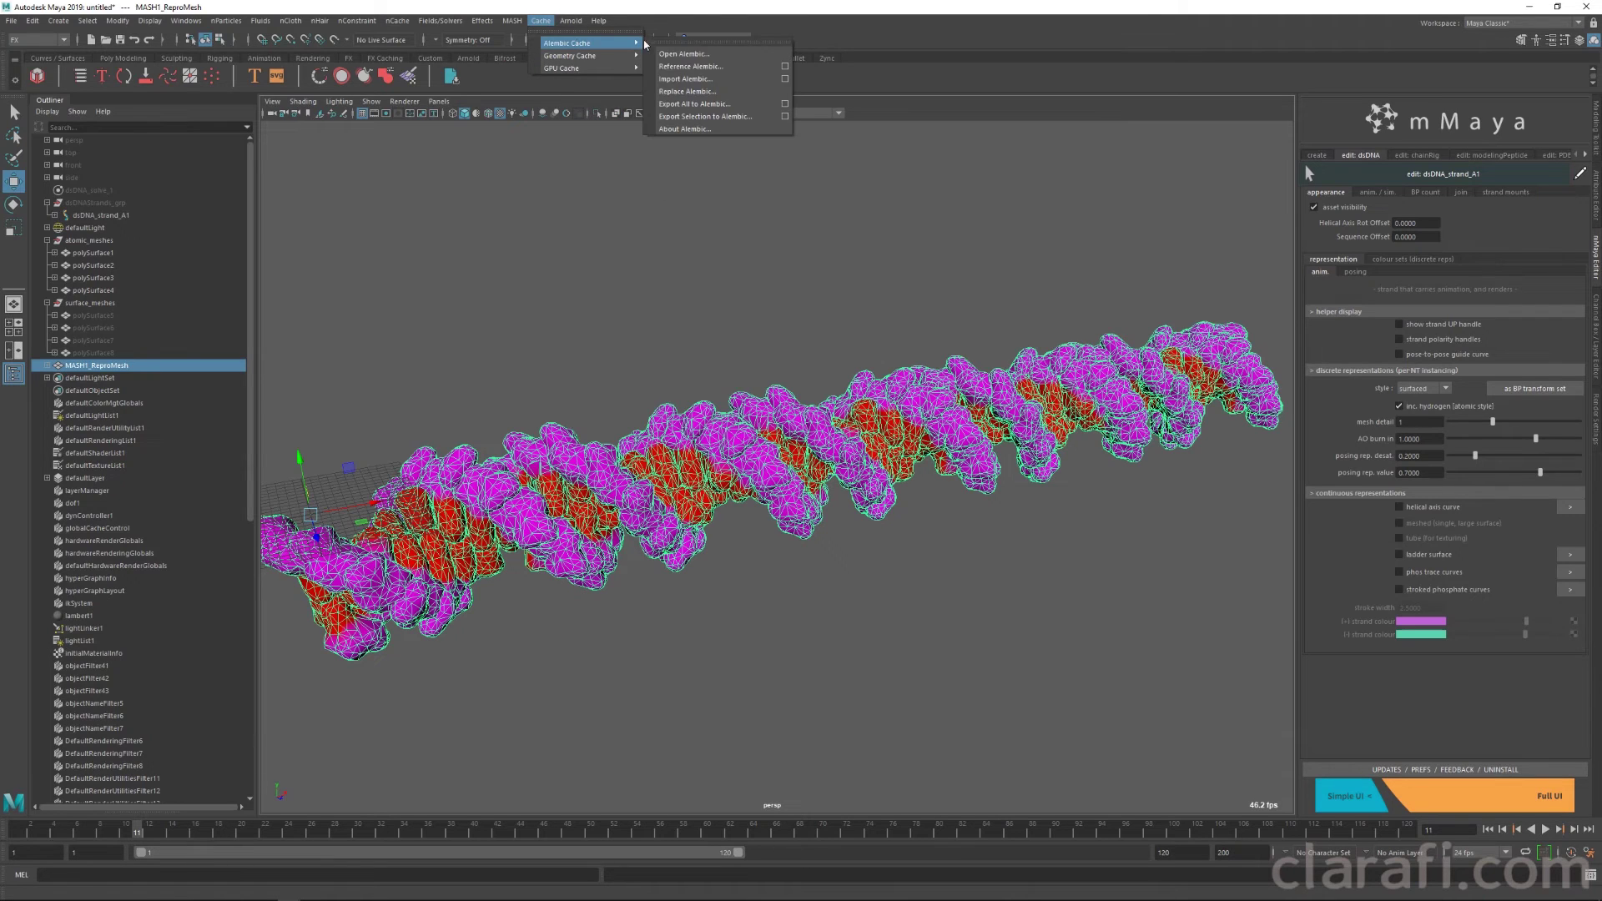
pyautogui.click(785, 116)
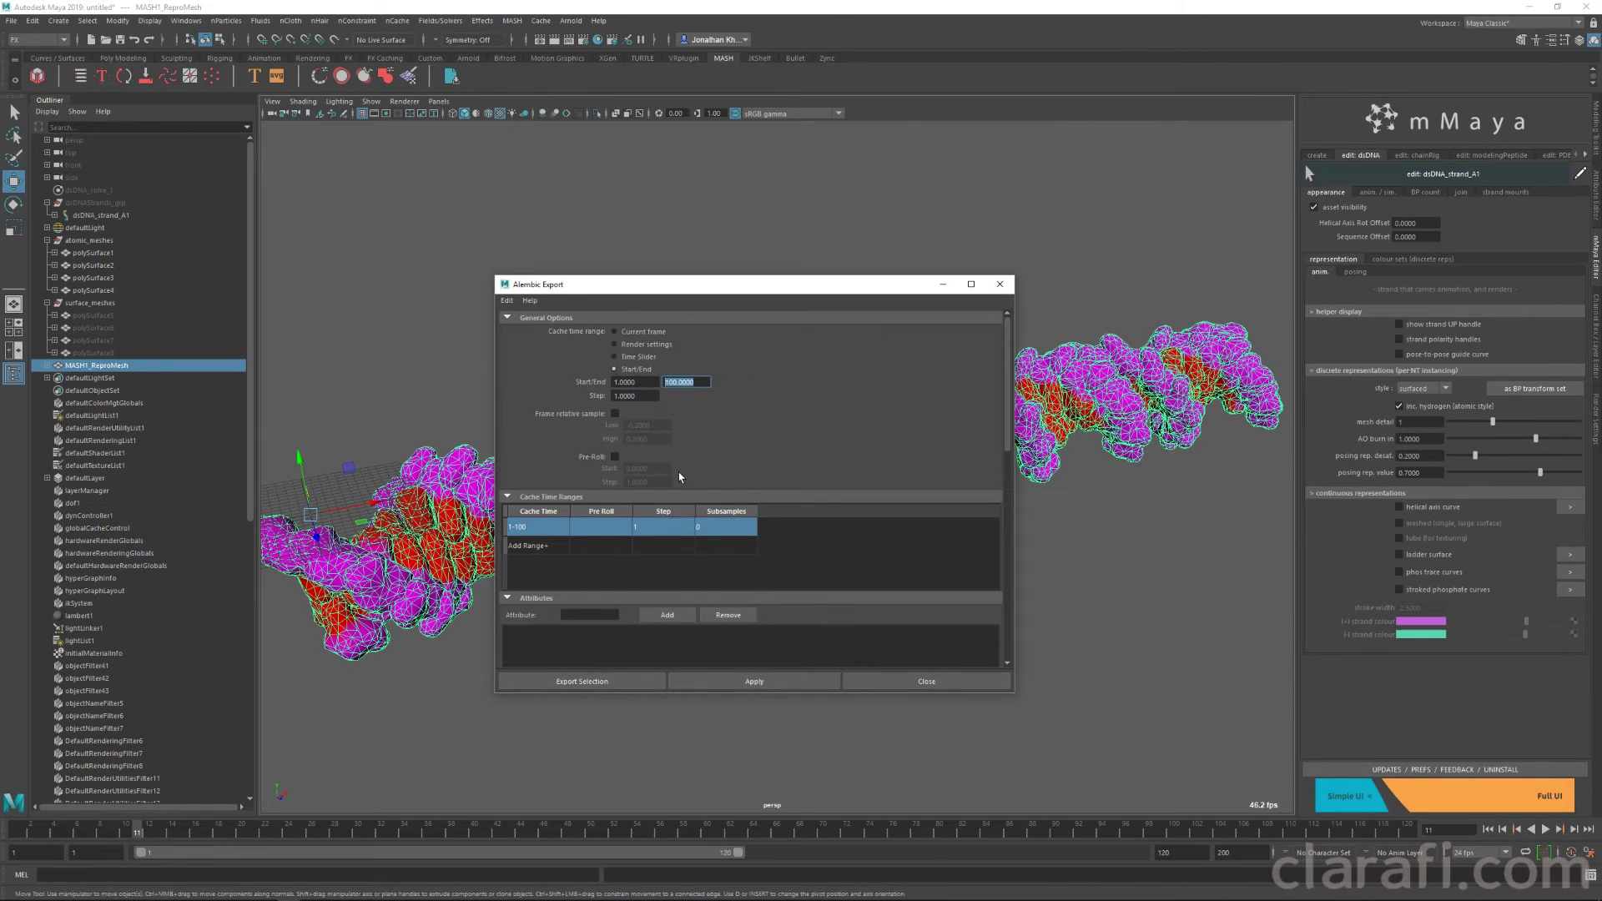
pyautogui.click(957, 684)
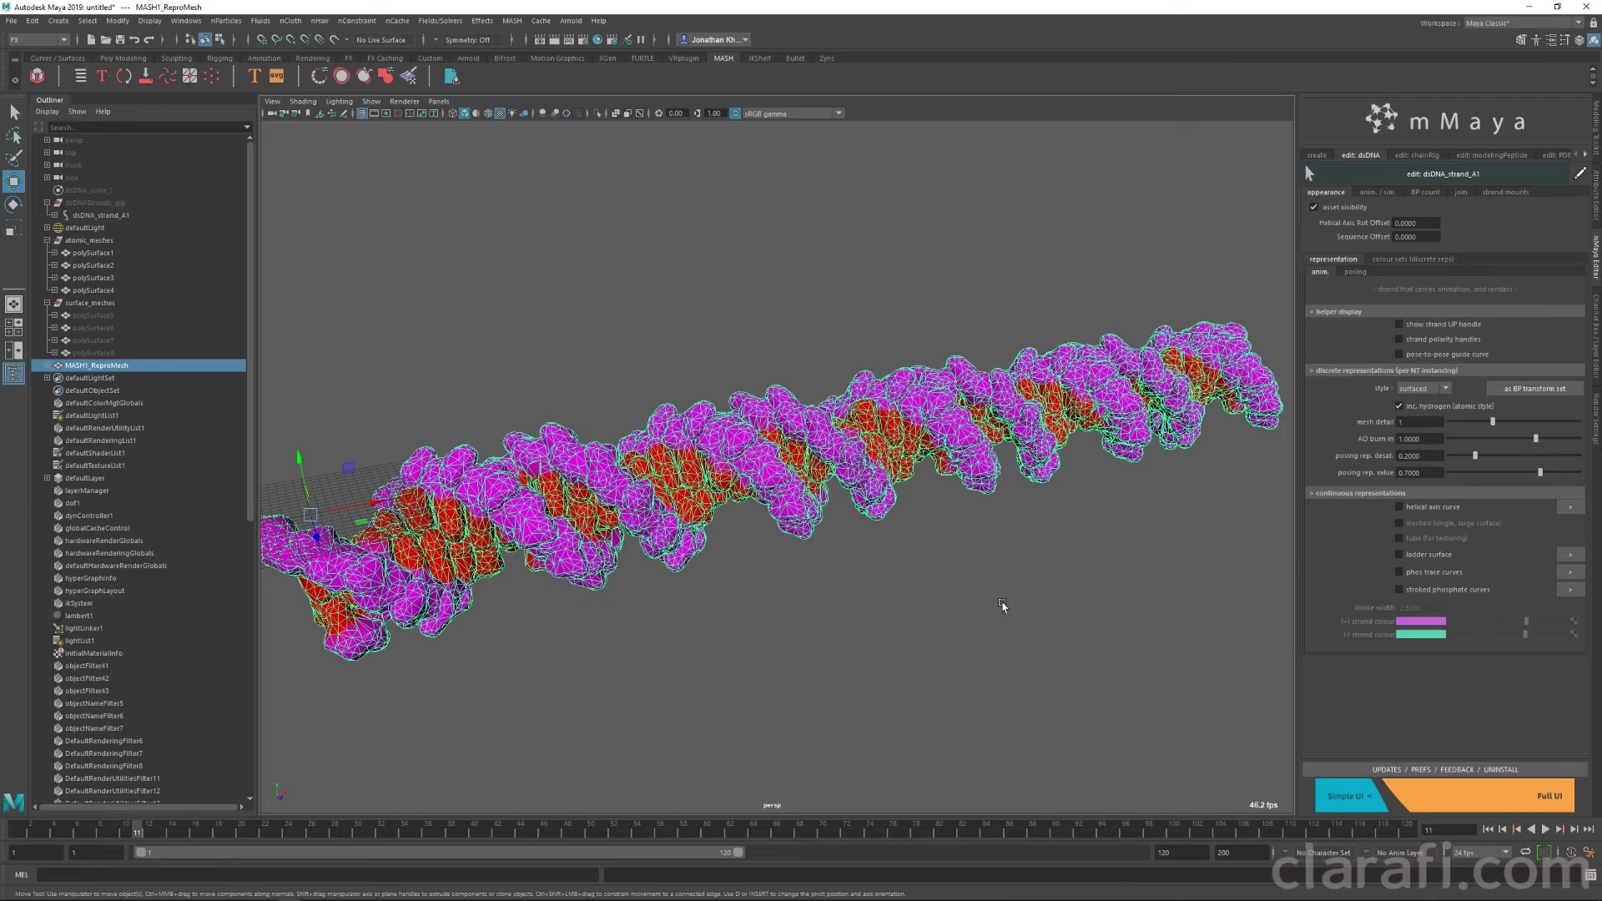
pyautogui.click(1024, 579)
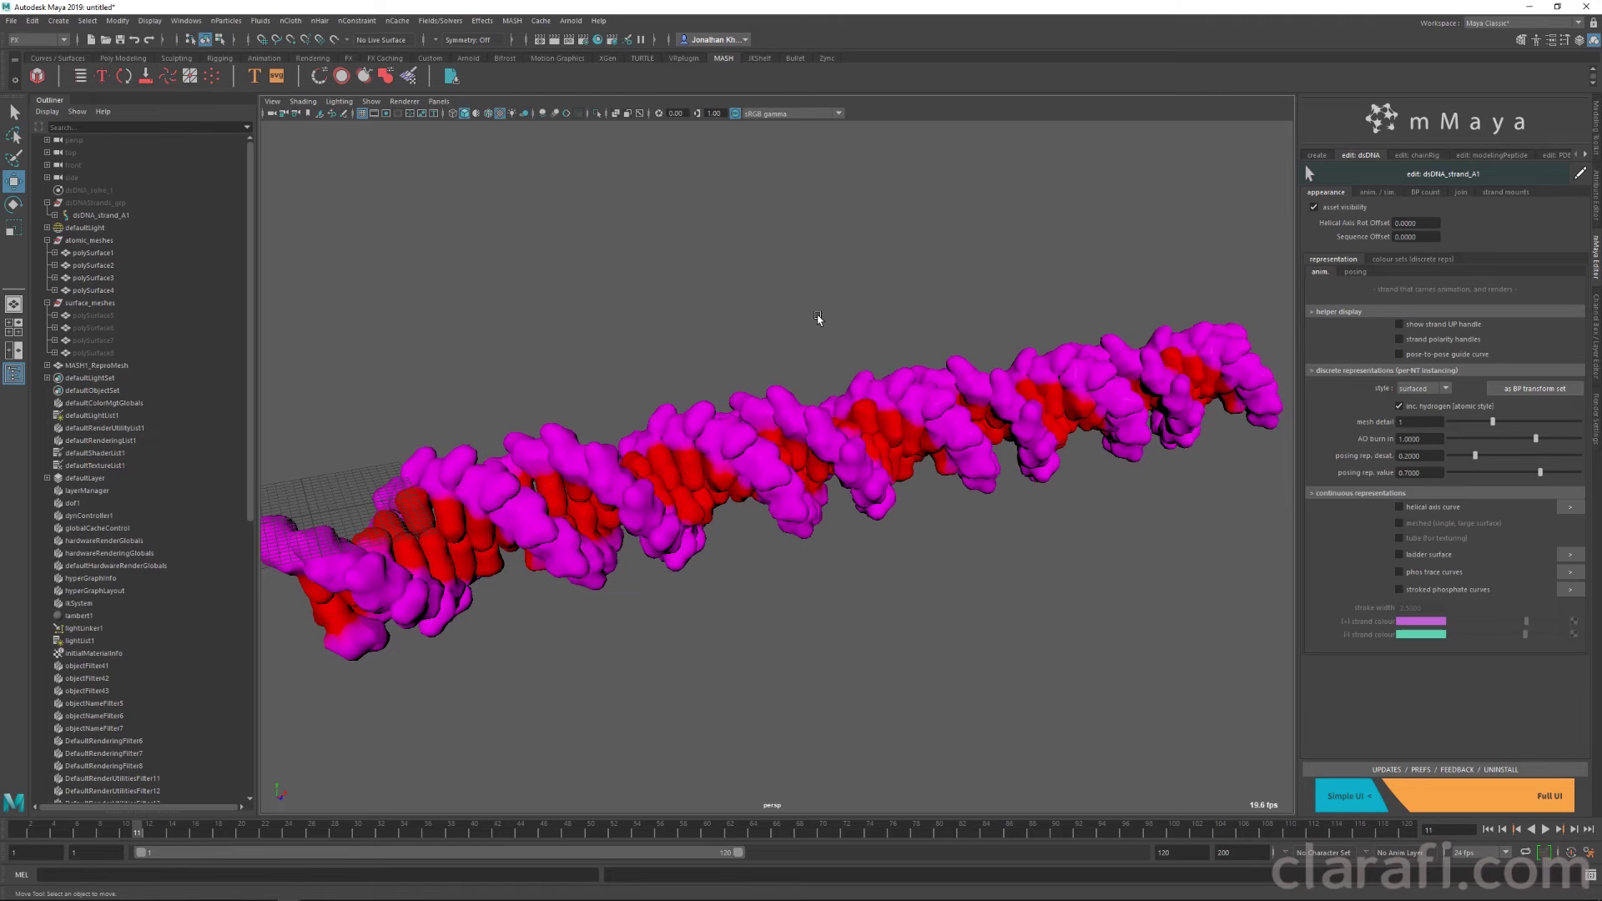
# Step: Switch to Unreal Editor and start playing the Minimal_Default level containing the two DNA strands
pyautogui.hotkey('alt', 'Tab')
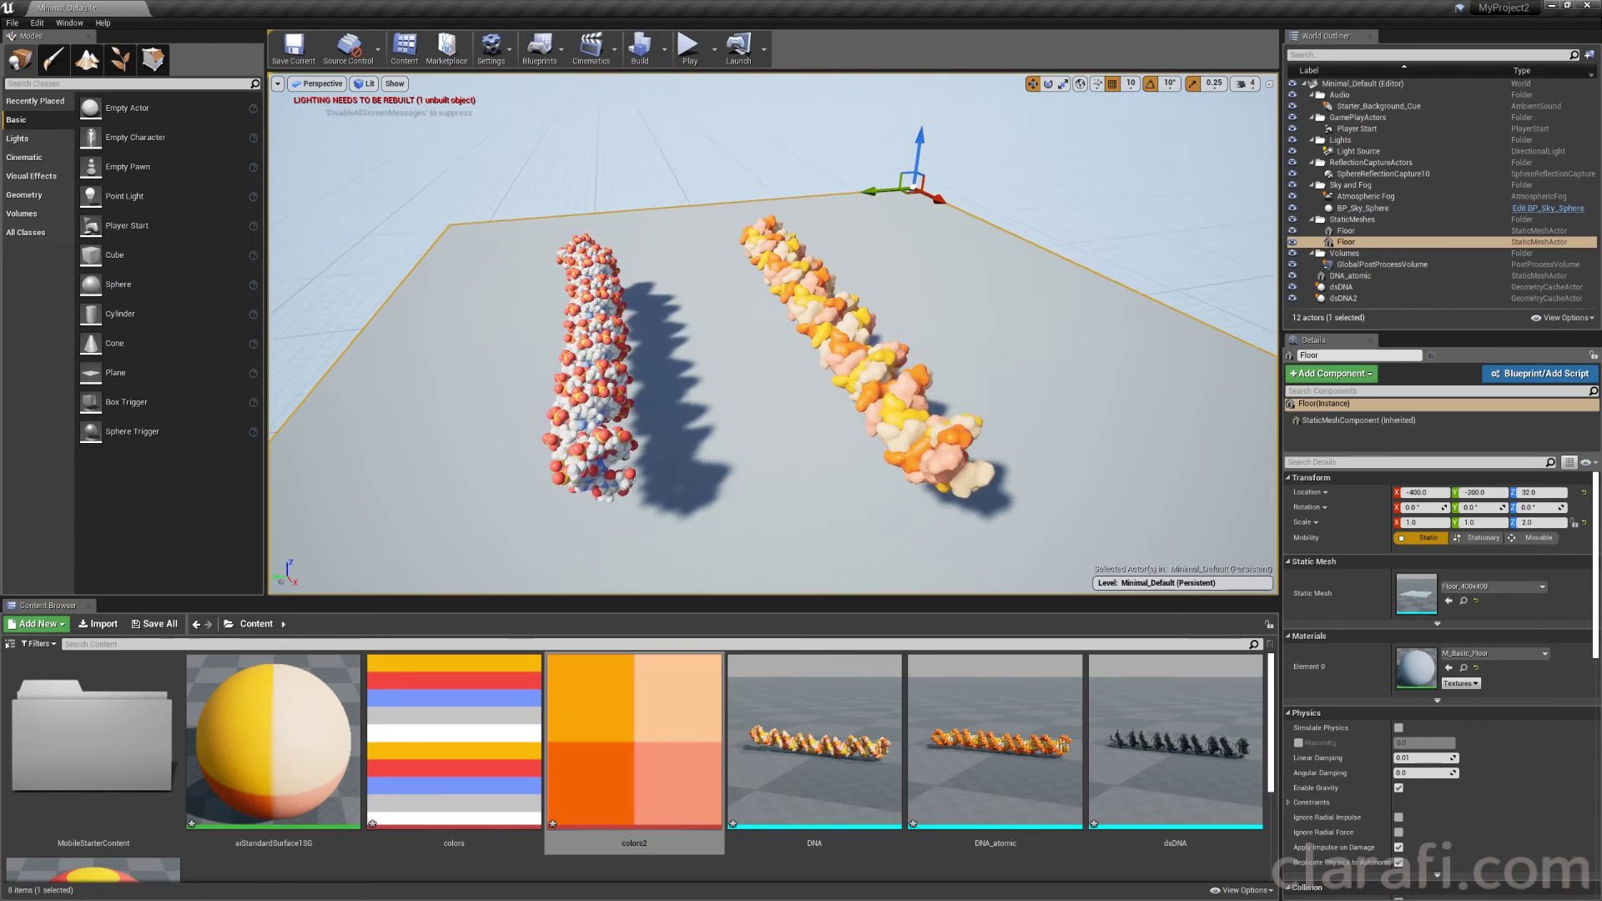
pyautogui.click(855, 338)
pyautogui.keyDown('alt'); pyautogui.moveTo(855, 340); pyautogui.dragTo(822, 338); pyautogui.keyUp('alt')
pyautogui.click(689, 46)
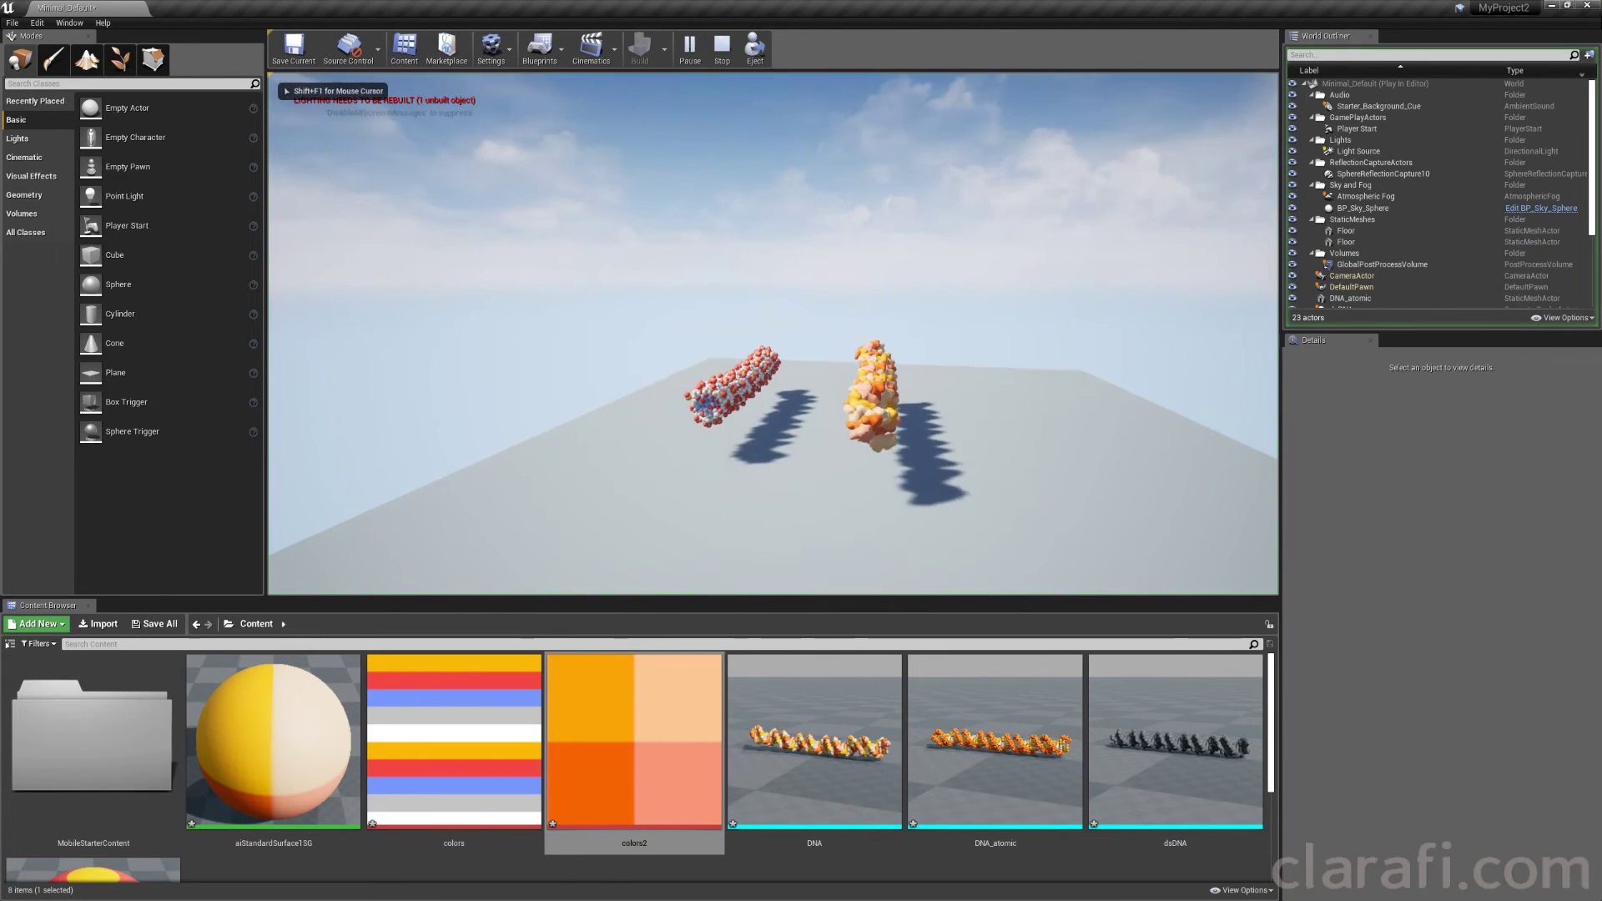
# Step: Fly around the atomic and surface DNA strands to examine them from near and far, and end the play session
pyautogui.press('w')
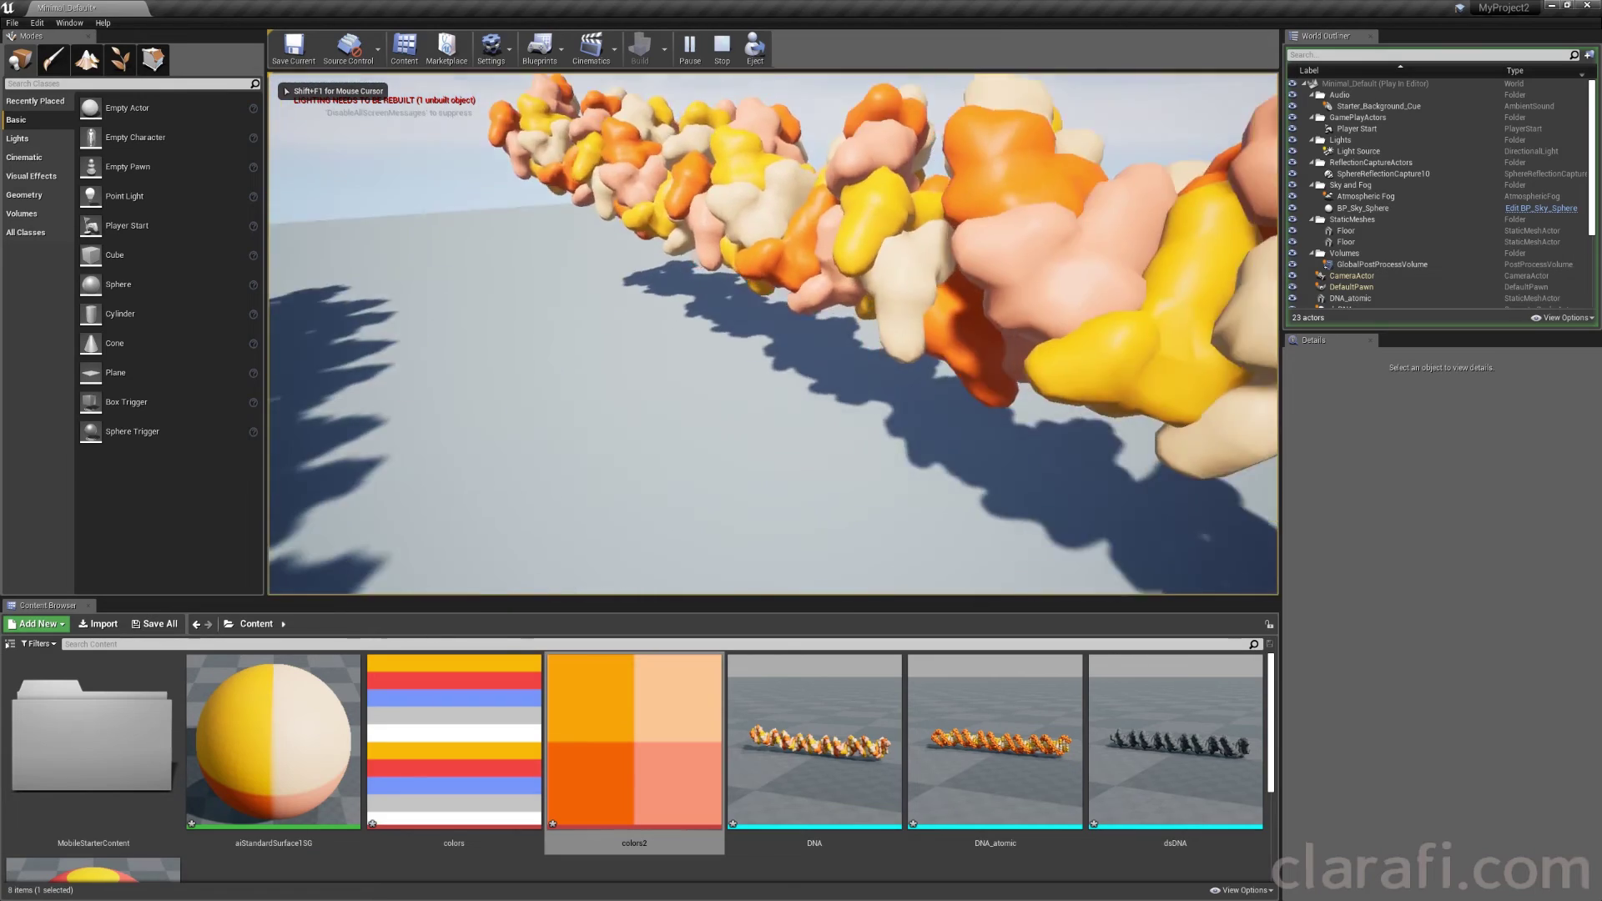
pyautogui.press('s')
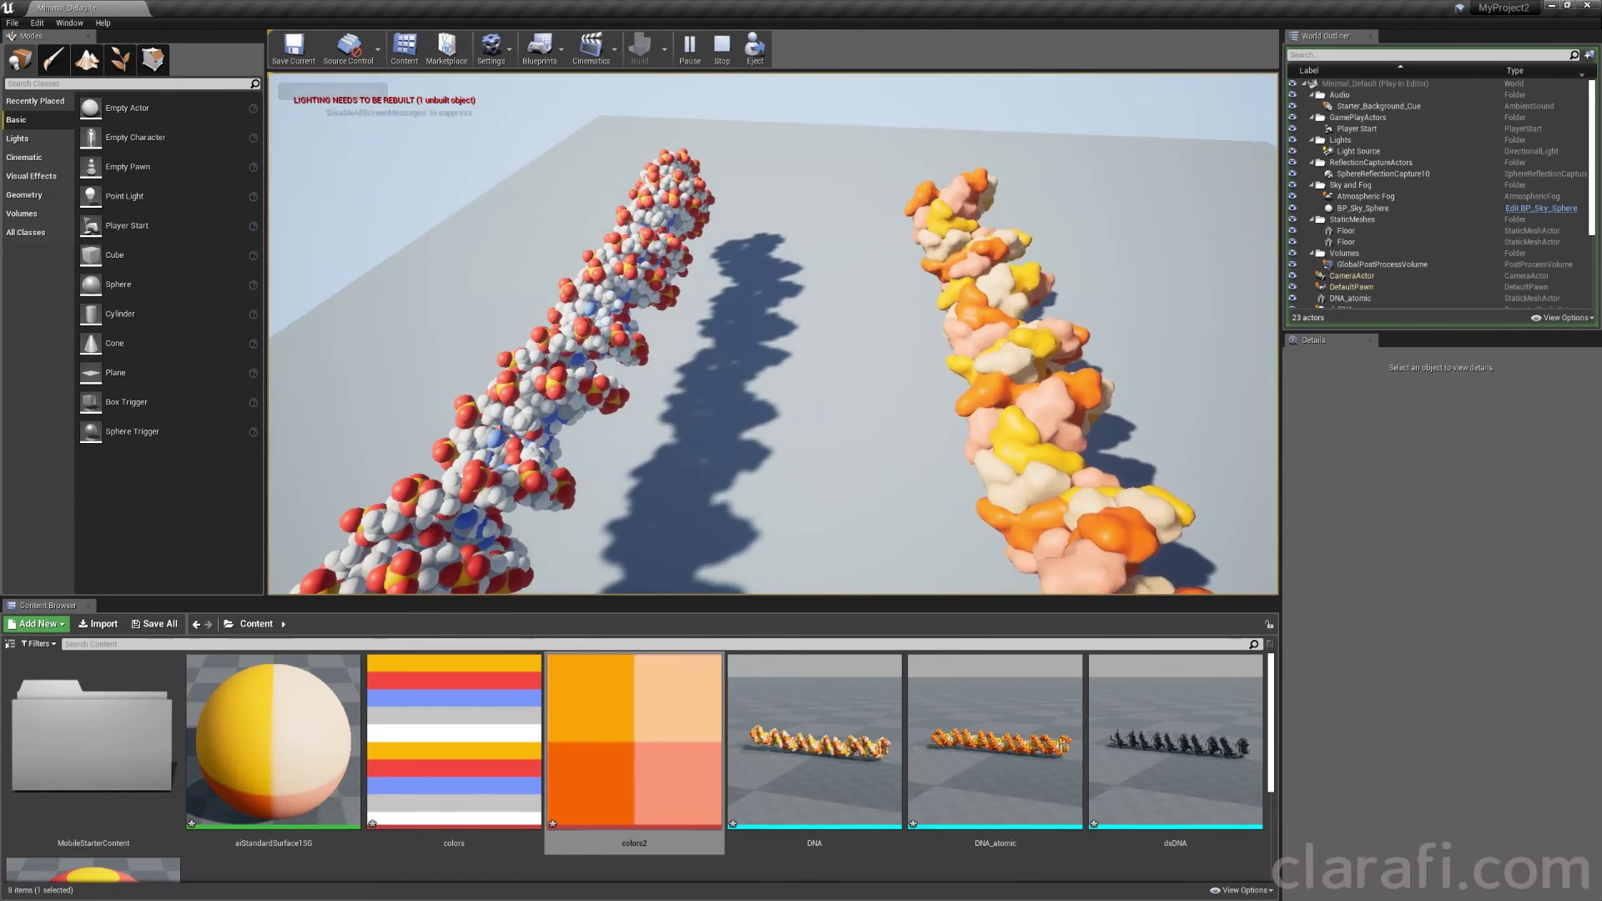
pyautogui.press('w')
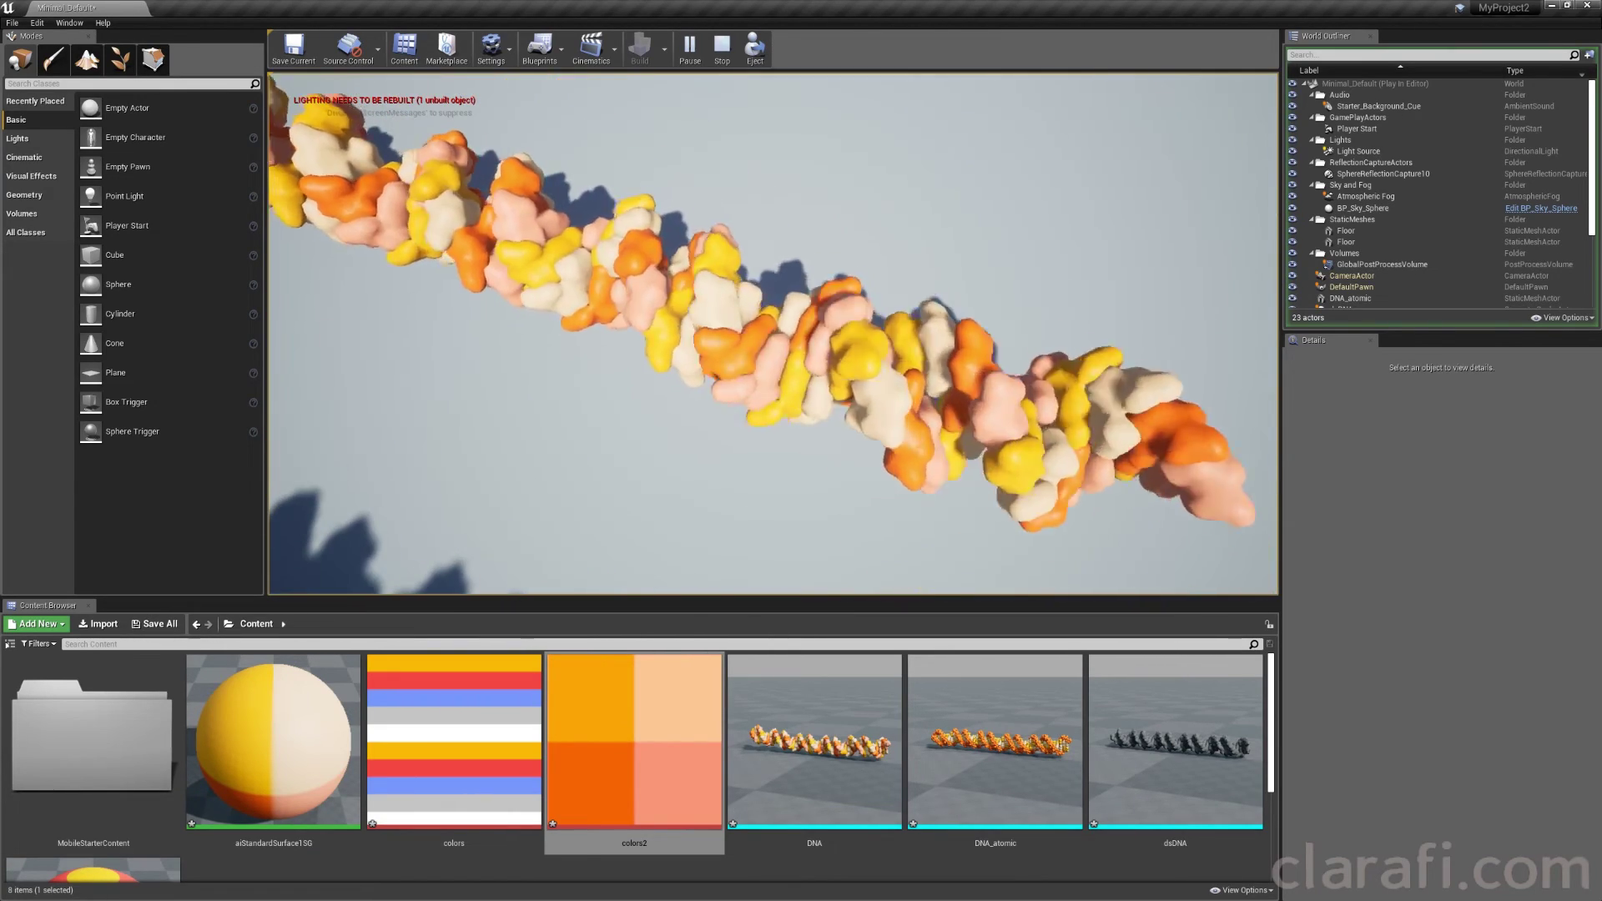
pyautogui.press('w')
pyautogui.press('s')
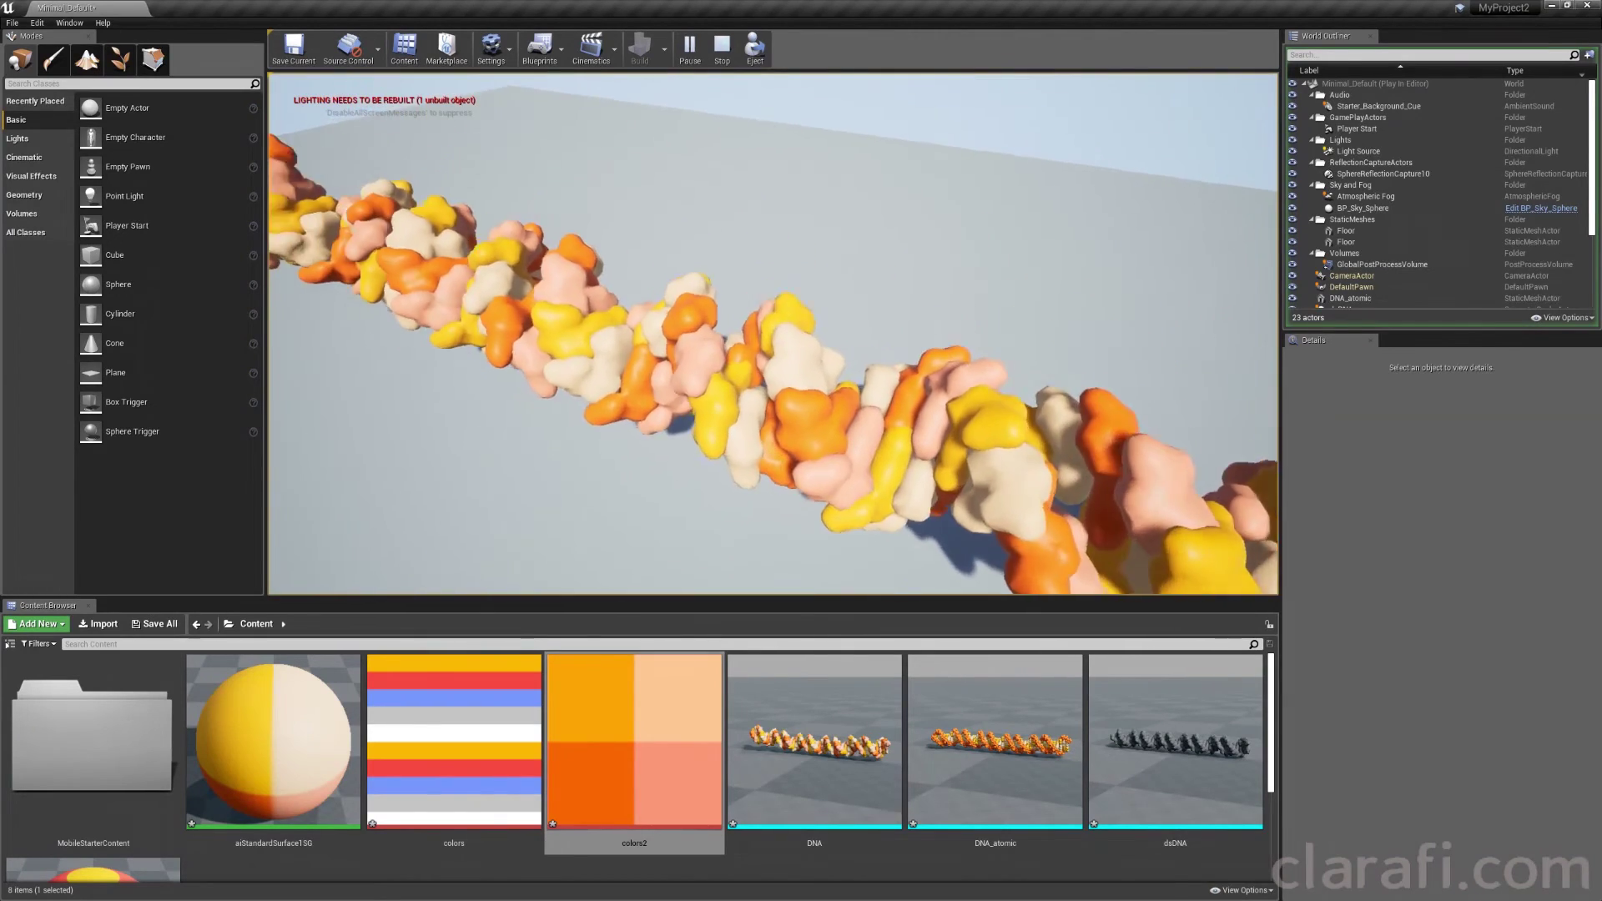
pyautogui.press('s')
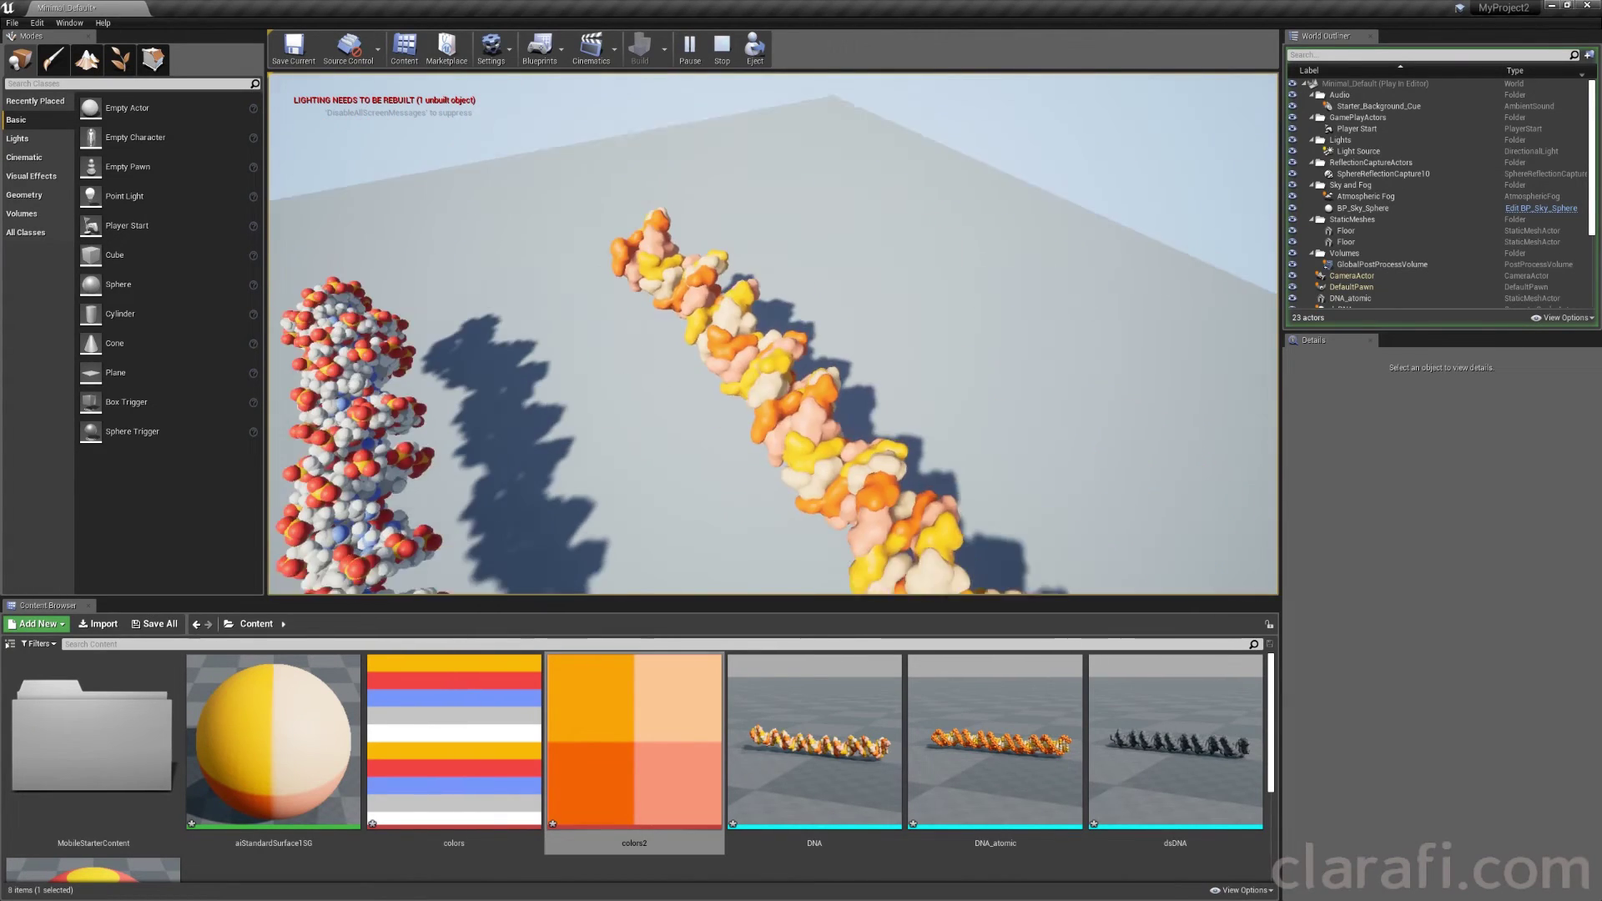
pyautogui.press('w')
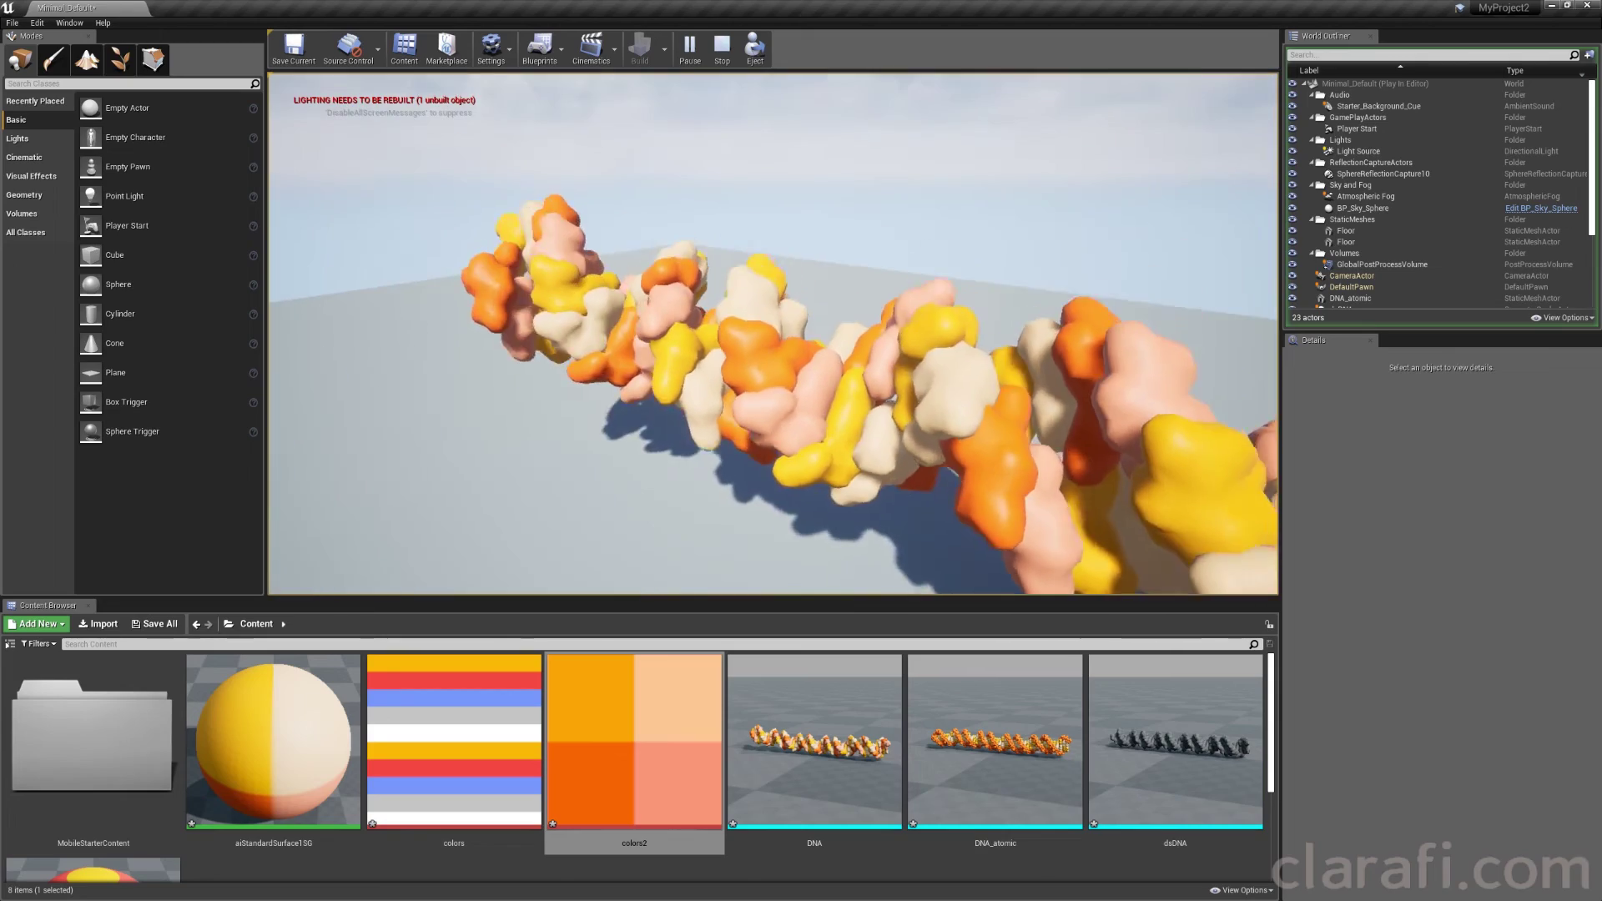
pyautogui.press('w')
pyautogui.press('s')
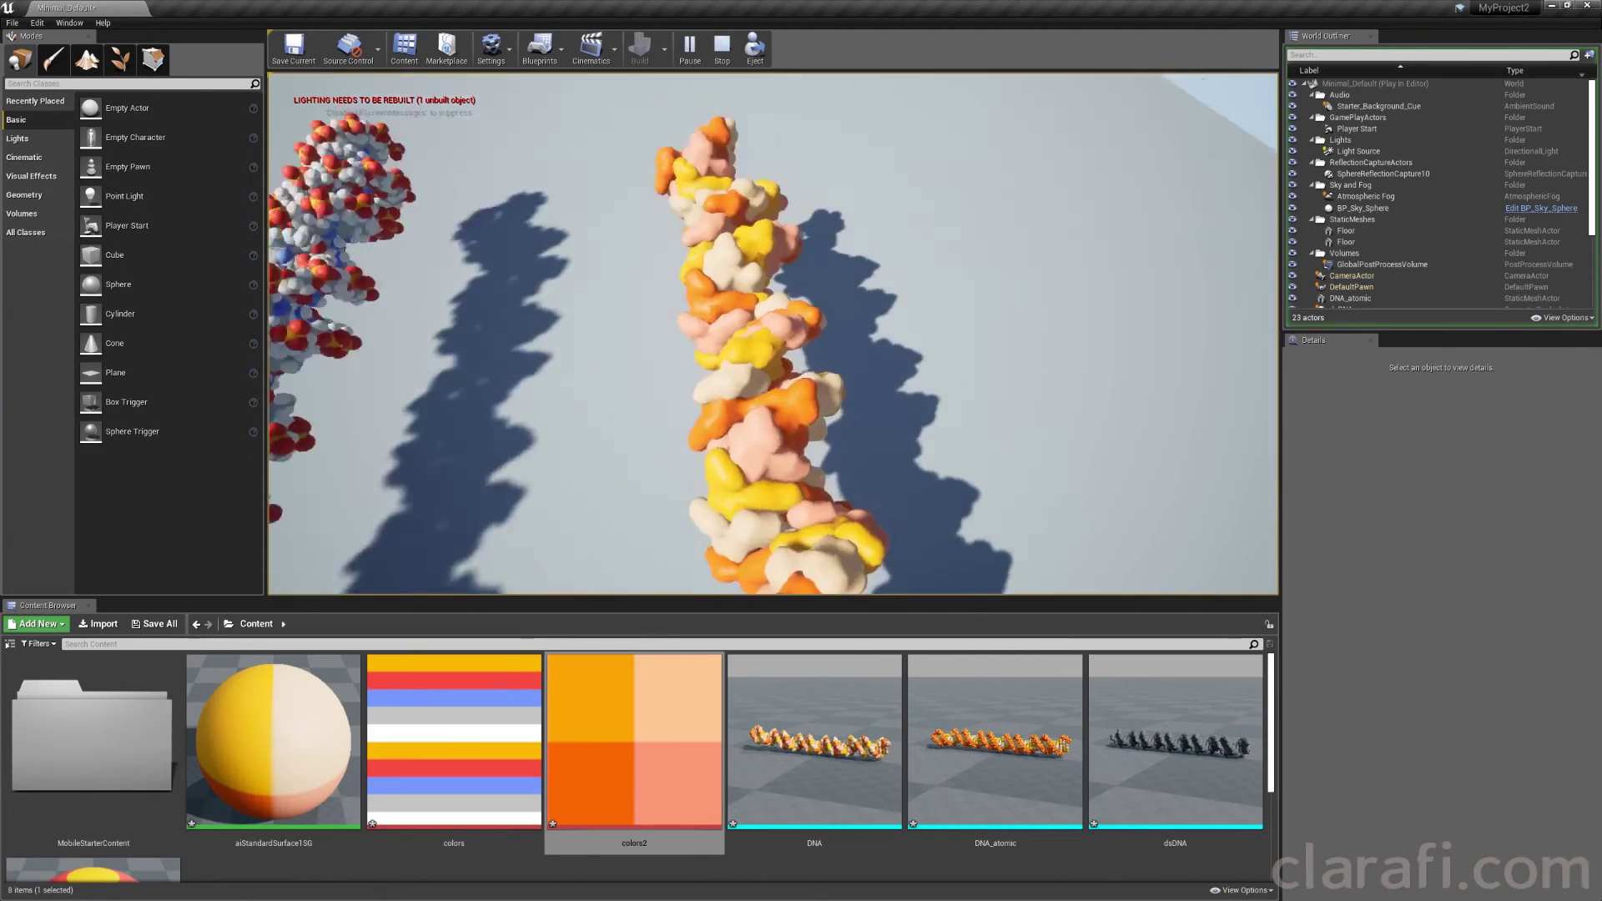
pyautogui.press('a')
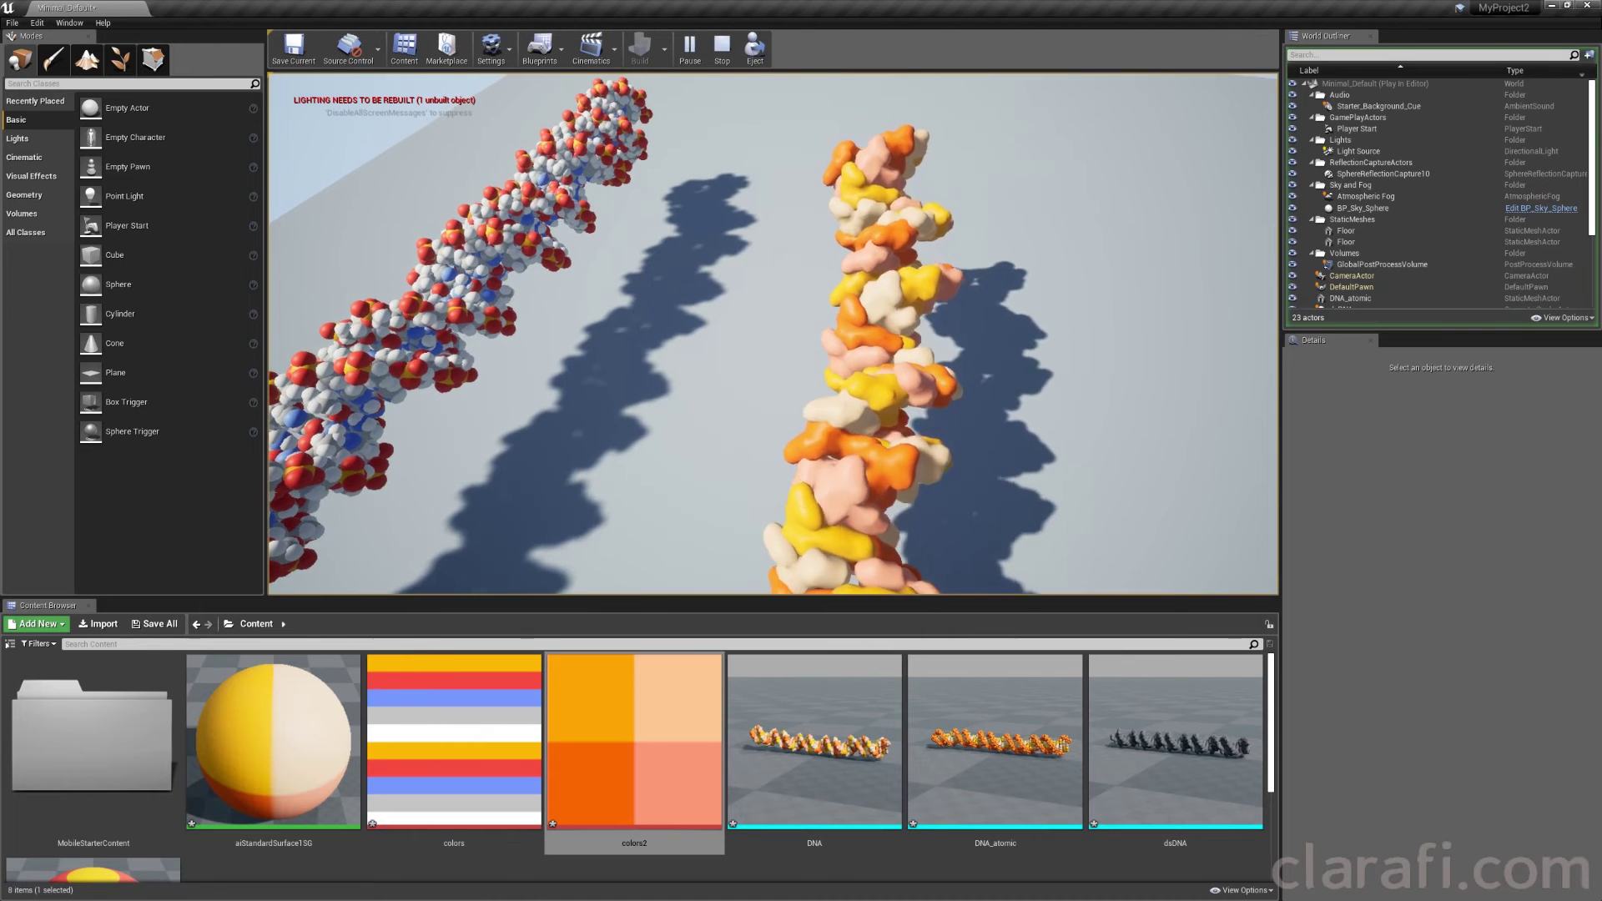
pyautogui.press('s')
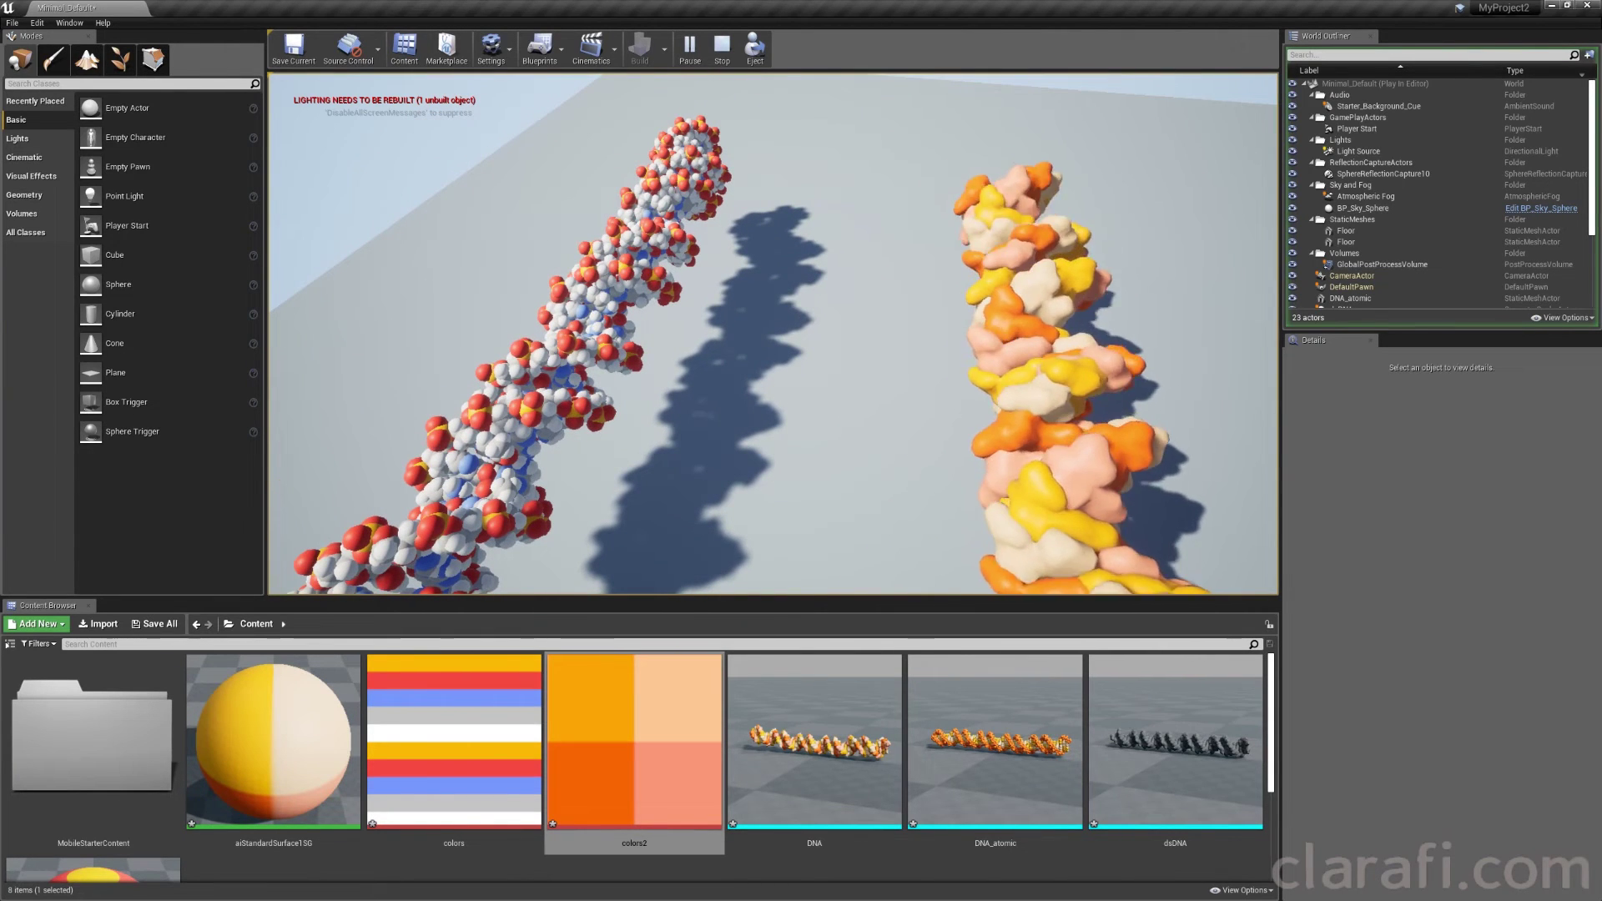
pyautogui.press('s')
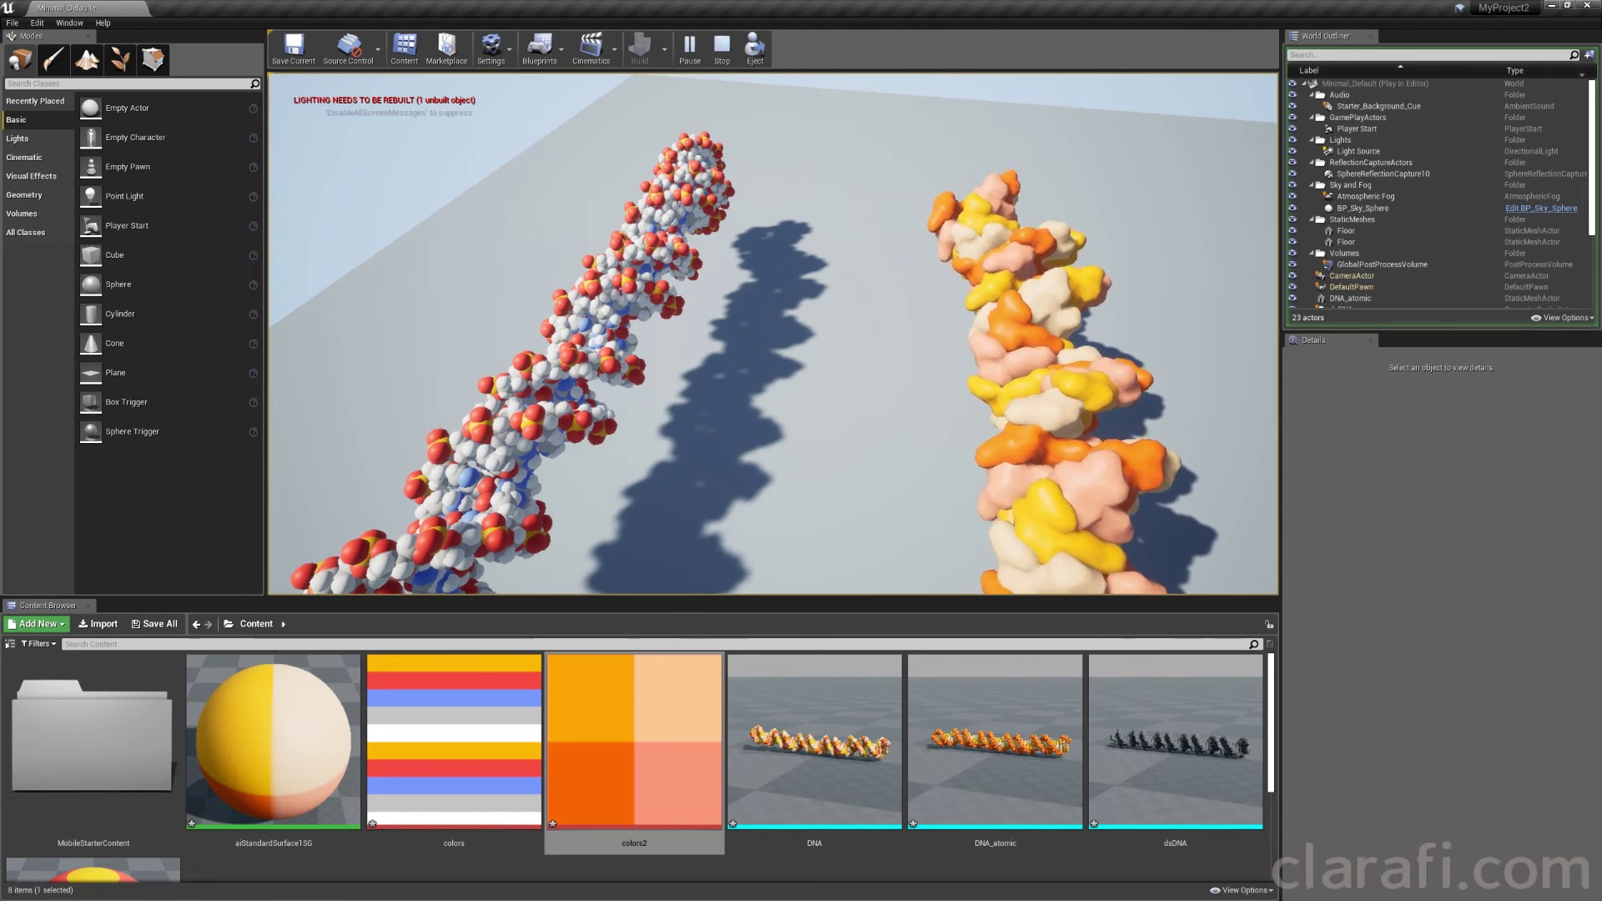
pyautogui.press('w')
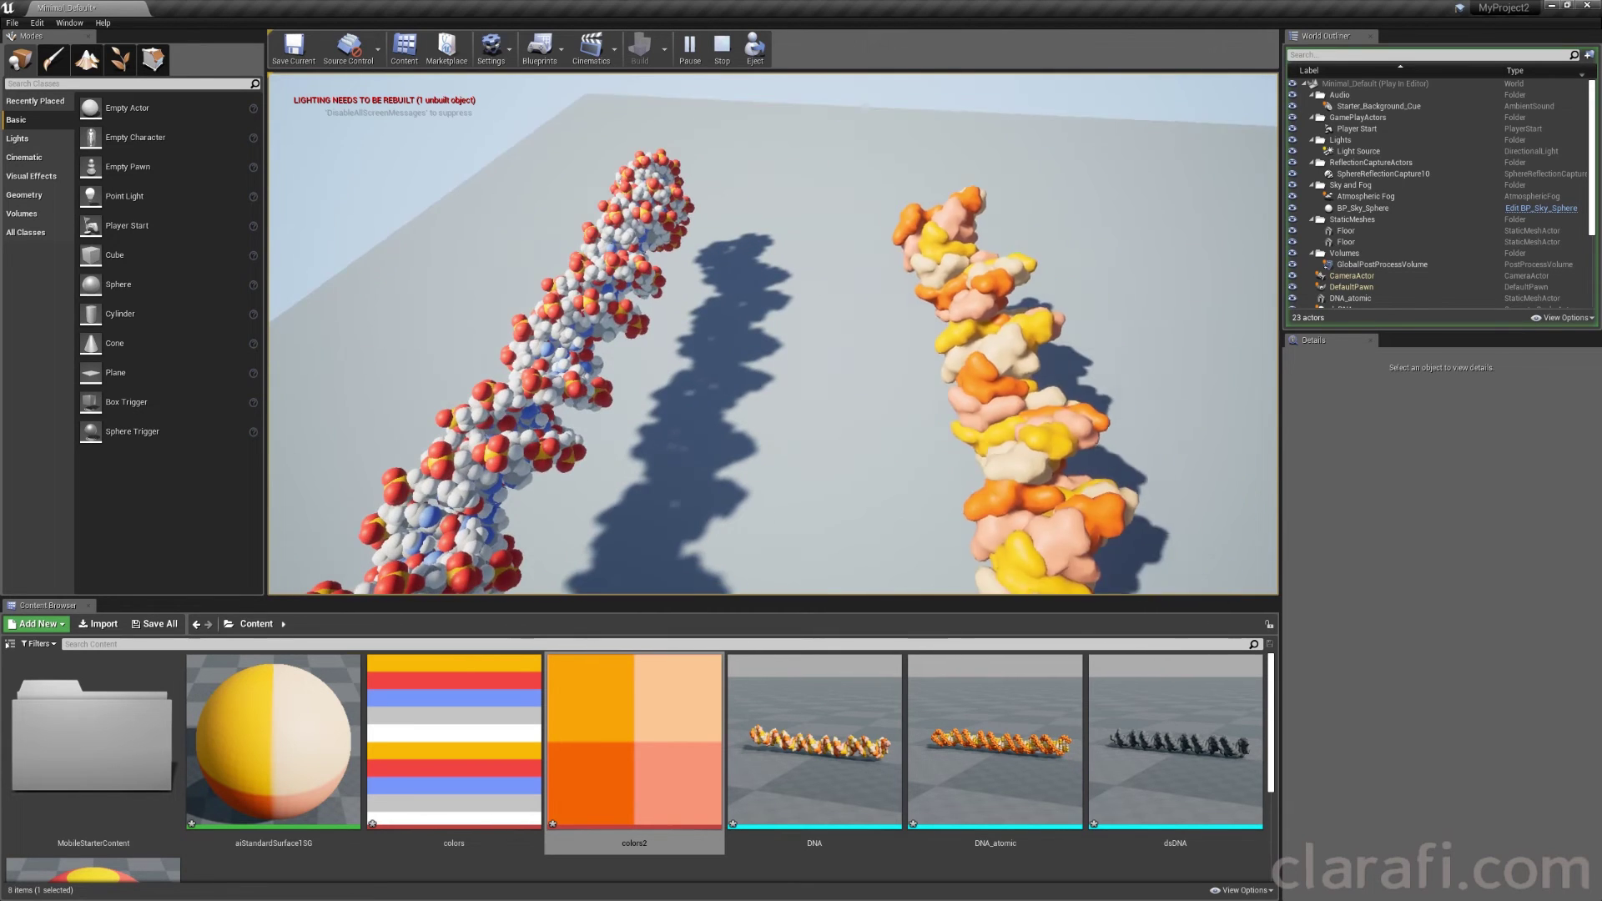
pyautogui.press('Escape')
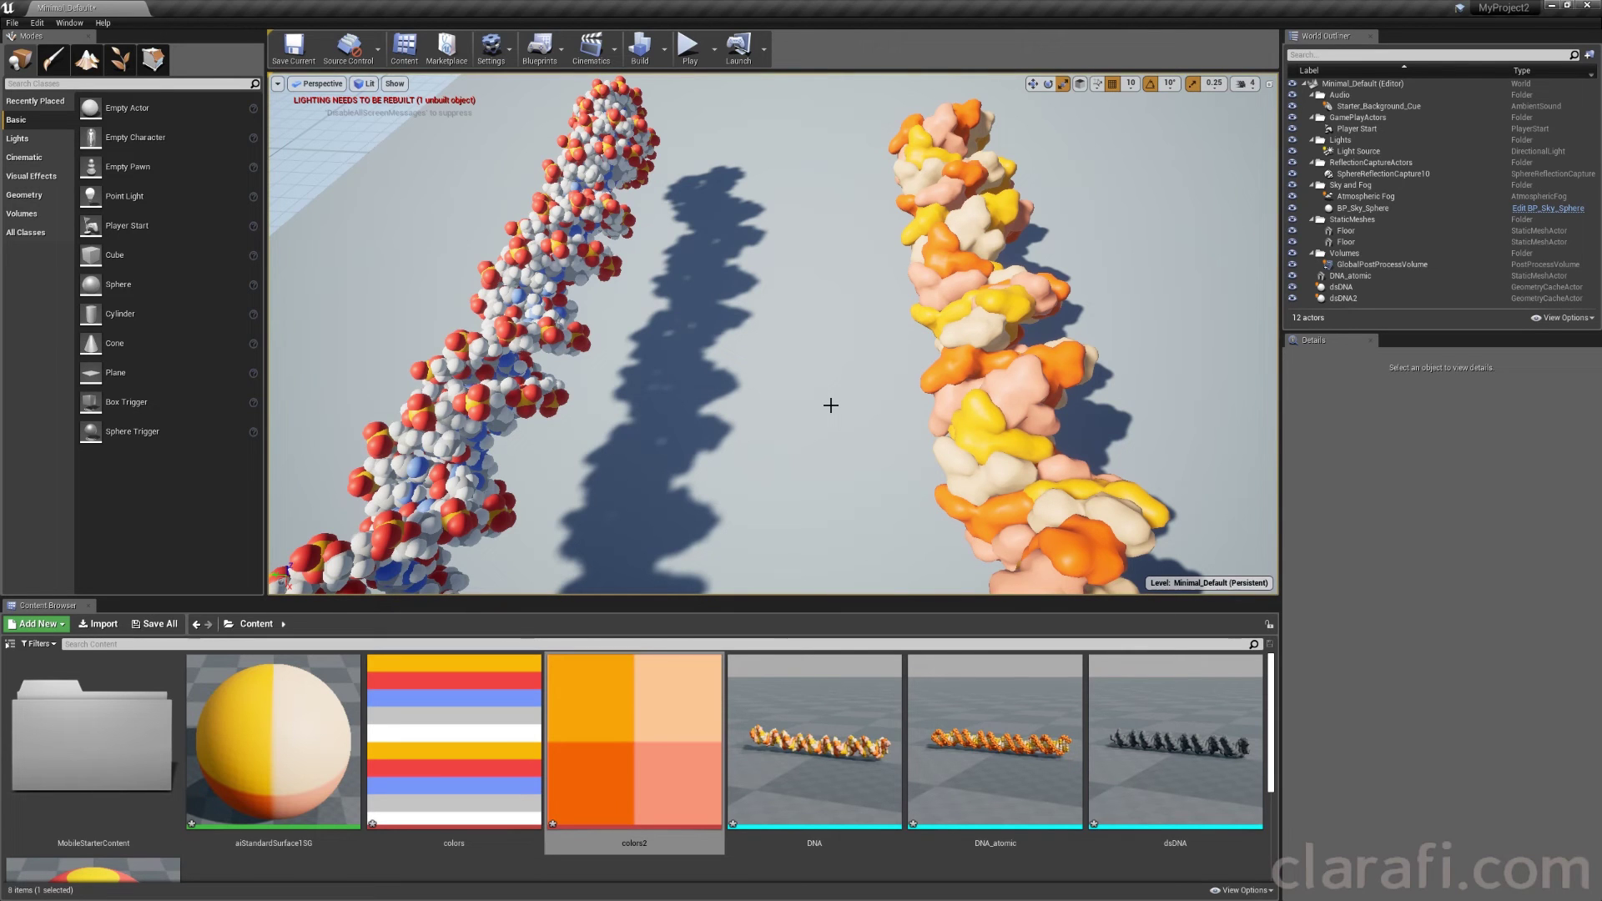
# Step: Select the surface DNA strand dsDNA2 in the level and examine its coloured mesh close up from several angles
pyautogui.click(928, 316)
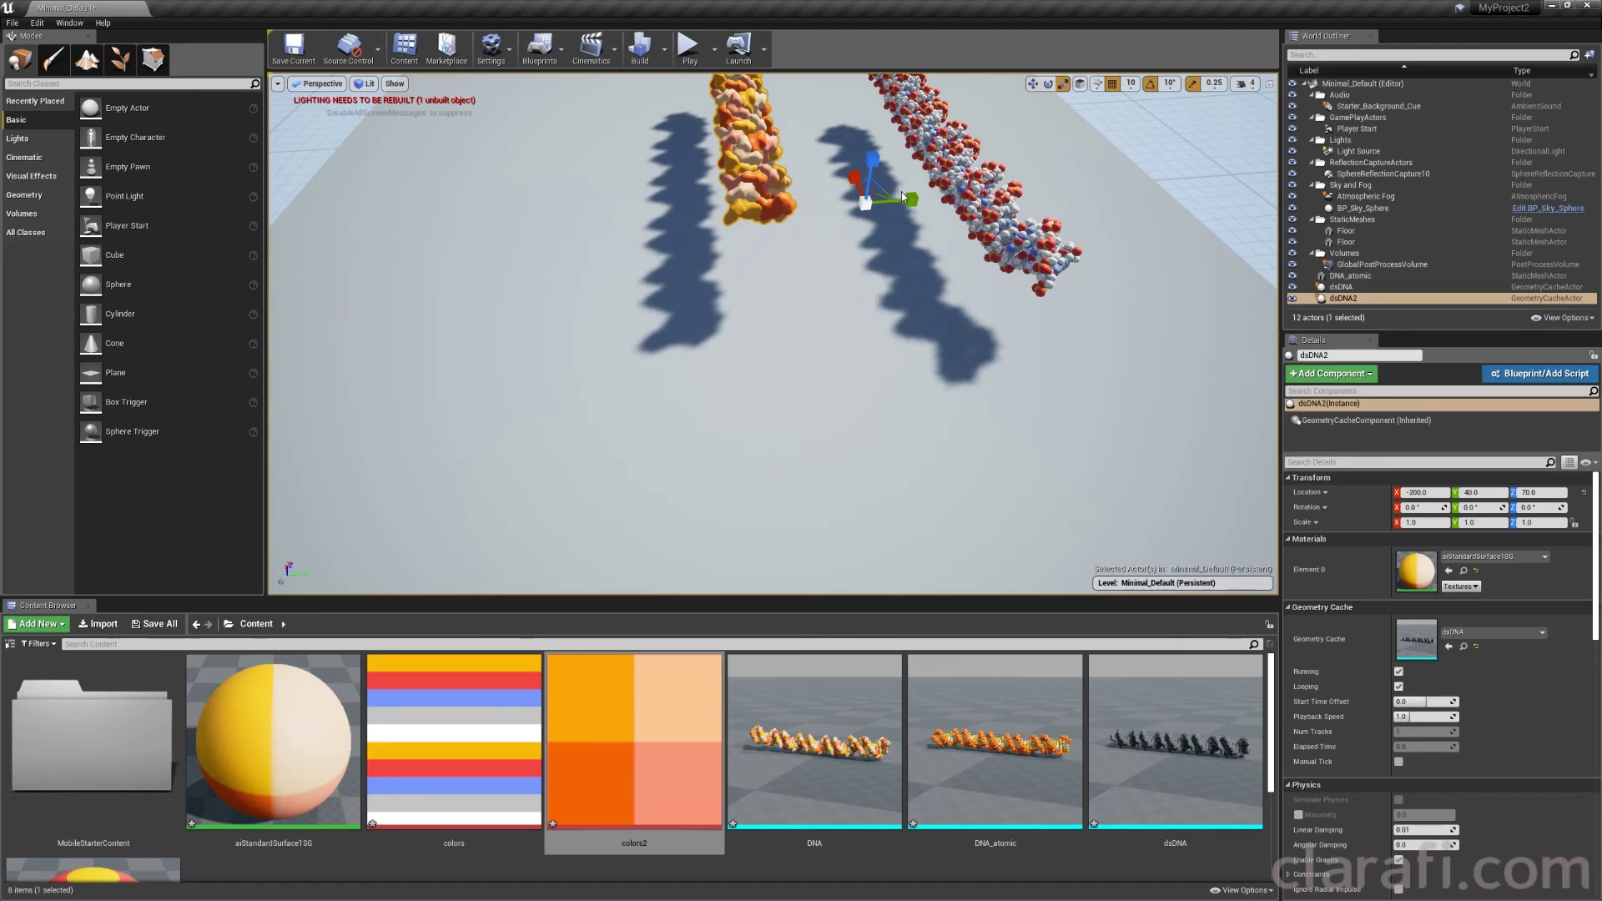
pyautogui.keyDown('alt'); pyautogui.moveTo(902, 197); pyautogui.dragTo(755, 261); pyautogui.keyUp('alt')
pyautogui.keyDown('alt'); pyautogui.moveTo(755, 262); pyautogui.dragTo(480, 32, button='right'); pyautogui.keyUp('alt')
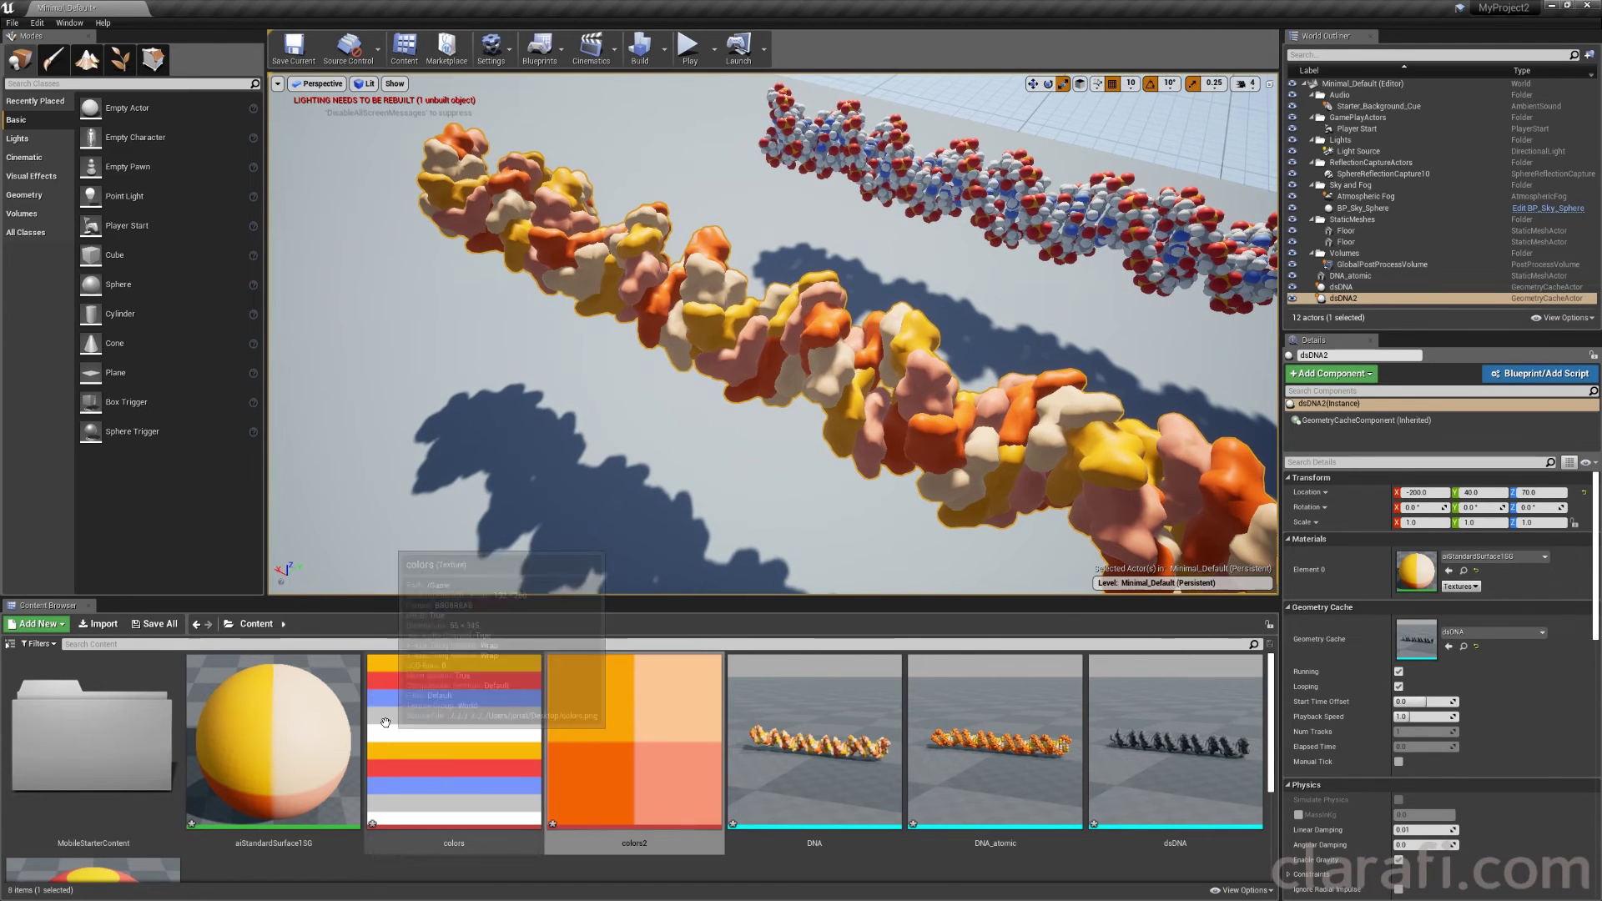
pyautogui.scroll(-1, 555, 711)
pyautogui.scroll(1, 555, 711)
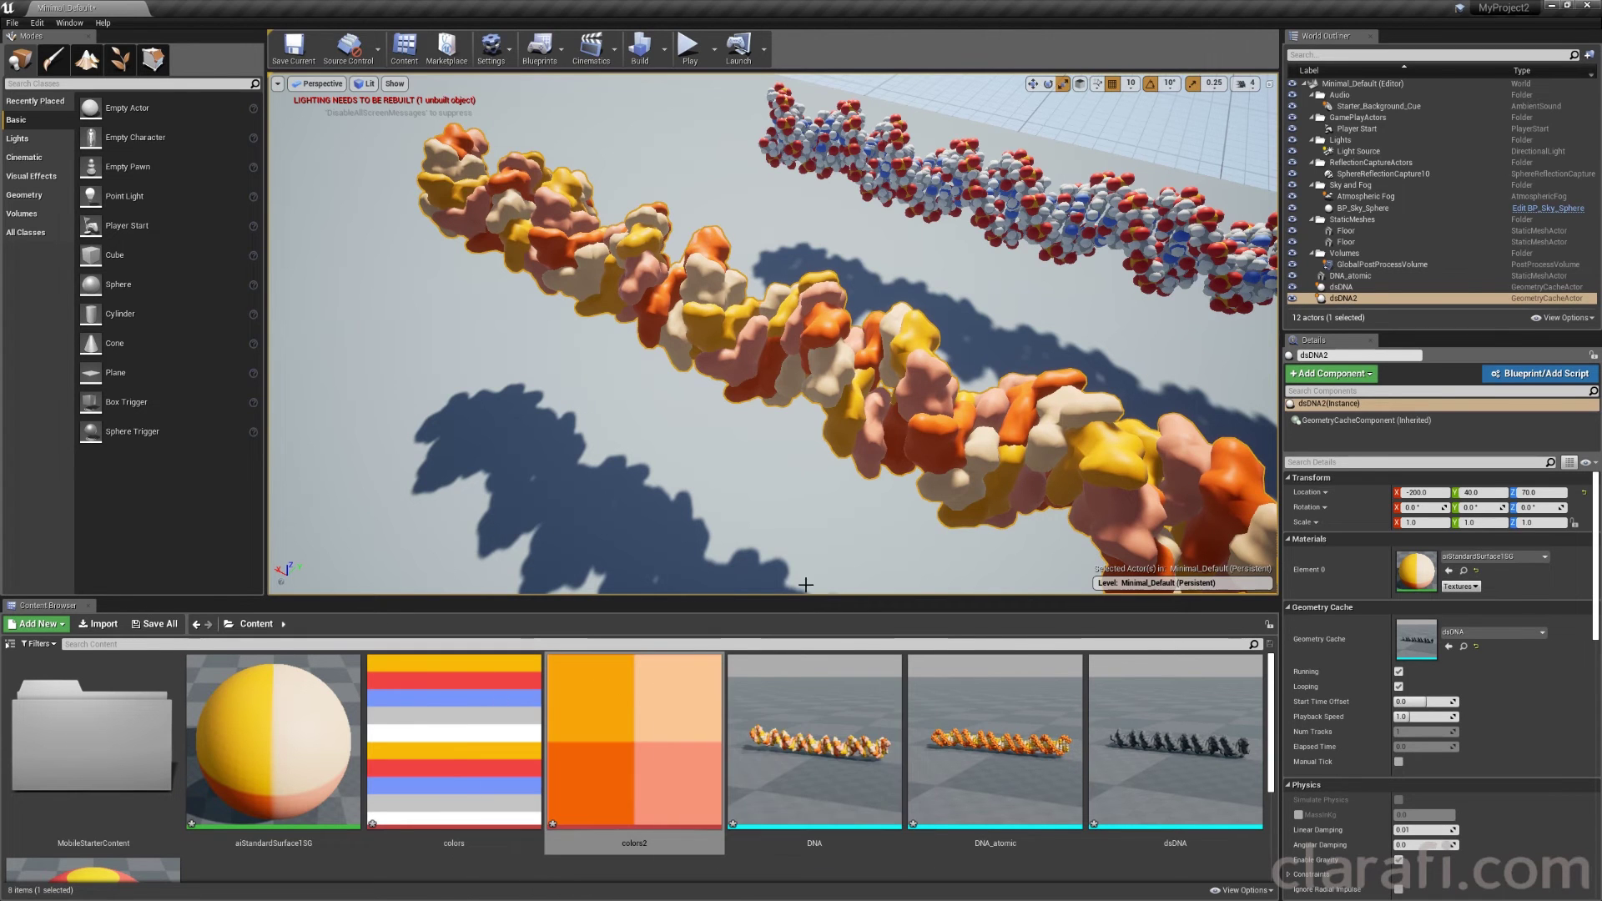
pyautogui.keyDown('alt'); pyautogui.moveTo(522, 354); pyautogui.dragTo(1035, 354); pyautogui.keyUp('alt')
pyautogui.keyDown('alt'); pyautogui.moveTo(521, 354); pyautogui.dragTo(651, 354, button='right'); pyautogui.keyUp('alt')
pyautogui.keyDown('alt'); pyautogui.moveTo(534, 376); pyautogui.dragTo(417, 418); pyautogui.keyUp('alt')
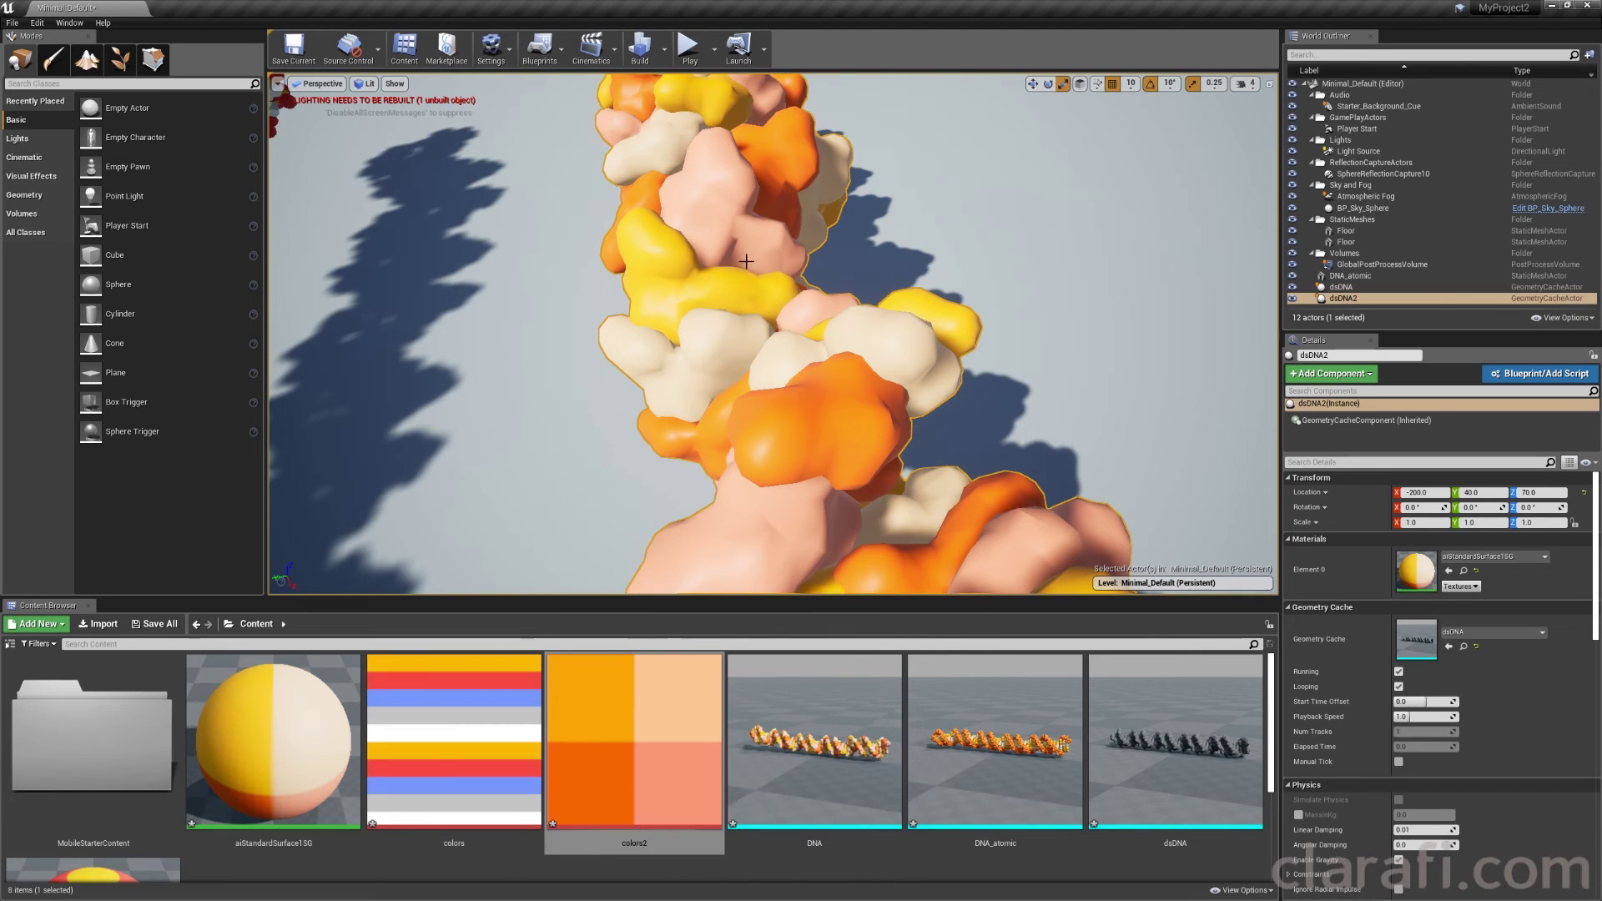
pyautogui.keyDown('alt'); pyautogui.moveTo(844, 289); pyautogui.dragTo(793, 292, button='right'); pyautogui.keyUp('alt')
pyautogui.keyDown('alt'); pyautogui.moveTo(817, 292); pyautogui.dragTo(714, 331); pyautogui.keyUp('alt')
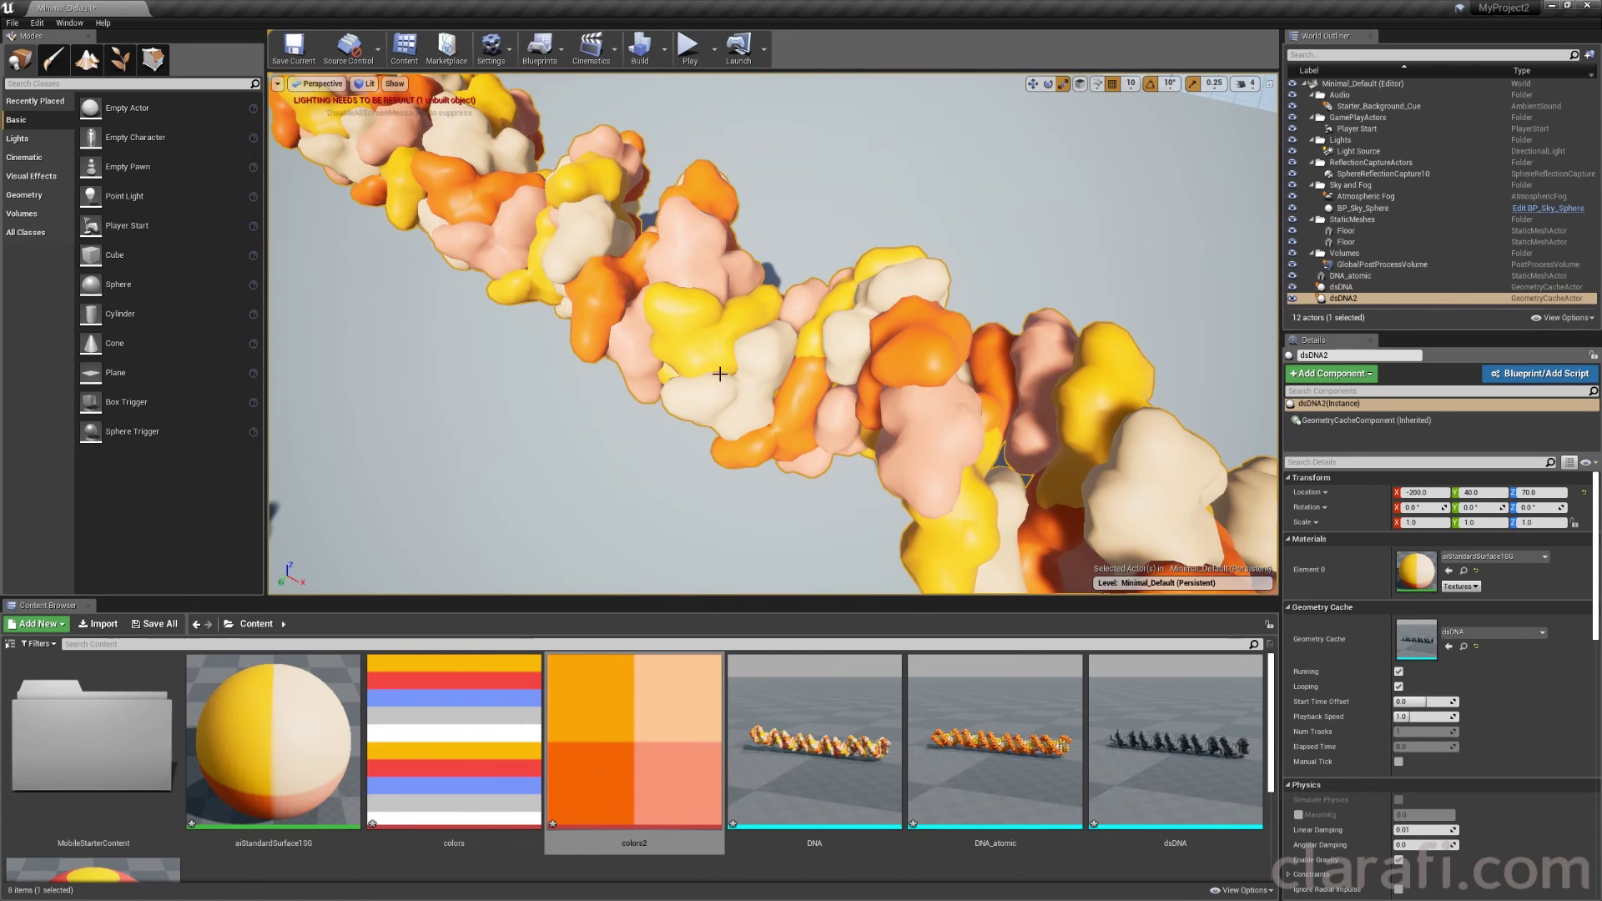
# Step: Select the colors texture asset, then select the atomic DNA strand in the level and examine it close up
pyautogui.keyDown('alt'); pyautogui.moveTo(472, 342); pyautogui.dragTo(968, 17, button='middle'); pyautogui.keyUp('alt')
pyautogui.click(498, 674)
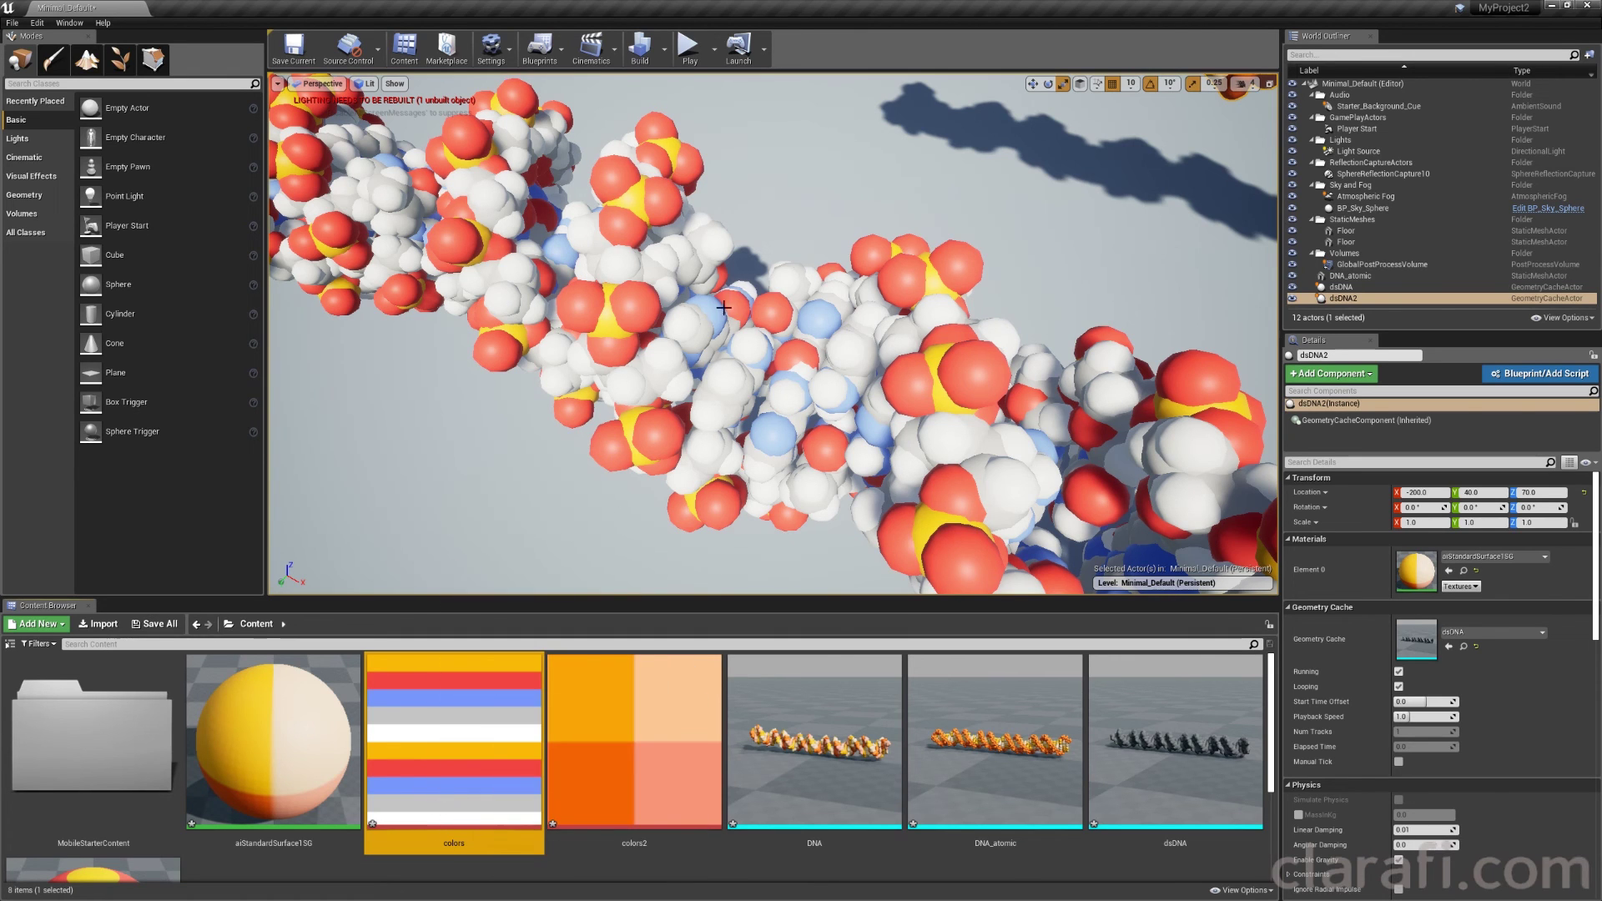
pyautogui.moveTo(776, 286); pyautogui.dragTo(855, 304, button='right')
pyautogui.click(875, 304)
pyautogui.press('f')
pyautogui.scroll(5, 875, 304)
pyautogui.keyDown('alt'); pyautogui.moveTo(875, 305); pyautogui.dragTo(618, 288); pyautogui.keyUp('alt')
pyautogui.moveTo(822, 292); pyautogui.dragTo(809, 289, button='right')
# Step: Play the level, fly close to the surface DNA strand to view it, and end the play session
pyautogui.click(689, 48)
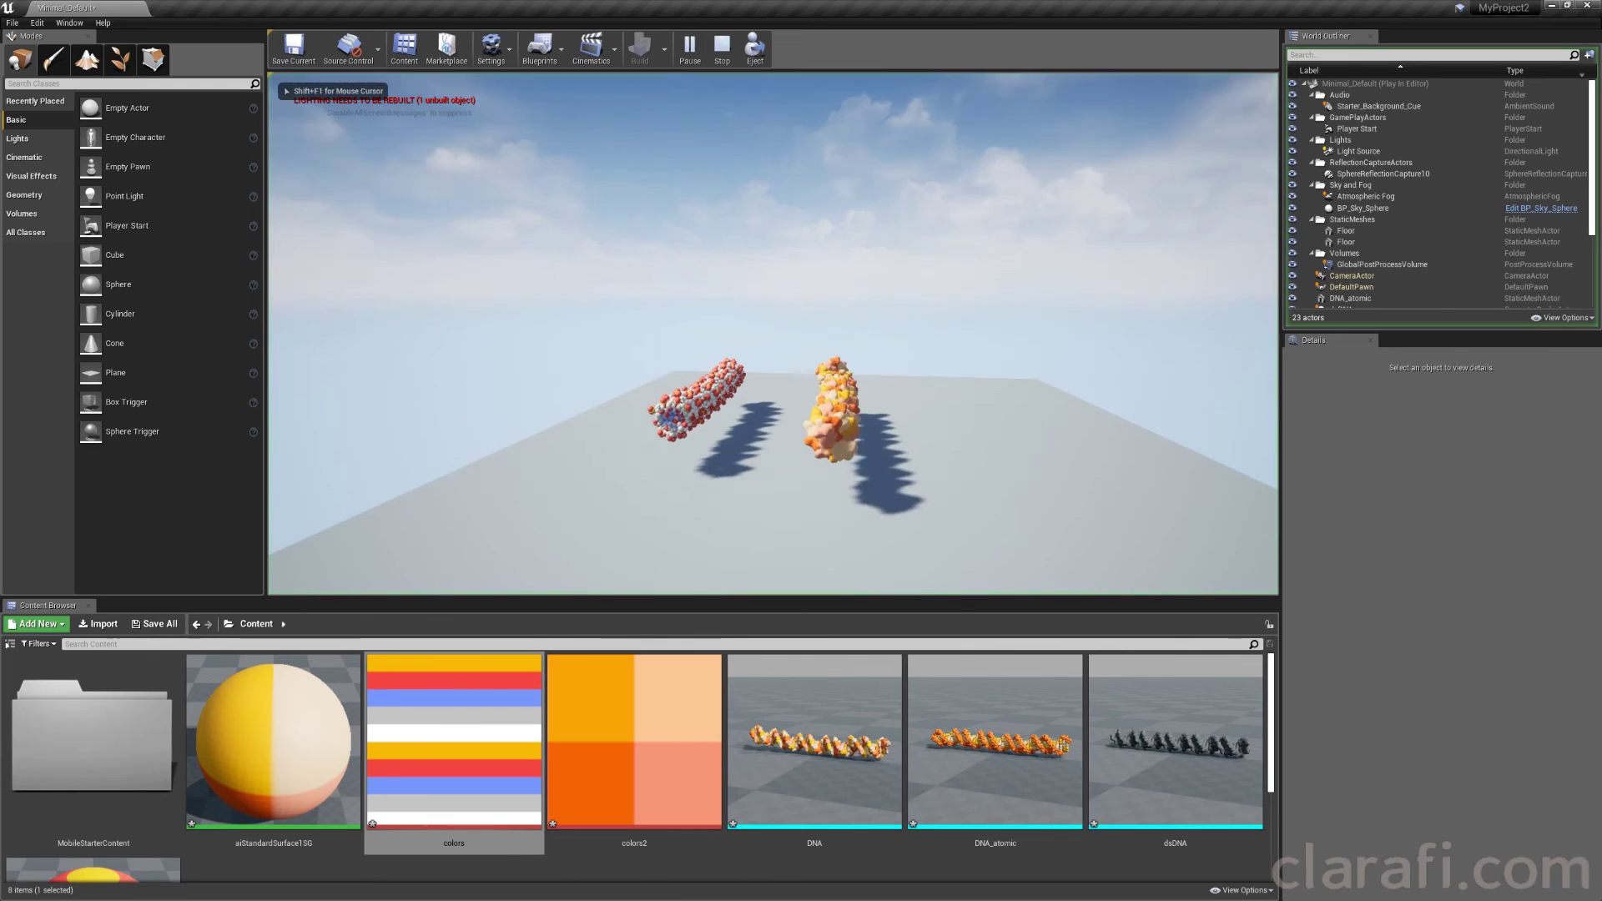
pyautogui.press('w')
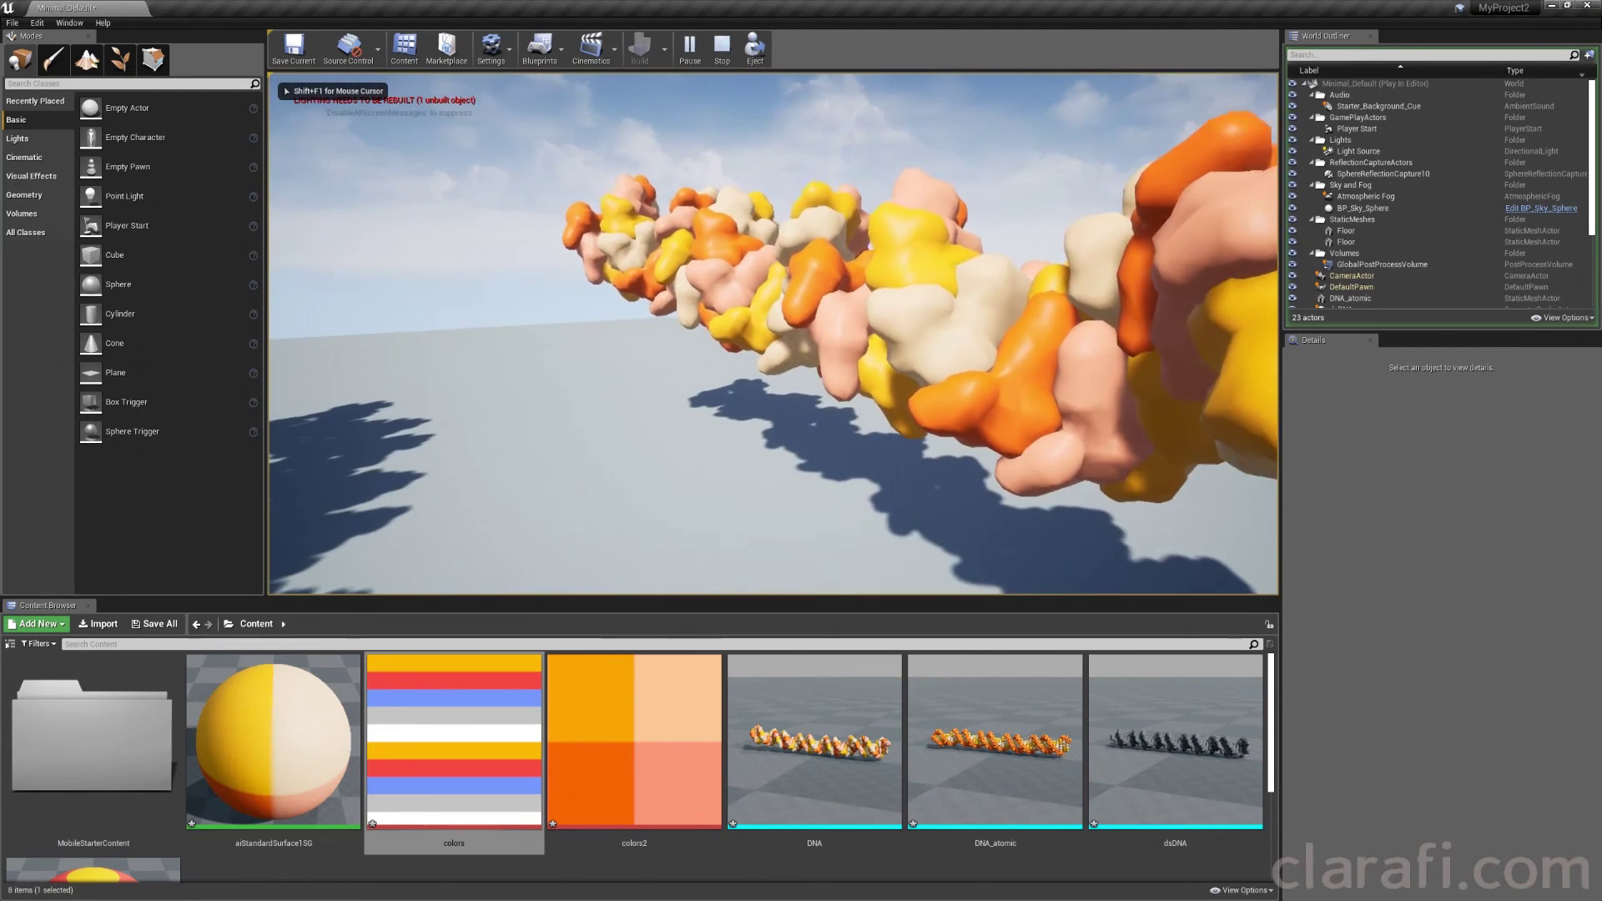
pyautogui.press('Escape')
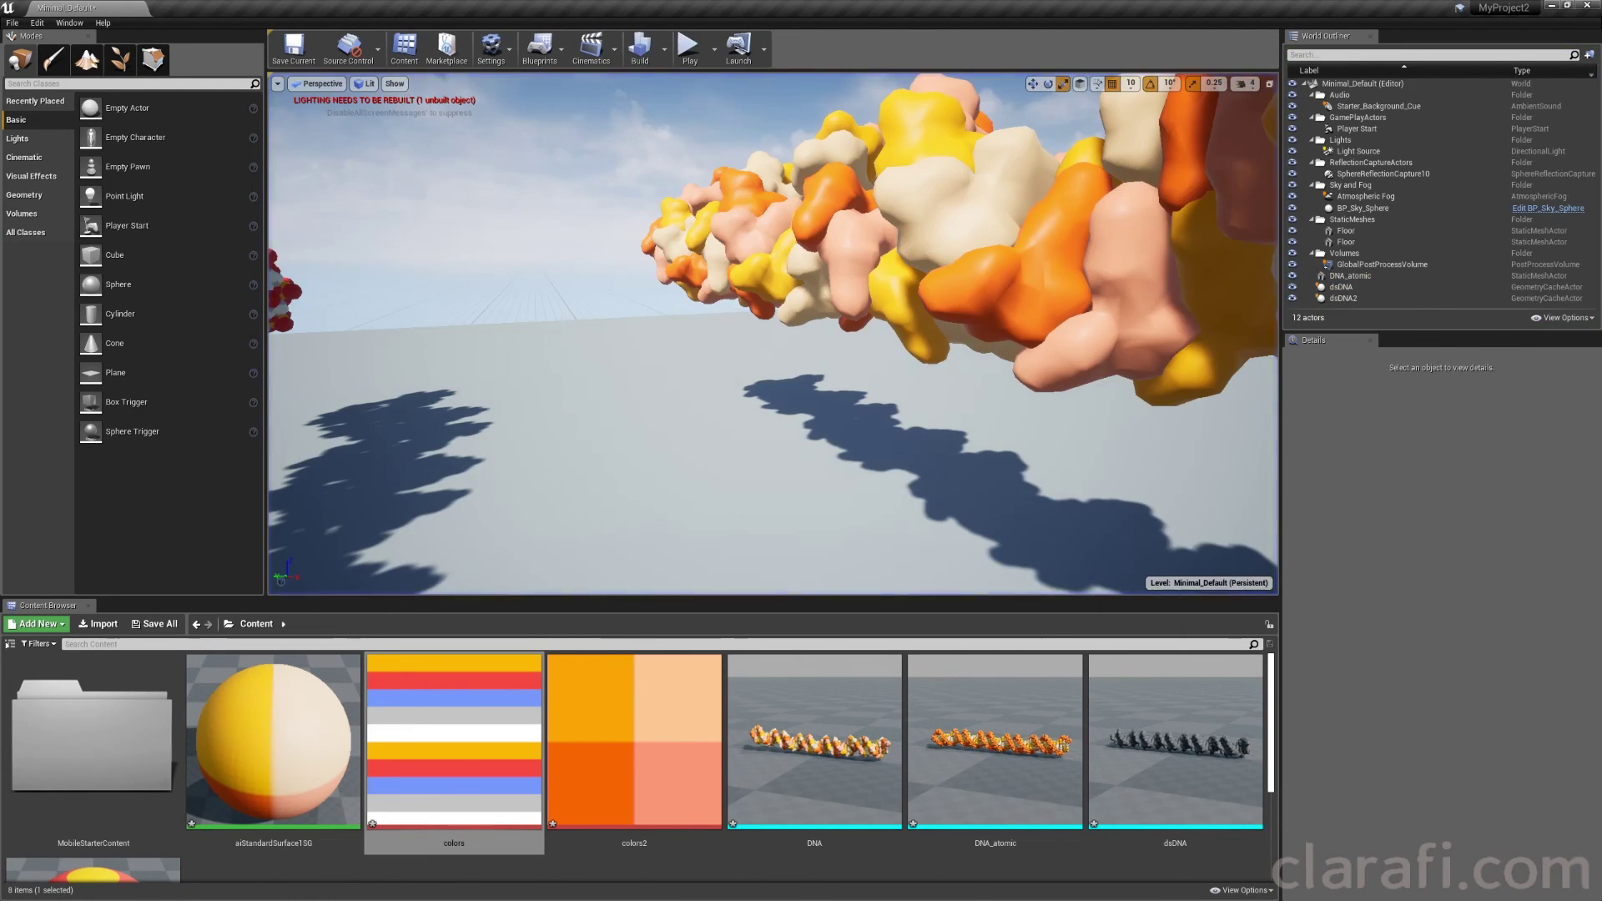
# Step: Switch to Visual Studio Code and move its dsDNA_meshExport.py window out of the way of Unreal Editor
pyautogui.hotkey('alt', 'Tab')
pyautogui.click(918, 482)
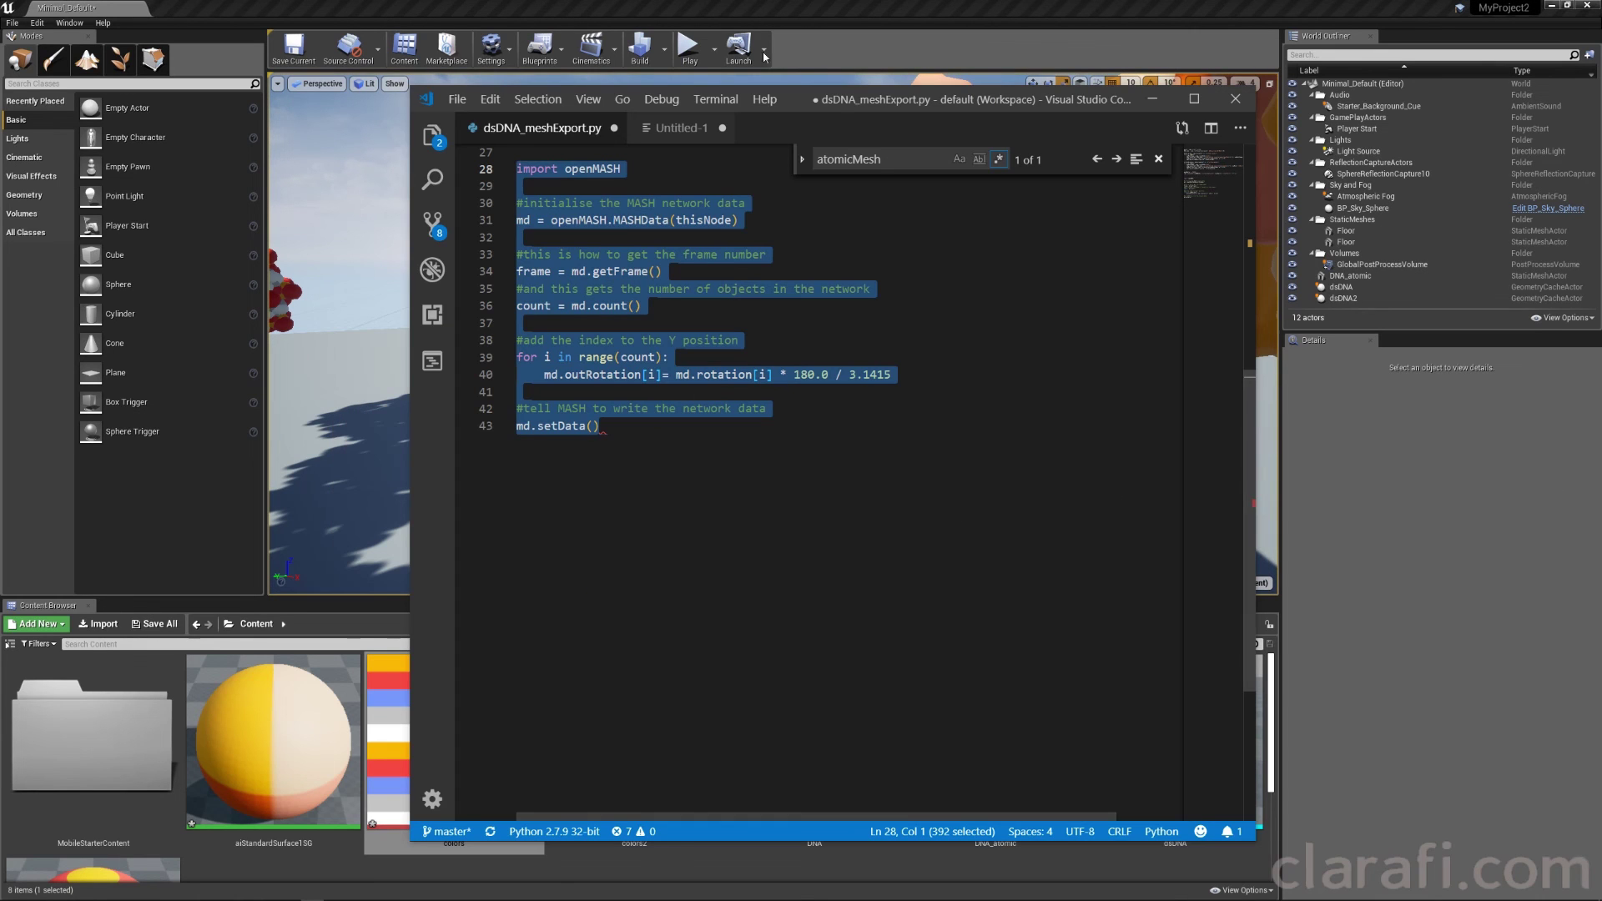
pyautogui.moveTo(811, 102); pyautogui.dragTo(1601, 310)
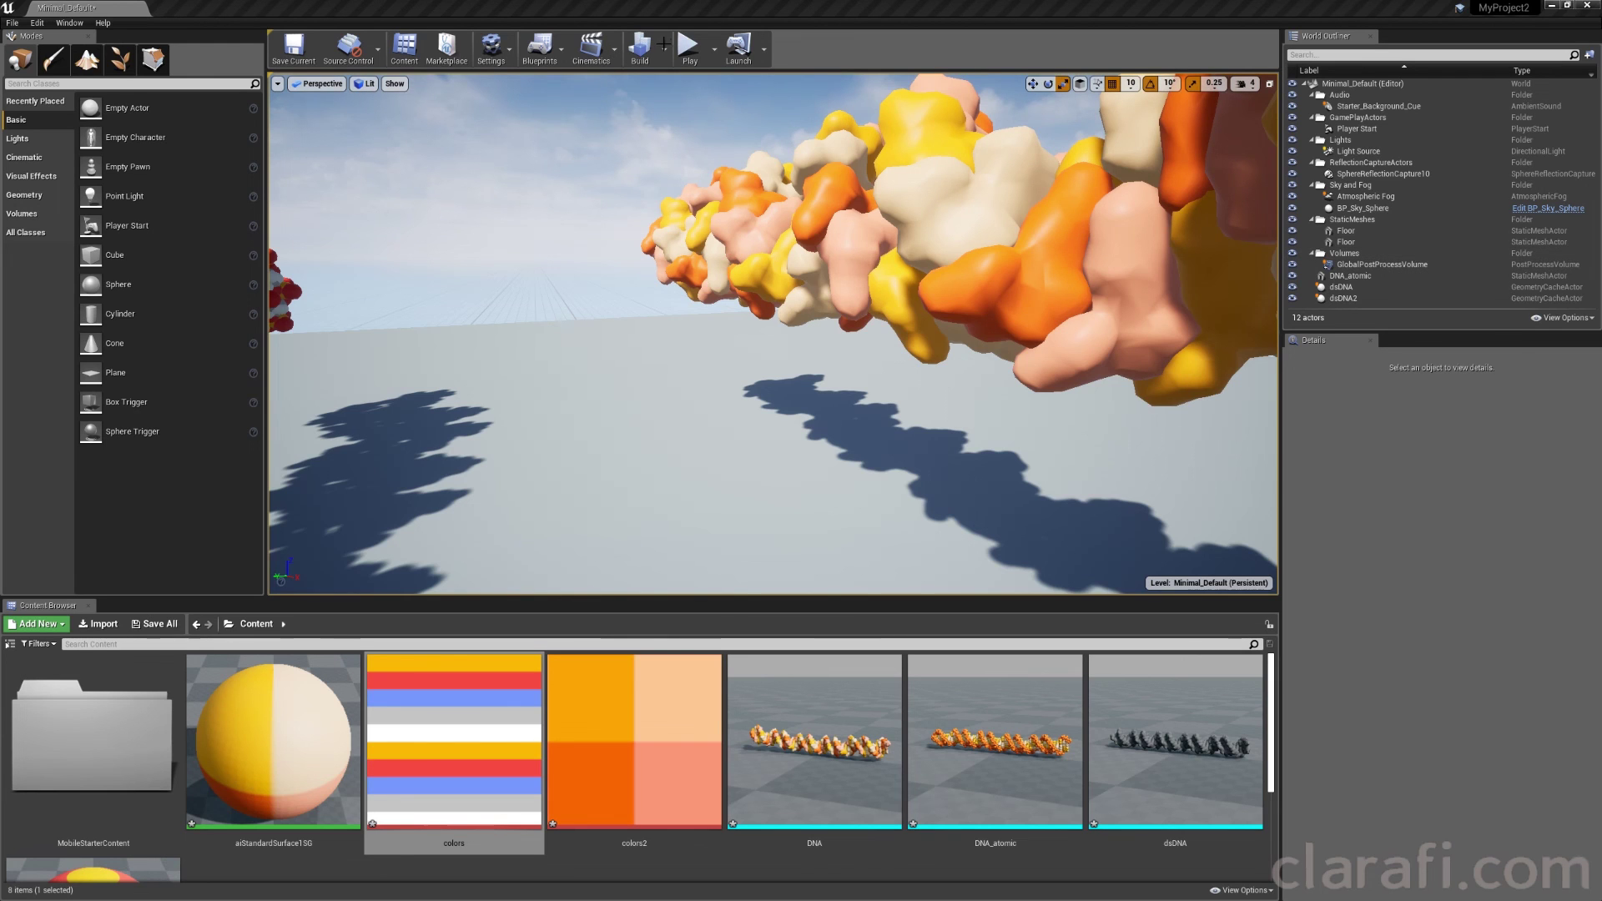
# Step: Play the level again and fly up above the two DNA strands to compare them side by side
pyautogui.click(688, 48)
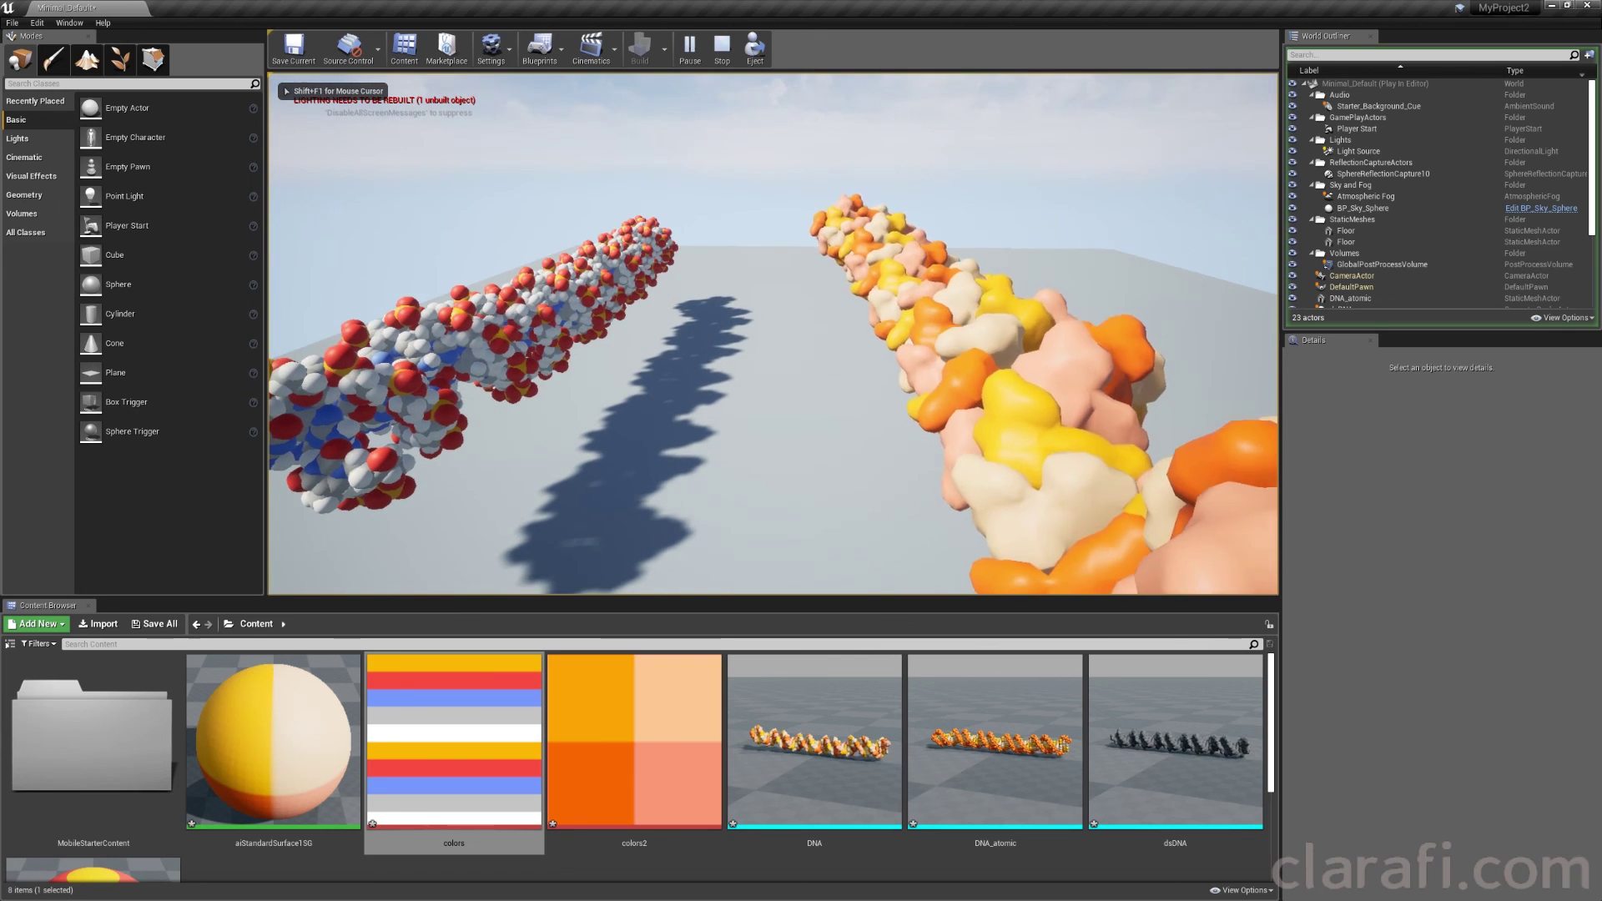
pyautogui.press('e')
pyautogui.press('a')
pyautogui.press('w')
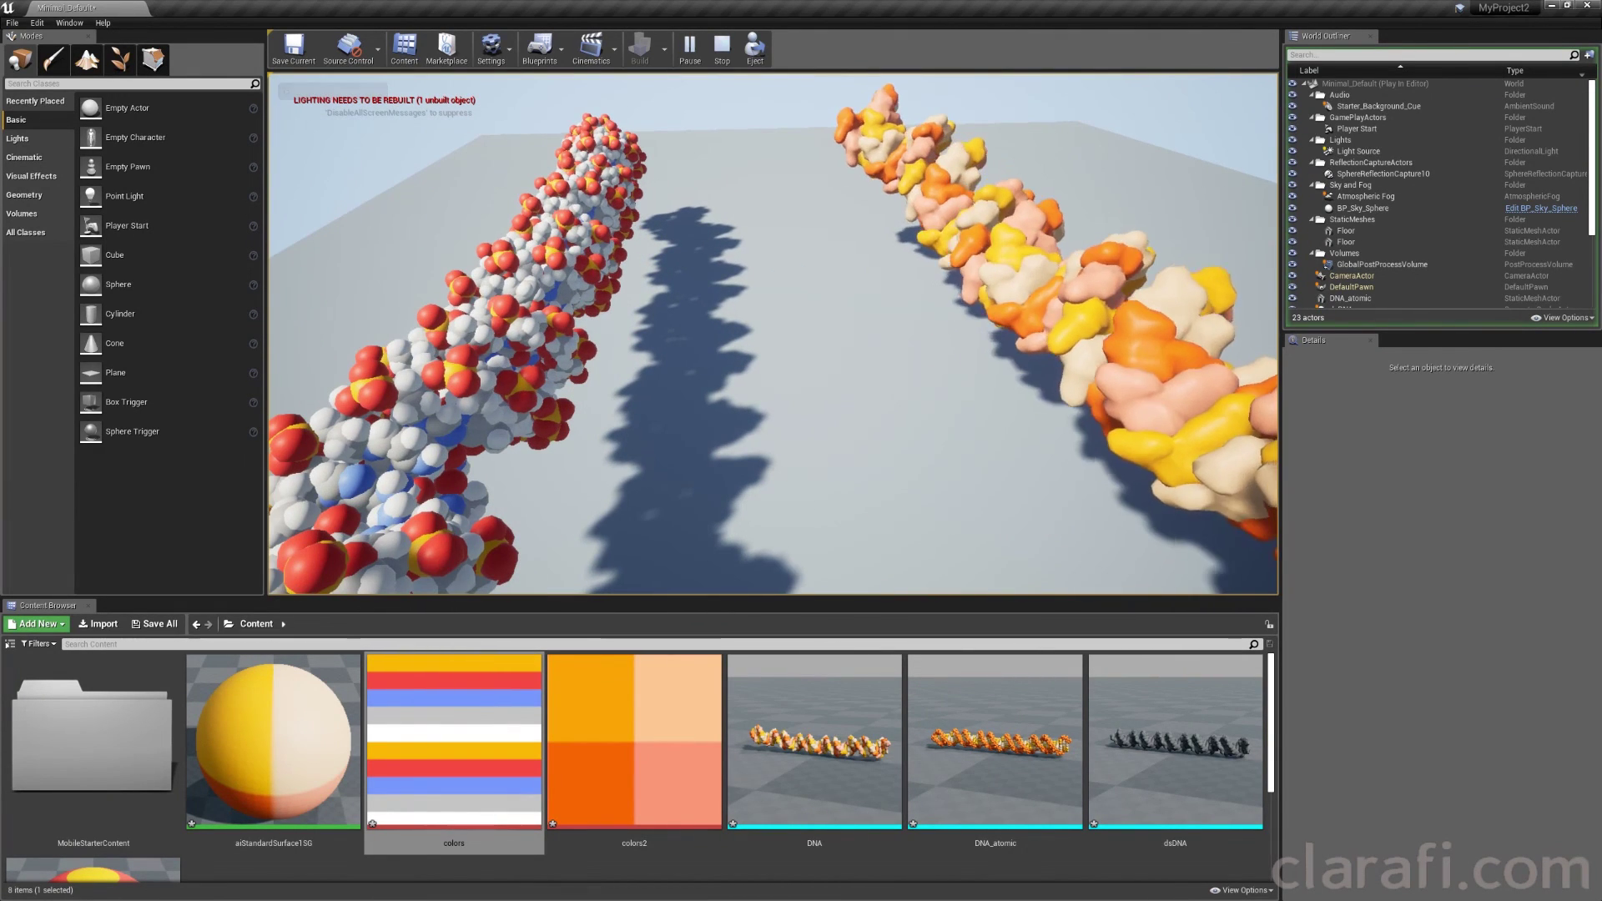